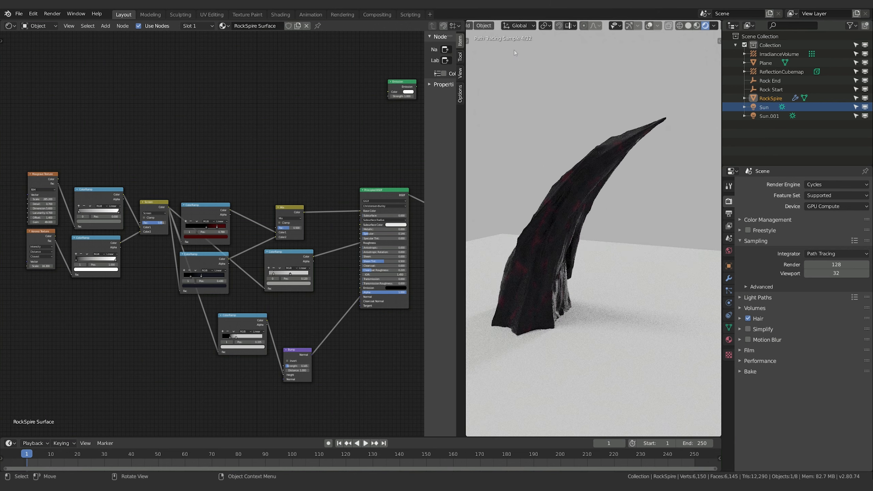
Step: Review the Cycles render device settings for CUDA, the graphics card and the CPU in the system preferences
middle_drag(620, 163, 585, 212)
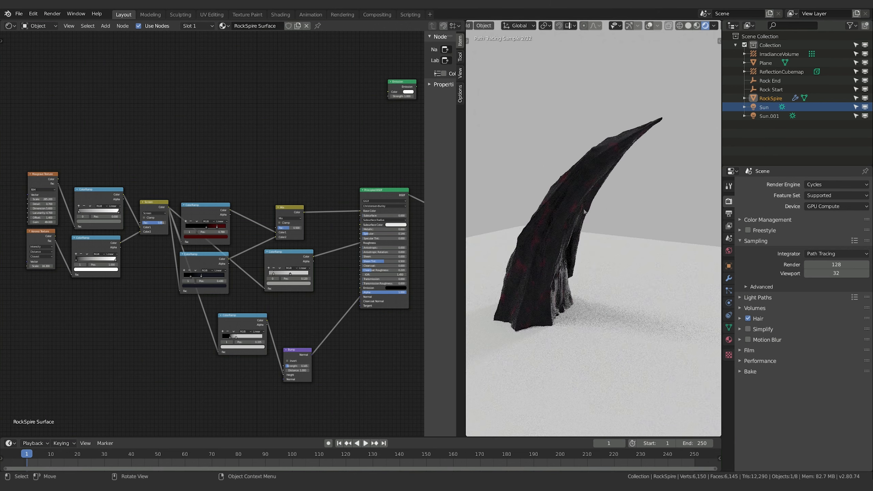
click(33, 14)
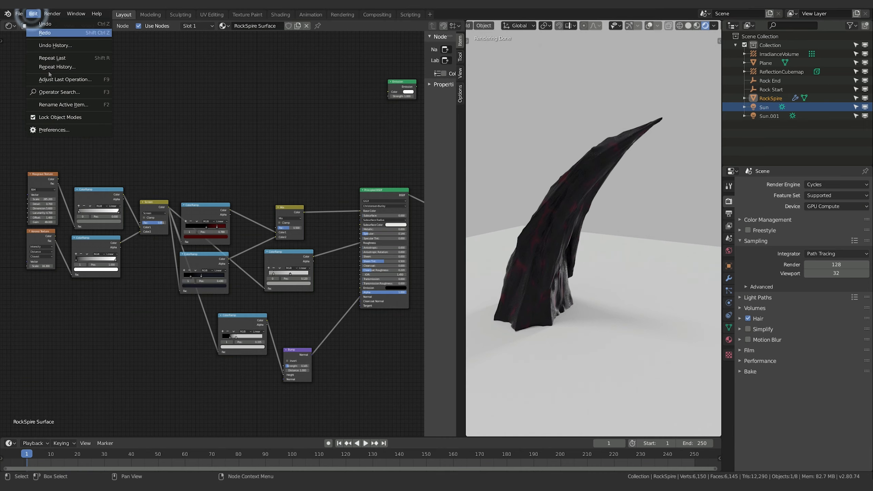
click(55, 129)
drag(398, 58, 275, 27)
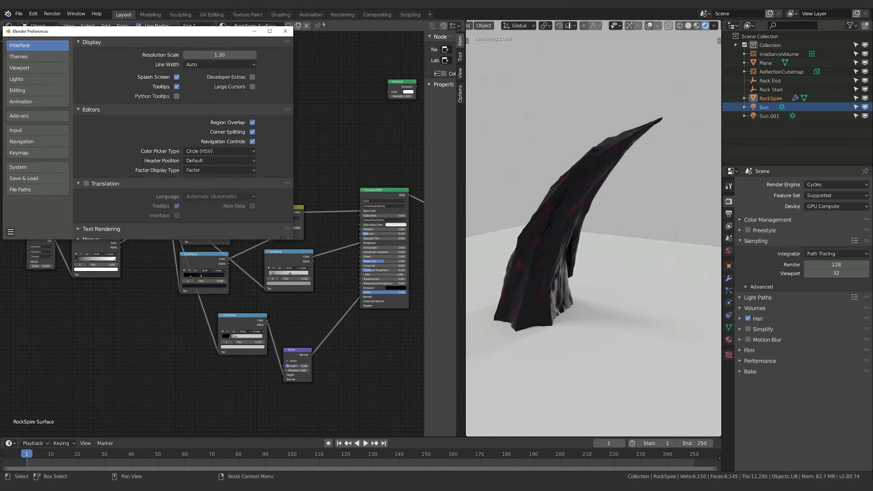
drag(168, 30, 570, 61)
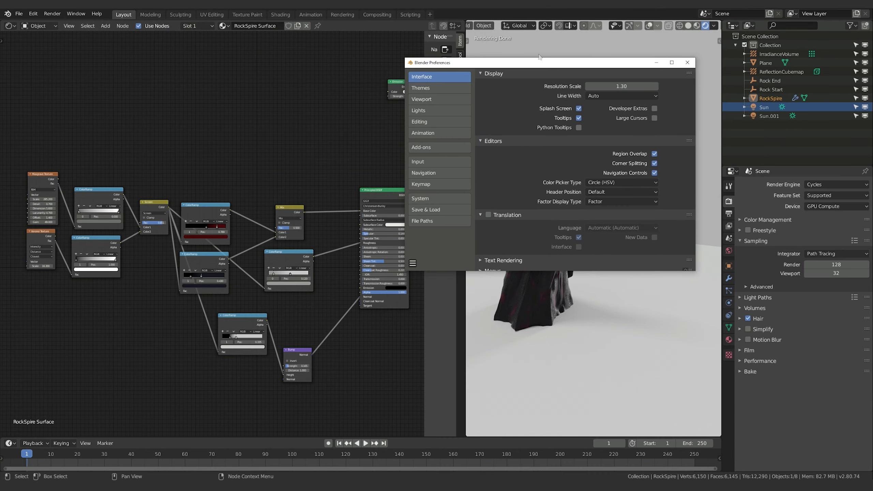
click(425, 200)
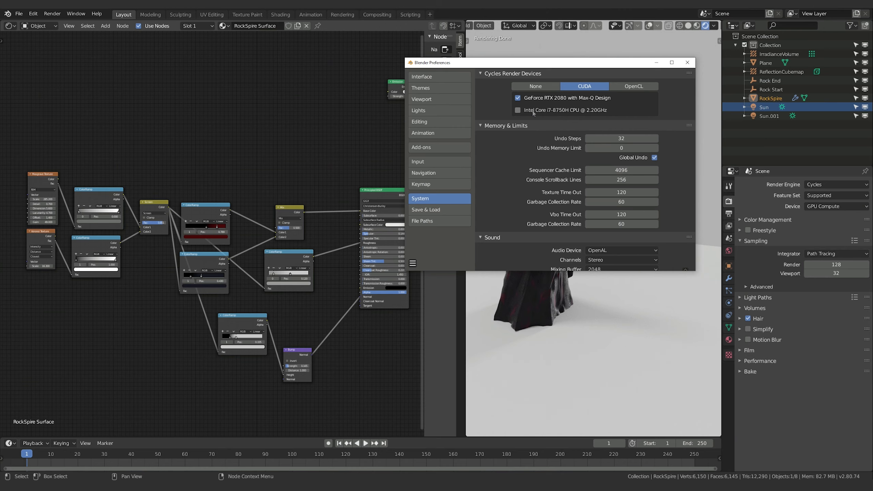
click(517, 110)
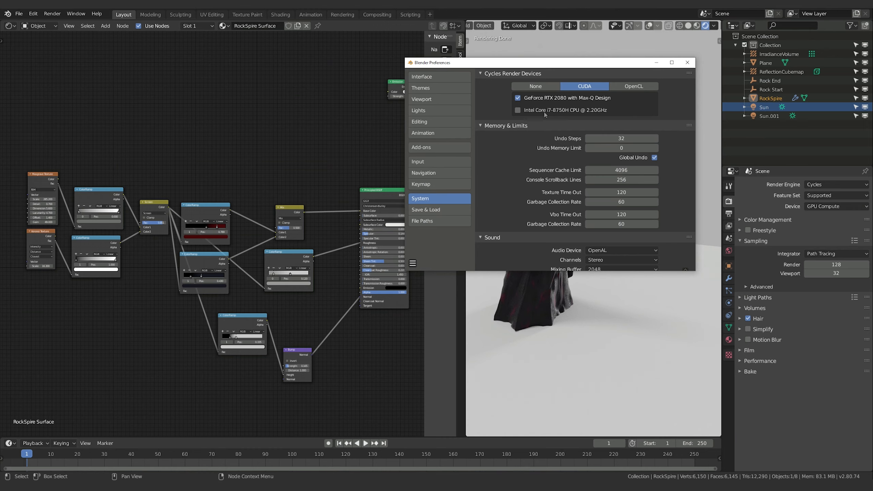
click(688, 63)
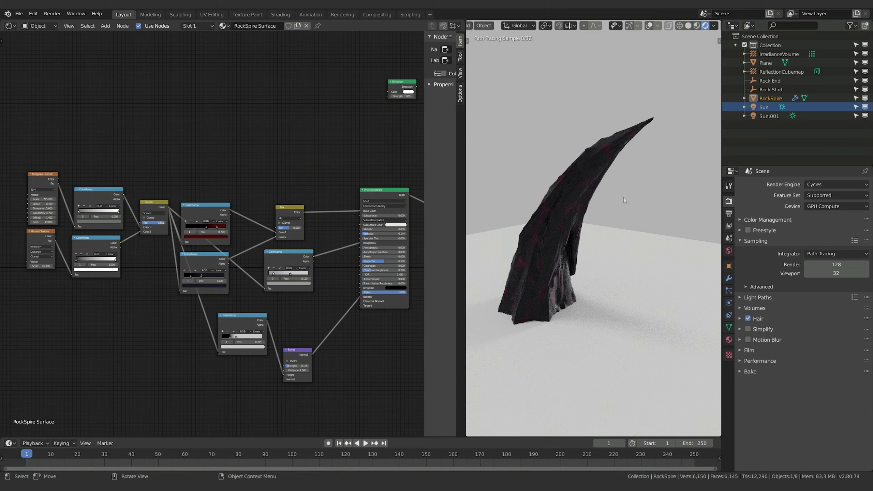
Step: Limit the viewport render to a region around the rock spire for a preview, and clear the region again
mouse_move(558, 139)
shift+middle_down()
mouse_move(680, 149)
mouse_move(652, 148)
shift+middle_up()
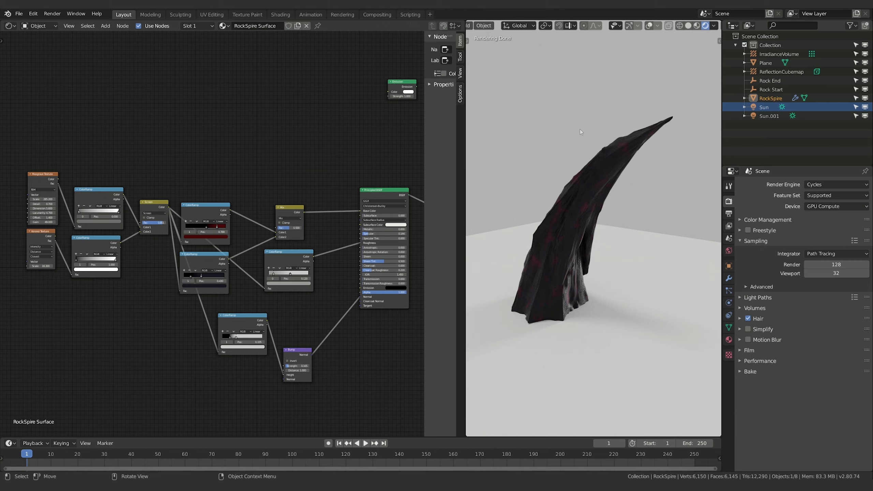
key(ctrl+b)
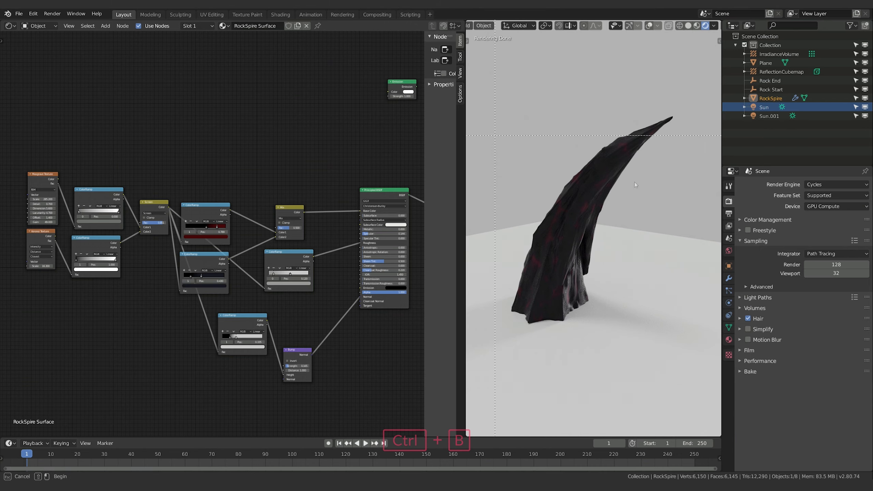
mouse_move(494, 65)
mouse_down()
mouse_move(557, 228)
mouse_move(683, 313)
mouse_up()
shift+middle_drag(525, 168, 553, 296)
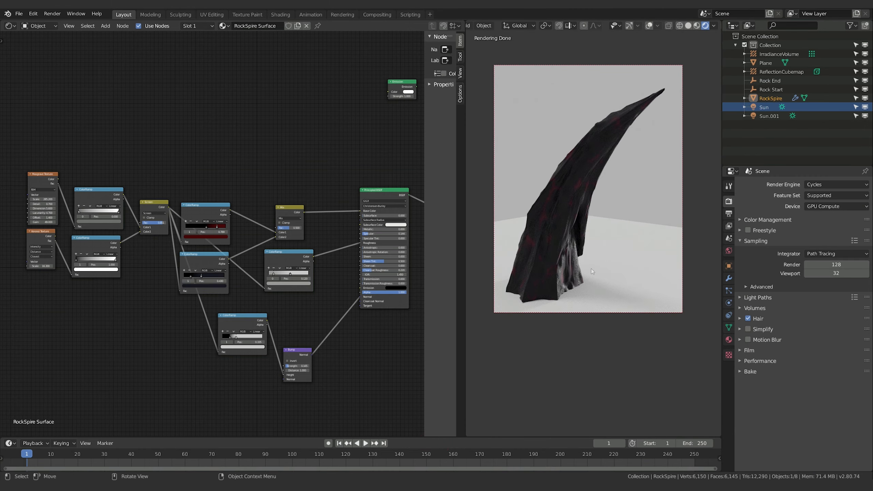
scroll(588, 258, up, 3)
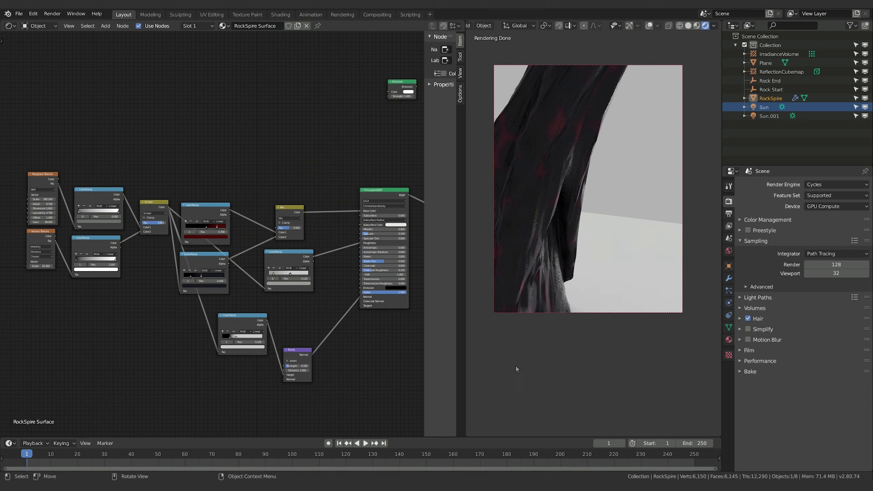
scroll(599, 367, down, 4)
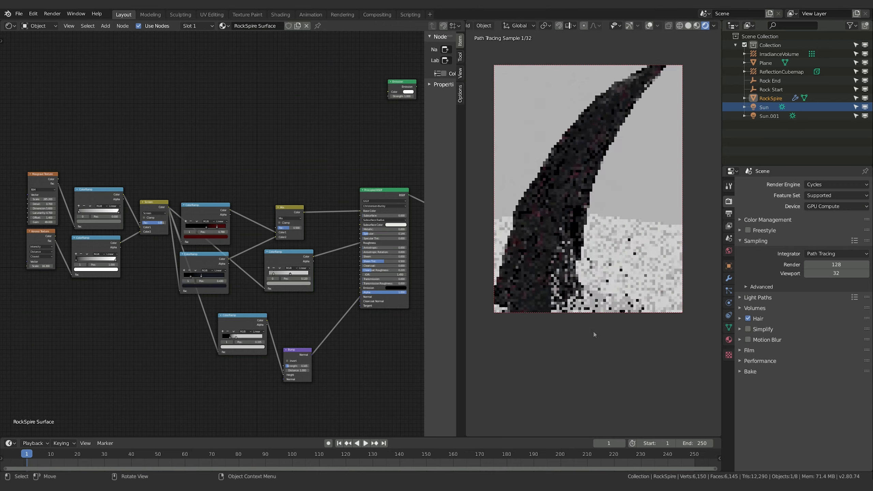
shift+middle_drag(617, 320, 612, 301)
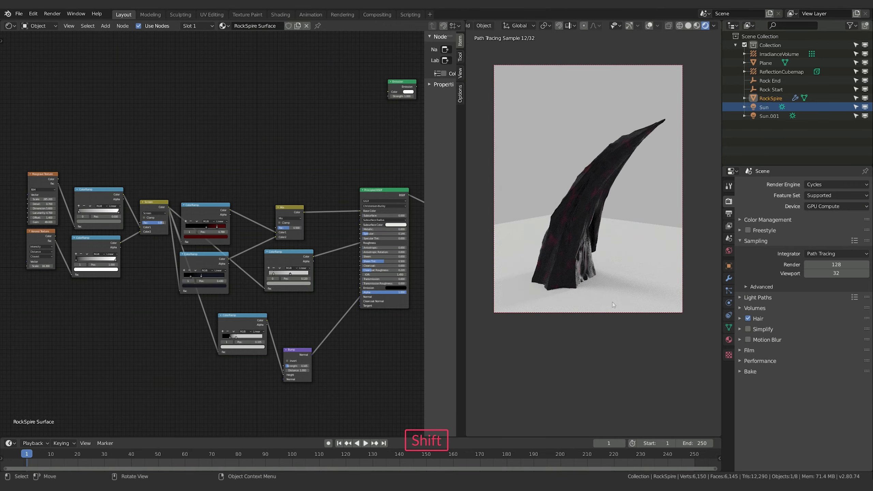
key(ctrl+alt+b)
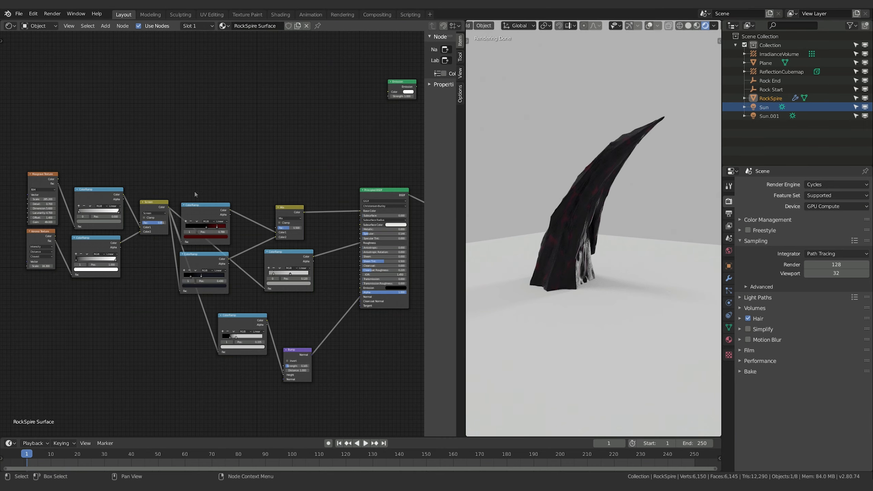
Step: Examine the material's node tree and the rock spire's rendered surface up close and from the other side
middle_drag(345, 152, 249, 123)
middle_drag(222, 97, 266, 123)
middle_drag(78, 117, 140, 113)
middle_drag(333, 133, 268, 139)
scroll(517, 192, up, 4)
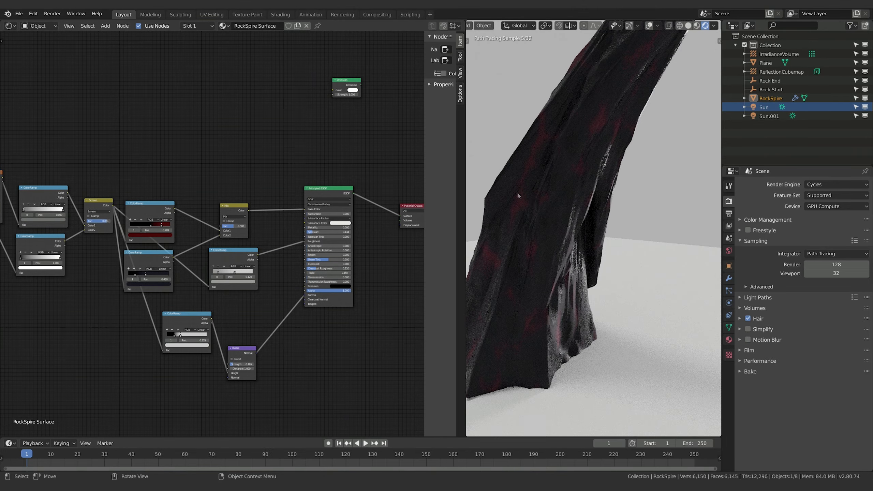
scroll(519, 191, up, 2)
shift+middle_drag(527, 190, 564, 226)
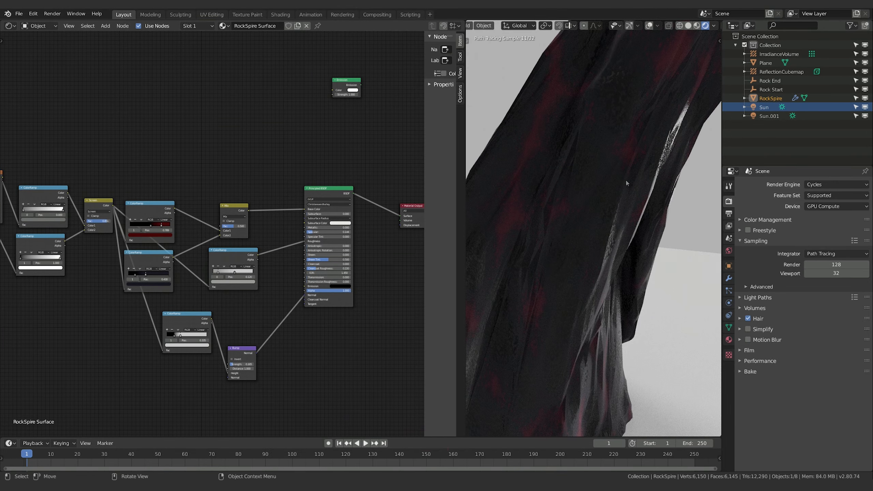
middle_drag(626, 182, 704, 232)
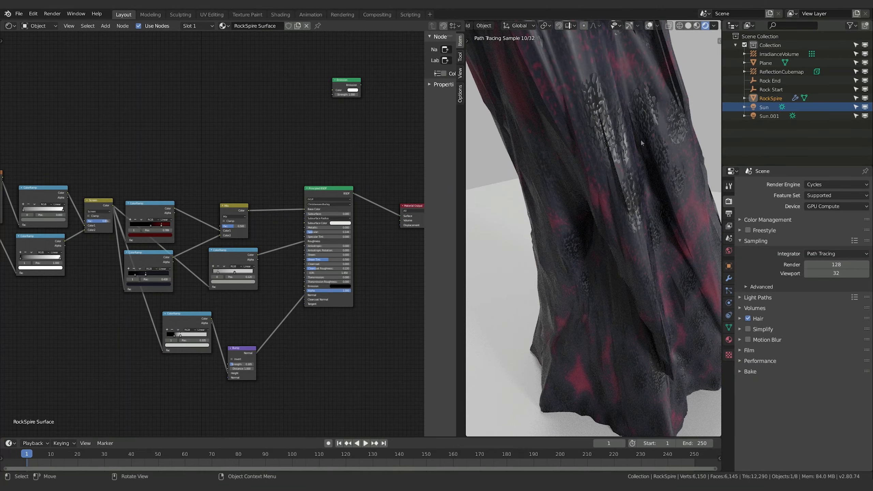
shift+middle_drag(615, 185, 606, 227)
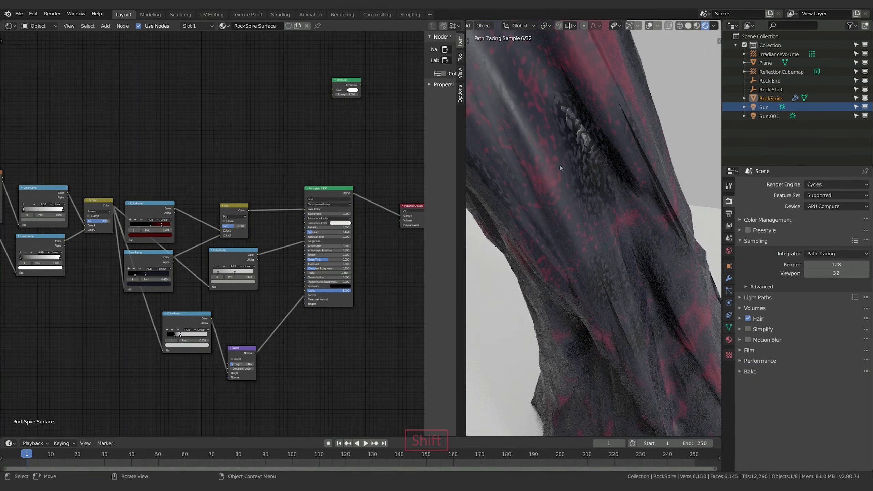
scroll(606, 181, down, 2)
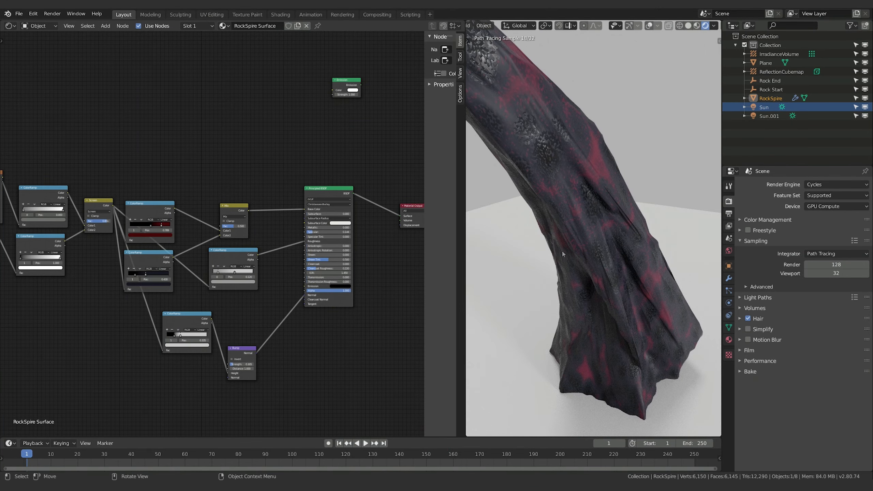
scroll(562, 251, down, 5)
middle_drag(625, 268, 545, 312)
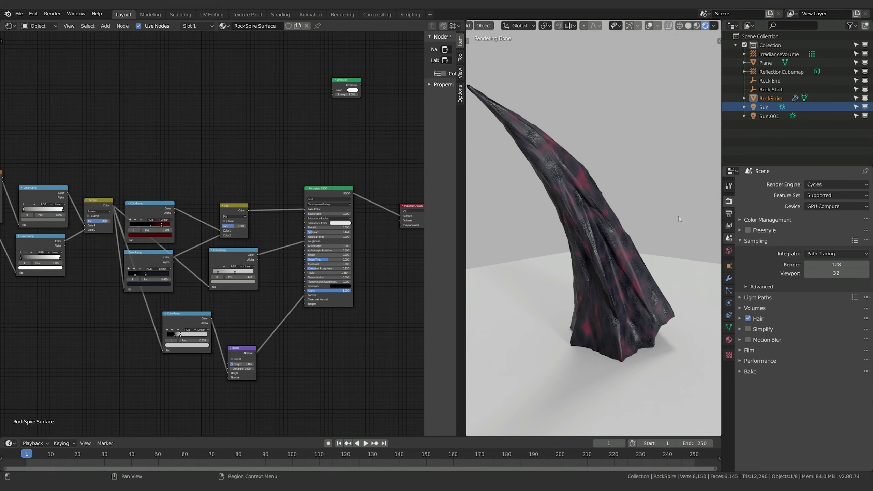
scroll(652, 247, up, 5)
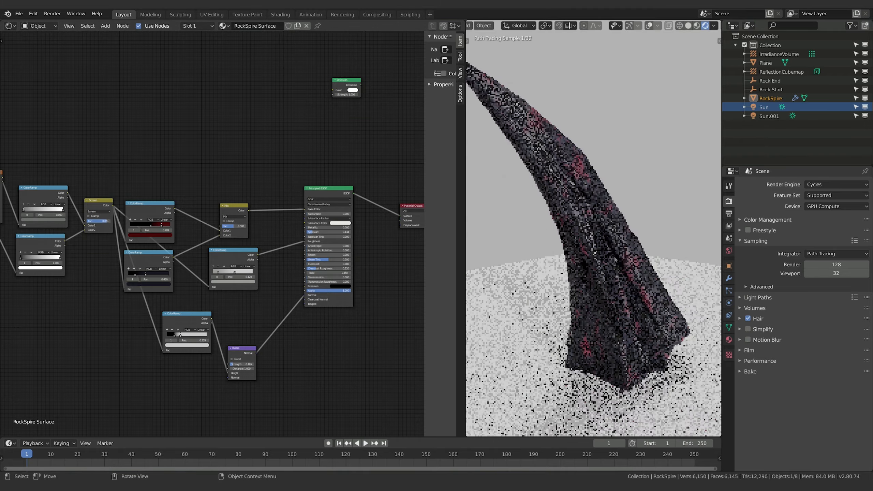
scroll(622, 239, down, 5)
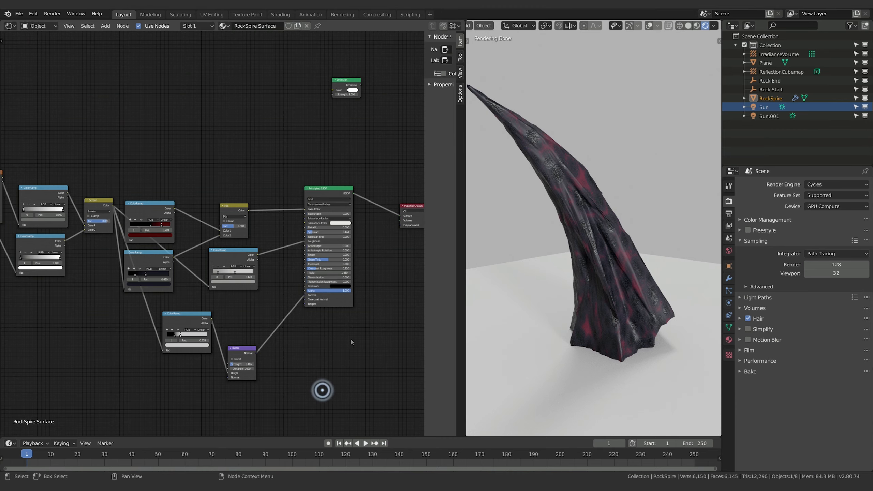
Step: Disconnect the Bump node from the Principled BSDF's Normal input and move it up beside its ColorRamp
middle_drag(351, 344, 366, 336)
drag(319, 290, 349, 346)
middle_drag(282, 342, 305, 344)
drag(271, 344, 286, 331)
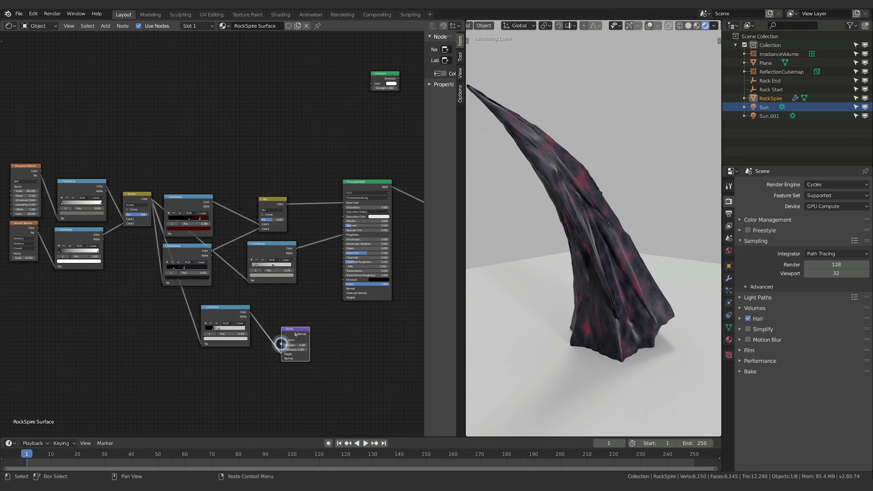
Step: Move the red and dark ColorRamps with their Mix node above the other nodes, and shift the roughness ColorRamp left
middle_drag(281, 345, 321, 345)
drag(213, 246, 221, 246)
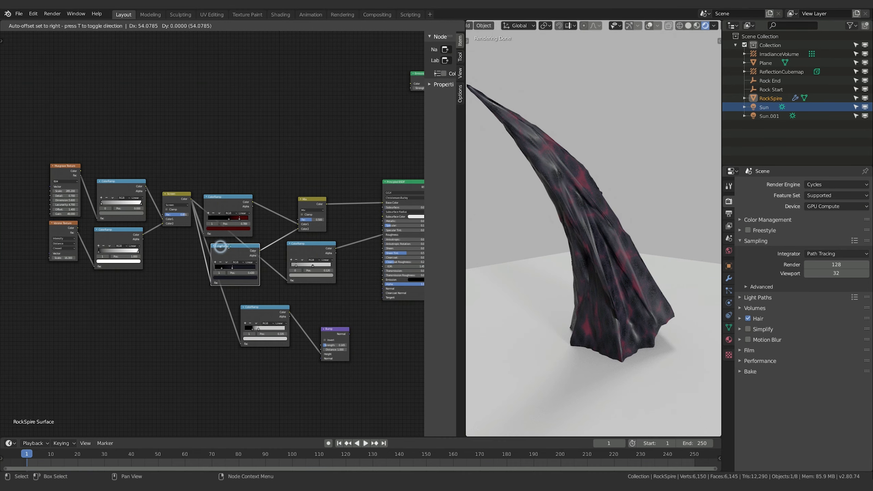
drag(216, 201, 219, 200)
middle_drag(165, 202, 163, 217)
drag(171, 215, 171, 217)
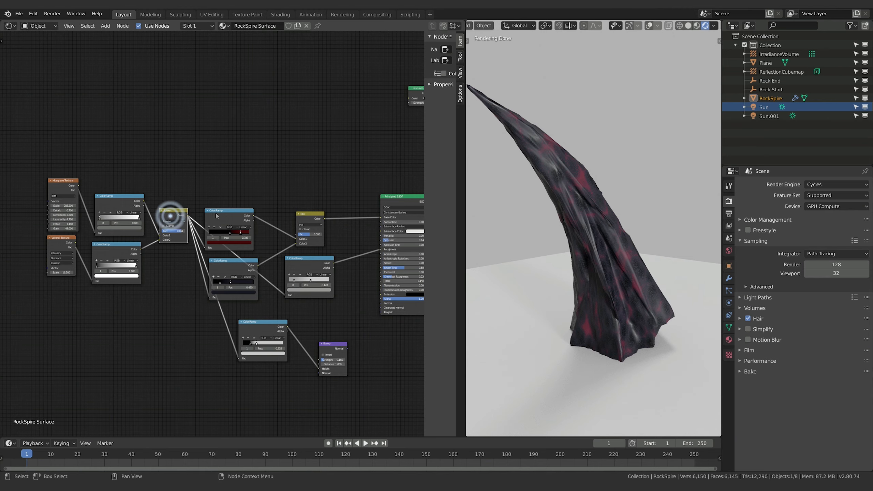
drag(230, 215, 229, 106)
drag(235, 268, 229, 164)
middle_drag(306, 163, 291, 169)
drag(288, 221, 260, 121)
middle_drag(272, 229, 300, 227)
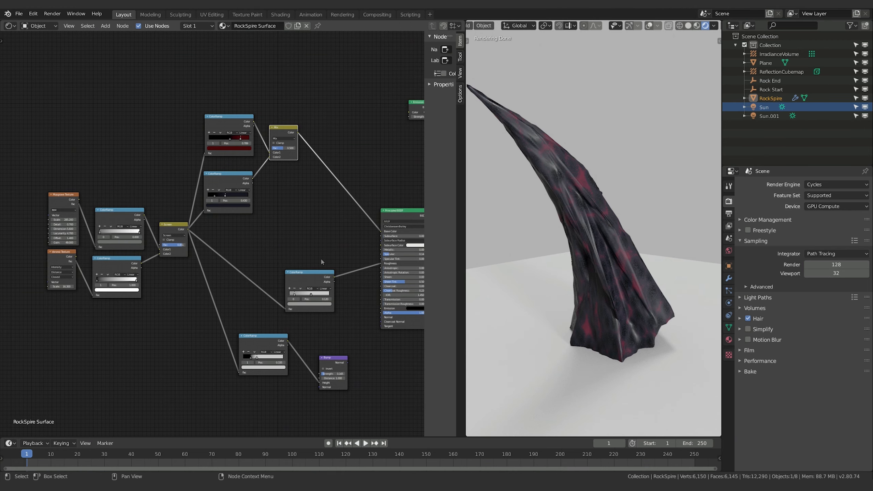
drag(319, 276, 289, 264)
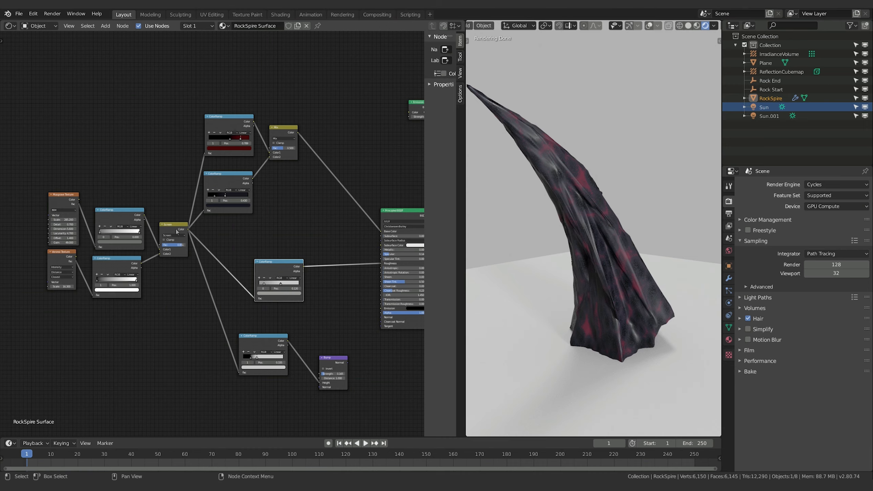
Step: Move the Musgrave and Voronoi textures, their ColorRamps and the Screen node left, away from the colour and roughness nodes
middle_drag(187, 235, 319, 236)
drag(191, 195, 90, 182)
click(196, 259)
drag(197, 259, 98, 246)
drag(240, 263, 143, 237)
drag(243, 210, 147, 165)
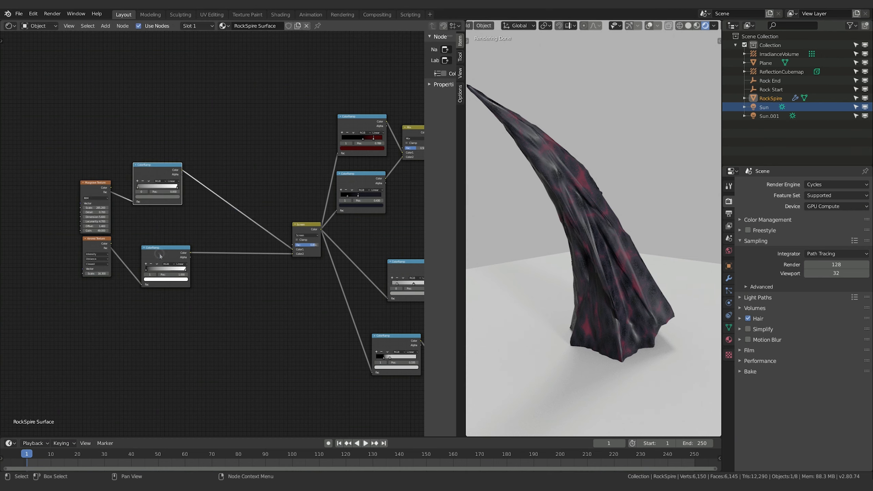
drag(154, 253, 166, 251)
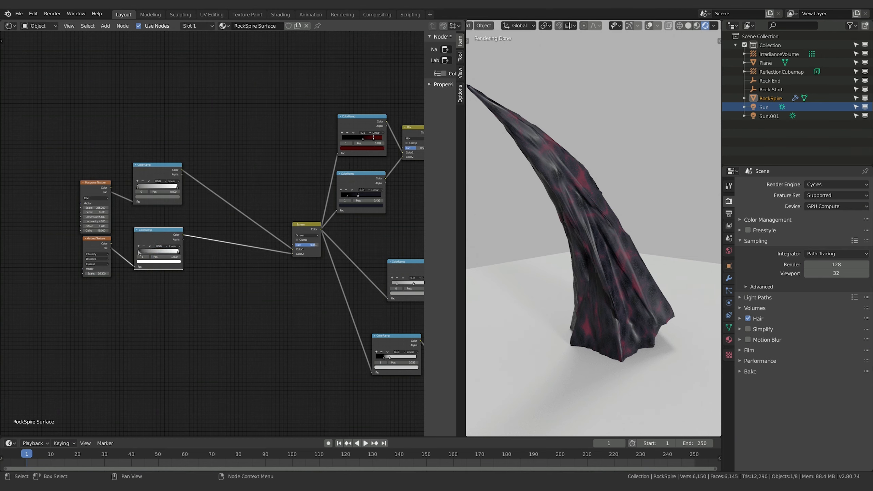
drag(299, 227, 210, 196)
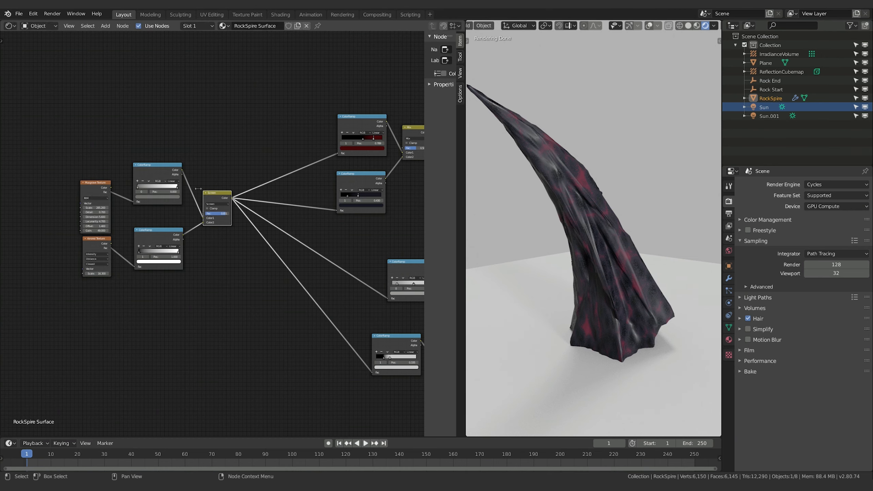
Step: Move the unconnected Emission node to just above the Material Output node
middle_drag(359, 243, 161, 228)
middle_drag(292, 206, 443, 206)
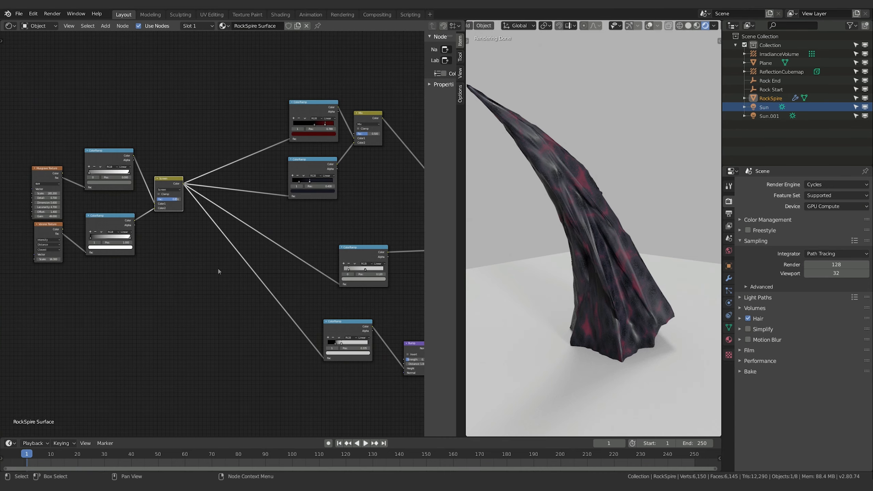
middle_drag(218, 268, 81, 297)
middle_drag(361, 168, 244, 151)
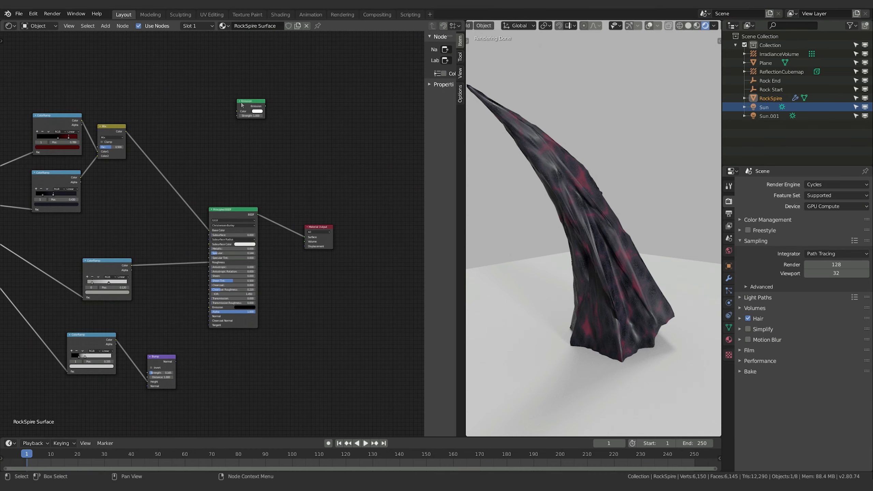
drag(251, 107, 320, 180)
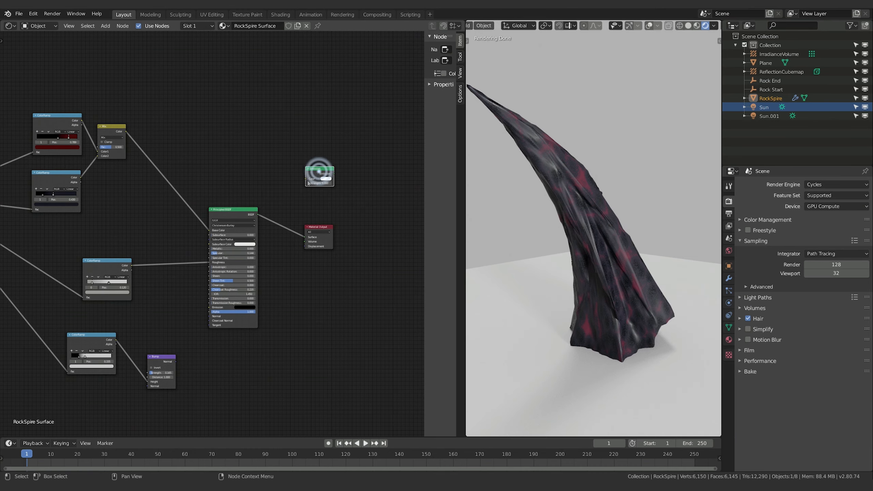
key(shift+a)
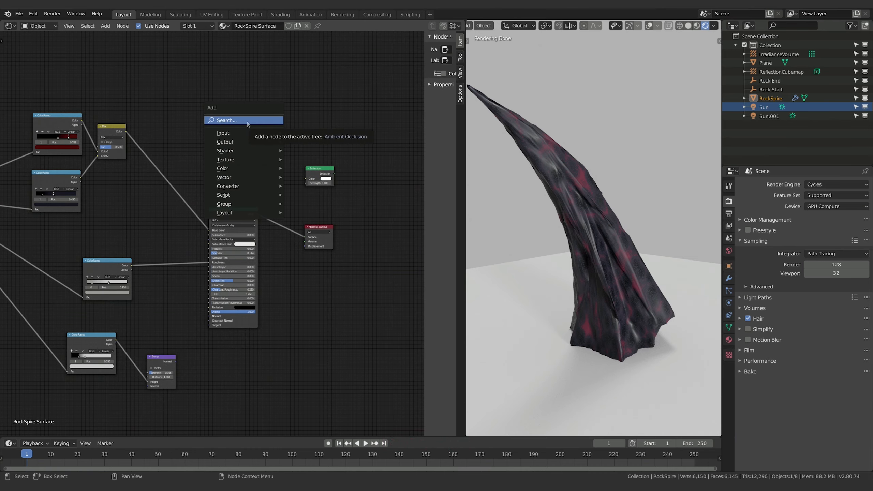
mouse_move(245, 151)
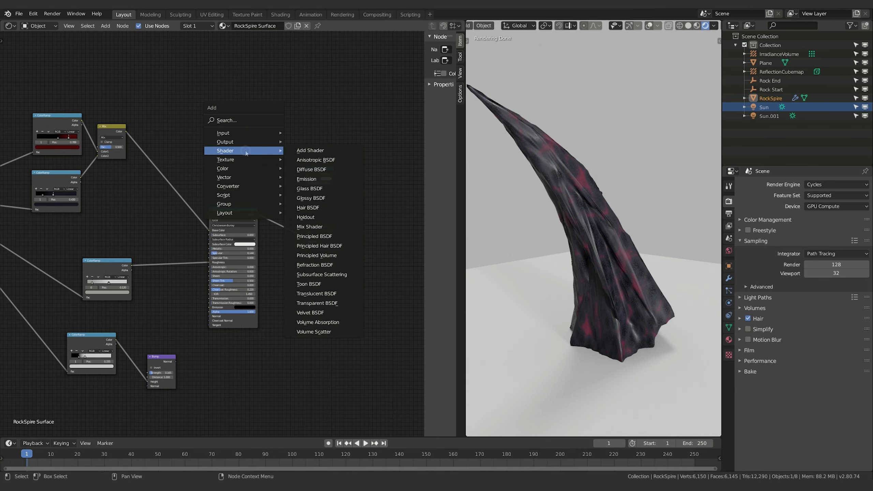
click(314, 179)
key(x)
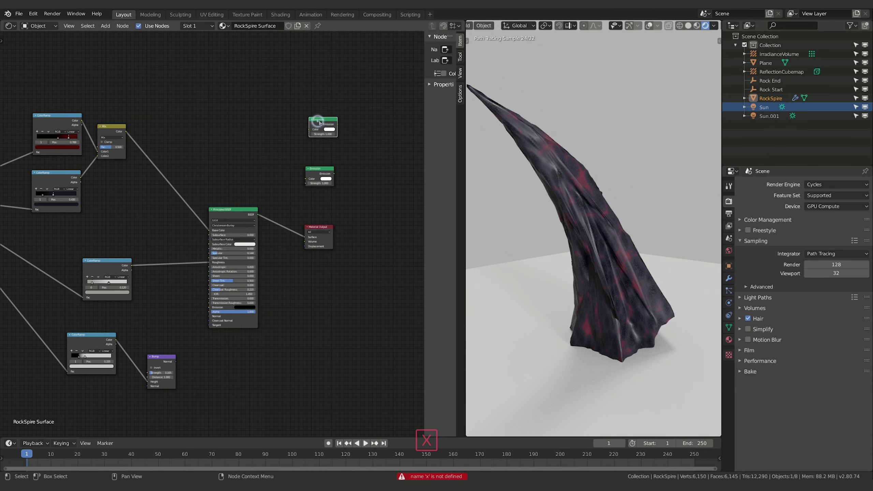
key(x)
Step: Connect the Screen node's Color to the Emission's Color, and the Emission output to the Material Output's Surface
middle_drag(274, 174, 341, 173)
drag(383, 162, 353, 156)
middle_drag(250, 154, 404, 172)
middle_drag(203, 211, 160, 191)
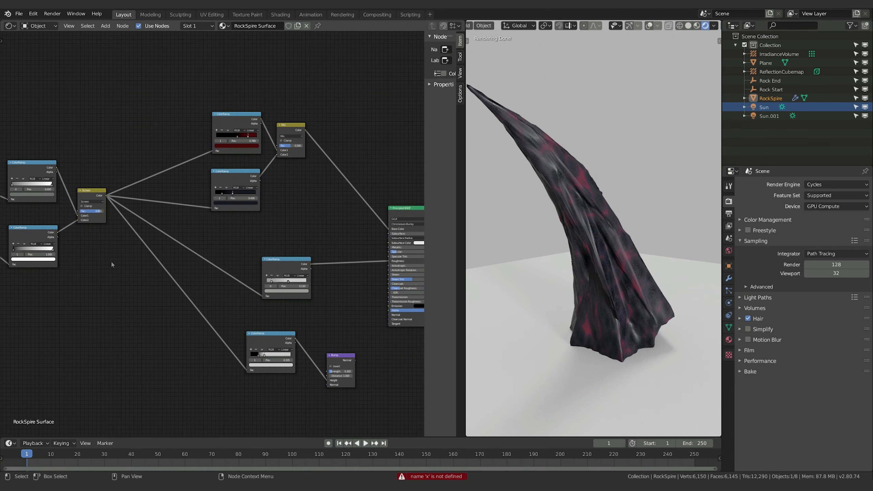
middle_drag(112, 264, 36, 279)
drag(31, 210, 374, 179)
middle_drag(386, 208, 269, 194)
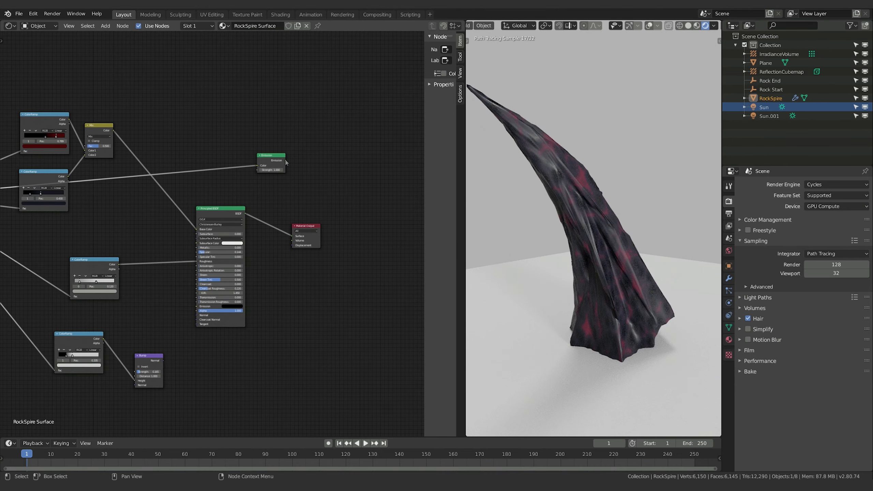
drag(285, 161, 292, 236)
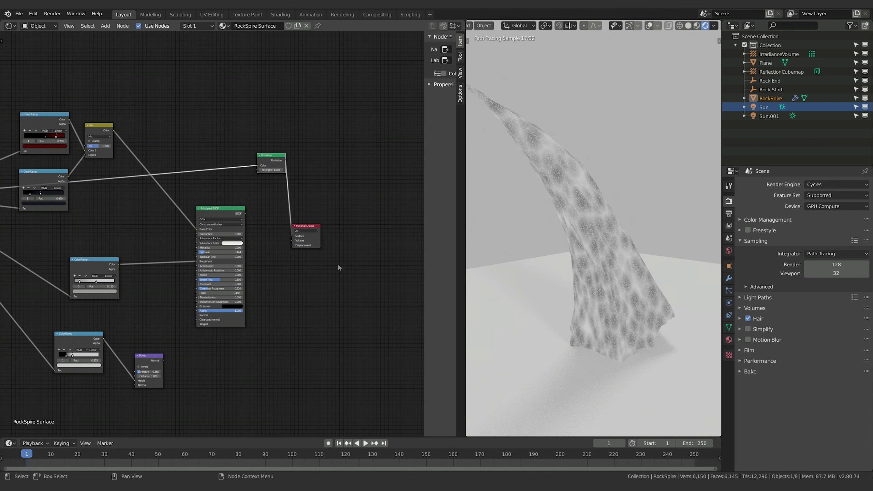
Step: Examine the combined Musgrave and Voronoi pattern on the rock spire's surface up close
middle_drag(338, 268, 295, 173)
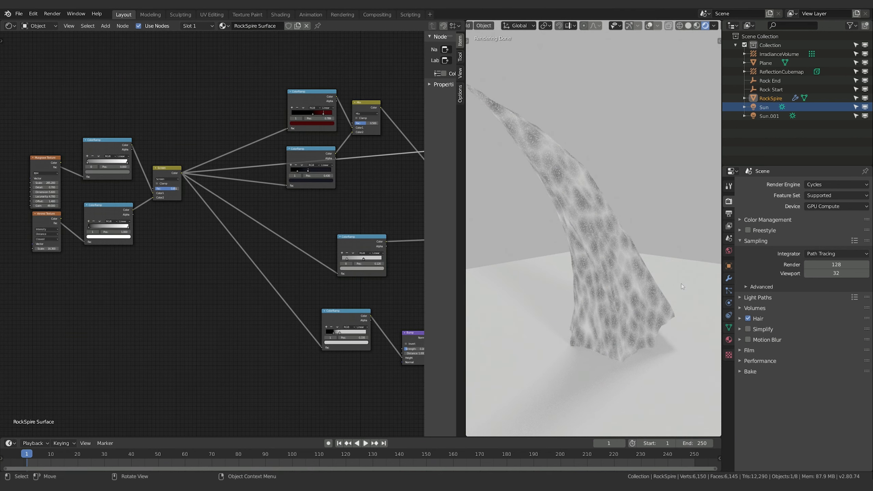
scroll(681, 284, up, 6)
middle_drag(618, 219, 597, 278)
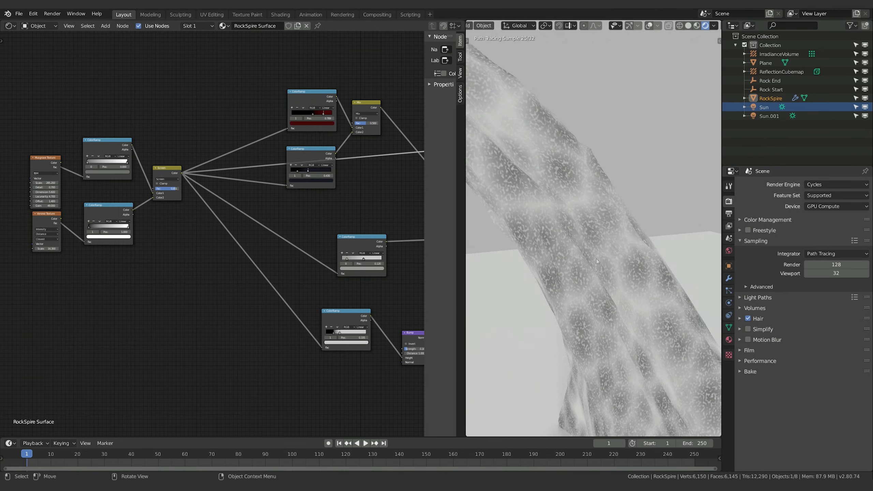
scroll(569, 250, up, 3)
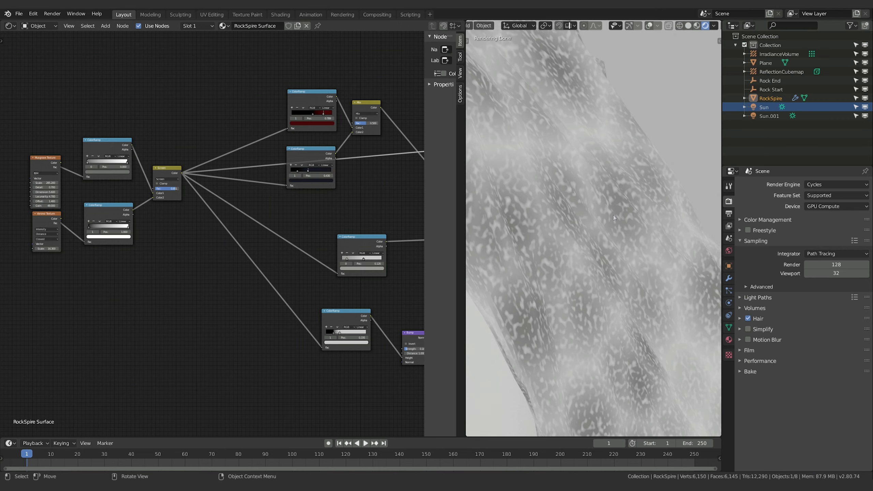
scroll(613, 215, up, 4)
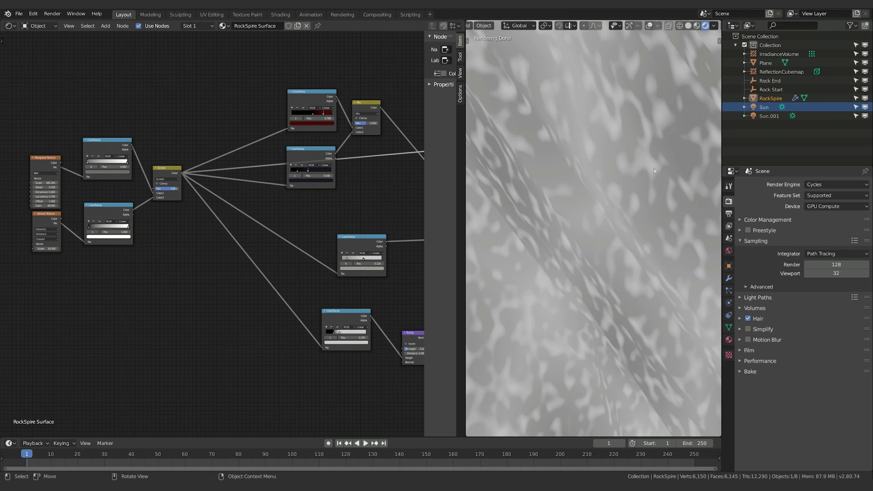
scroll(619, 200, down, 5)
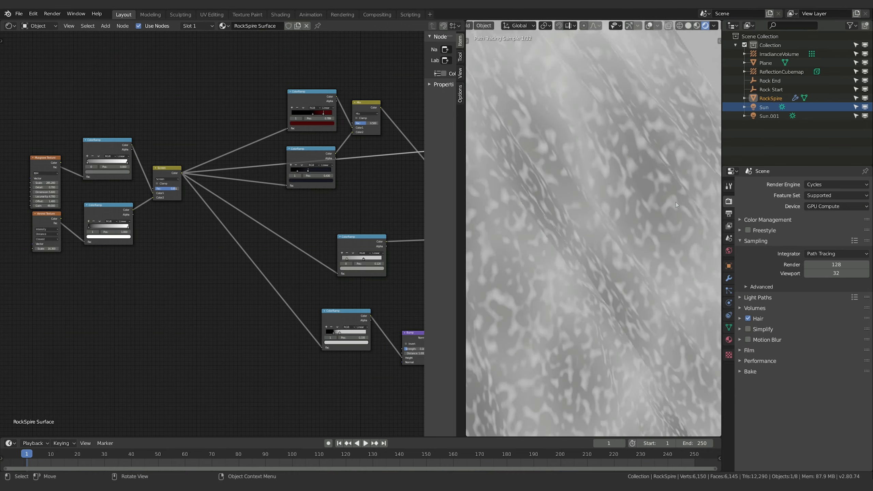
middle_drag(659, 217, 627, 216)
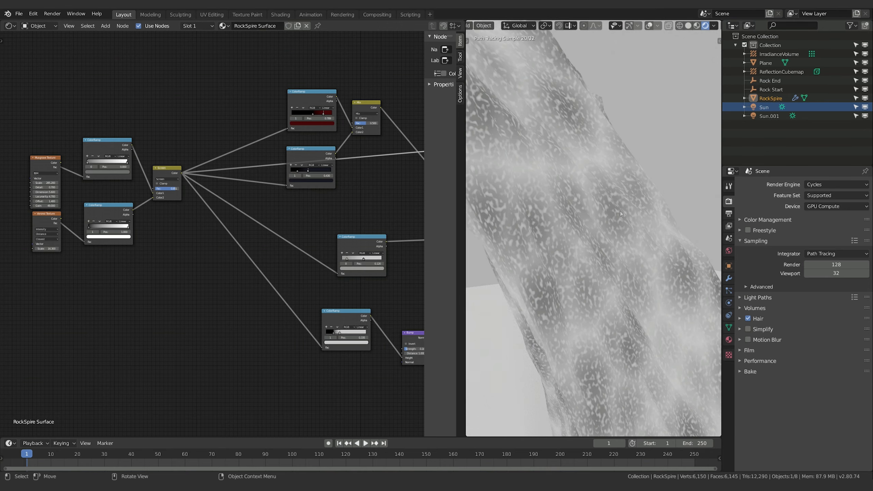
Step: Mute and unmute the Musgrave and Voronoi Texture nodes in turn to compare what each adds to the pattern
middle_drag(167, 265, 198, 268)
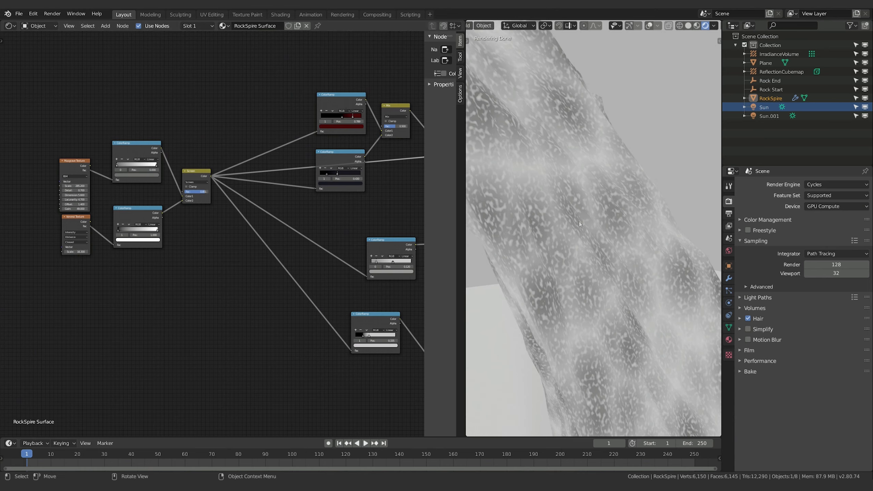
click(73, 169)
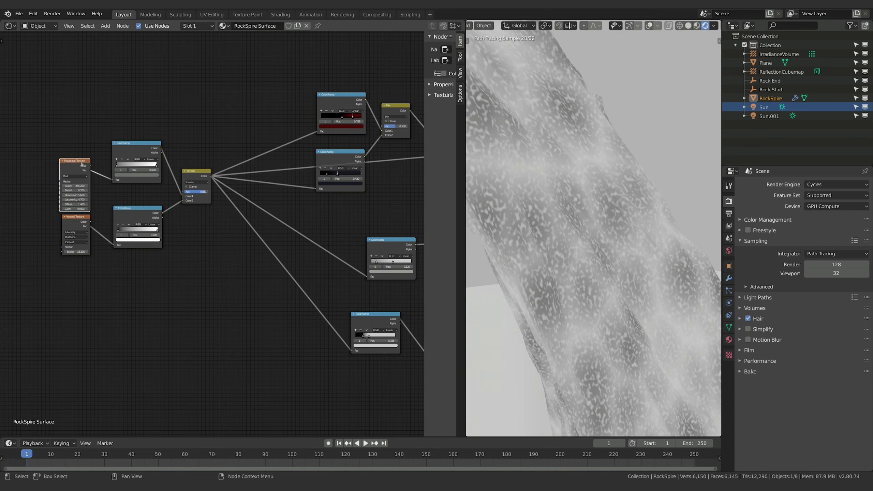
key(m)
key(m)
key(m)
key(m)
key(m)
key(m)
click(74, 229)
key(m)
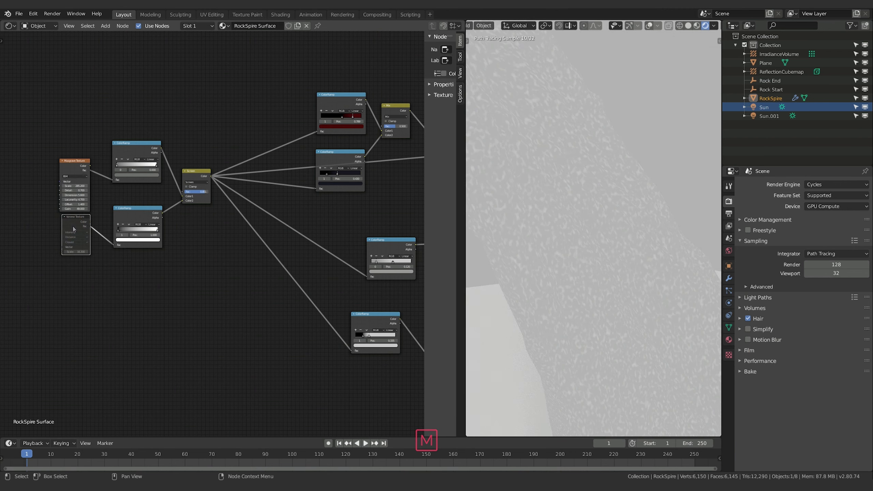
key(m)
click(75, 158)
key(m)
click(73, 160)
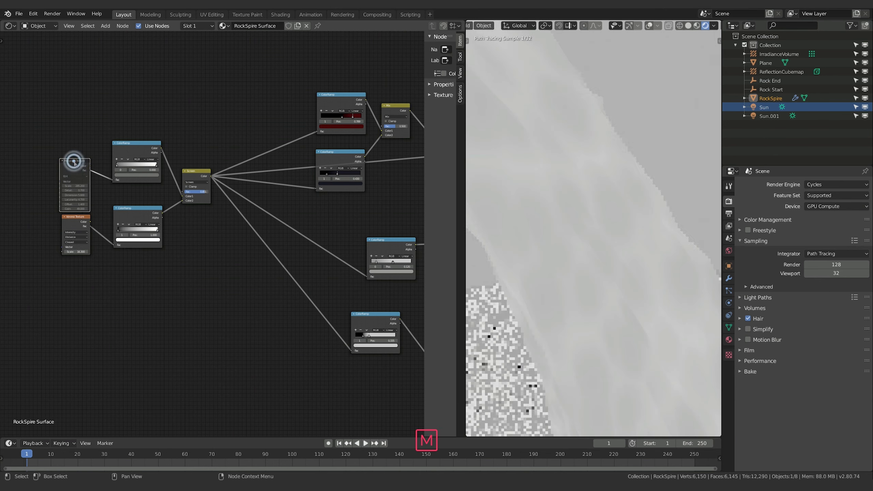
key(m)
click(74, 161)
Step: Shift the Musgrave Texture left and place a duplicate of the Voronoi Texture to the lower left of the original
middle_drag(91, 158, 103, 157)
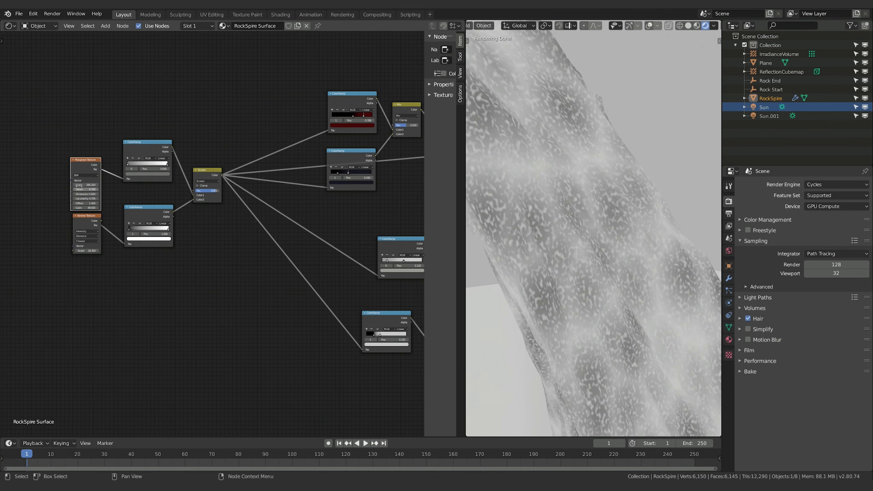
drag(96, 165, 59, 147)
click(84, 220)
key(shift+d)
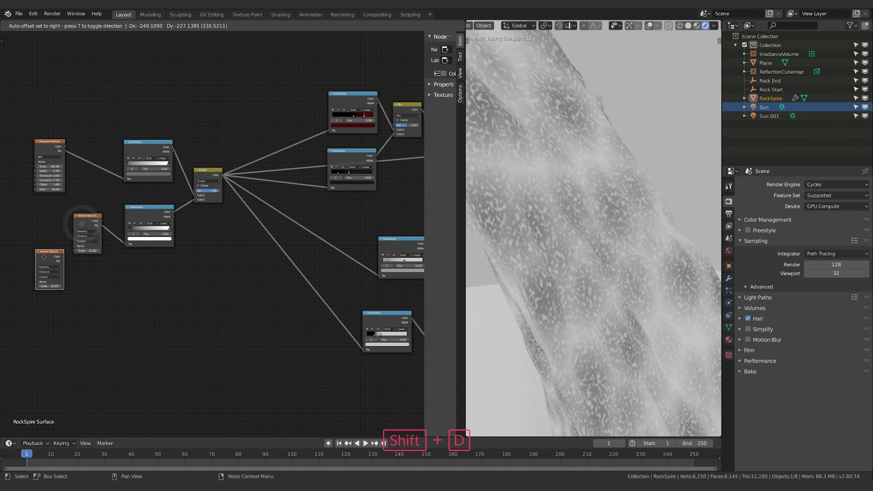
click(30, 243)
Step: Move the Musgrave Texture up out of the way and connect the Voronoi copy's Fac to the upper ColorRamp instead
middle_drag(58, 245, 83, 246)
drag(52, 240, 60, 223)
drag(69, 147, 62, 55)
drag(61, 237, 148, 179)
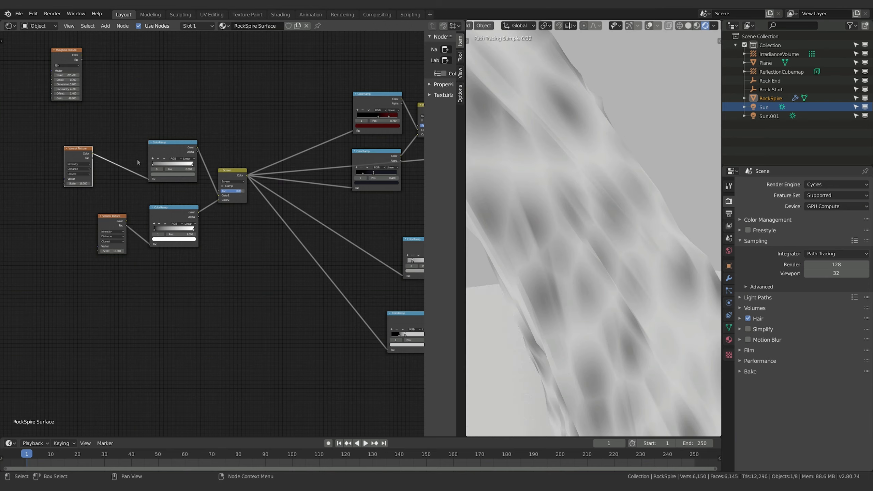
Step: Move the Voronoi copy next to the upper ColorRamp and raise its scale for a much finer pattern
drag(80, 153, 105, 155)
middle_drag(116, 126, 110, 130)
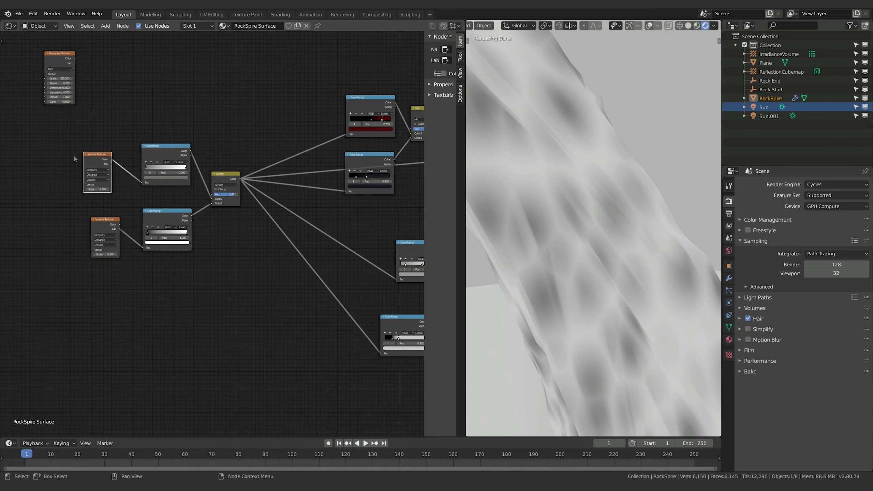
mouse_move(99, 189)
mouse_down()
mouse_move(126, 189)
mouse_move(93, 189)
mouse_move(126, 190)
mouse_move(102, 189)
mouse_up()
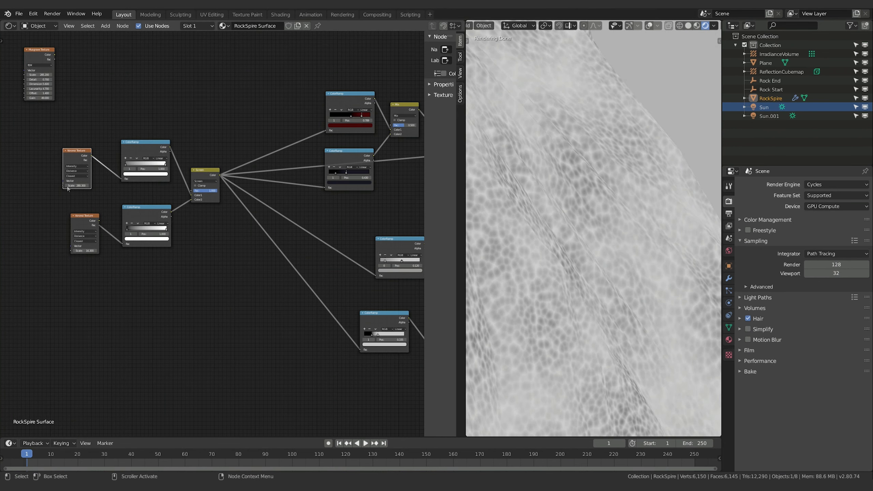
Step: Try the Manhattan and Chebychev distance metrics on the upper Voronoi Texture
click(74, 171)
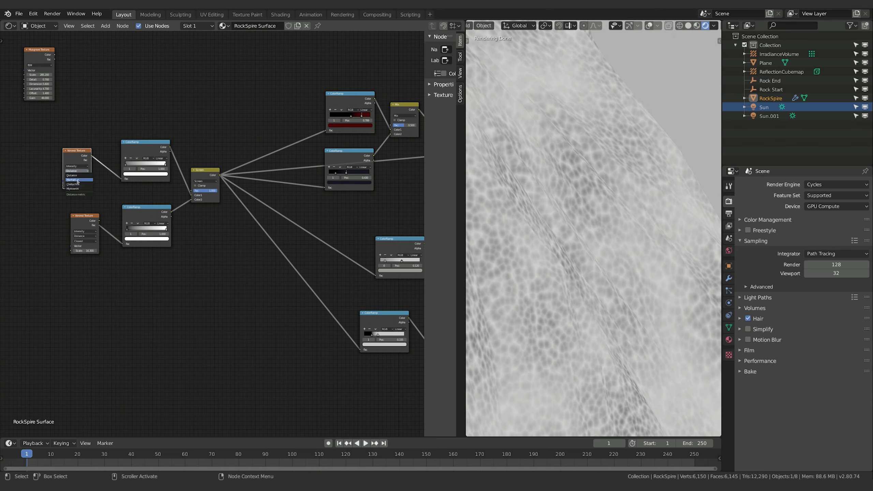
click(77, 181)
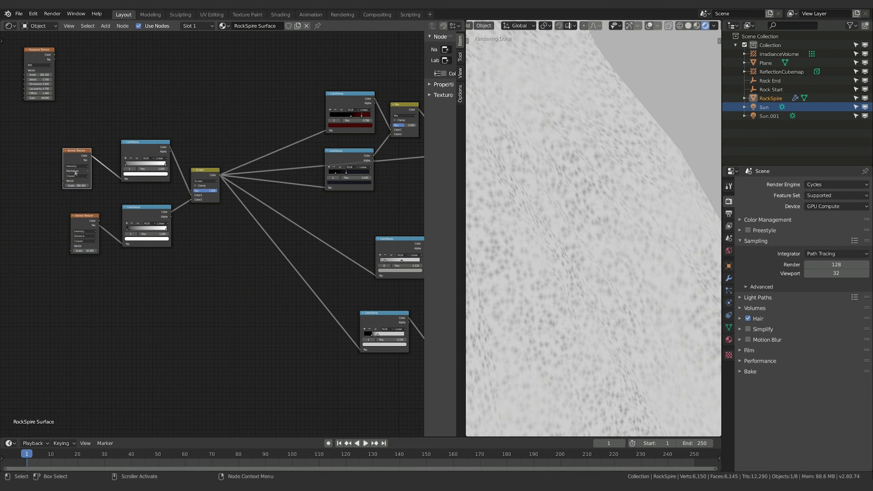
click(77, 171)
click(76, 182)
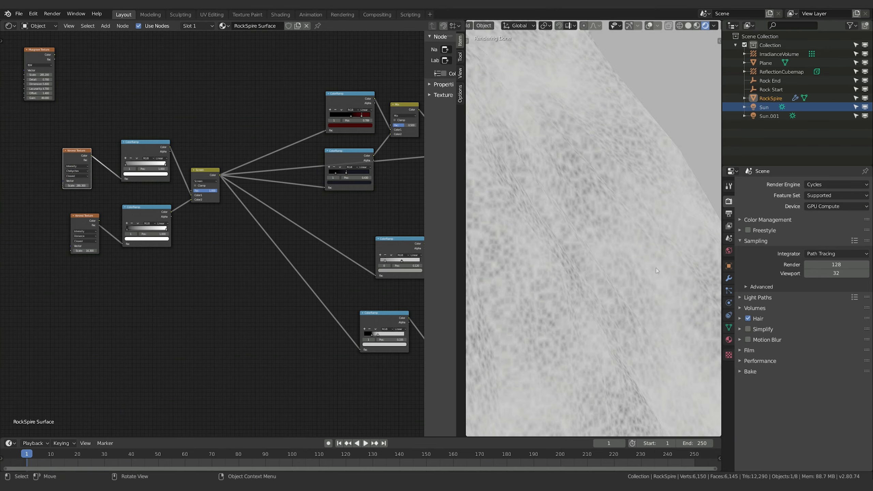
scroll(596, 254, up, 4)
scroll(596, 254, down, 4)
Step: Increase the upper Voronoi Texture's scale further and check the finer pattern across the spire
drag(73, 185, 87, 186)
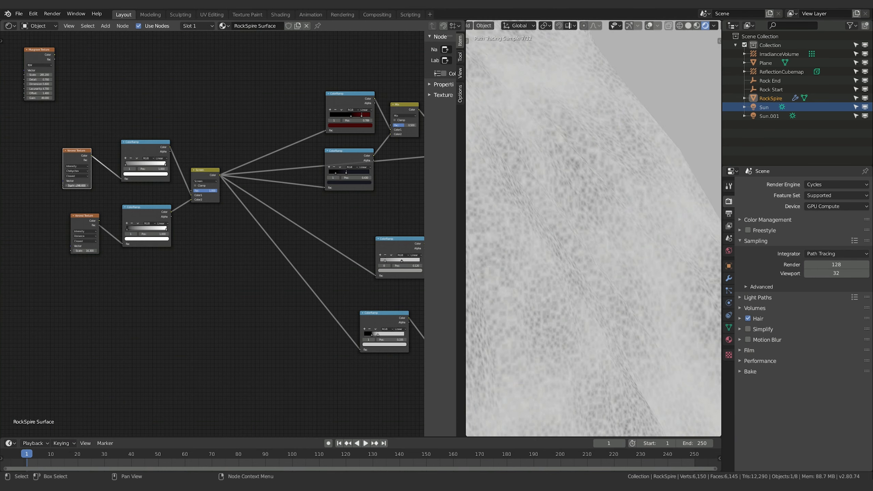
scroll(614, 361, down, 6)
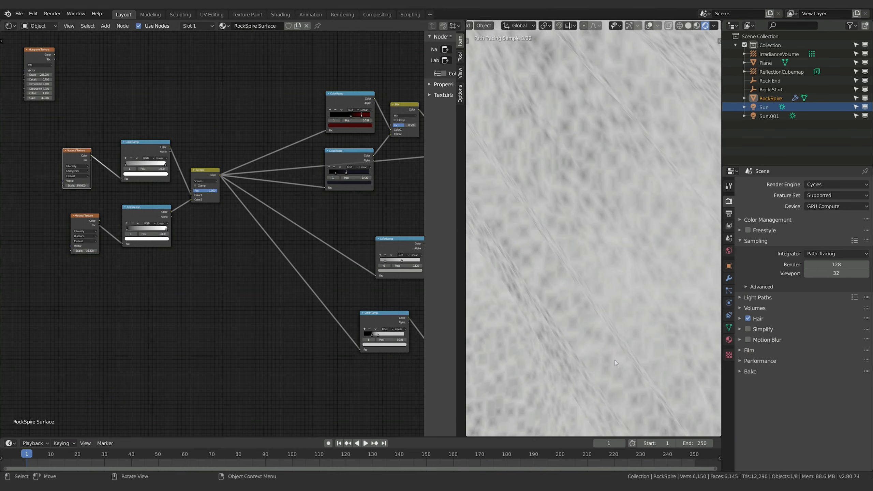
scroll(611, 359, down, 1)
shift+middle_drag(614, 354, 608, 280)
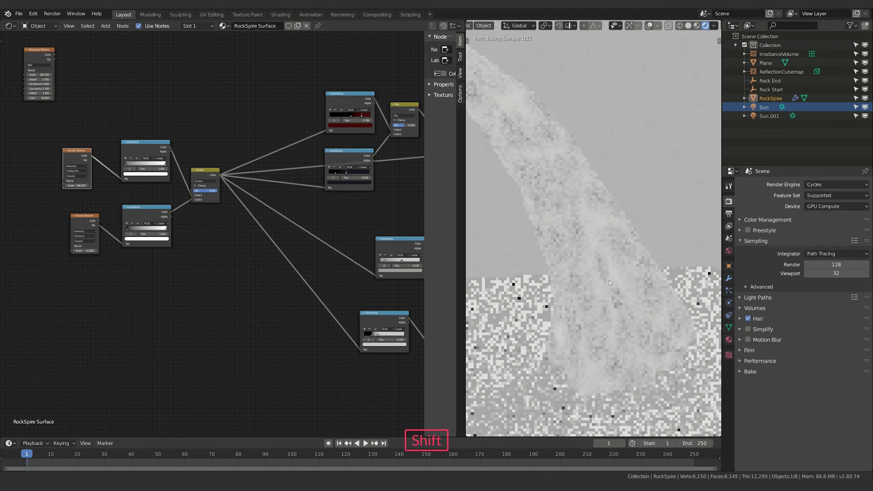
scroll(638, 307, up, 2)
scroll(637, 308, up, 2)
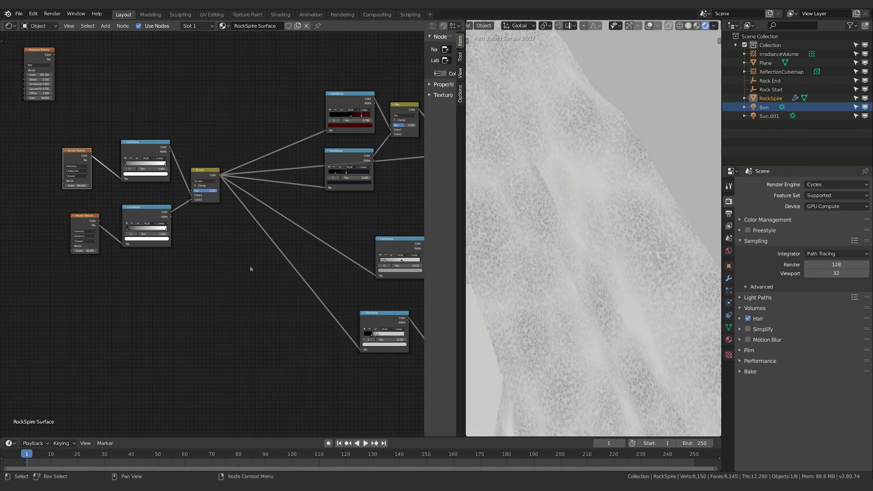
Step: Reconnect the Principled BSDF output to the Material Output's Surface and inspect the shaded red and dark spire
middle_drag(422, 202, 190, 231)
middle_drag(313, 225, 289, 224)
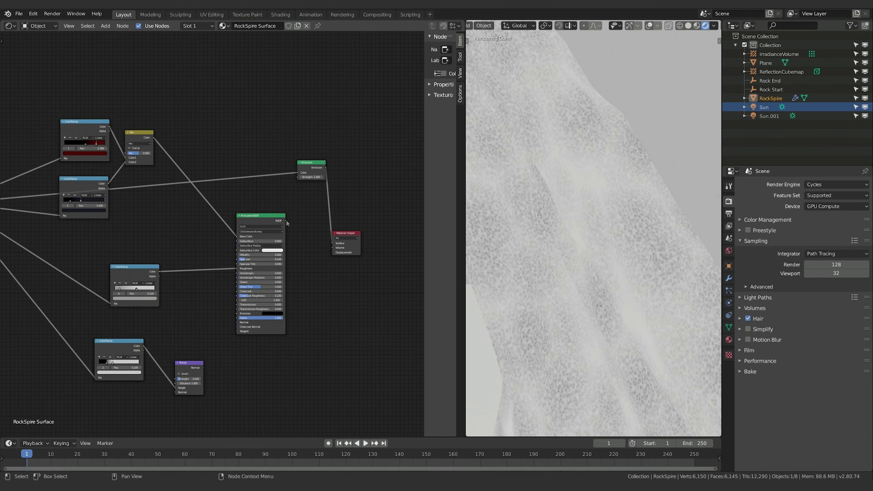
drag(286, 220, 332, 243)
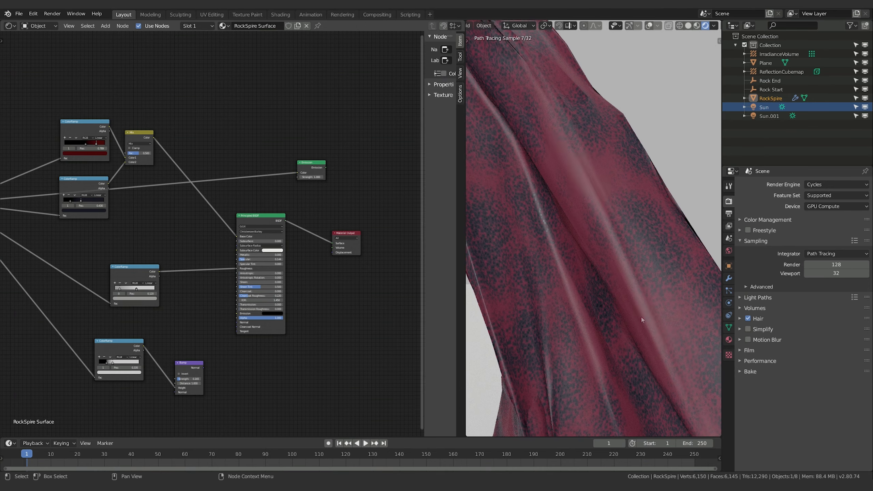
scroll(678, 312, up, 3)
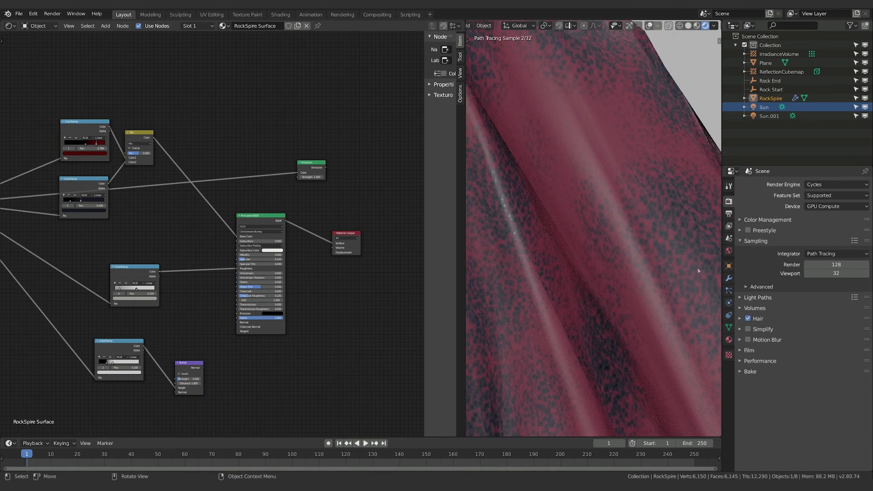
scroll(642, 320, down, 6)
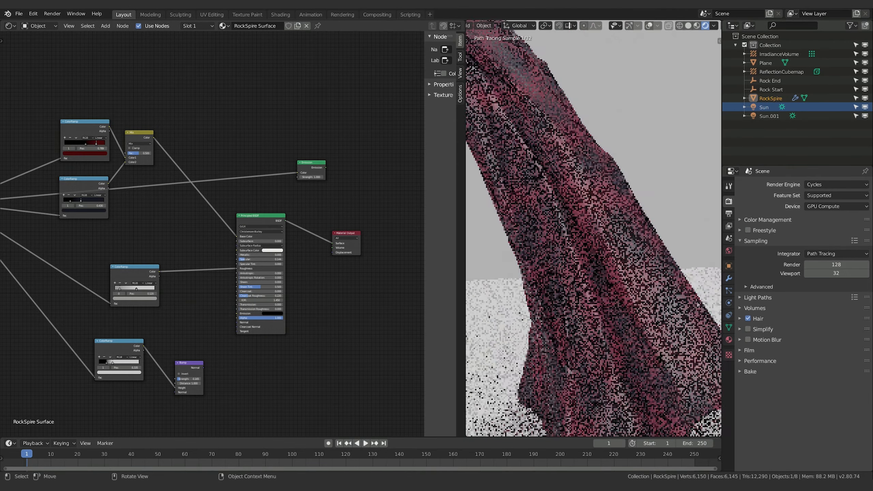
Step: Set the upper Voronoi Texture's metric back to Distance and check the result on the spire
middle_drag(179, 240, 62, 313)
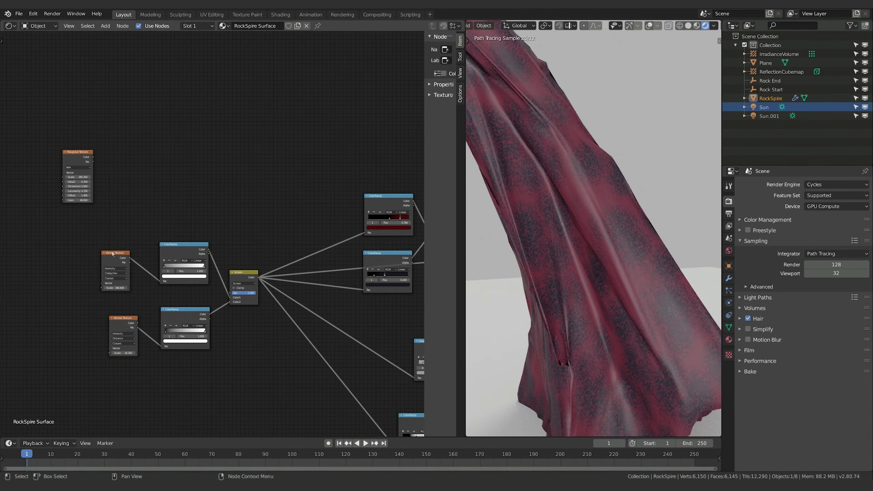
click(114, 274)
click(117, 266)
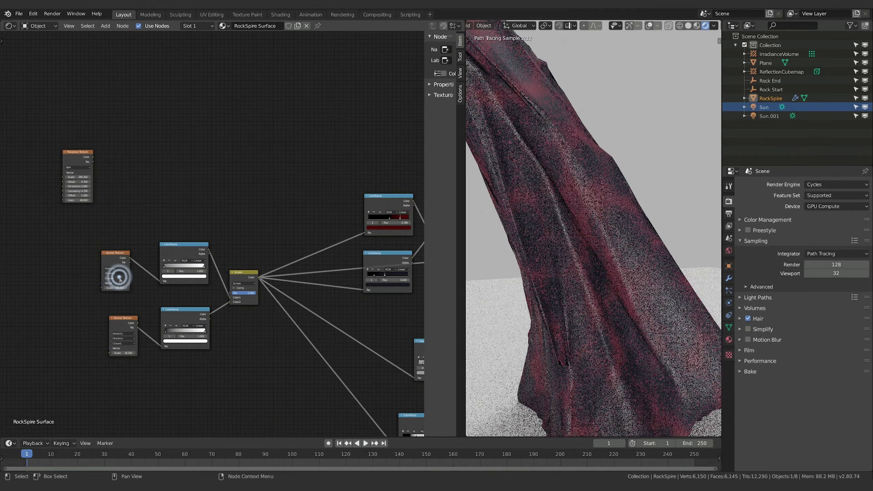
scroll(662, 279, up, 2)
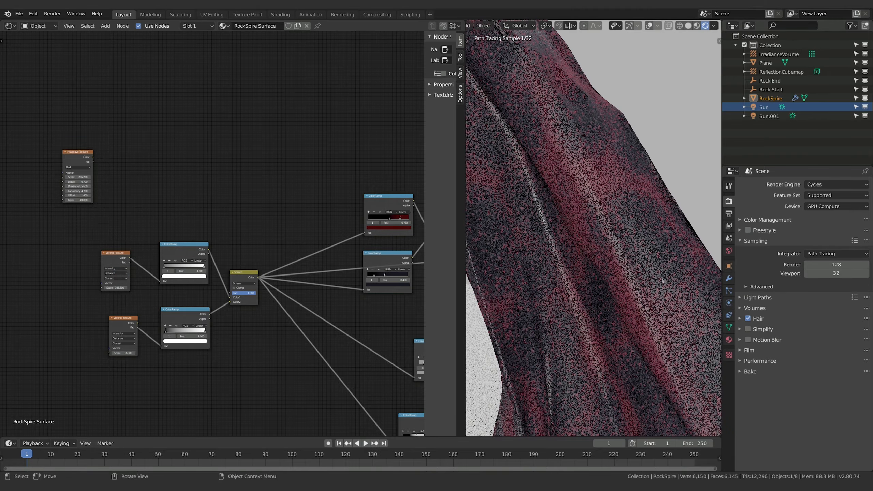
Step: Move the Musgrave and upper Voronoi Texture nodes away from the ColorRamp and add a MixRGB node beside them
scroll(655, 292, up, 2)
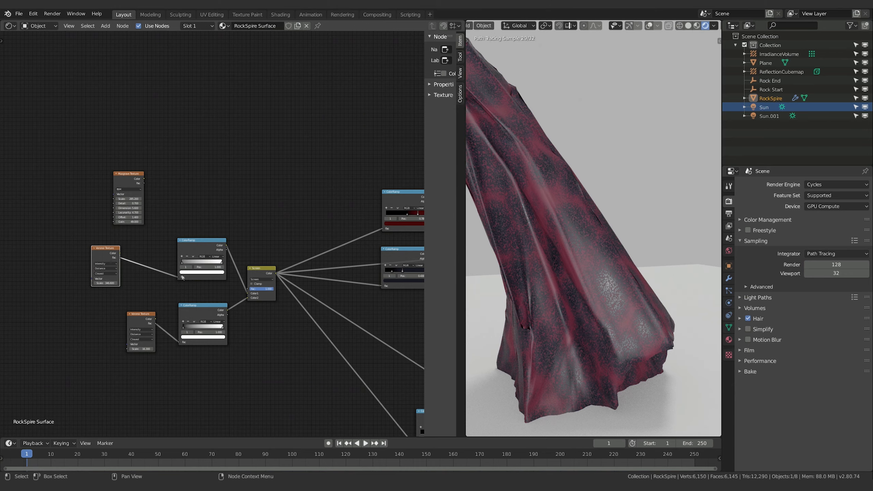
drag(141, 174, 80, 189)
drag(113, 253, 87, 252)
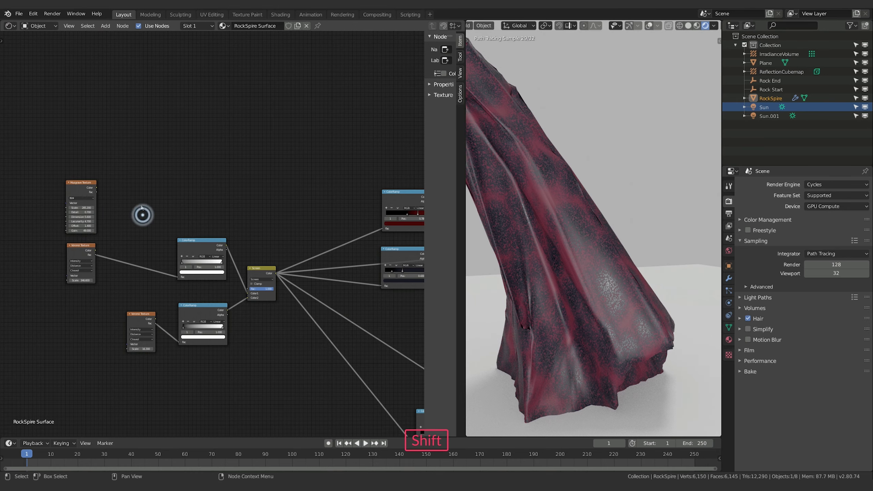
key(shift+a)
mouse_move(141, 207)
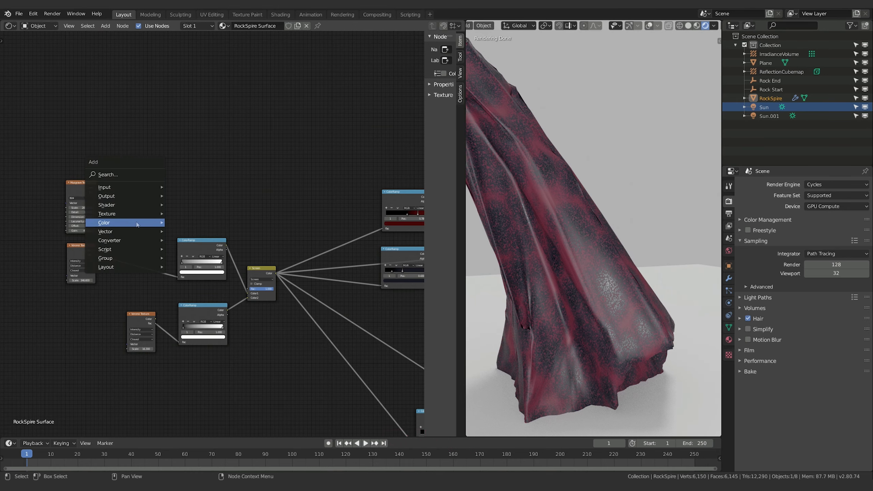
mouse_move(136, 222)
click(195, 270)
click(120, 207)
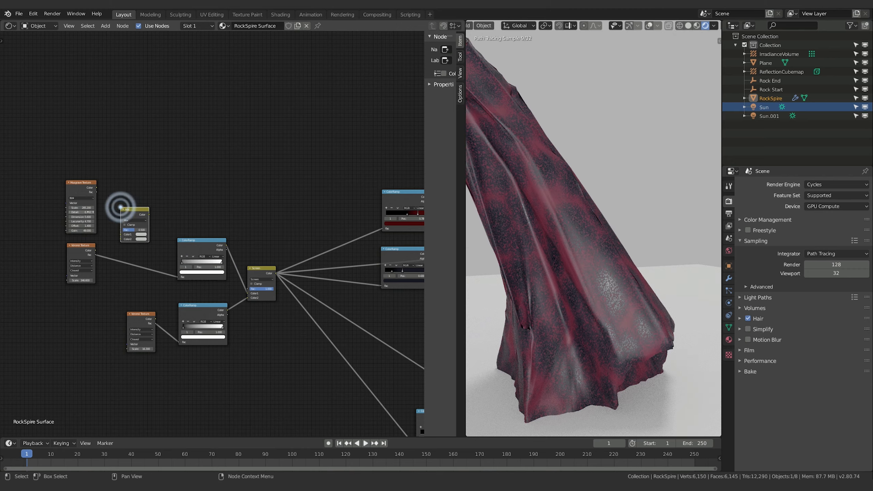
Step: Connect the Musgrave and upper Voronoi textures to the new Mix node's colour inputs and its Color output to the upper ColorRamp
drag(96, 192, 122, 240)
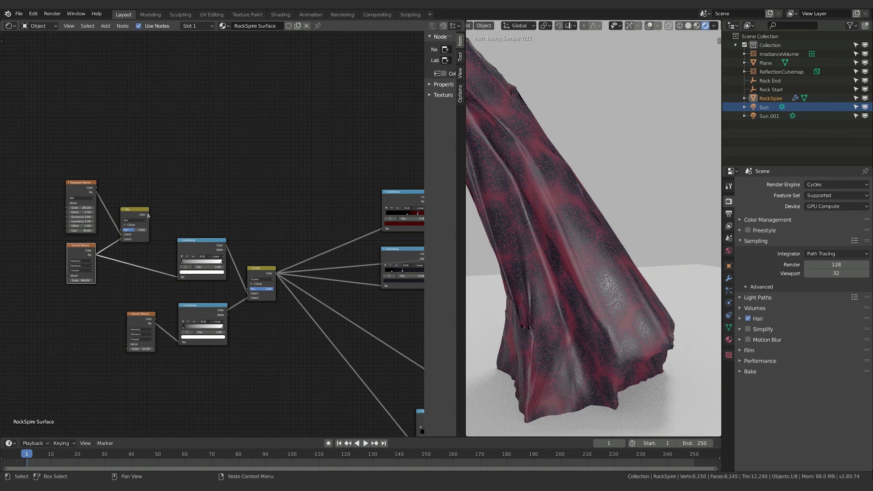
drag(148, 214, 178, 277)
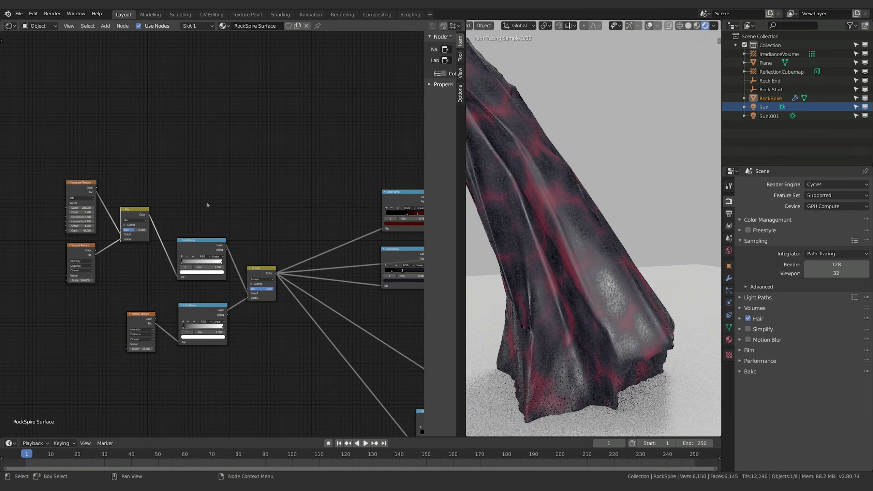
scroll(630, 289, up, 5)
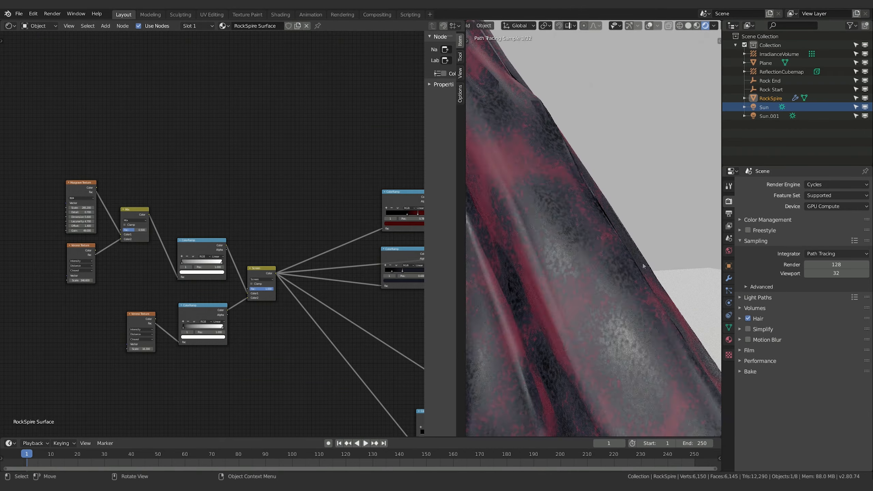
Step: Try a different blend on the Musgrave and Voronoi Mix node, set its factor to 0.5, and check the spire's surface
mouse_move(134, 230)
mouse_down()
mouse_move(116, 229)
mouse_move(151, 230)
mouse_move(126, 230)
mouse_up()
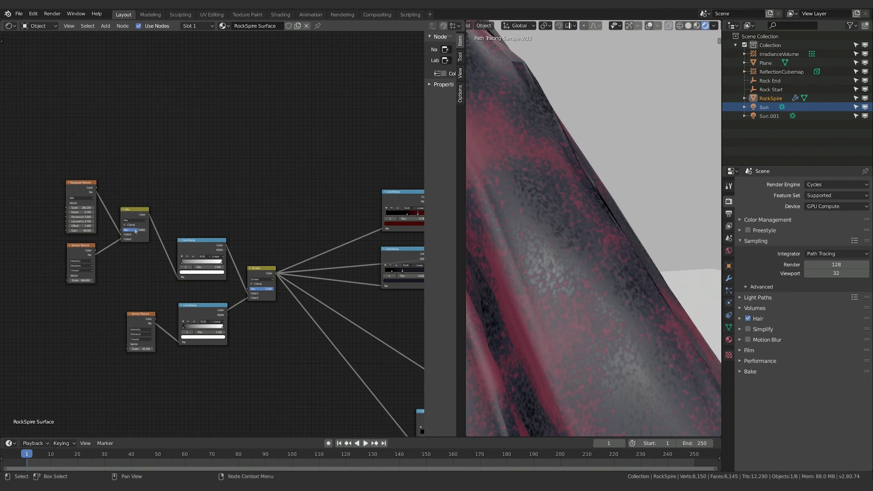
double_click(138, 229)
text(.5)
key(Return)
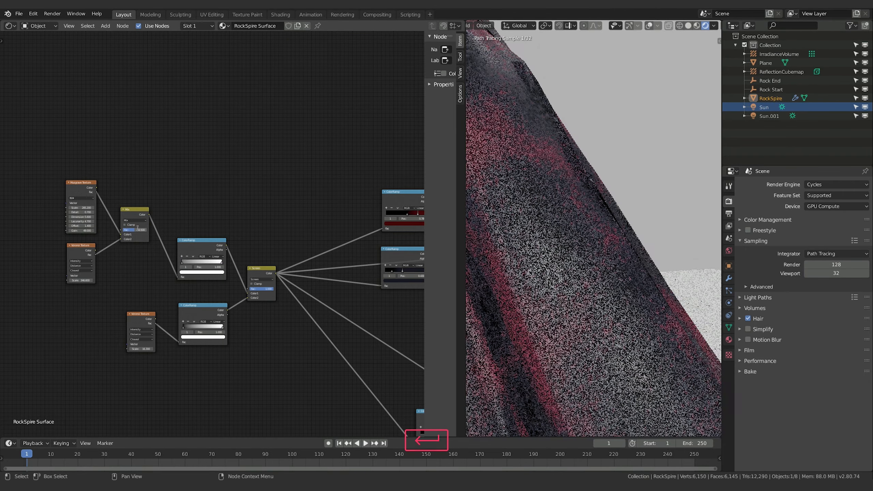
scroll(594, 285, up, 2)
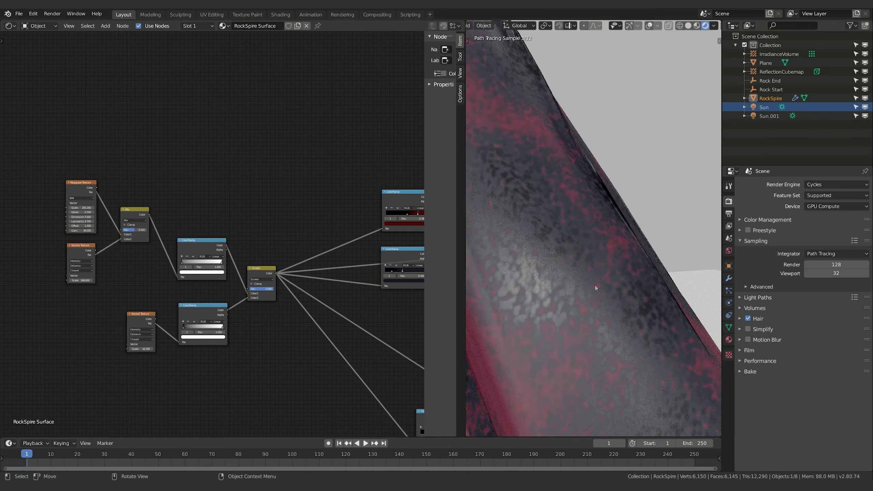
scroll(596, 285, down, 5)
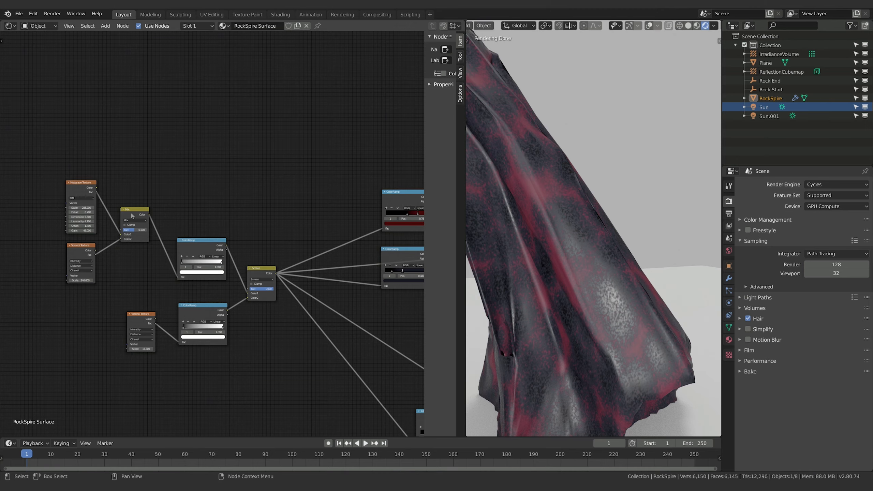
scroll(658, 254, down, 1)
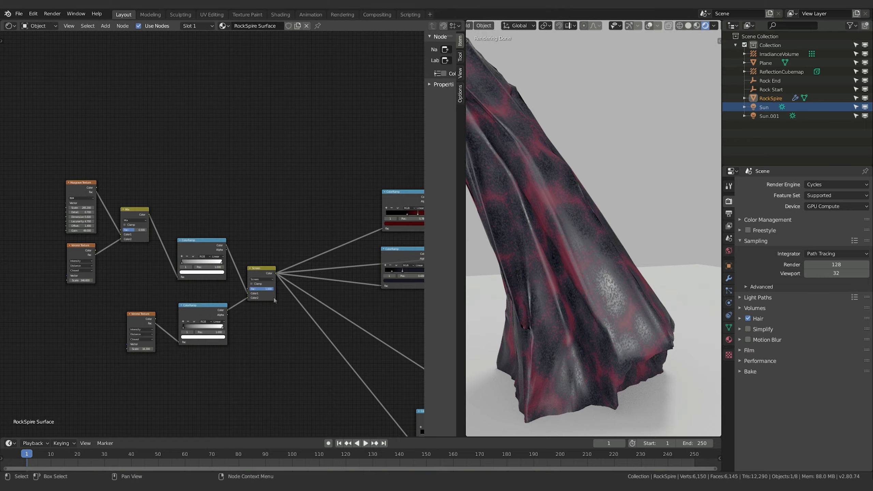
Step: Lower the Screen mix node's factor slightly and check the result across the whole spire
scroll(625, 301, up, 4)
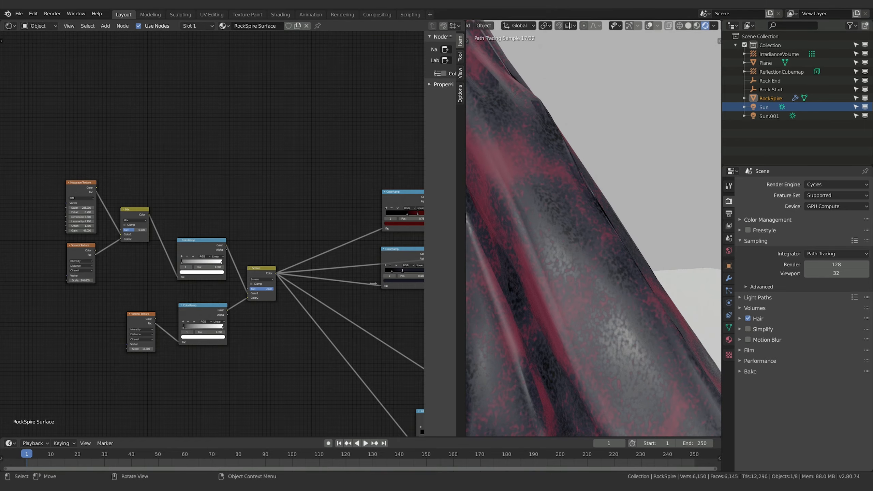
mouse_move(267, 292)
mouse_down()
mouse_move(259, 291)
mouse_move(274, 291)
mouse_up()
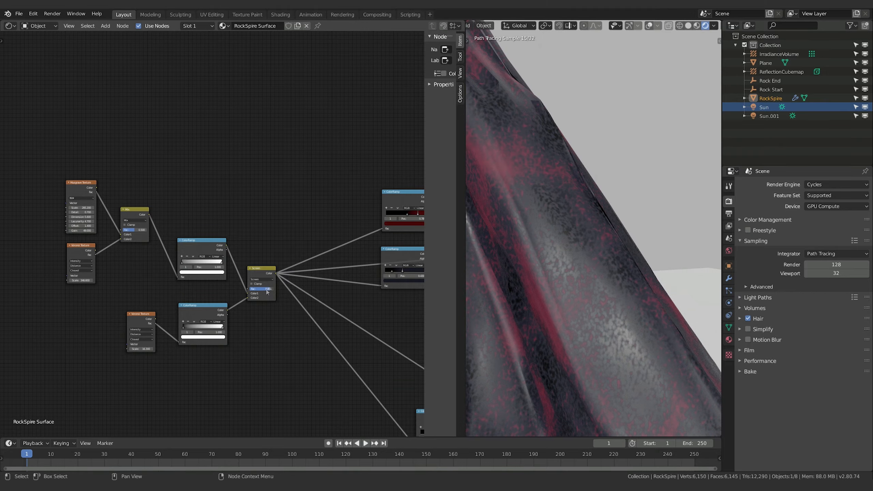
scroll(608, 325, down, 5)
shift+middle_drag(599, 309, 681, 348)
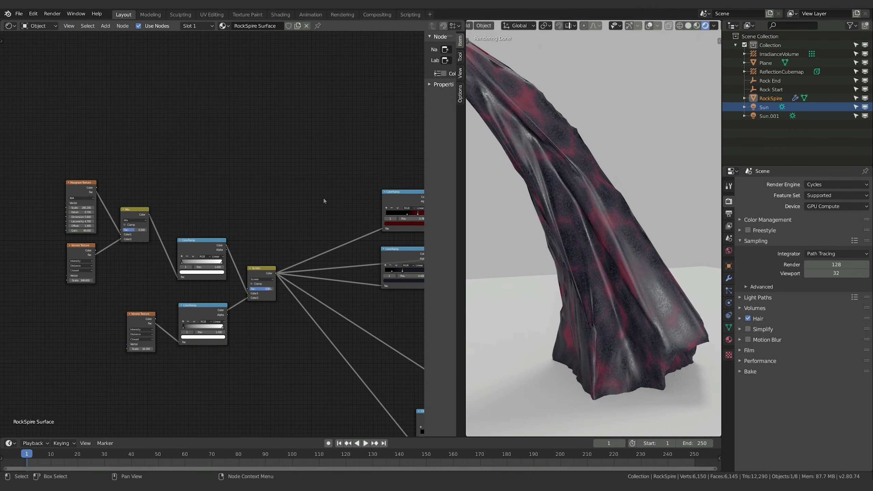
middle_drag(319, 198, 338, 186)
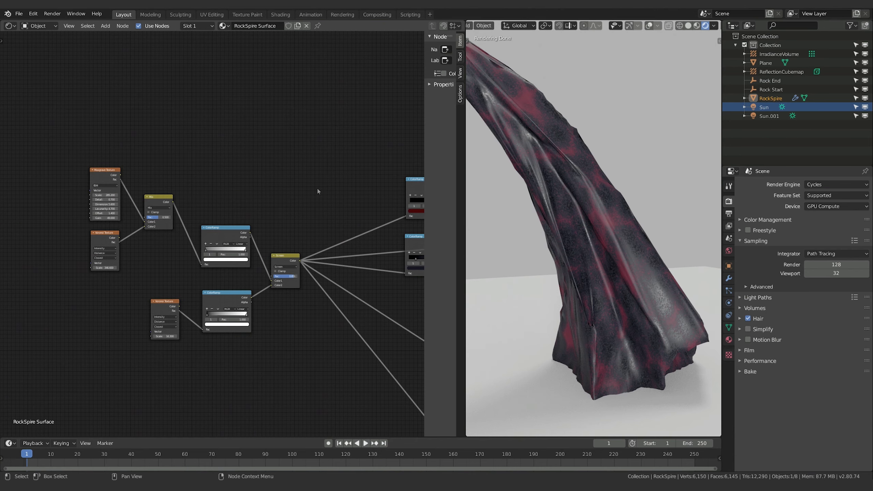
Step: Group the texture nodes, their two ColorRamps, the Mix node and the Screen node into one node group, and return to the main tree
drag(101, 239, 98, 238)
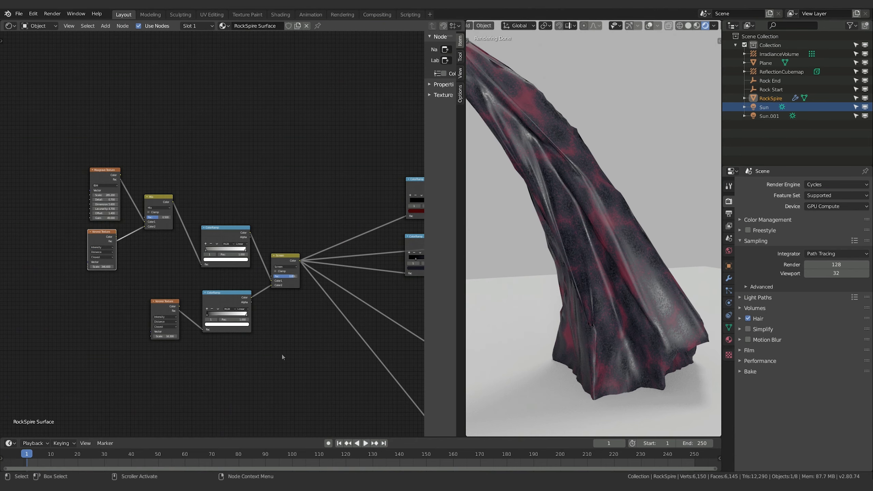
mouse_move(327, 220)
middle_down()
mouse_move(62, 192)
mouse_move(341, 224)
middle_up()
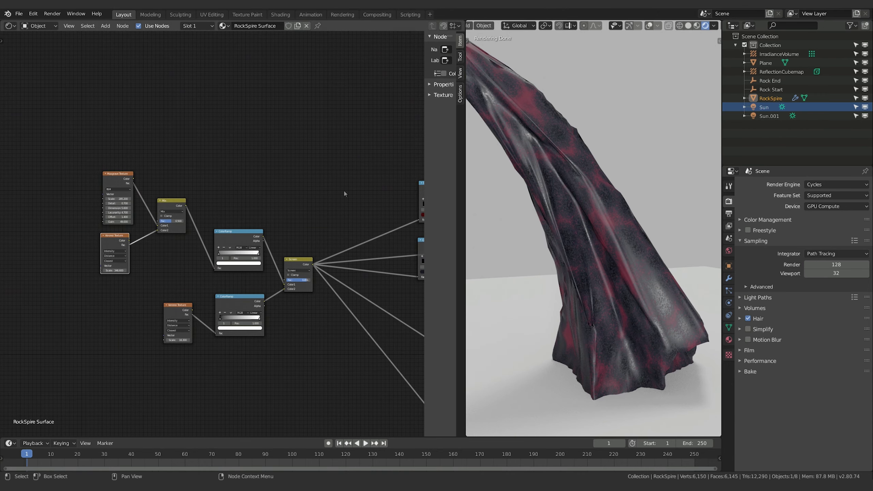
drag(43, 114, 332, 383)
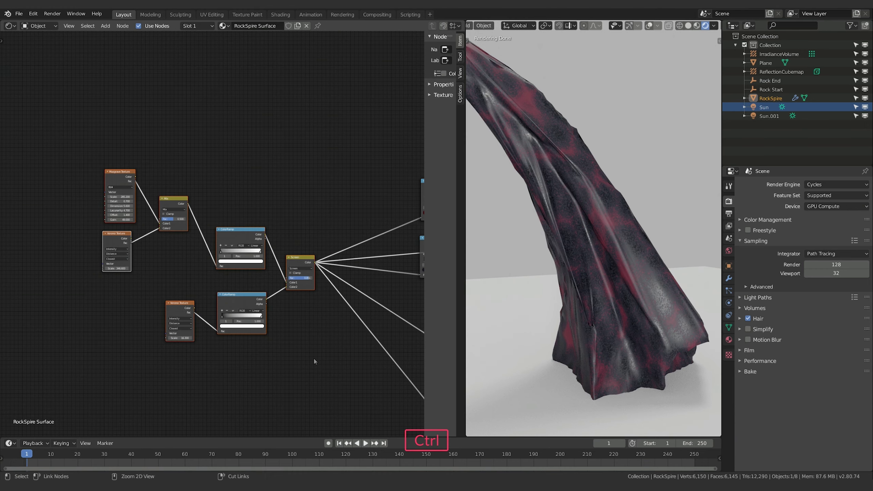
key(ctrl+g)
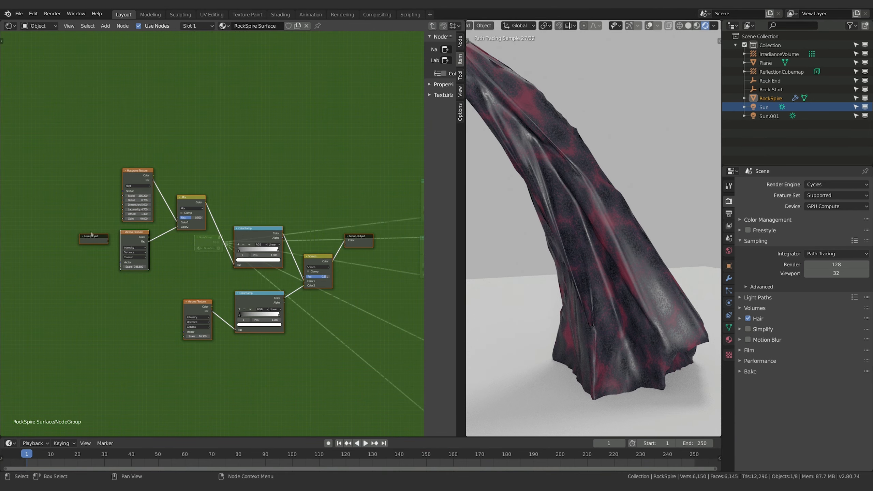
key(Tab)
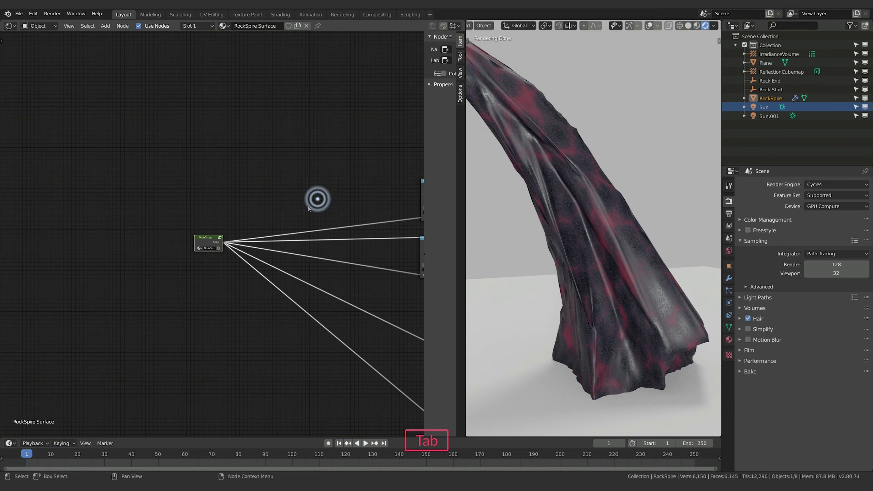
Step: Move the new node group a little lower and widen the node so its full name fits
middle_drag(227, 366, 174, 357)
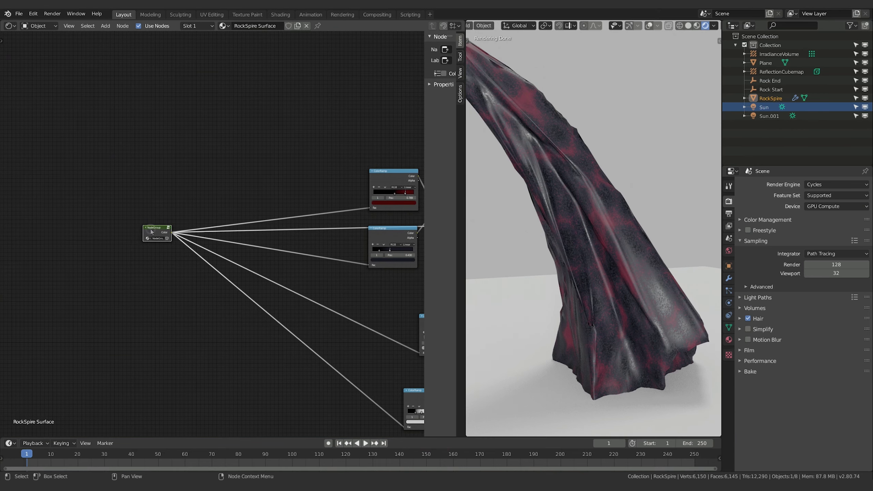
drag(150, 229, 150, 264)
middle_drag(227, 327, 201, 314)
scroll(103, 296, up, 8)
middle_drag(47, 289, 289, 309)
click(288, 304)
click(288, 283)
click(289, 284)
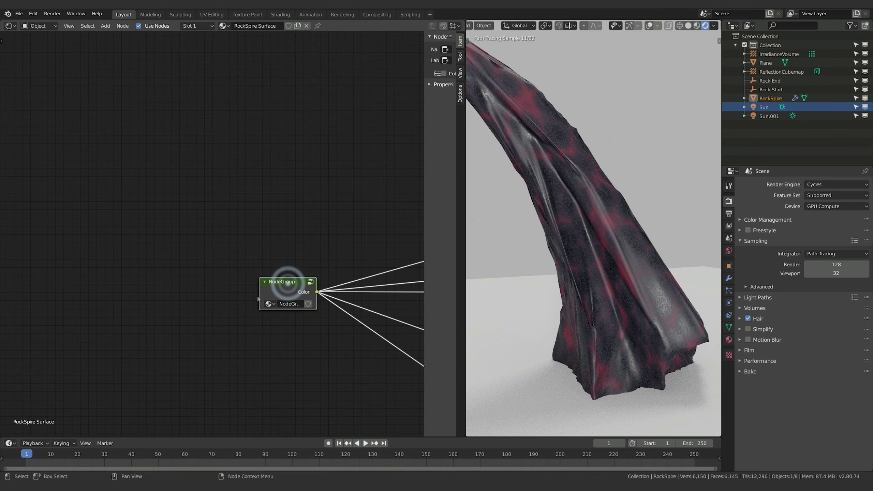
drag(259, 291, 199, 290)
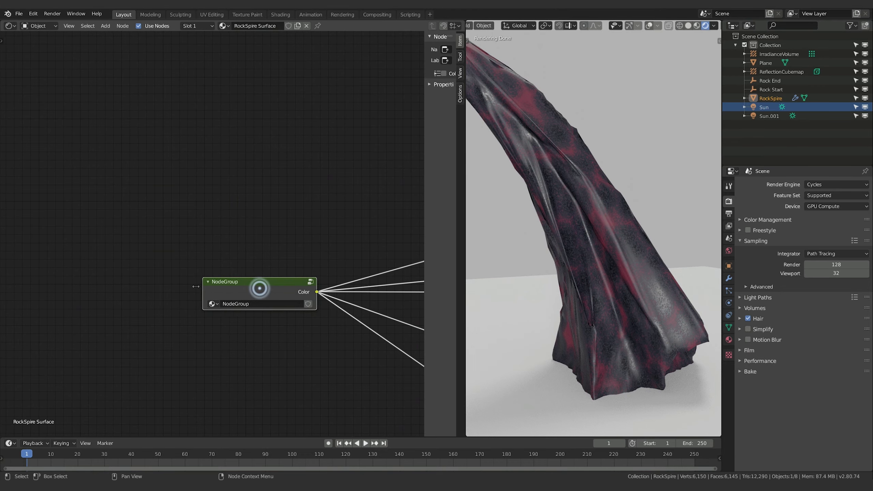
Step: Rename the node group as RockSpire Base Image
click(259, 304)
key(shift)
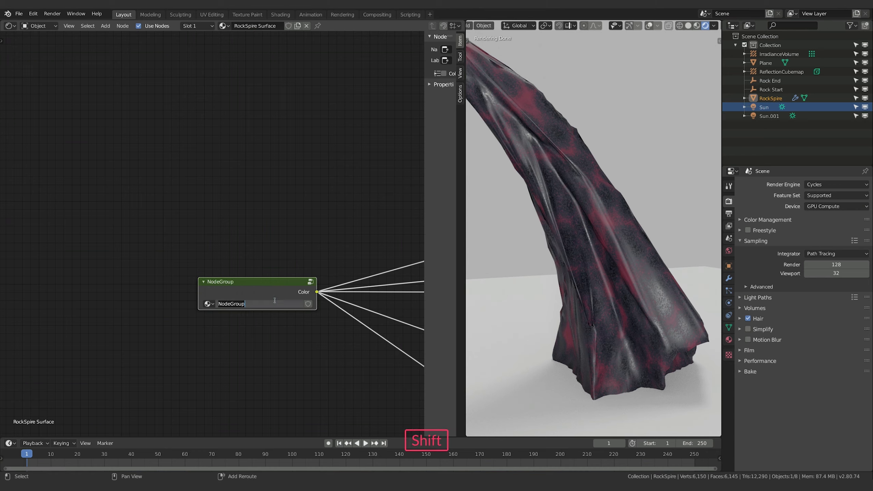
text(Rock)
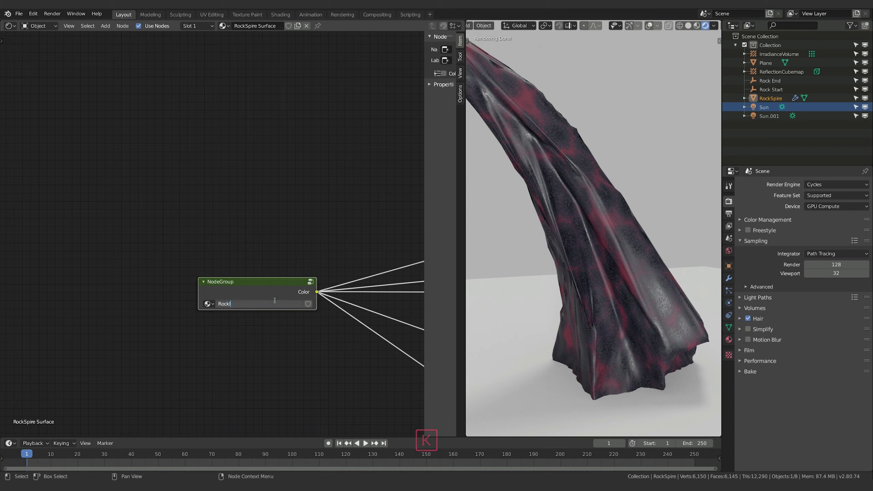
text(Spire Base Image)
key(Return)
click(295, 363)
Step: Move the RockSpire Base Image group farther from the ColorRamps and place the bump ColorRamp and Bump node closer below it
middle_drag(329, 353, 164, 328)
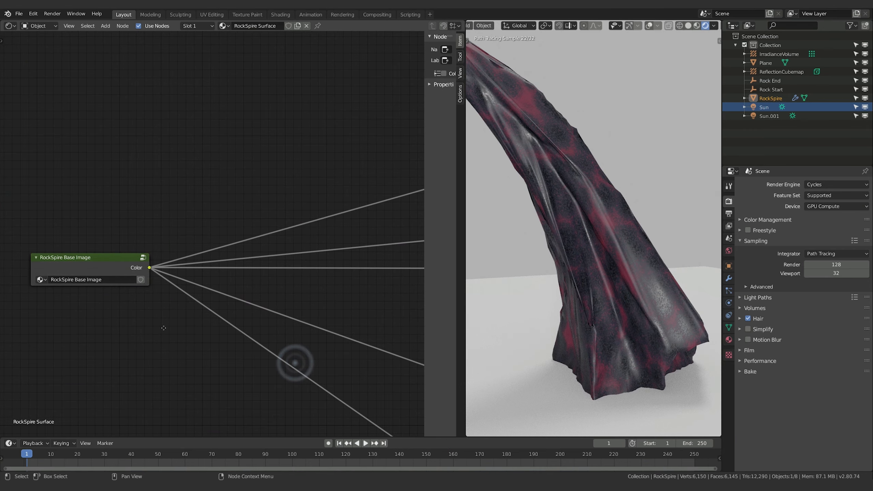
scroll(304, 341, down, 6)
middle_drag(266, 310, 177, 312)
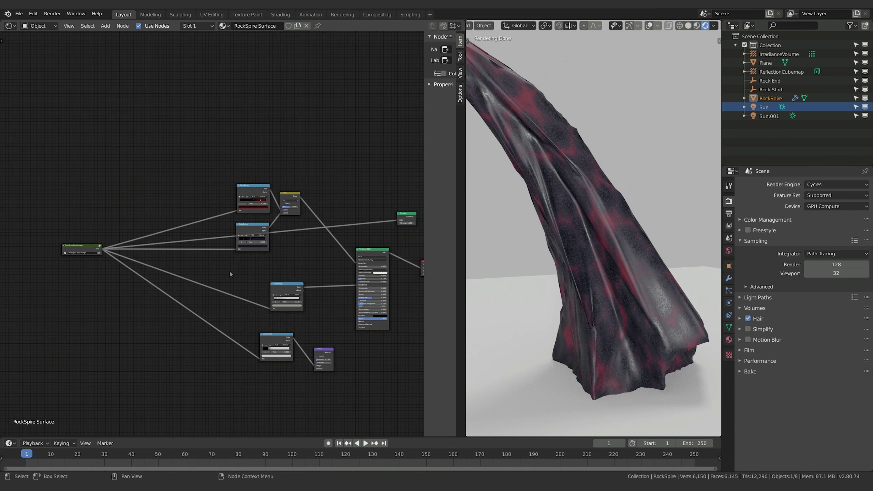
drag(78, 246, 54, 246)
middle_drag(70, 293, 137, 303)
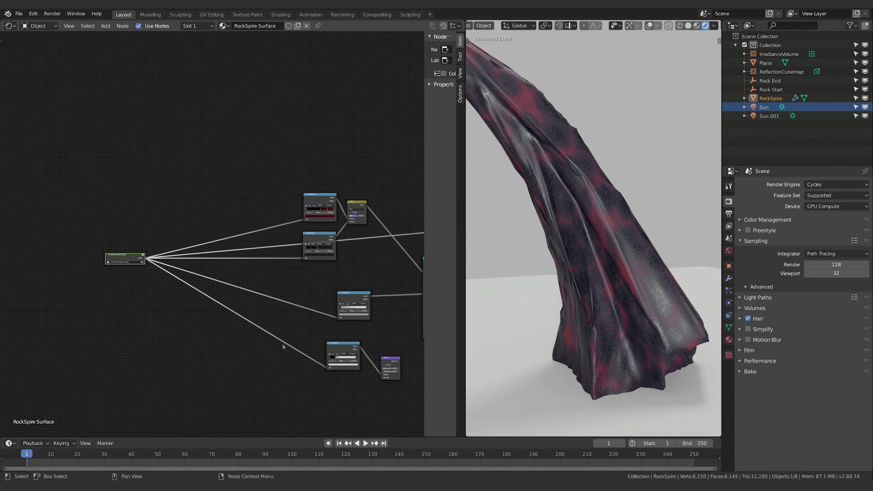
middle_drag(385, 352, 344, 328)
drag(291, 322, 142, 318)
drag(347, 335, 345, 335)
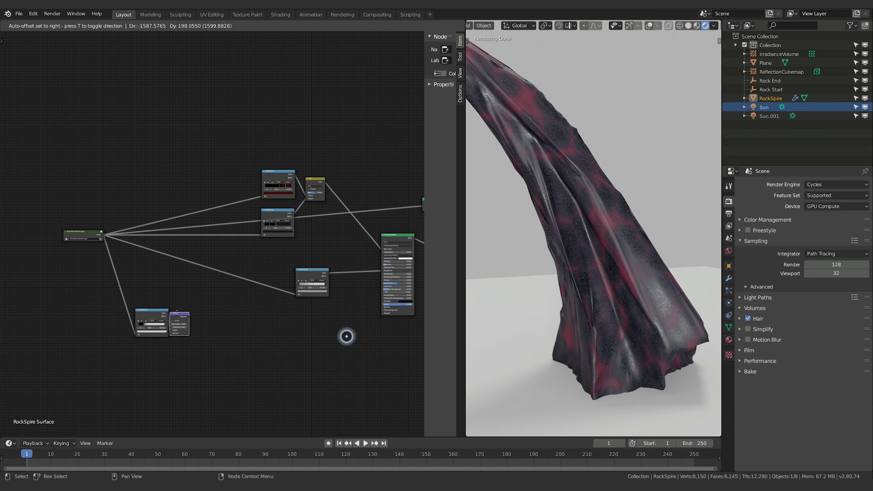
drag(345, 334, 184, 320)
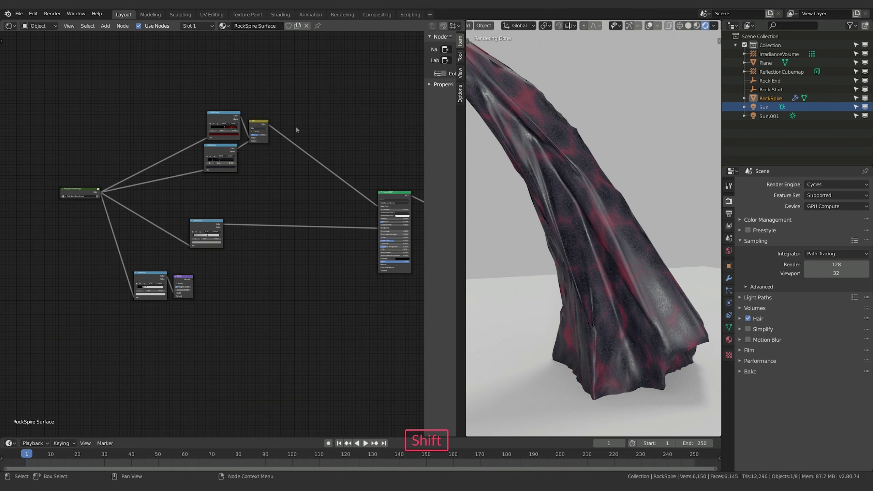
Step: Add a Reroute node in the empty space beyond the Mix node that combines the red and dark ColorRamps
key(shift+a)
mouse_move(312, 103)
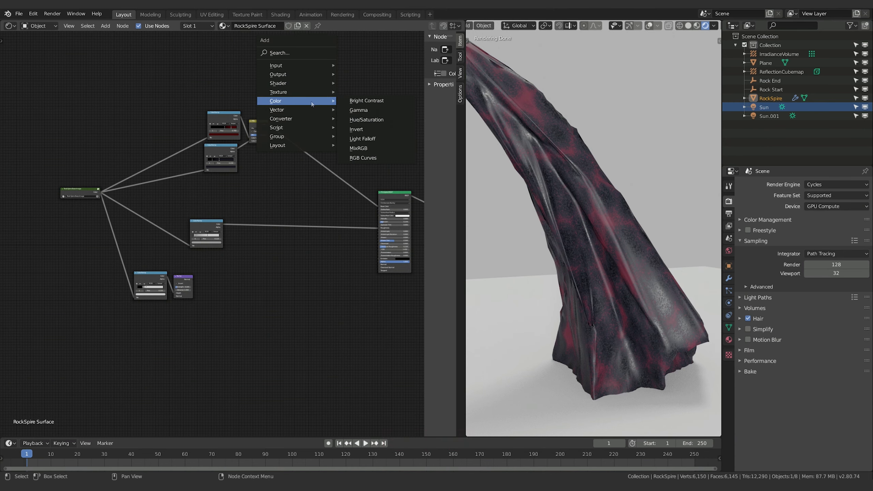
mouse_move(296, 145)
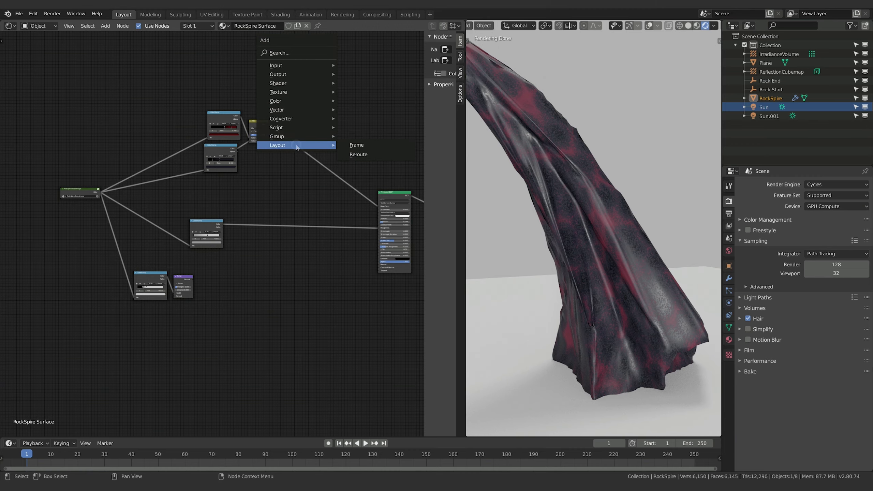
click(379, 149)
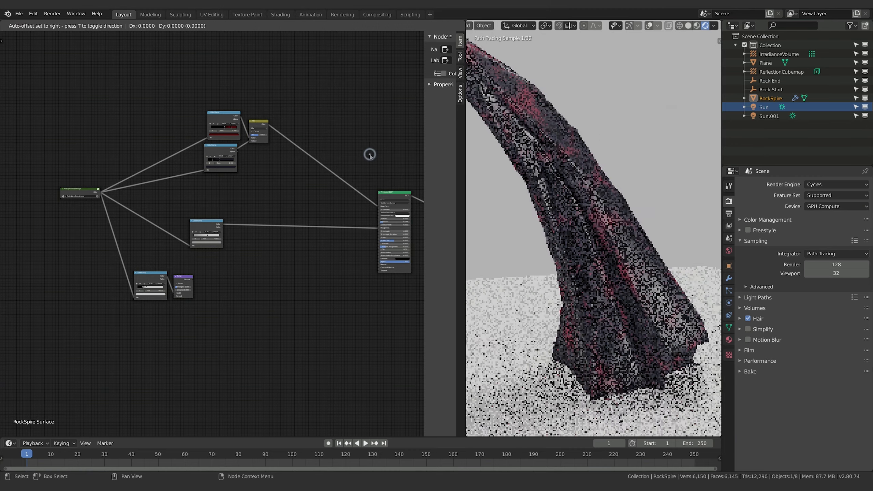
click(303, 135)
scroll(361, 137, up, 3)
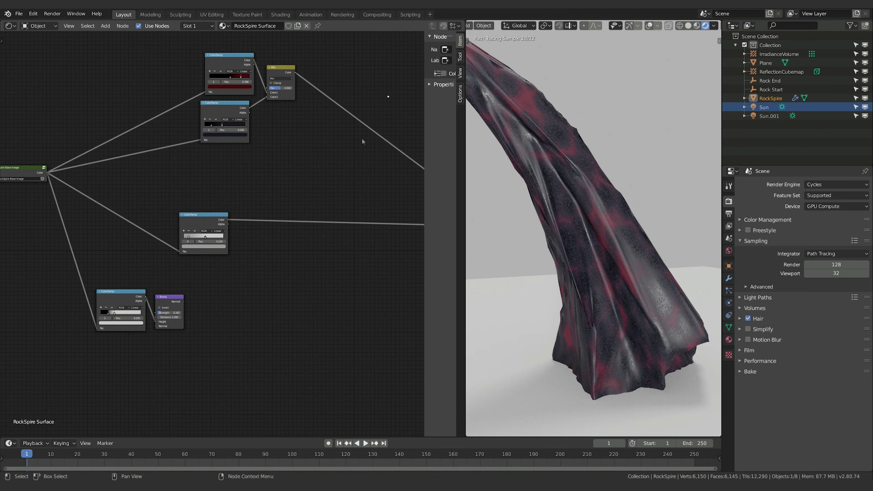
Step: Route the Mix node's color through the Reroute node into the Principled BSDF's Base Color
drag(170, 128, 267, 152)
middle_drag(320, 169, 264, 154)
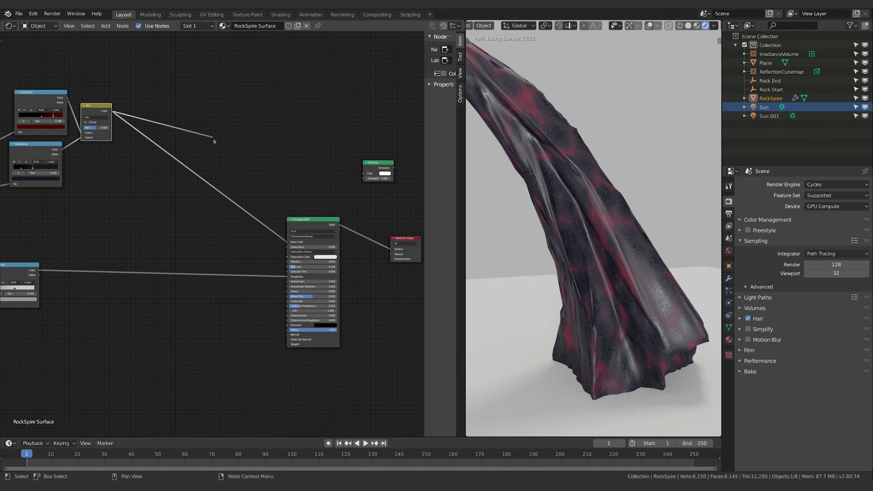
drag(212, 138, 251, 158)
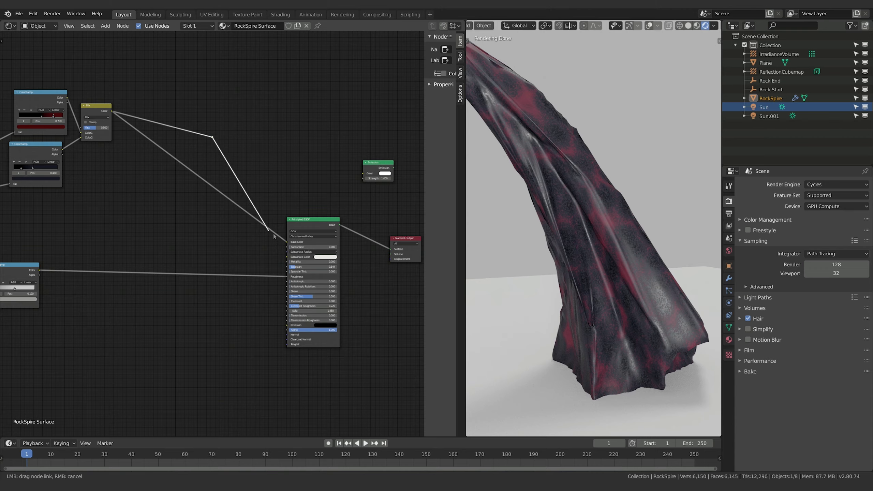
drag(273, 236, 288, 241)
middle_drag(204, 232, 260, 234)
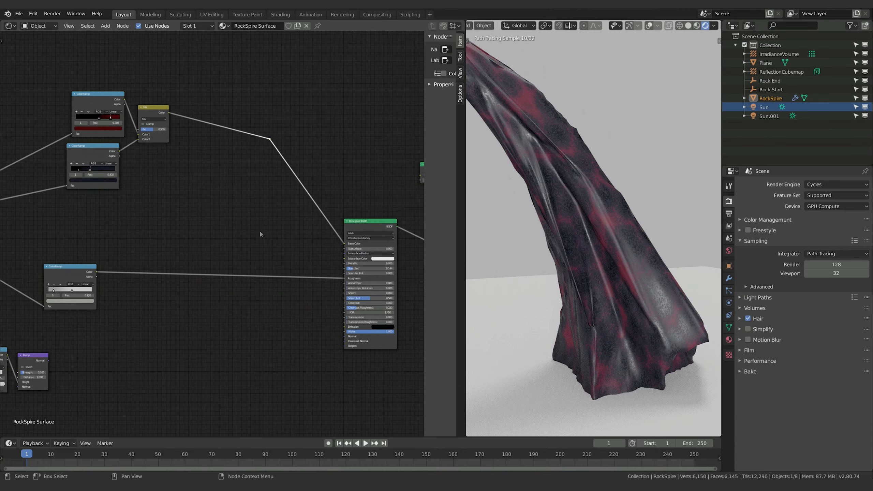
Step: Reposition the Reroute node level with the Mix node's Color output so the link runs straight out before descending
click(269, 139)
key(g)
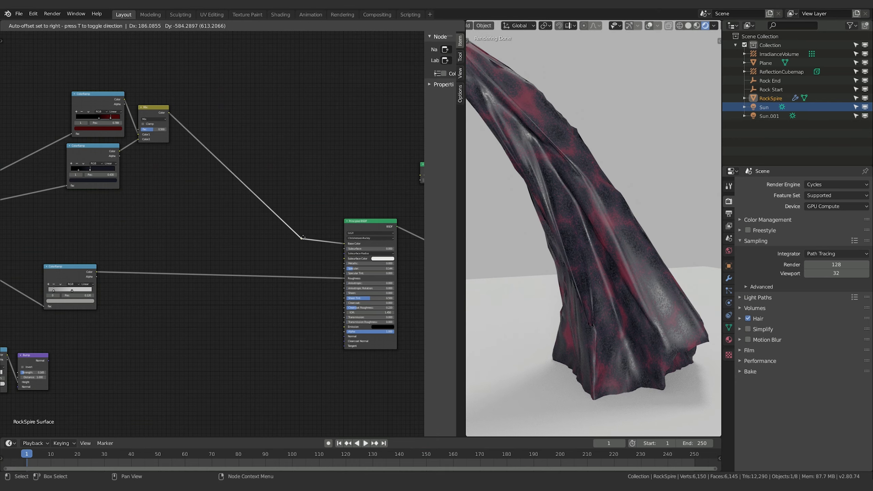
click(306, 239)
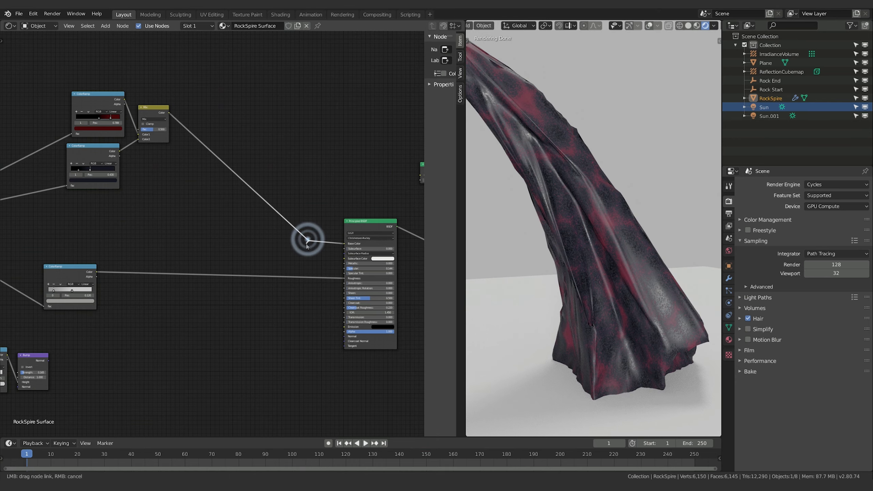
key(g)
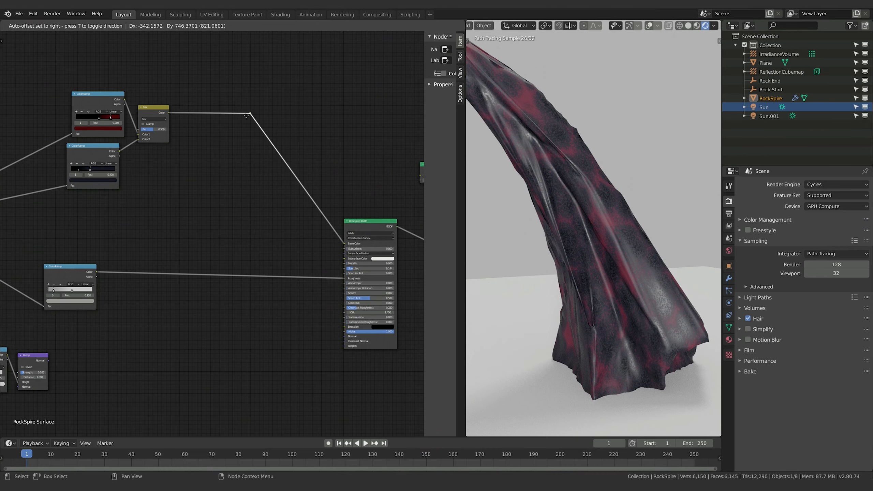
click(251, 113)
Step: Examine the node layout and the rendered rock spire's surface, both up close and from farther out
middle_drag(247, 113, 309, 93)
scroll(249, 220, down, 4)
middle_drag(238, 211, 298, 211)
middle_drag(376, 211, 307, 208)
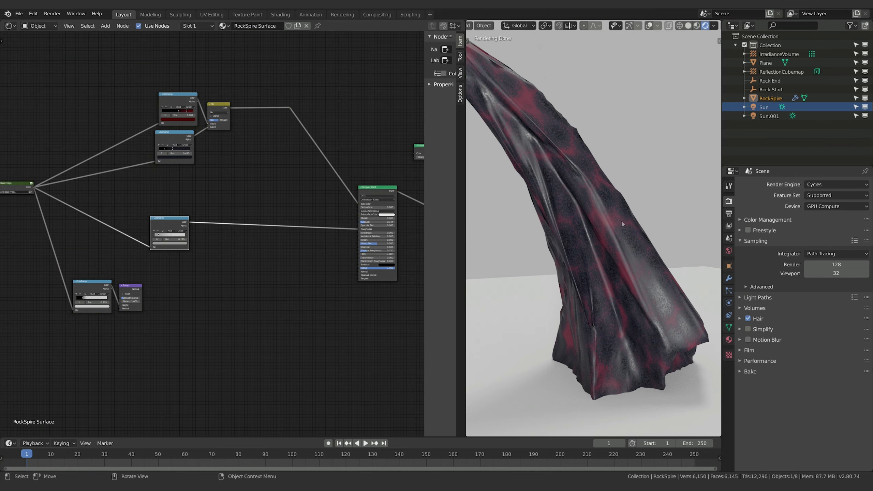
scroll(566, 200, down, 2)
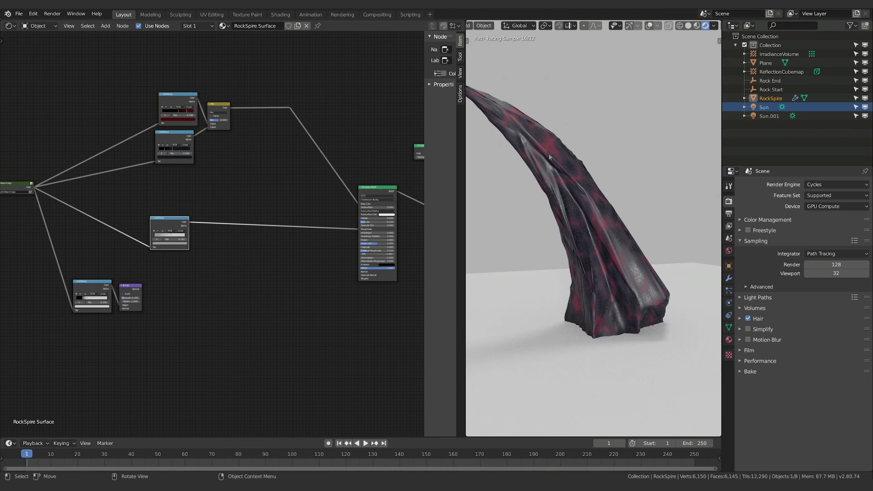
scroll(542, 152, up, 3)
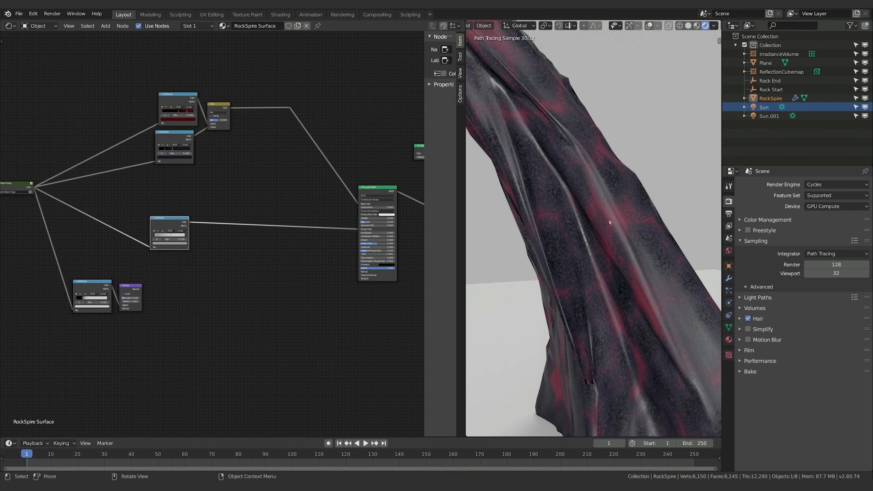
shift+middle_drag(613, 226, 622, 215)
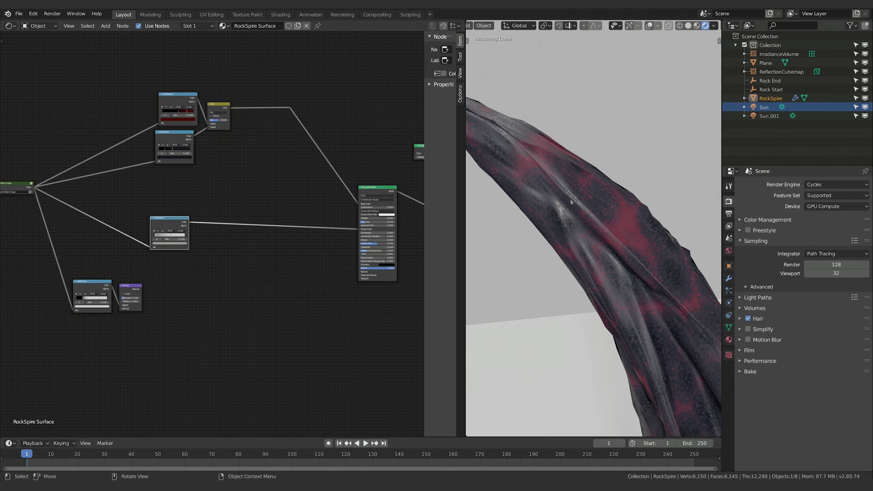
scroll(639, 221, up, 5)
shift+middle_drag(640, 222, 553, 233)
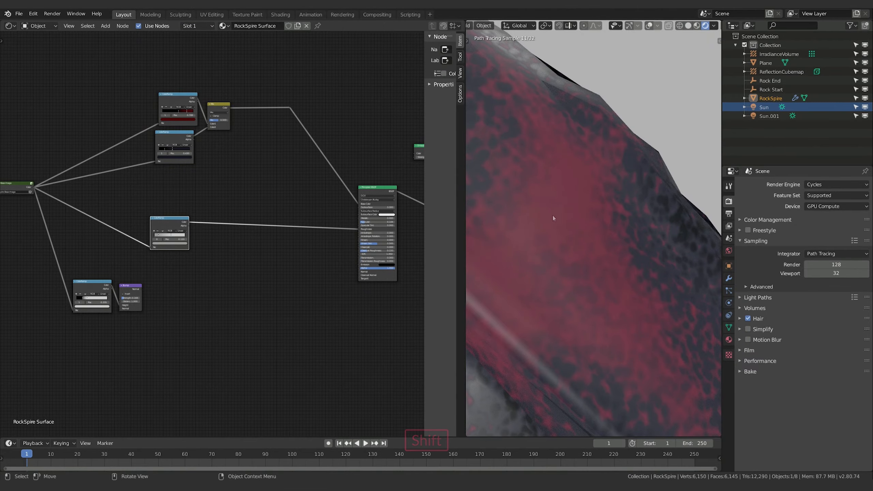
scroll(499, 252, down, 5)
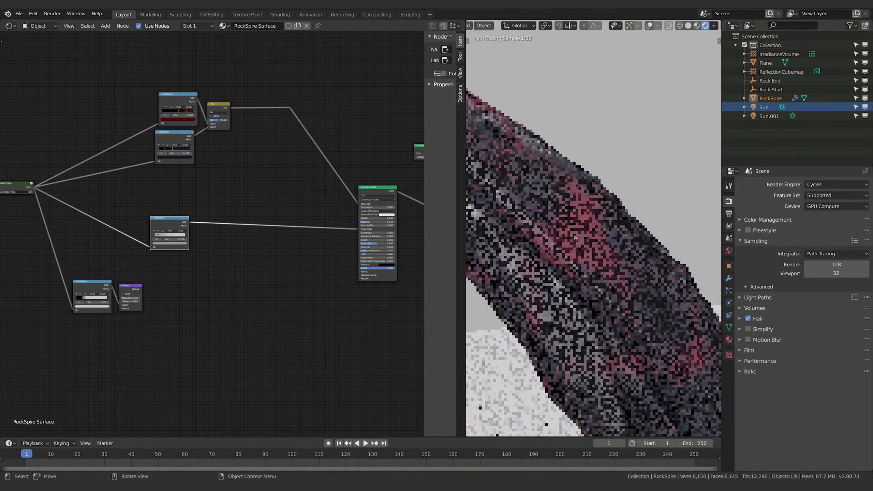
shift+middle_drag(499, 251, 634, 334)
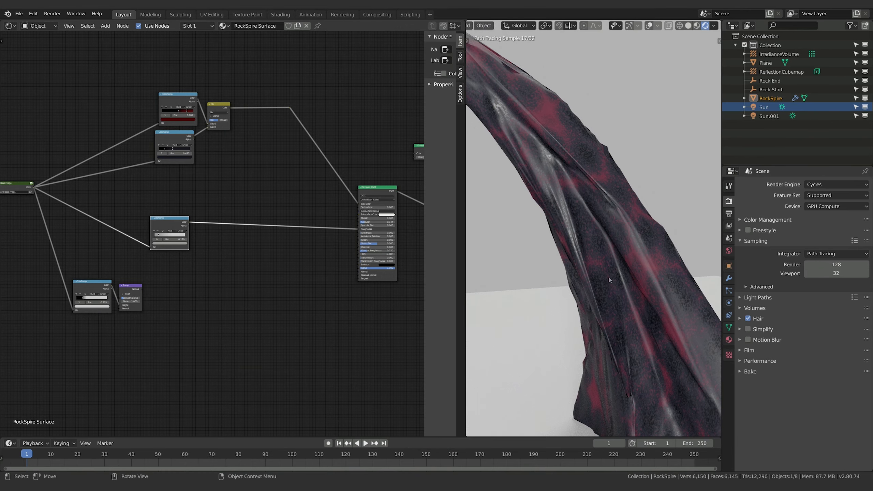
Step: Disconnect the light grey ColorRamp from the Principled BSDF's Roughness input
scroll(335, 281, up, 2)
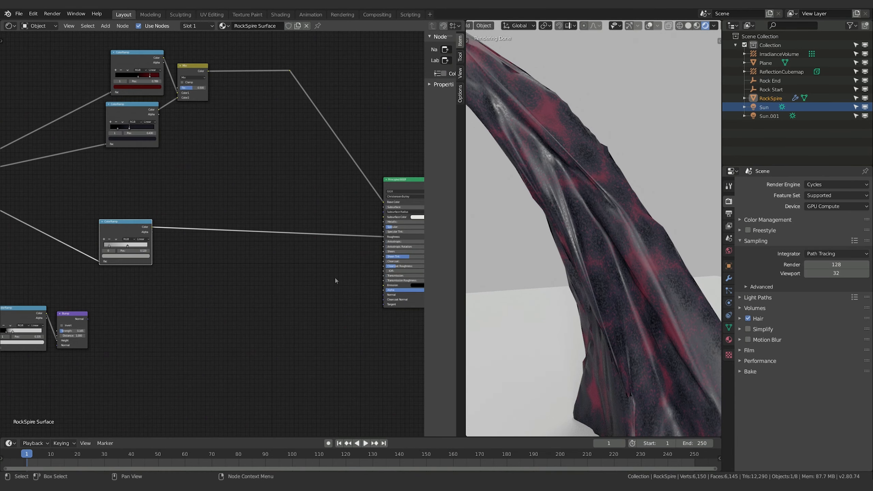
middle_drag(335, 280, 298, 280)
scroll(299, 280, up, 2)
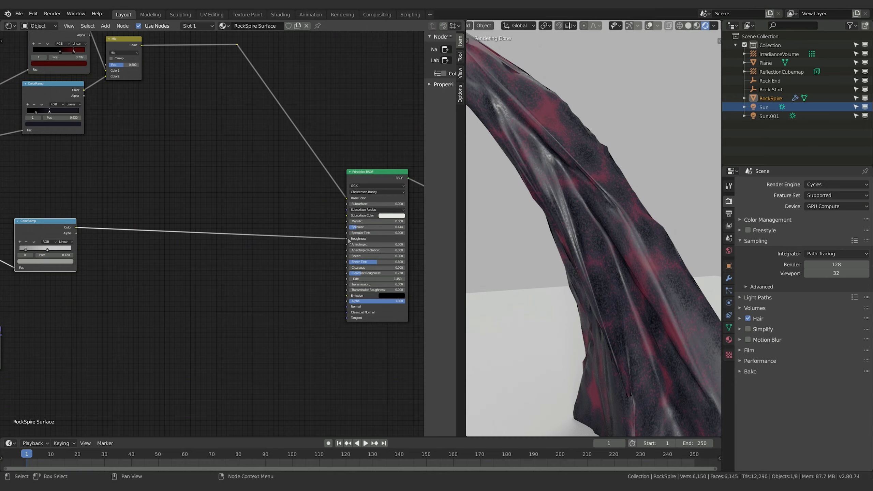
drag(347, 239, 304, 246)
middle_drag(304, 246, 268, 239)
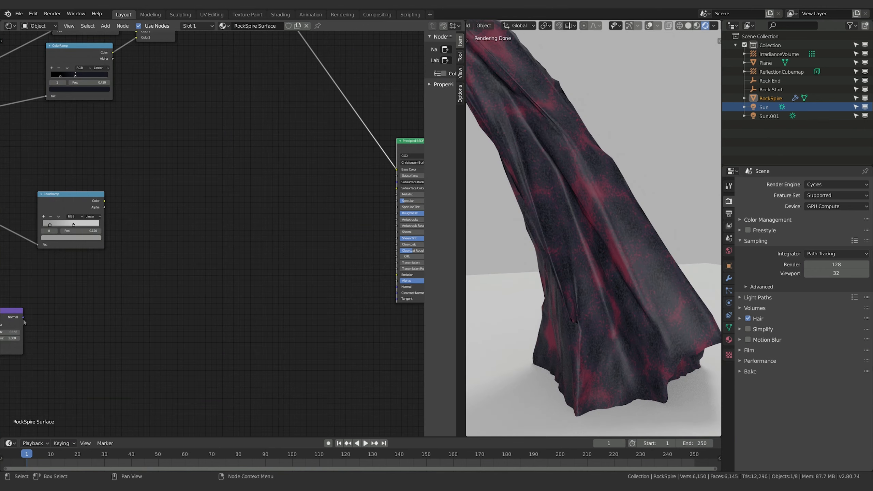
Step: Move the bump ColorRamp and Bump node closer to the Principled BSDF and connect the Bump output to its Normal input
middle_drag(25, 321, 262, 320)
click(160, 303)
shift+click(234, 309)
middle_drag(387, 316, 233, 310)
key(g)
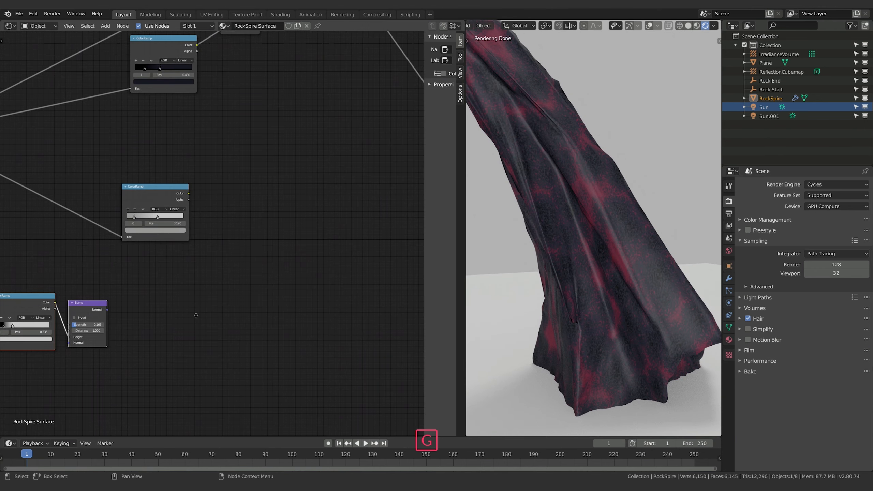
click(421, 308)
middle_drag(380, 306, 182, 309)
drag(121, 309, 283, 284)
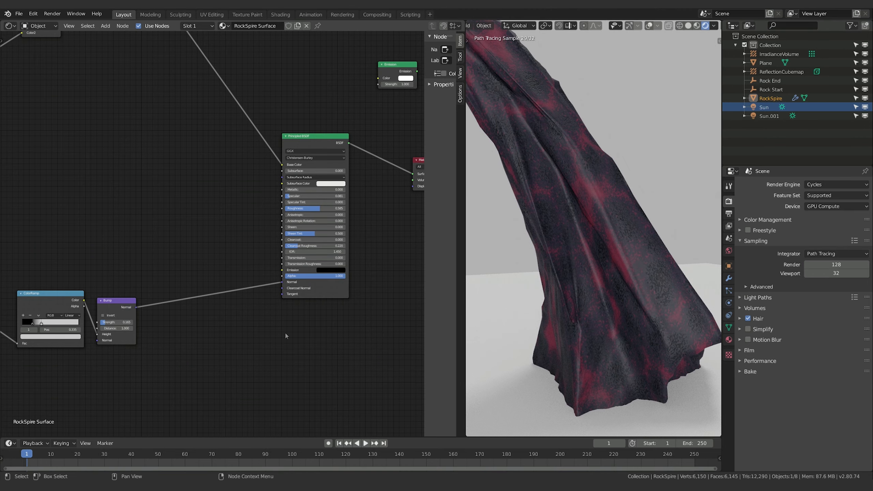
Step: Spread the bump ColorRamp's stops across the full gradient, with the light stop at position 1.000
scroll(622, 304, up, 2)
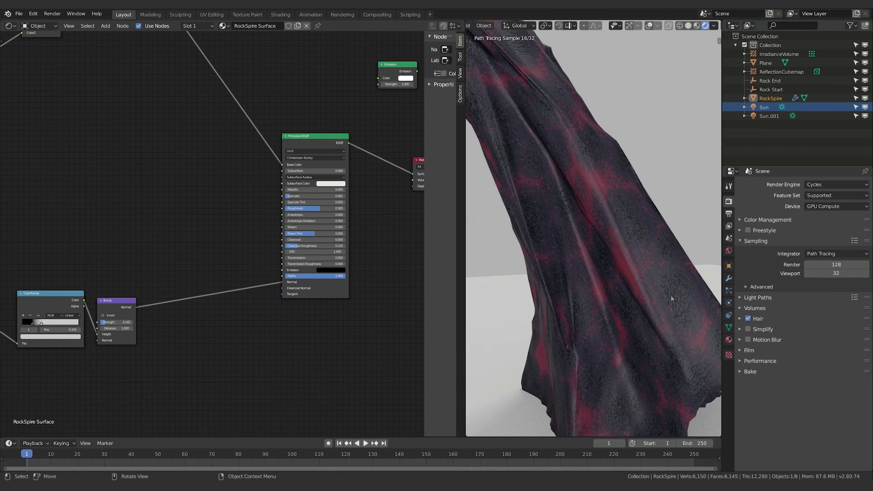
middle_drag(26, 312, 112, 324)
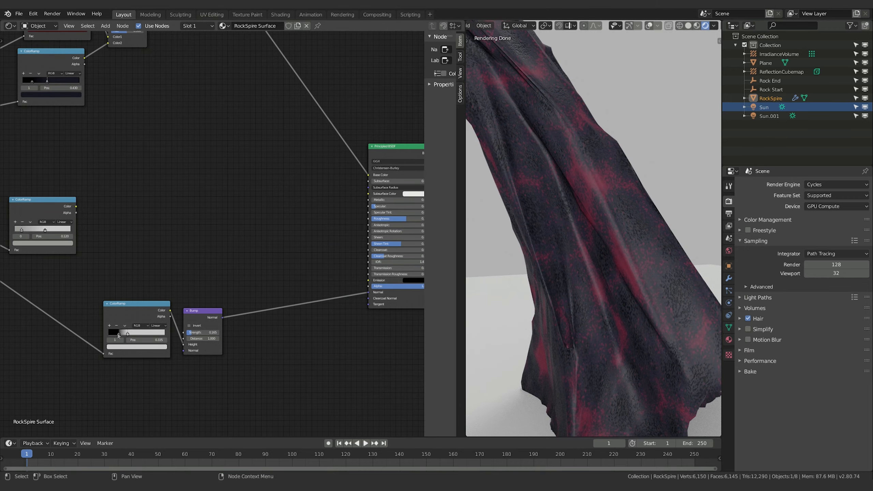
drag(119, 334, 178, 340)
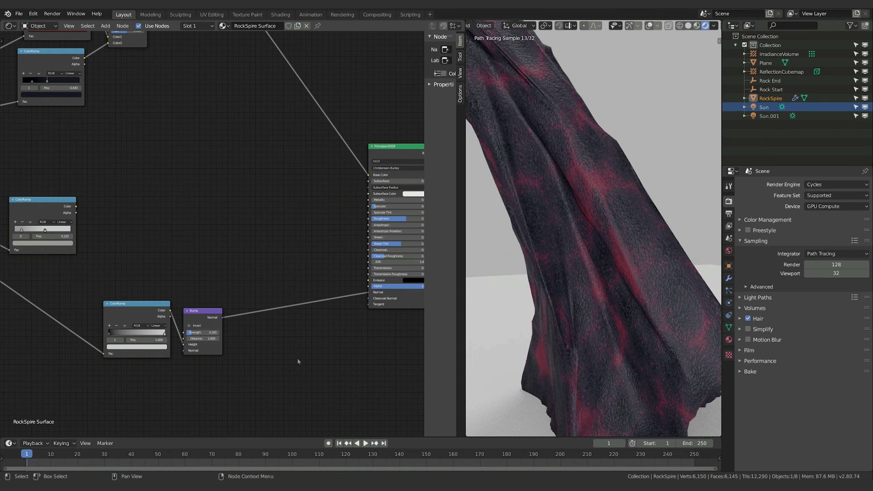
Step: Set the Bump node's Distance to 0.200 and its Strength to about 0.48, checking the spire's surface
middle_drag(310, 352, 254, 329)
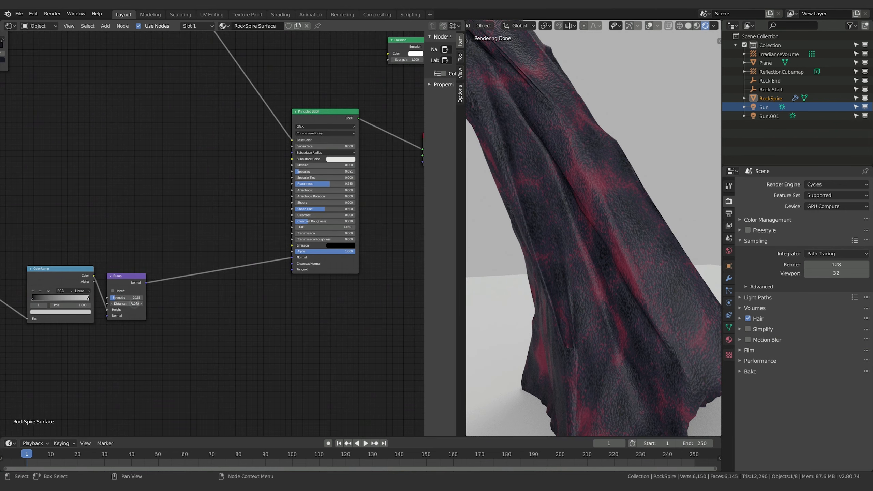
drag(127, 304, 132, 304)
mouse_move(118, 298)
mouse_down()
mouse_move(128, 298)
mouse_move(117, 299)
mouse_up()
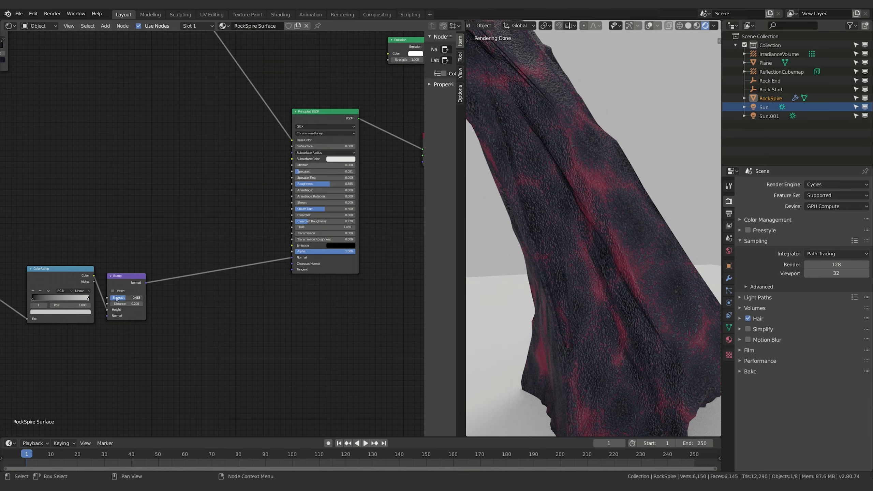
scroll(586, 179, up, 3)
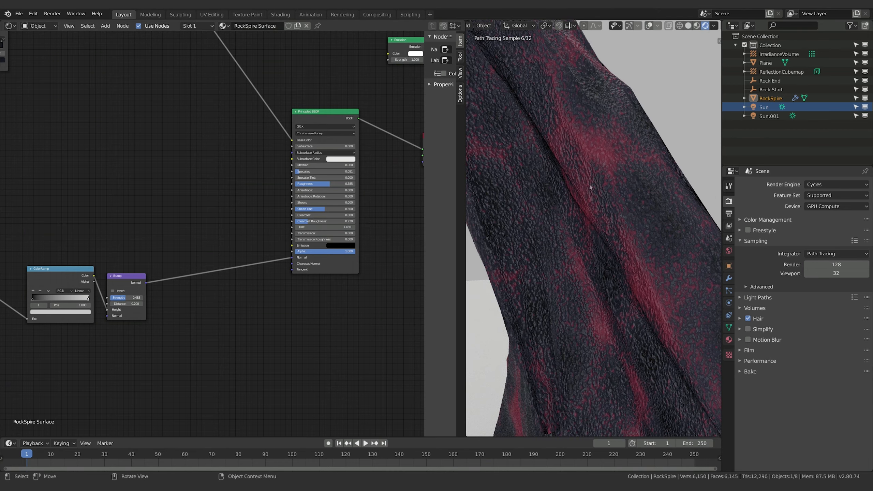
scroll(692, 307, down, 3)
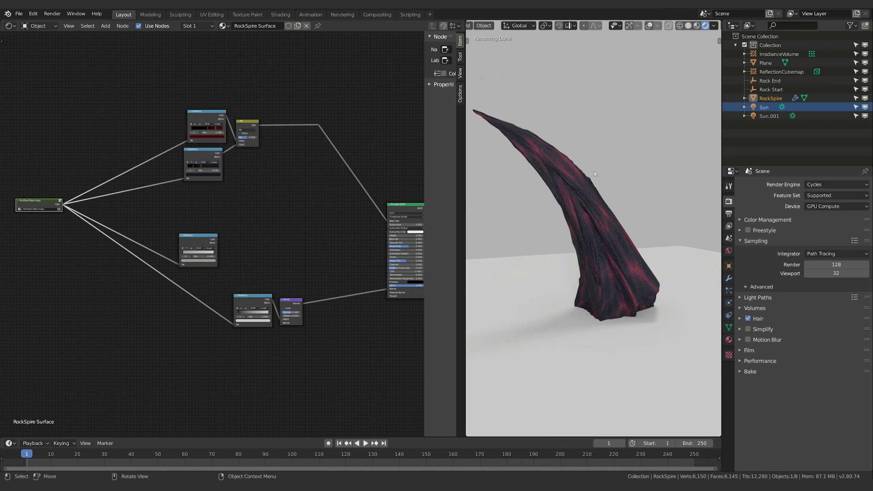
Step: Open the RockSpire Base Image group and bring its texture nodes into focus
shift+middle_drag(40, 203, 219, 243)
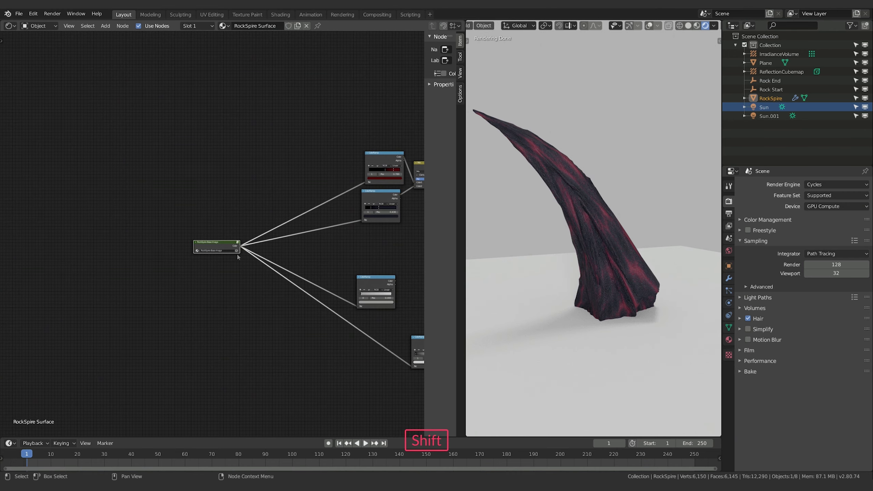
key(Tab)
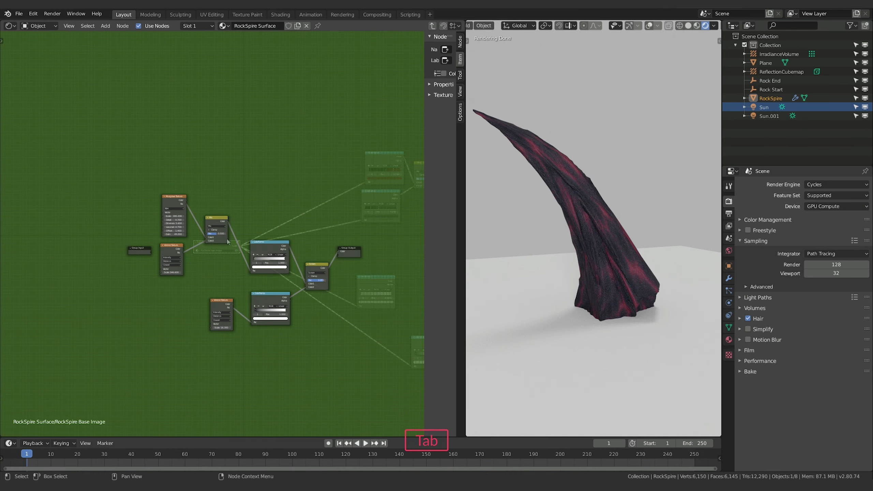
scroll(148, 196, up, 3)
scroll(253, 299, up, 2)
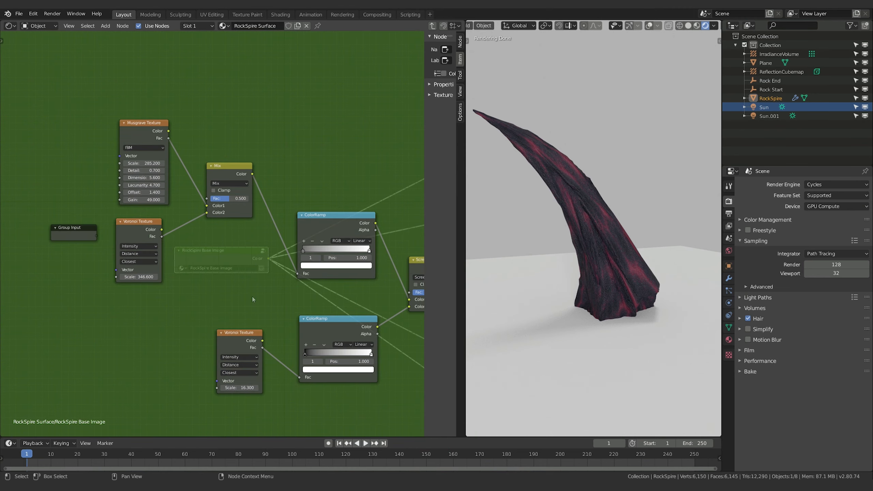
middle_drag(259, 312, 227, 308)
middle_drag(100, 342, 186, 334)
Step: Examine the Musgrave and two Voronoi texture nodes inside the group and their Vector inputs
click(189, 116)
click(187, 236)
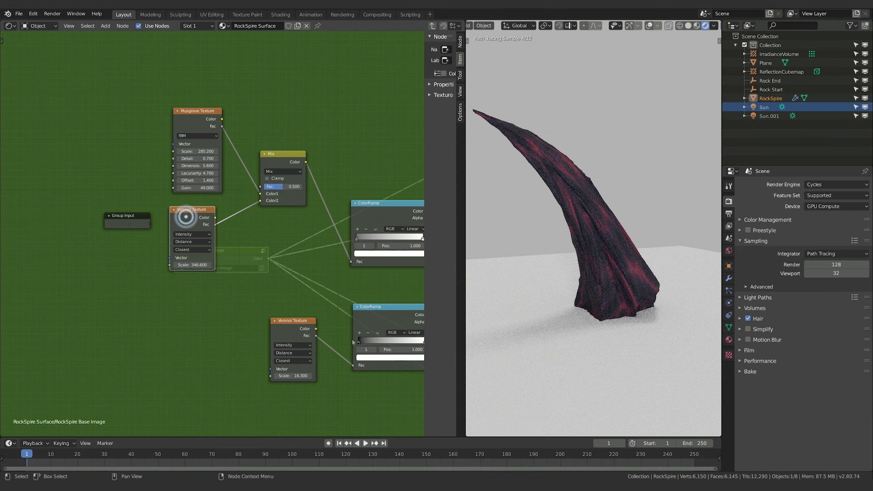
click(292, 327)
click(193, 132)
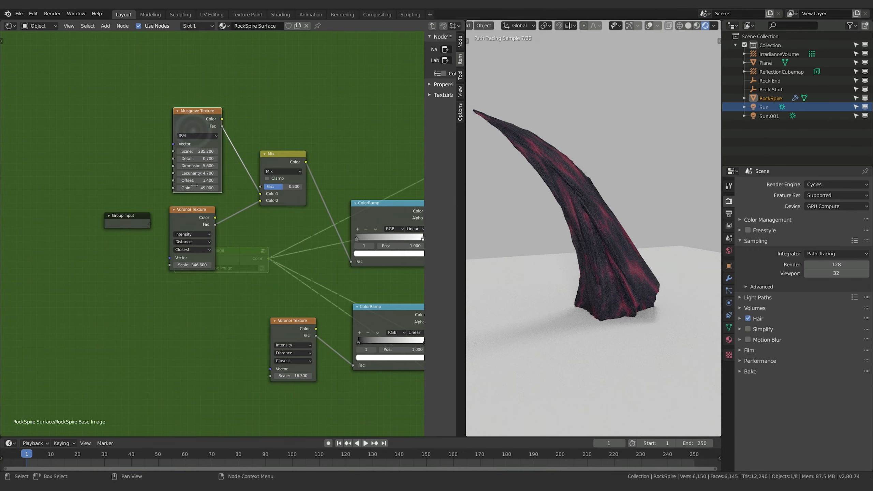
click(181, 215)
click(178, 258)
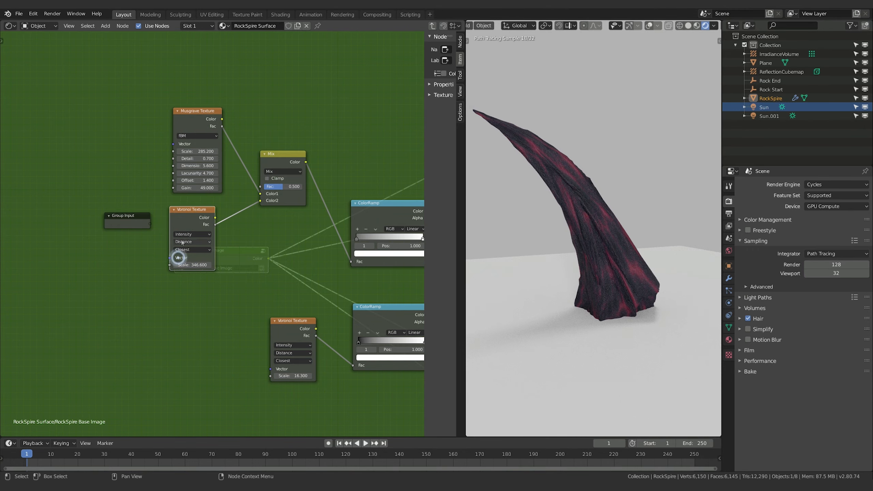
click(177, 117)
click(174, 221)
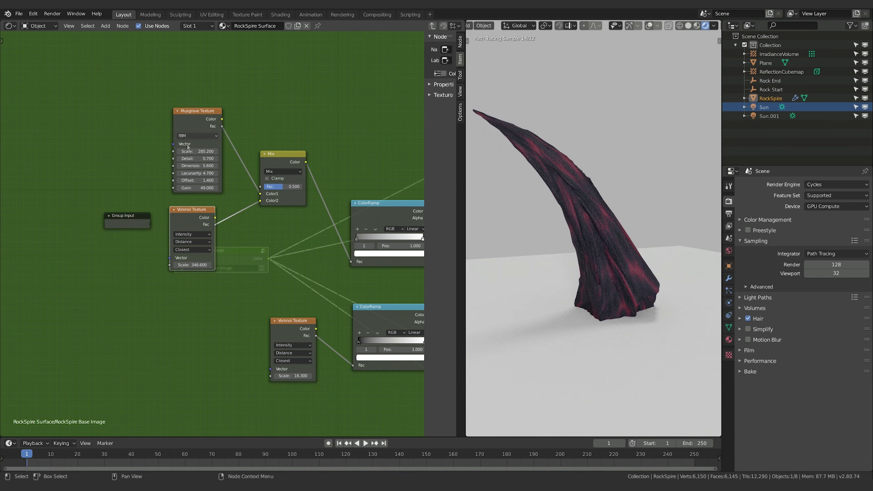
click(195, 327)
middle_drag(215, 379, 233, 376)
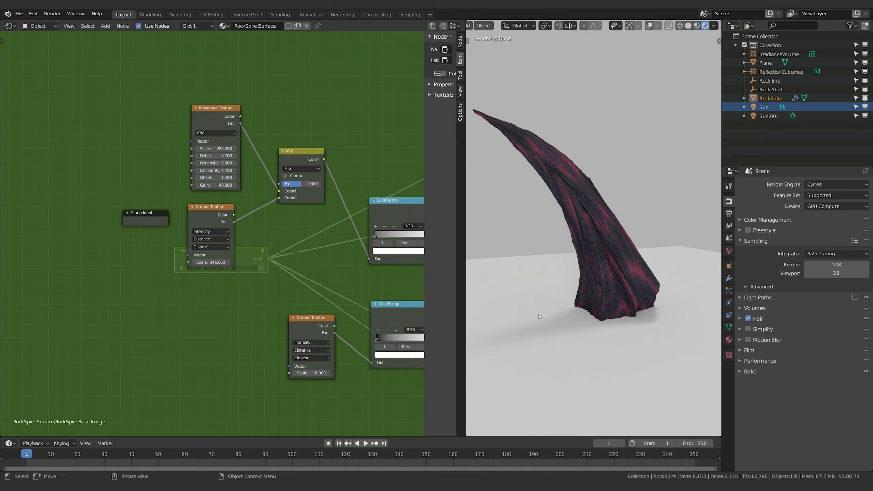
Step: Leave the RockSpire Base Image group and return to the main RockSpire Surface node tree
click(141, 220)
key(Tab)
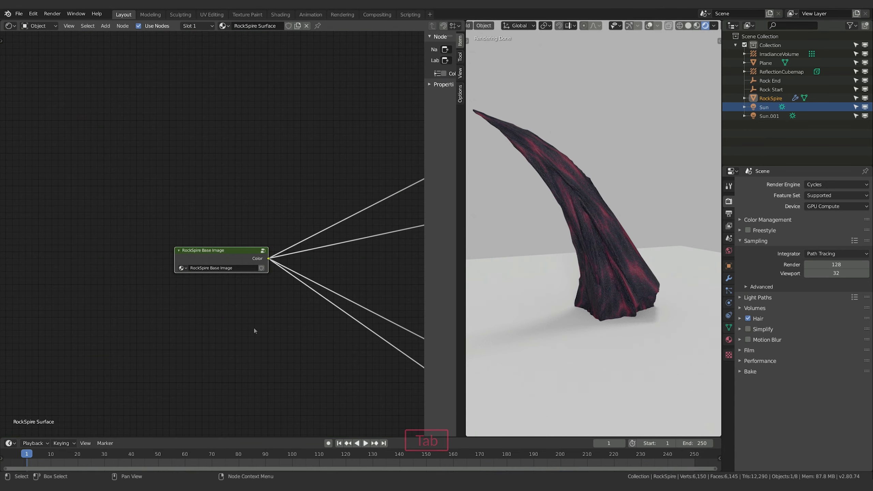
scroll(278, 328, down, 7)
middle_drag(300, 328, 142, 258)
middle_drag(351, 348, 278, 337)
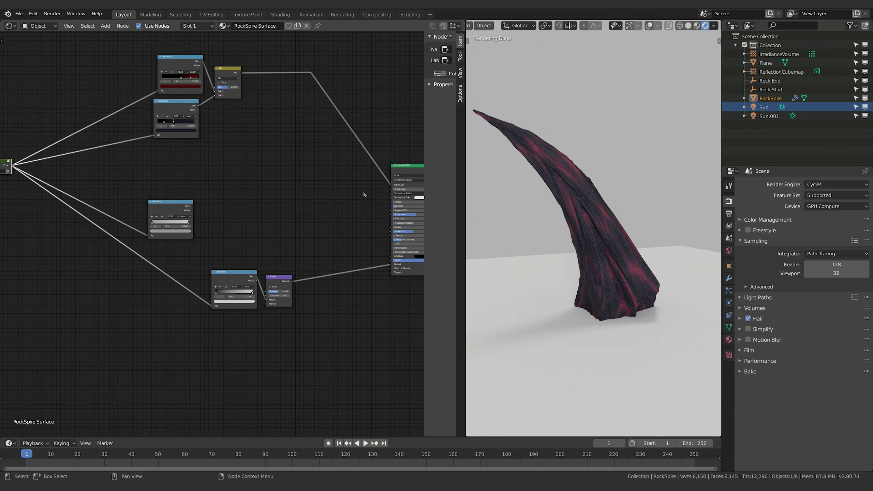
Step: Inside the RockSpire Base Image group, expose the Musgrave Texture's Vector input through the Group Input and return to the main node tree
middle_drag(280, 161, 335, 252)
middle_drag(291, 338, 289, 289)
middle_drag(220, 363, 166, 294)
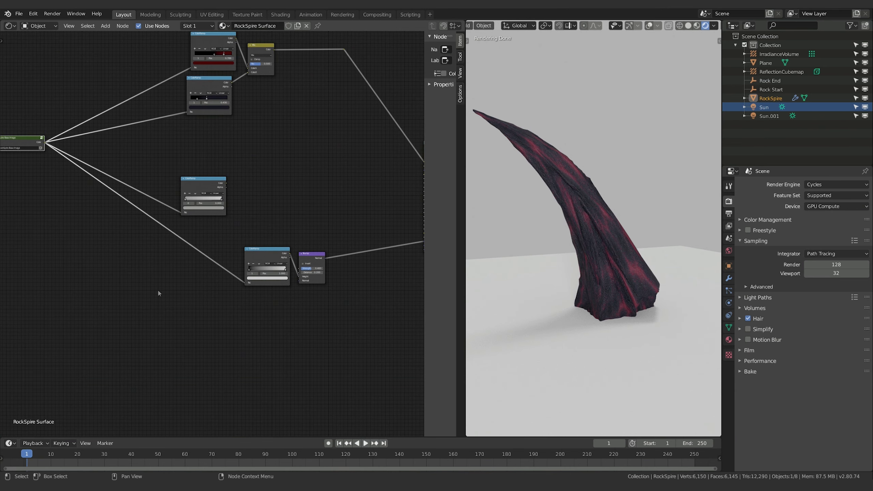
middle_drag(333, 315, 207, 298)
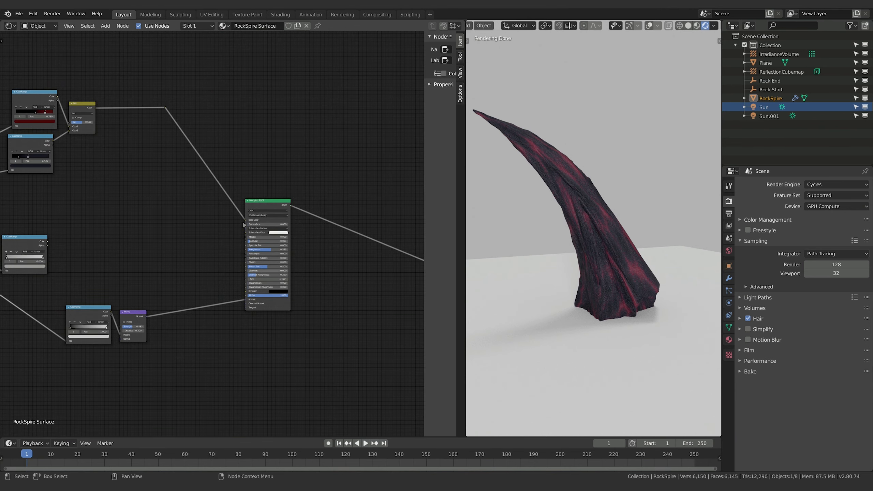
middle_drag(148, 306, 350, 320)
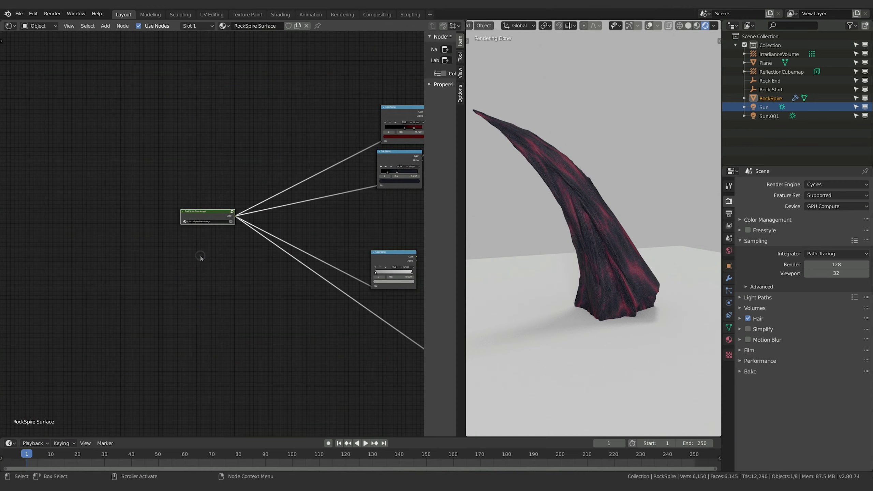
click(203, 213)
key(Tab)
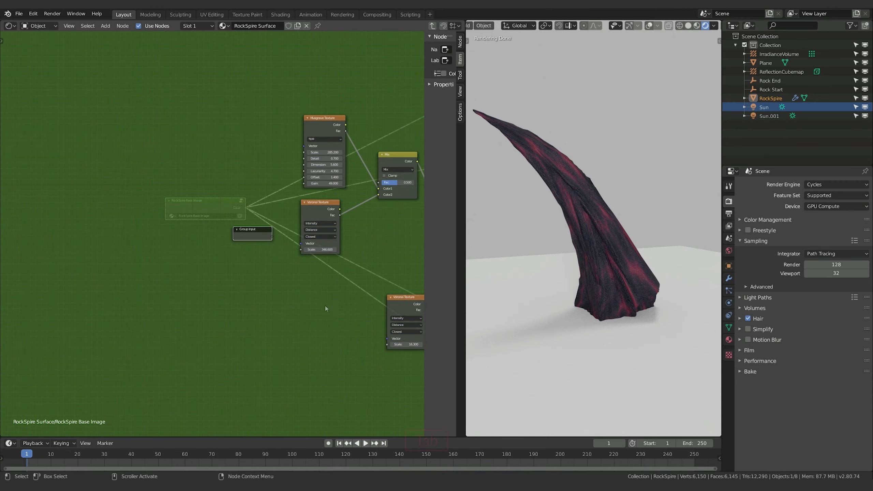
scroll(326, 308, up, 2)
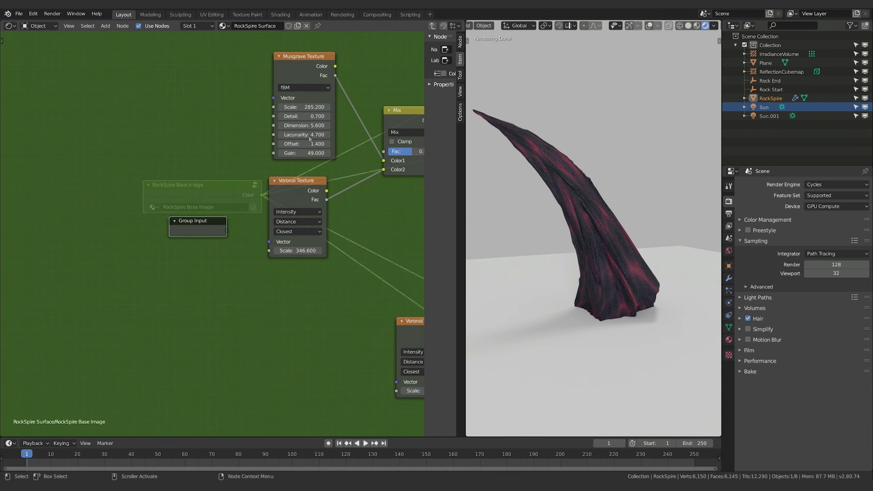
drag(273, 99, 226, 231)
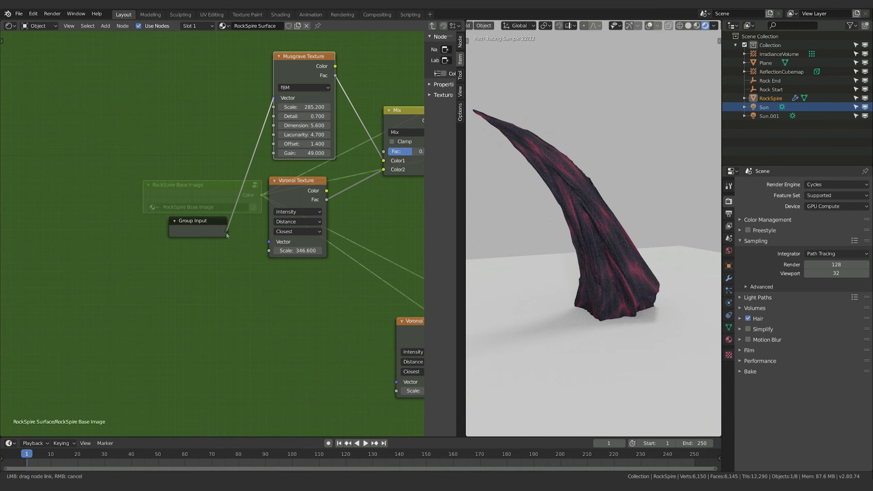
click(199, 222)
middle_drag(269, 256, 239, 229)
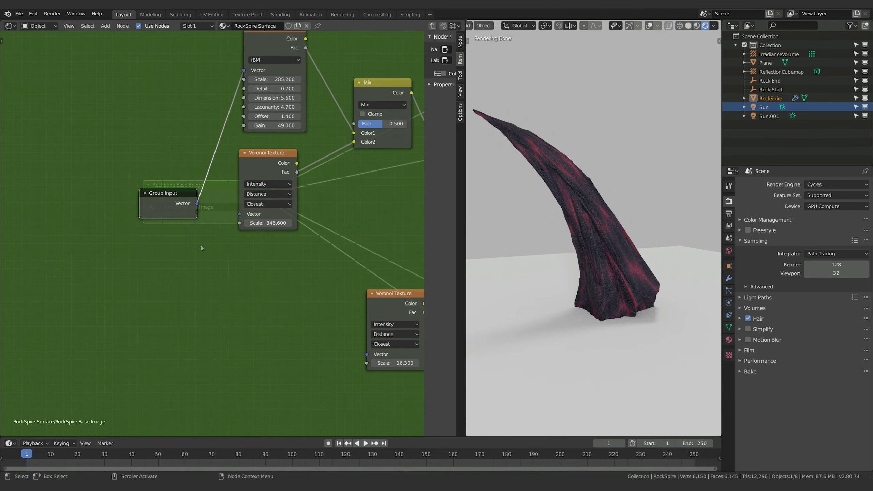
key(Tab)
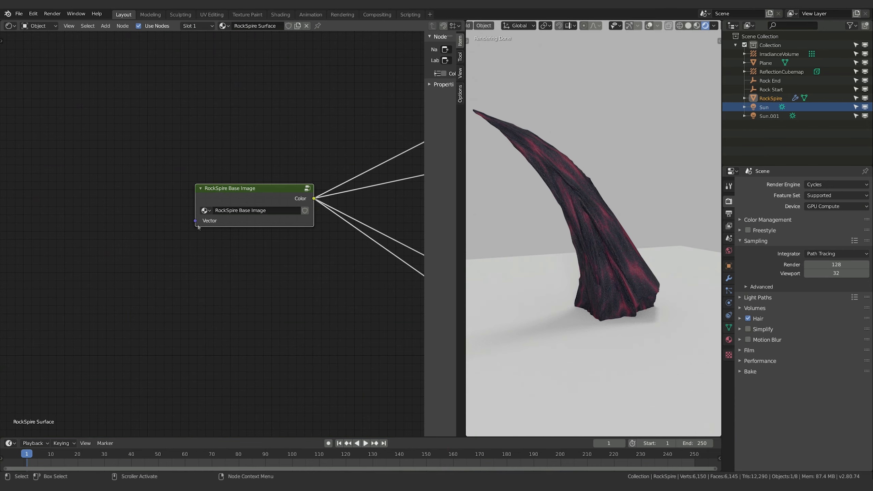
Step: Inside the RockSpire Base Image group, connect the Group Input's Vector to both Voronoi Texture nodes and leave the group
key(Tab)
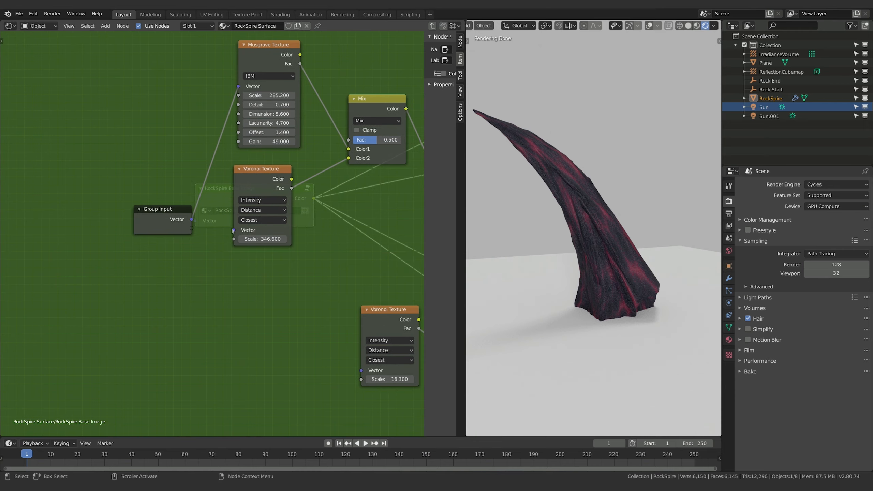
drag(192, 218, 234, 230)
drag(361, 370, 191, 219)
scroll(305, 285, down, 5)
middle_drag(305, 285, 233, 285)
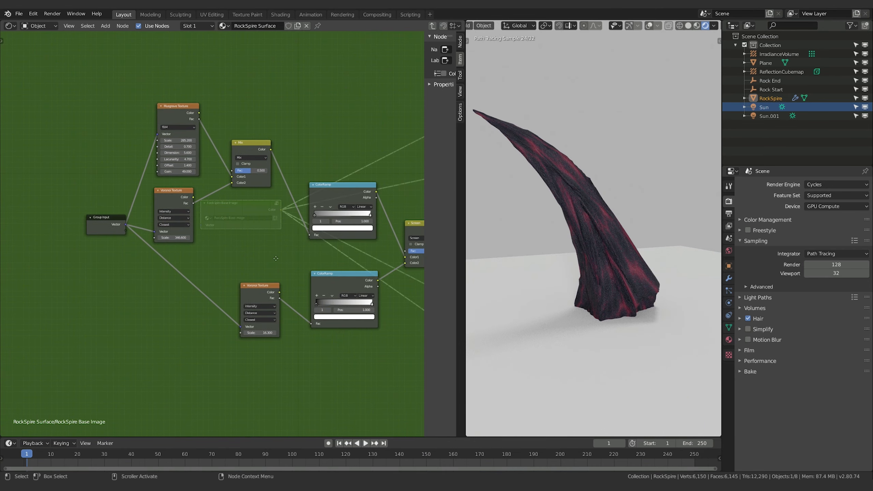
middle_drag(296, 264, 228, 265)
middle_drag(253, 319, 343, 338)
key(Tab)
Step: Add a Texture Coordinate node in front of the RockSpire Base Image group
middle_drag(241, 297, 277, 295)
middle_drag(107, 250, 156, 252)
key(shift+a)
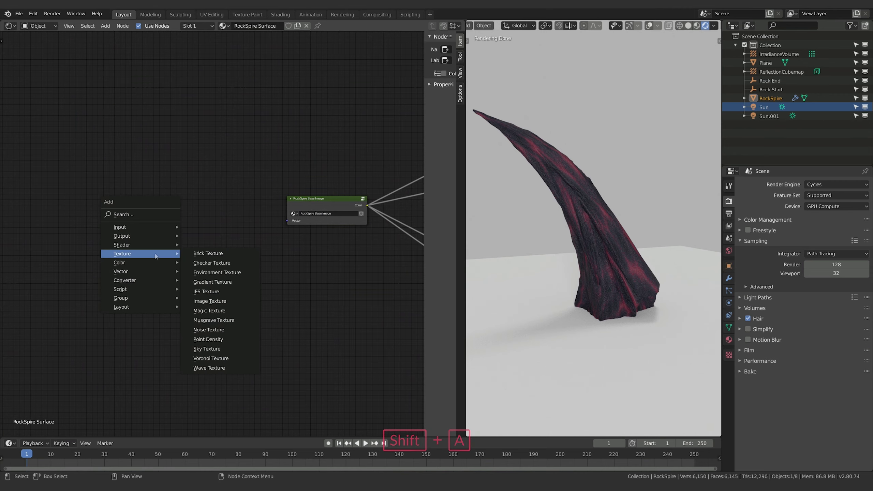
click(147, 228)
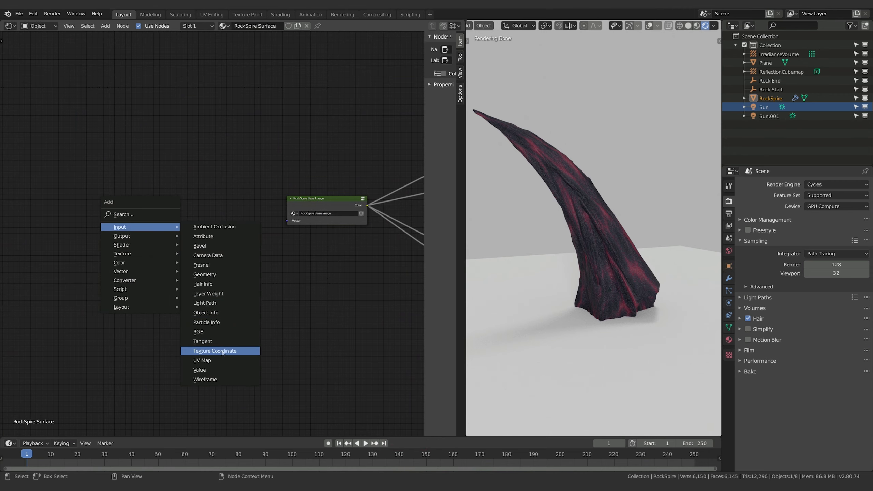
click(223, 352)
click(172, 211)
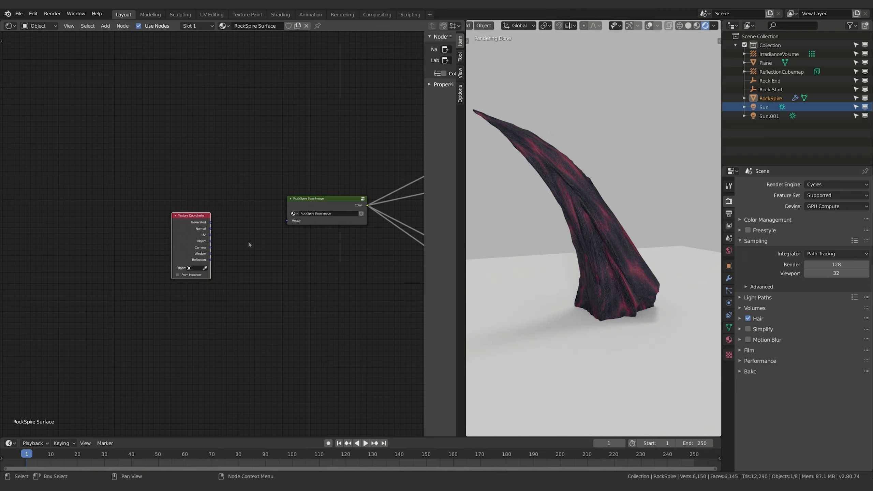
mouse_move(197, 216)
mouse_down()
mouse_move(179, 215)
mouse_move(194, 214)
mouse_up()
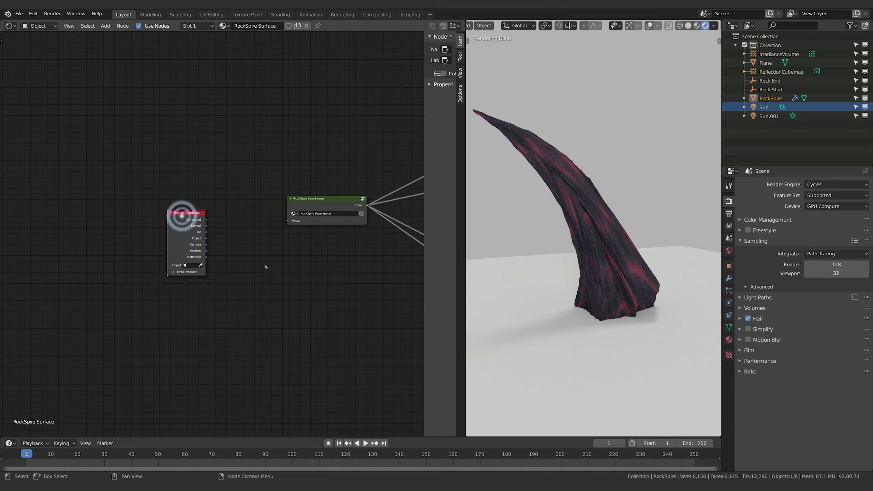
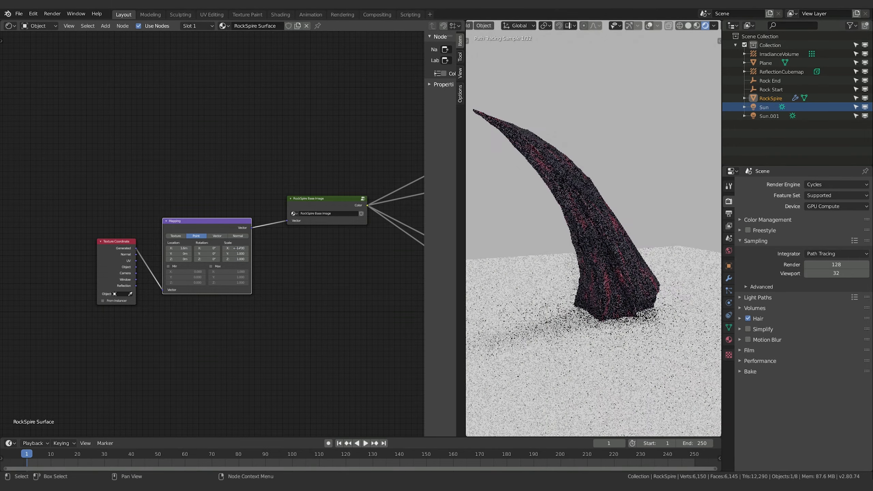
Step: Set the Mapping node's X Scale to 0.1
double_click(237, 248)
text(0.1)
key(Return)
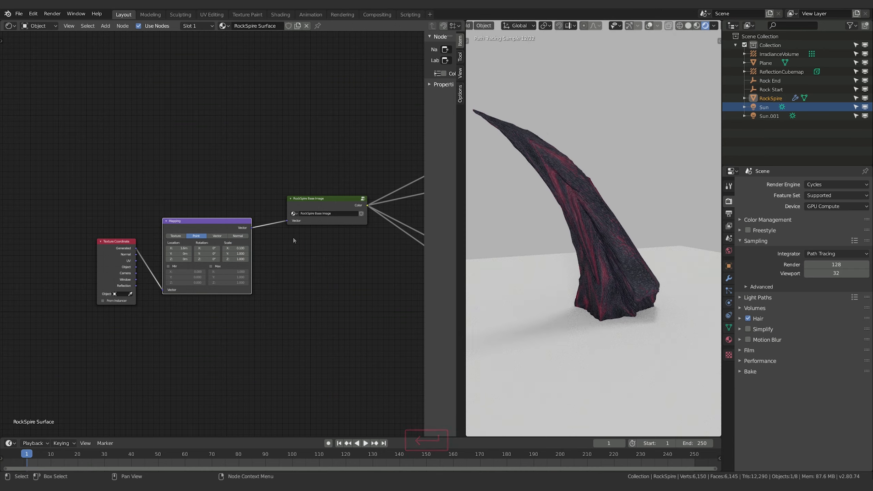
Step: Set the Mapping node's X Location to 0 m
double_click(180, 247)
text(0)
key(Return)
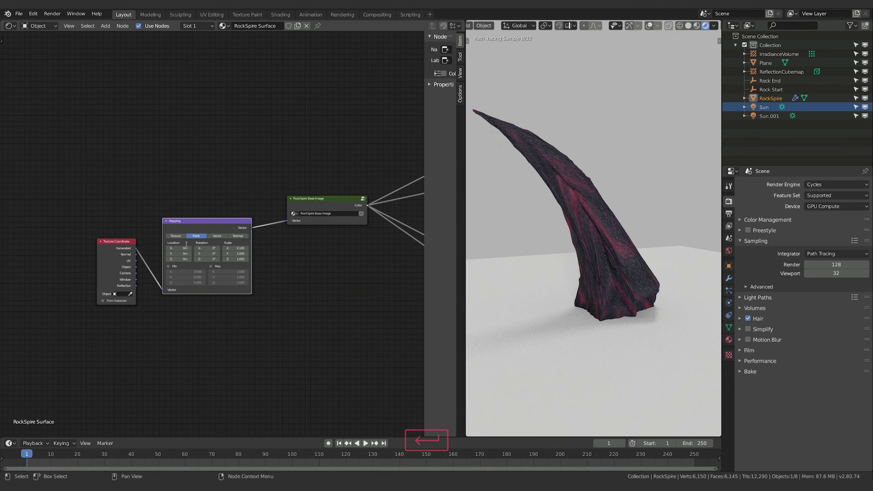
Step: Set the Mapping node's Y and Z Scale to 0.1 and check the texture on the spire
double_click(237, 254)
text(.1)
key(Return)
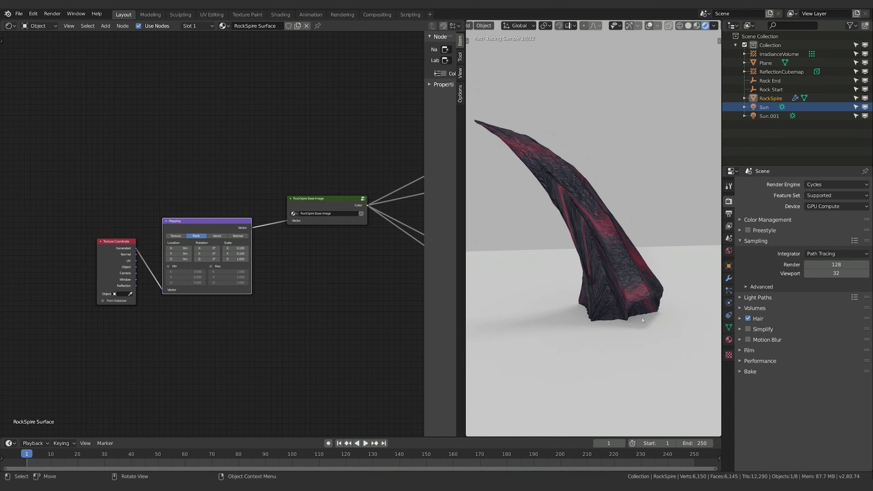
drag(240, 260, 233, 260)
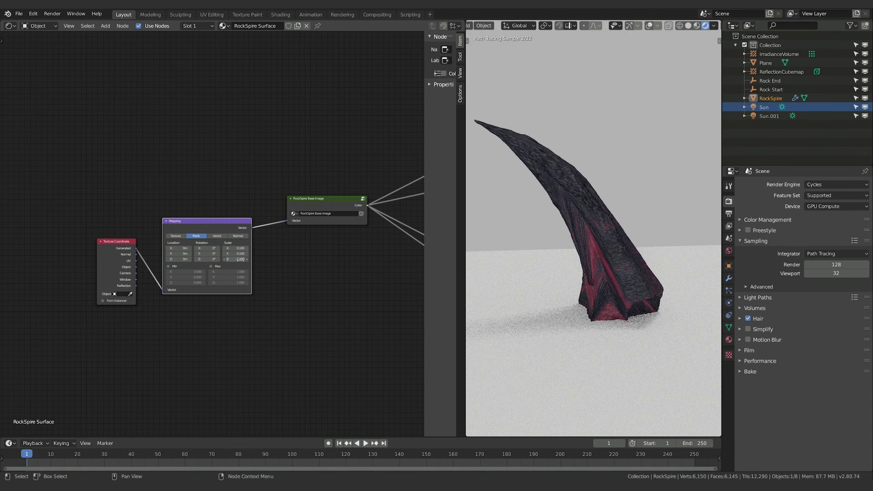
double_click(243, 260)
text(.1)
key(Return)
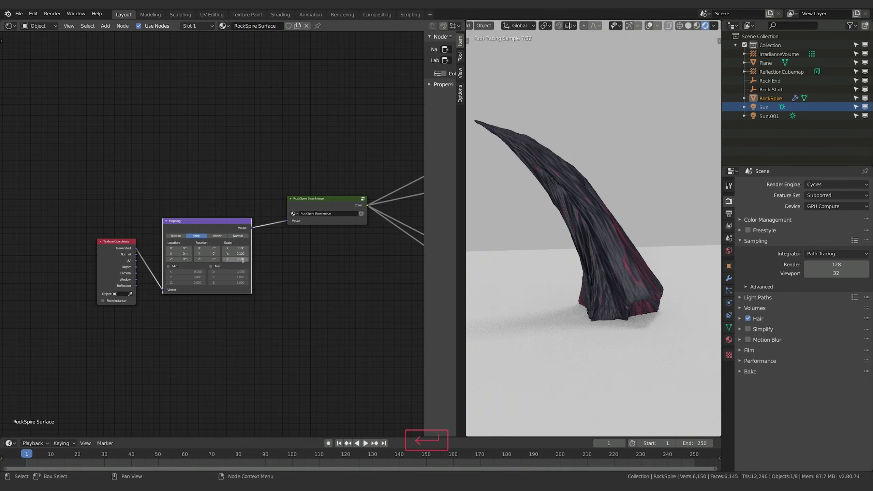
middle_drag(650, 253, 691, 235)
scroll(660, 279, up, 3)
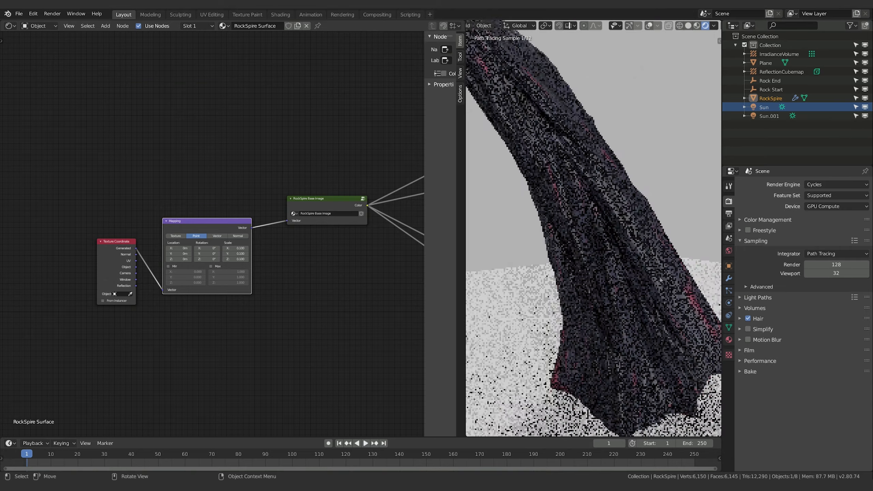
middle_drag(673, 302, 608, 331)
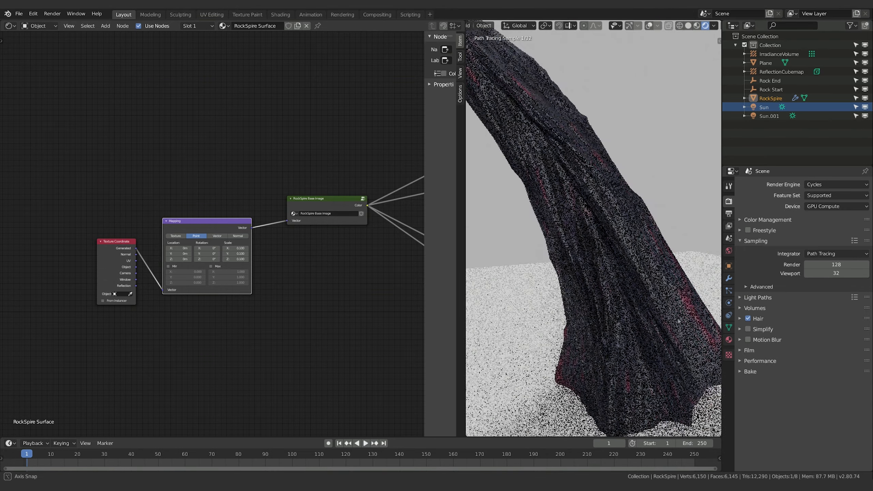
scroll(645, 323, down, 3)
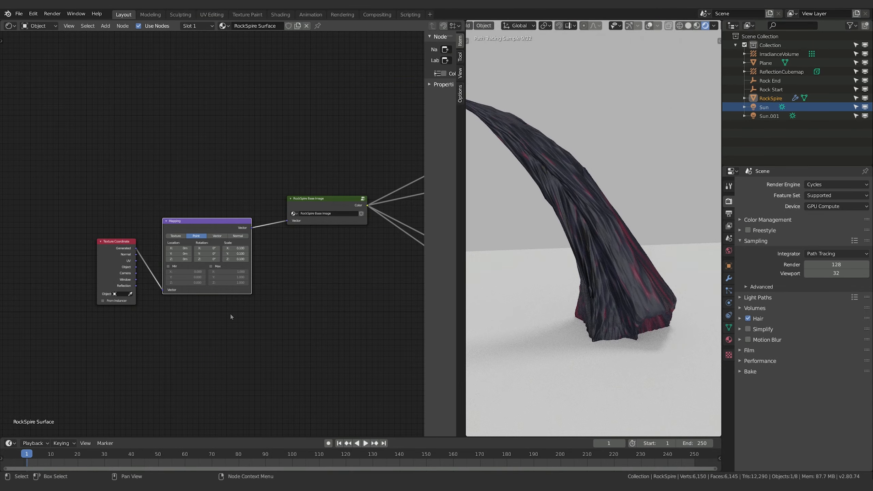
Step: Set the Mapping node's X, Y and Z Scale to 0.5 and check the texture on the spire
click(233, 248)
text(0.5)
key(Return)
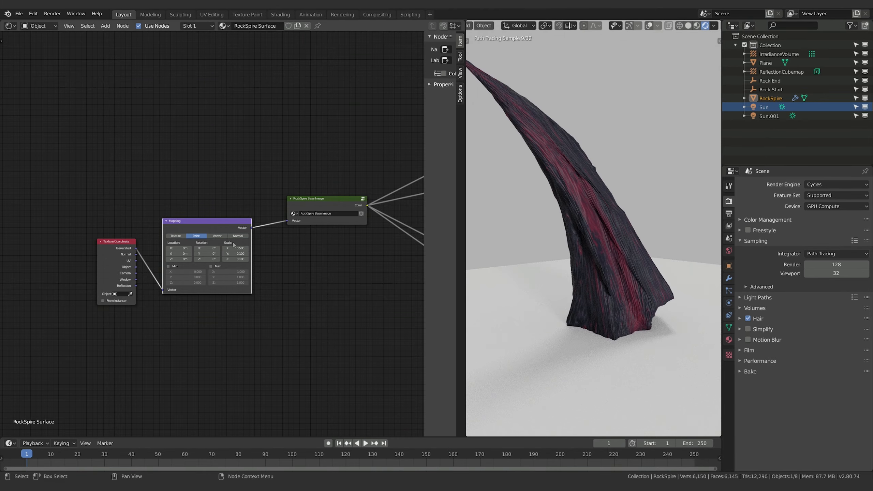
click(233, 254)
text(0.5)
key(Return)
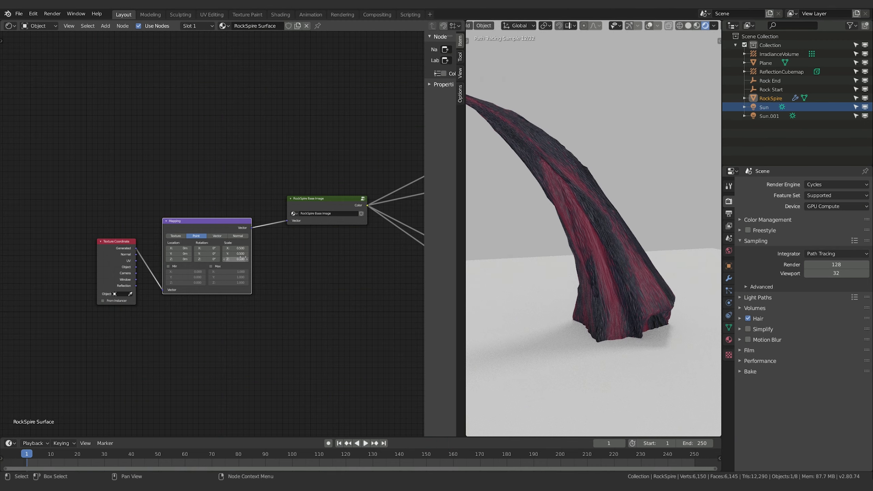
click(241, 258)
text(0.5)
key(Return)
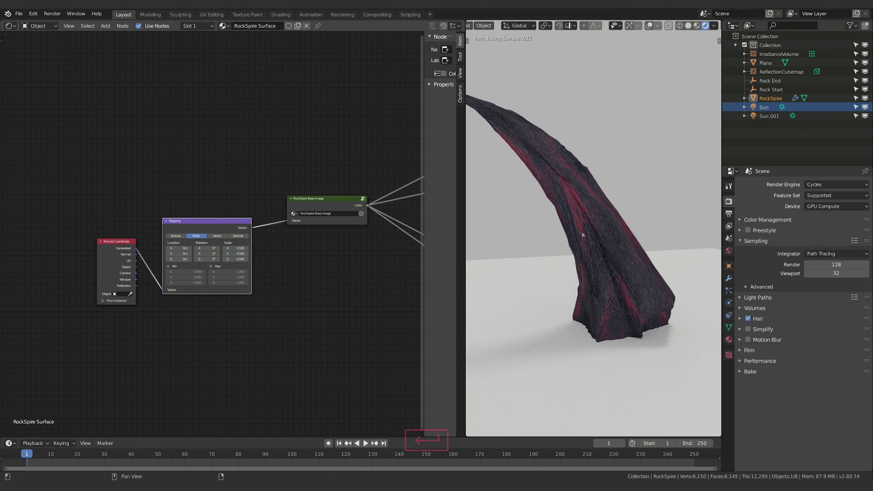
middle_drag(620, 249, 581, 272)
scroll(632, 271, down, 2)
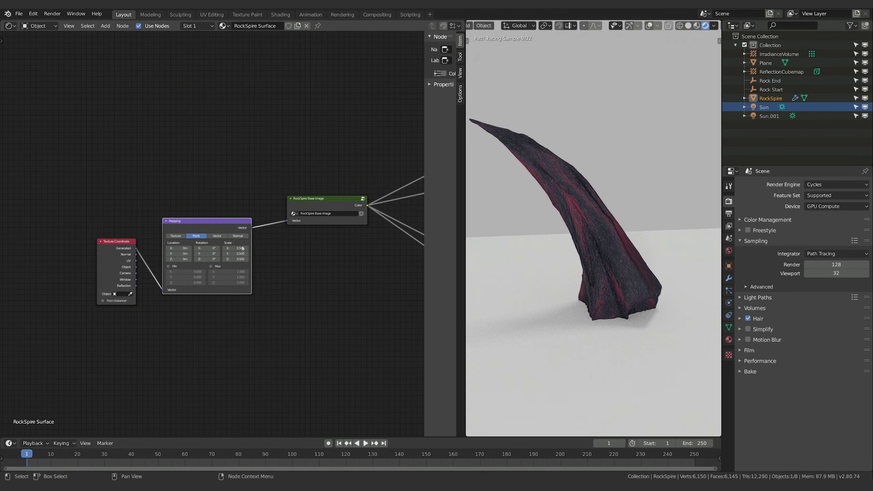
Step: Reset the Mapping node's Scale to 1.000 on all axes and inspect the spire's surface
key(BackSpace)
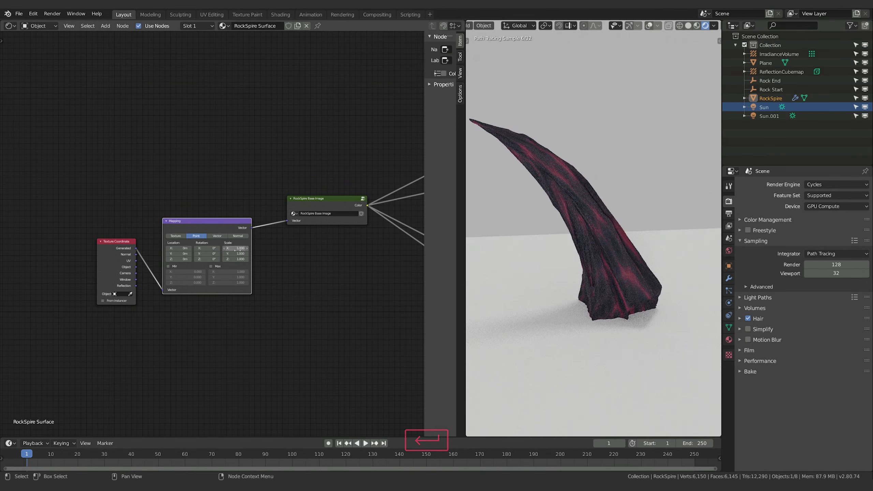
middle_drag(577, 234, 593, 211)
scroll(592, 220, down, 3)
scroll(590, 248, up, 6)
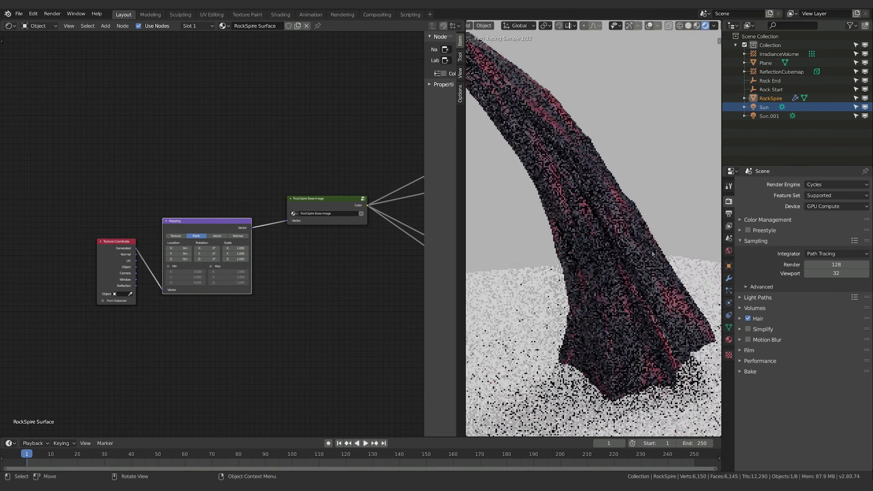
middle_drag(585, 275, 596, 299)
scroll(667, 262, down, 5)
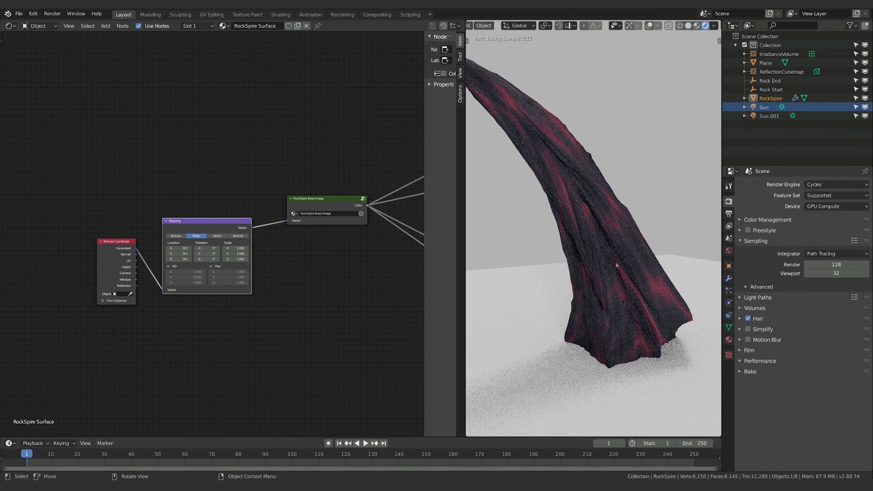
Step: Move the Mapping and Texture Coordinate nodes slightly upward to align them with the RockSpire Base Image group
middle_drag(335, 272, 254, 264)
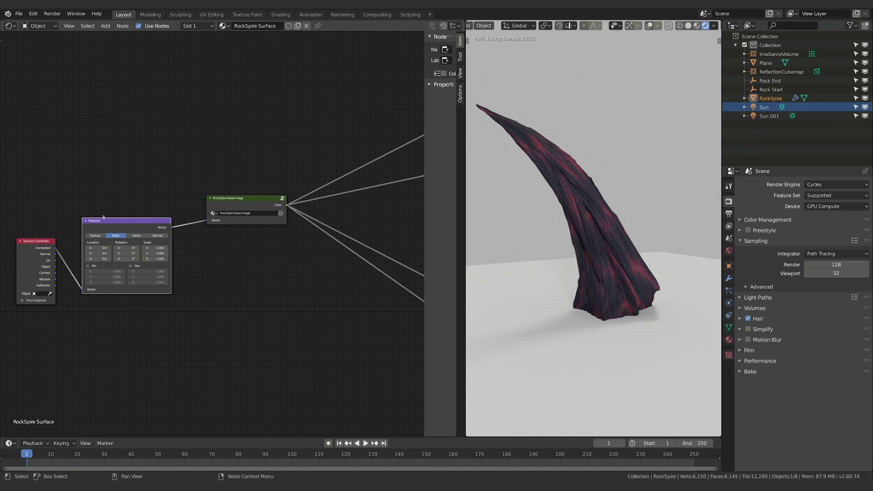
drag(108, 220, 101, 204)
middle_drag(102, 204, 124, 201)
drag(59, 241, 52, 212)
middle_drag(248, 313, 270, 328)
middle_drag(319, 311, 290, 305)
Step: Combine the Texture Coordinate and Mapping nodes into a node group
click(135, 223)
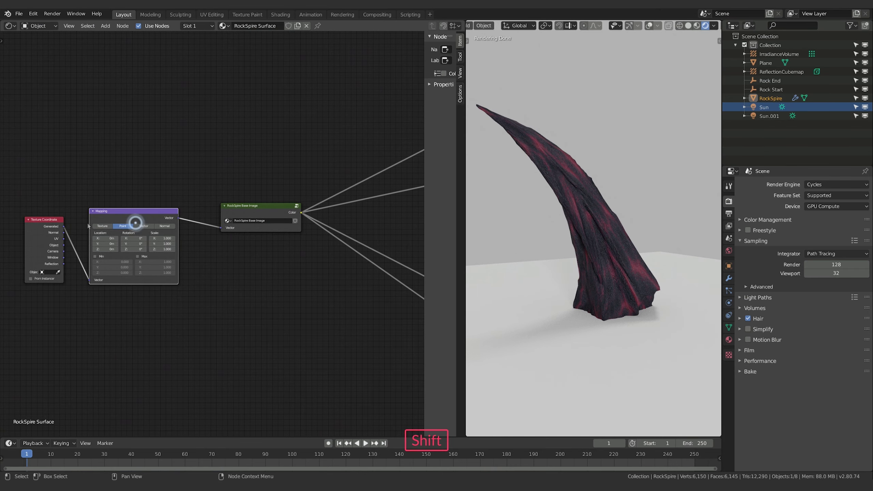
shift+click(44, 227)
middle_drag(134, 234, 182, 234)
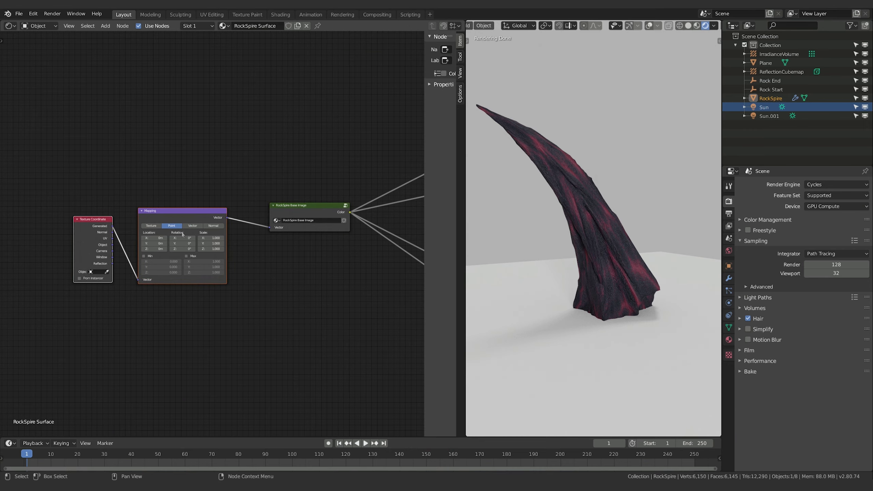
key(ctrl+g)
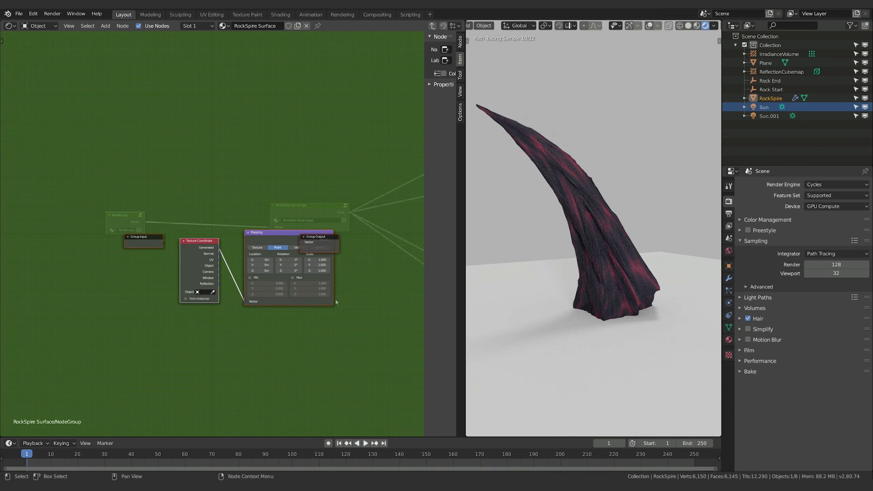
Step: Move the Group Output node away from the Mapping node in the new group and return to the main node tree
drag(316, 236, 341, 228)
click(325, 289)
middle_drag(278, 331, 284, 330)
key(Tab)
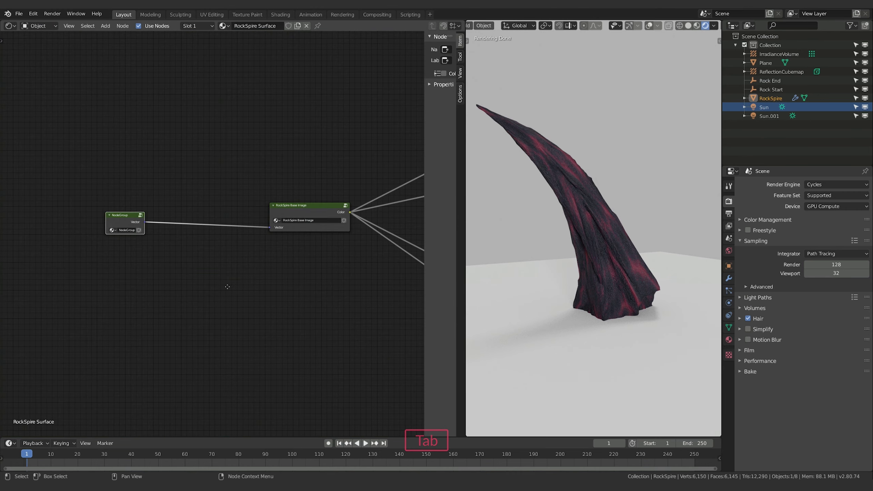
Step: Rename the new node group Texture Cor and move it closer to the RockSpire Base Image group
middle_drag(227, 286, 237, 295)
drag(119, 224, 132, 231)
click(146, 245)
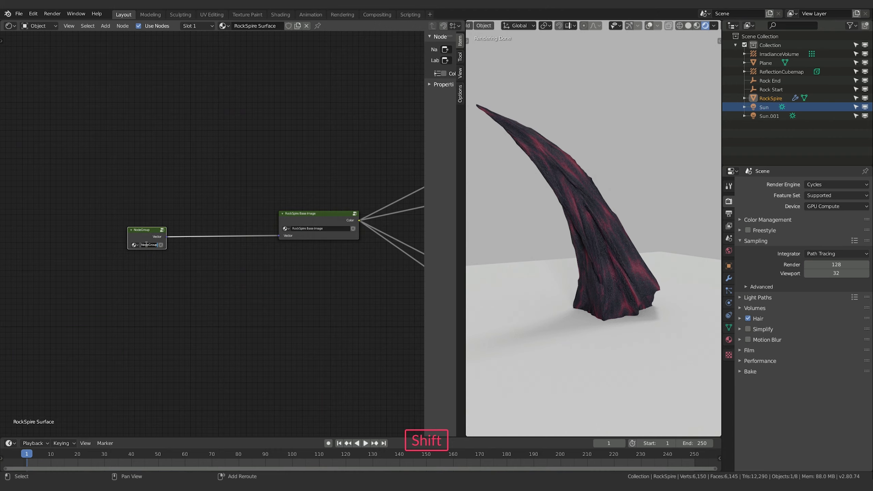
text(Texture Cor)
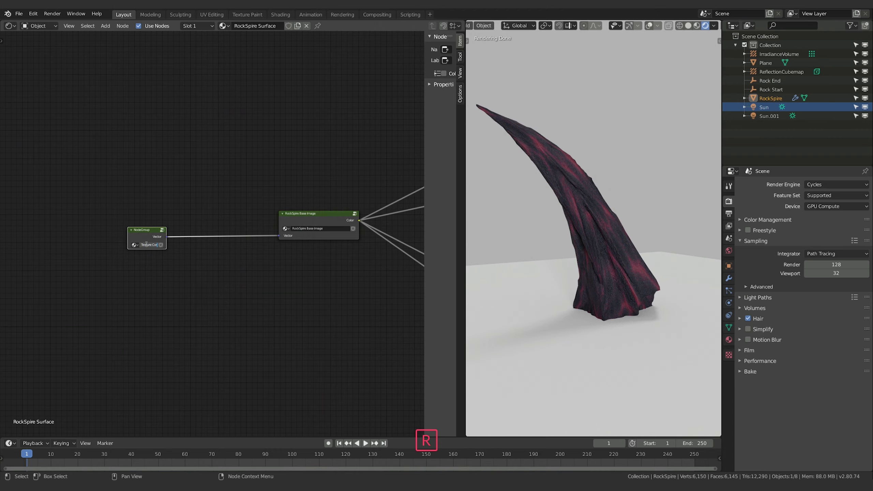
key(Return)
click(267, 300)
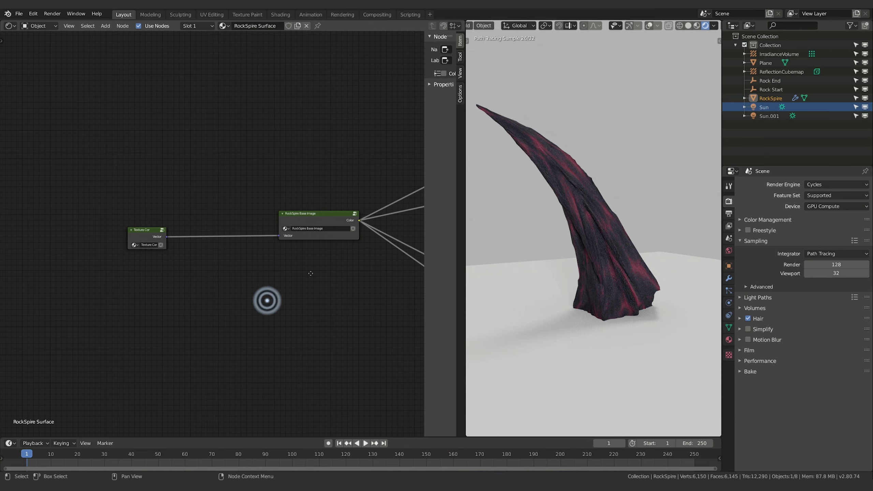
middle_drag(267, 300, 179, 308)
drag(57, 240, 109, 233)
Step: Disconnect the Principled BSDF from the Material Output and feed the repositioned Emission shader into its Surface input instead
middle_drag(257, 274, 36, 276)
scroll(213, 240, down, 6)
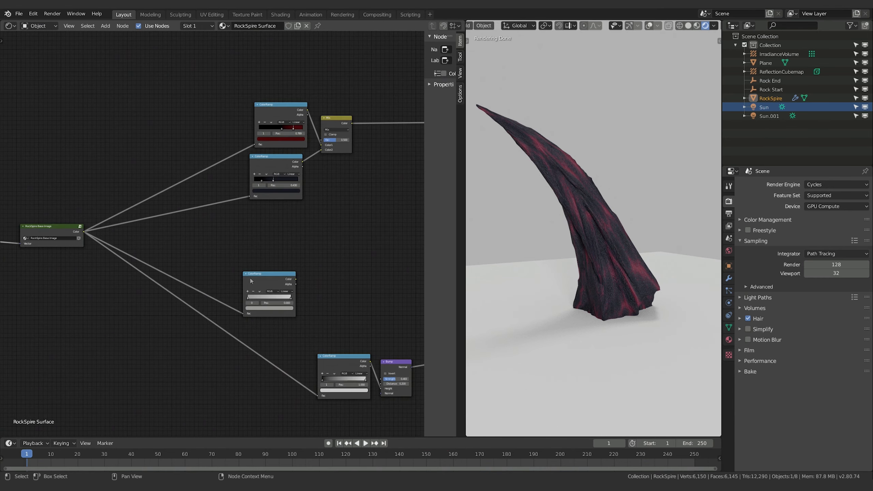
middle_drag(374, 271, 306, 203)
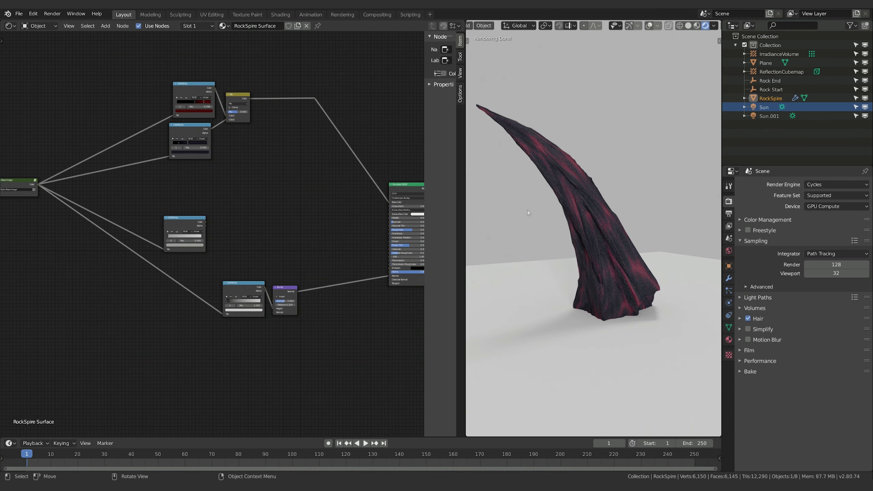
shift+middle_drag(310, 266, 268, 259)
scroll(275, 249, up, 5)
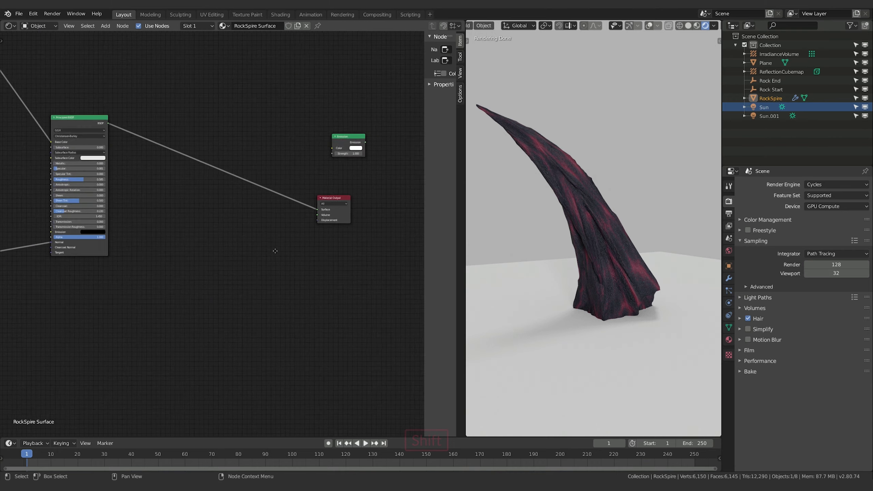
shift+middle_drag(335, 238, 285, 274)
drag(300, 169, 238, 185)
middle_drag(240, 186, 250, 193)
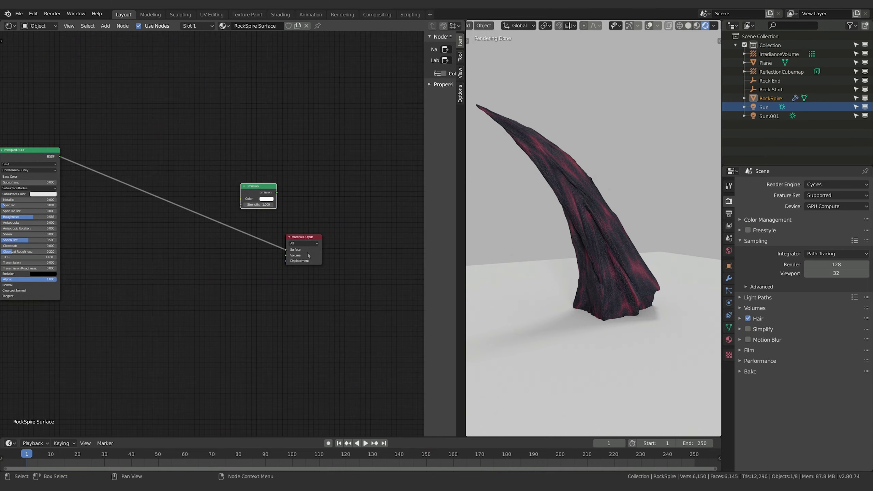
drag(304, 237, 243, 258)
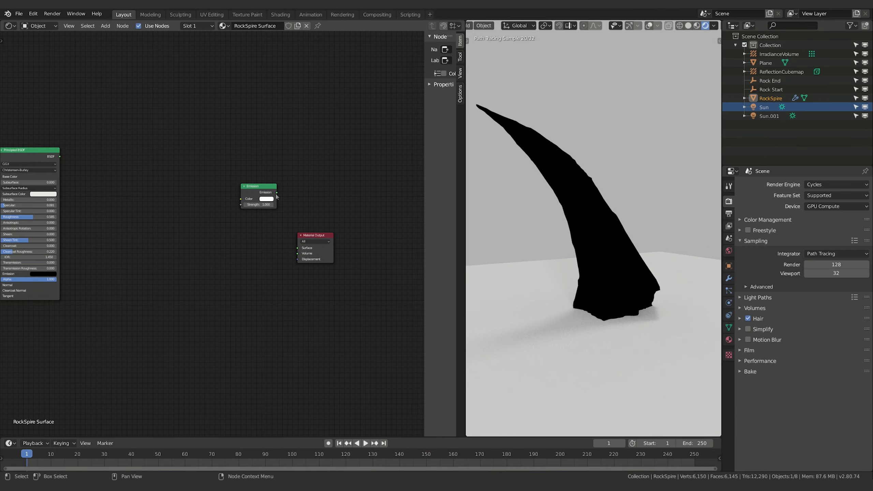
drag(277, 193, 299, 248)
middle_drag(262, 308, 291, 308)
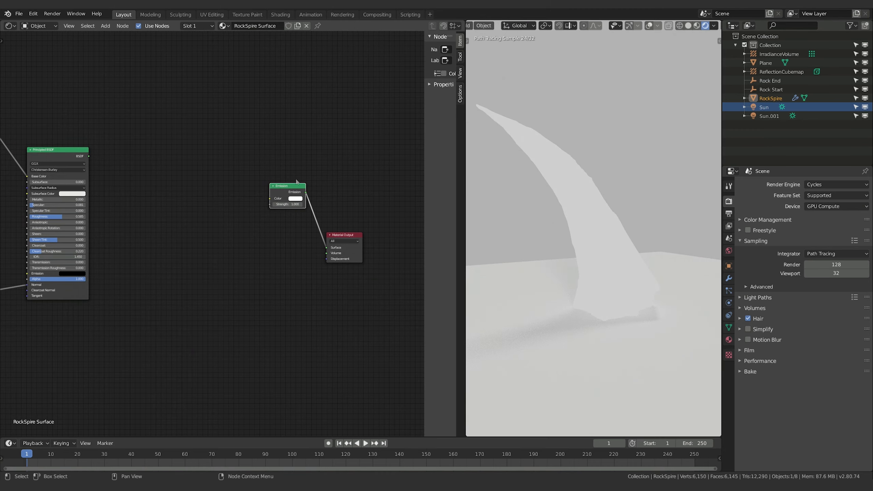
drag(279, 187, 266, 207)
Step: Add a Voronoi Texture node, connect its Fac output to the Emission Color, and set its Scale to 12.200
click(221, 293)
key(shift+a)
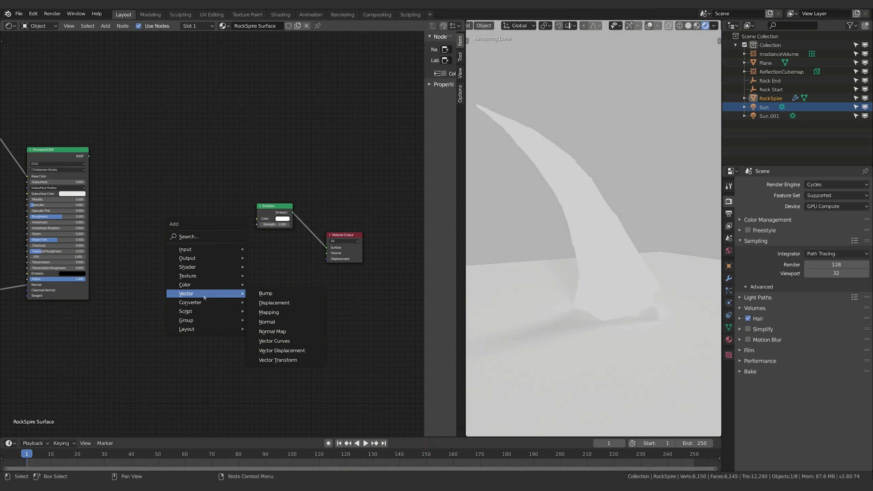
click(206, 267)
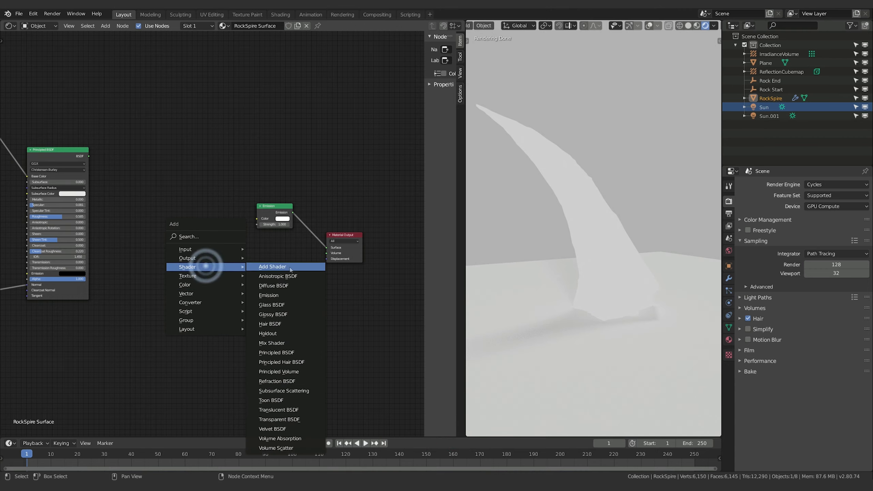
click(199, 275)
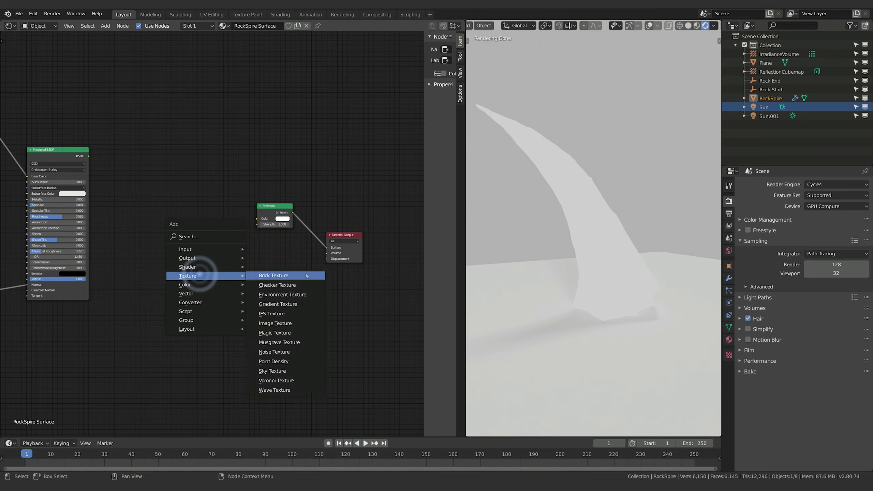
click(276, 380)
click(189, 188)
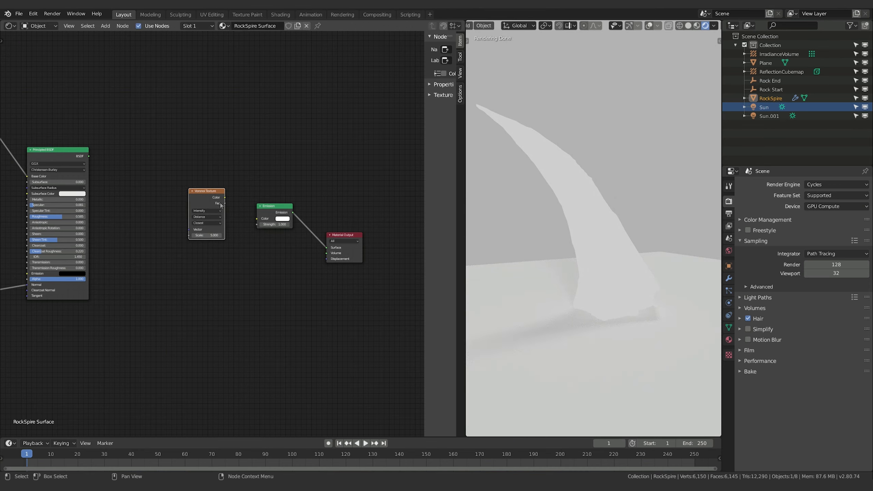
drag(225, 203, 257, 219)
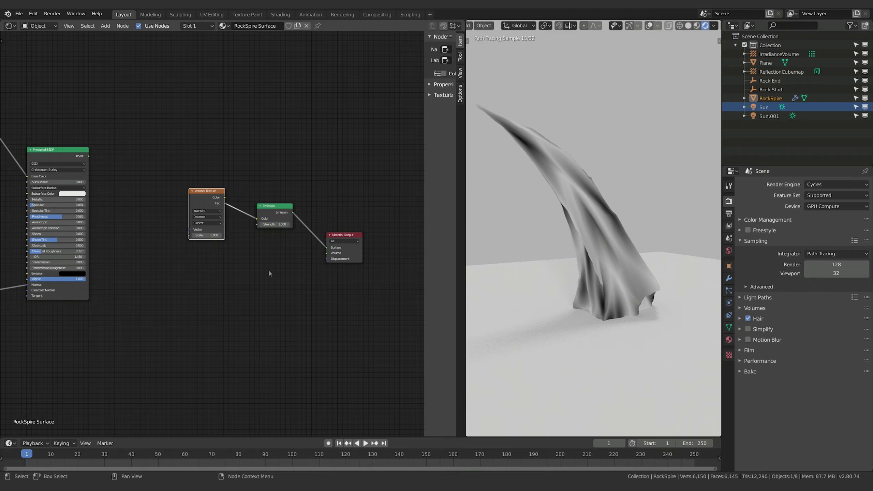
drag(210, 234, 216, 249)
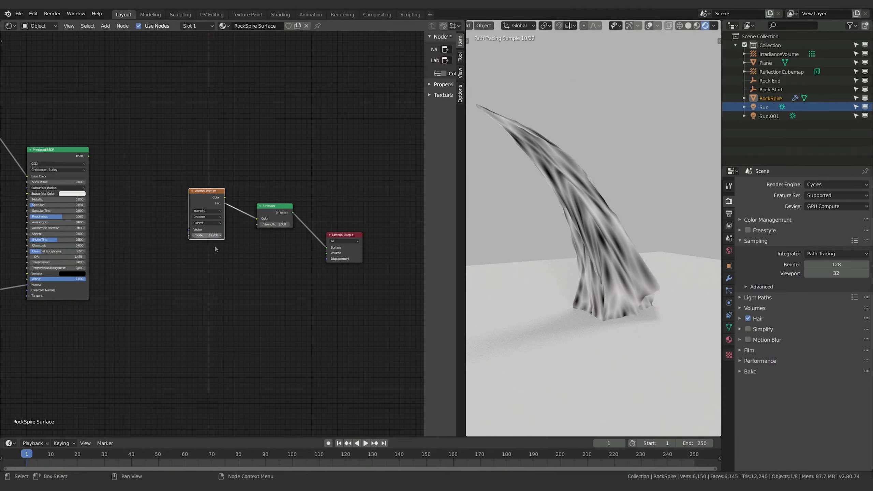
Step: Duplicate the Texture Cor group and place the copy between the Principled BSDF and the Voronoi Texture
middle_drag(213, 303, 618, 262)
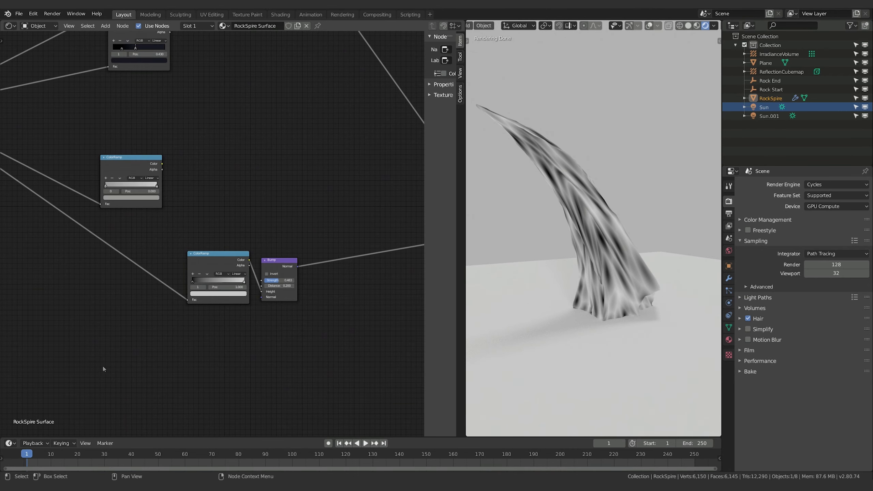
scroll(141, 371, up, 2)
scroll(142, 373, down, 5)
scroll(220, 335, up, 2)
scroll(218, 220, up, 2)
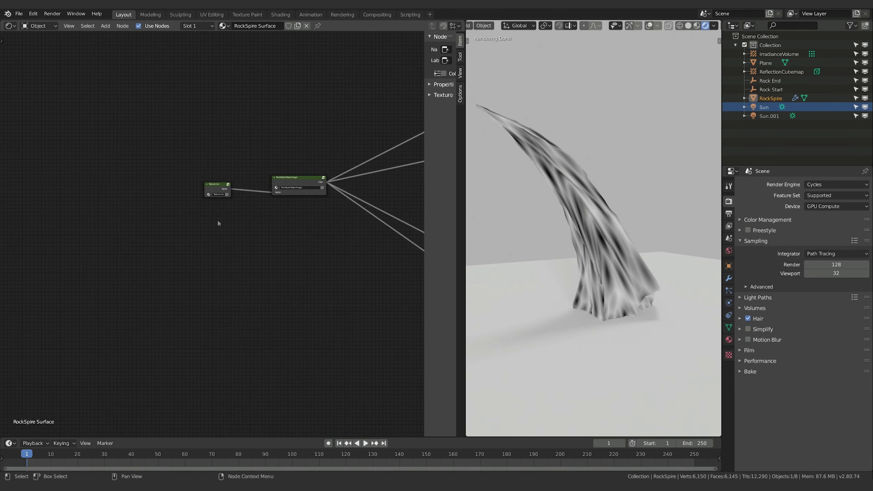
scroll(219, 187, up, 1)
key(shift+d)
click(305, 298)
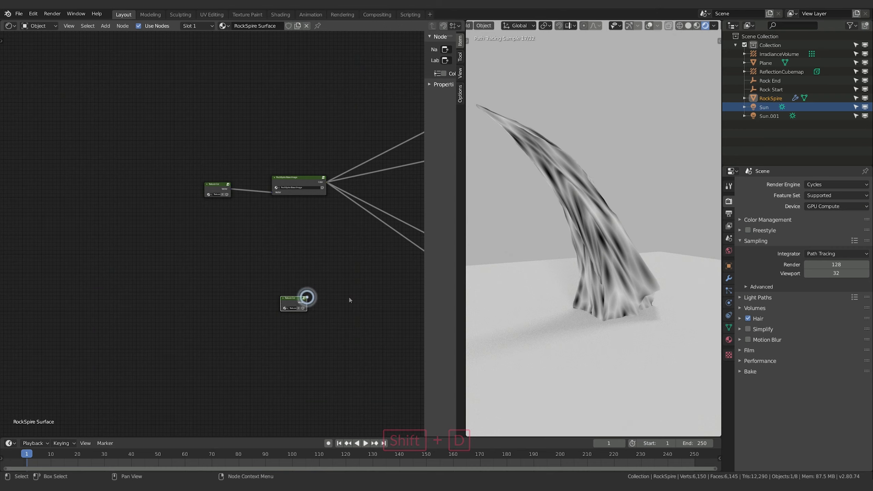
middle_drag(306, 298, 113, 289)
key(g)
click(407, 345)
middle_drag(407, 345, 200, 341)
key(g)
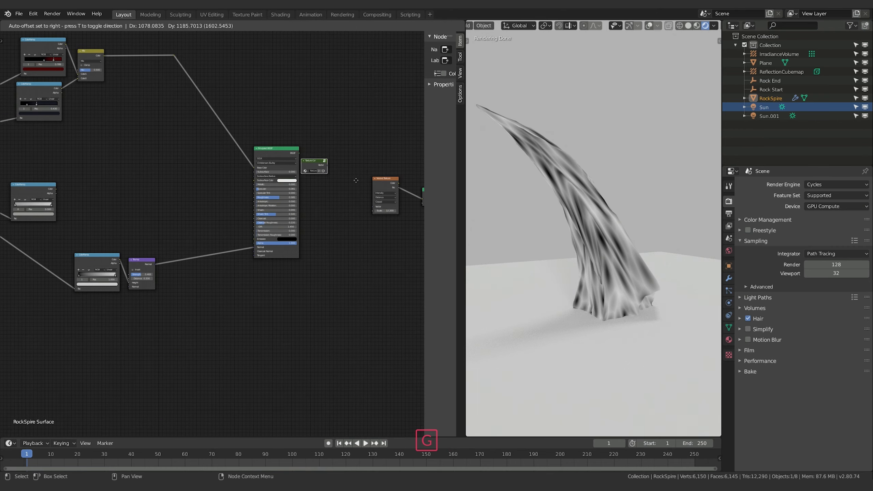
click(372, 194)
Step: Connect the duplicated Texture Cor group's Vector output to the Voronoi Texture's Vector input
scroll(338, 207, up, 2)
scroll(338, 205, up, 1)
middle_drag(380, 213, 188, 265)
scroll(191, 265, up, 3)
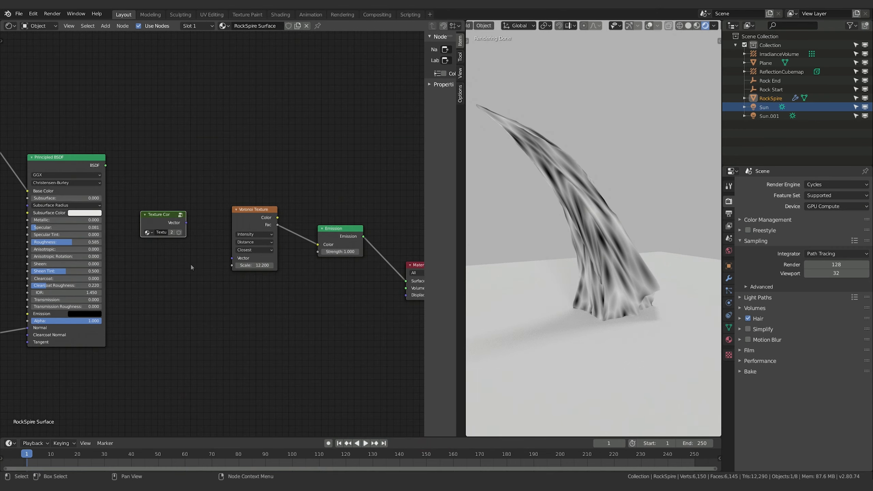
drag(186, 222, 232, 258)
middle_drag(226, 274, 239, 274)
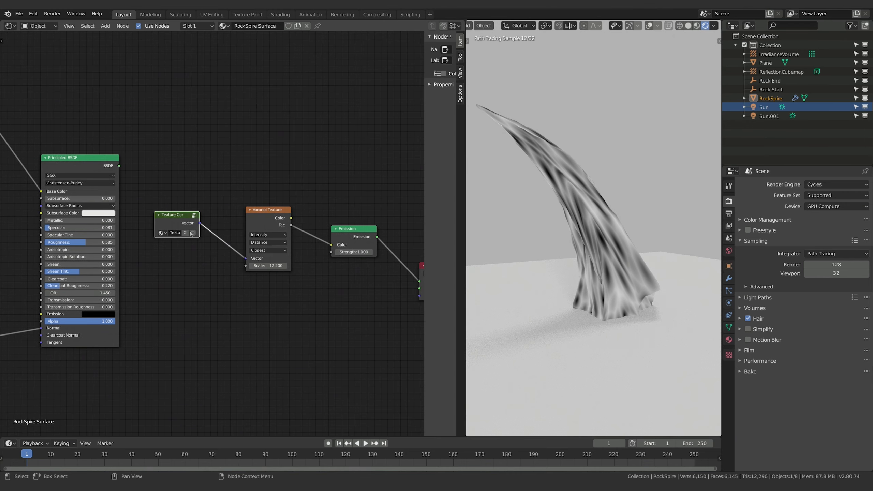
Step: Inspect the nodes inside the Texture Cor group, return to the main tree, and review the whole RockSpire Surface network
key(b)
drag(186, 222, 187, 224)
key(Tab)
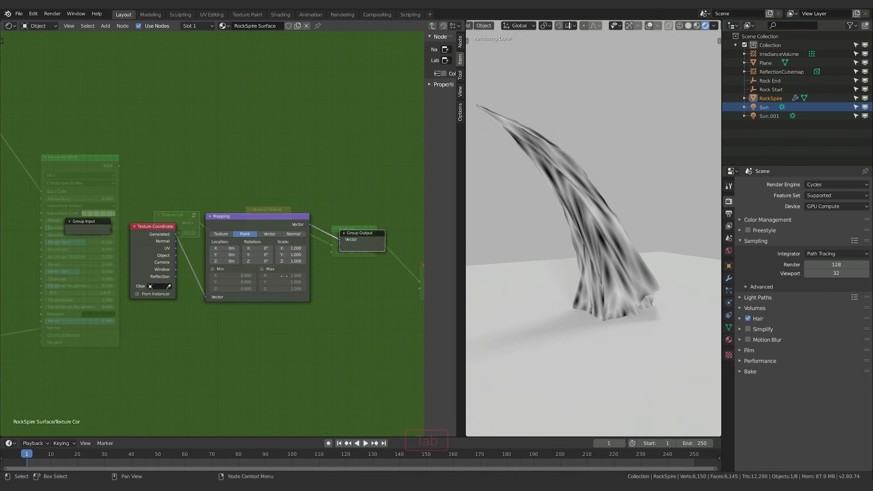
key(Tab)
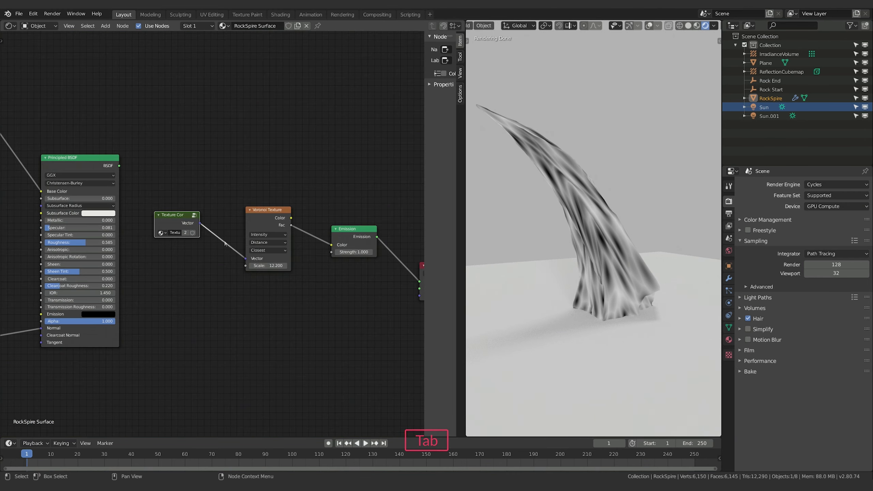
scroll(205, 322, down, 10)
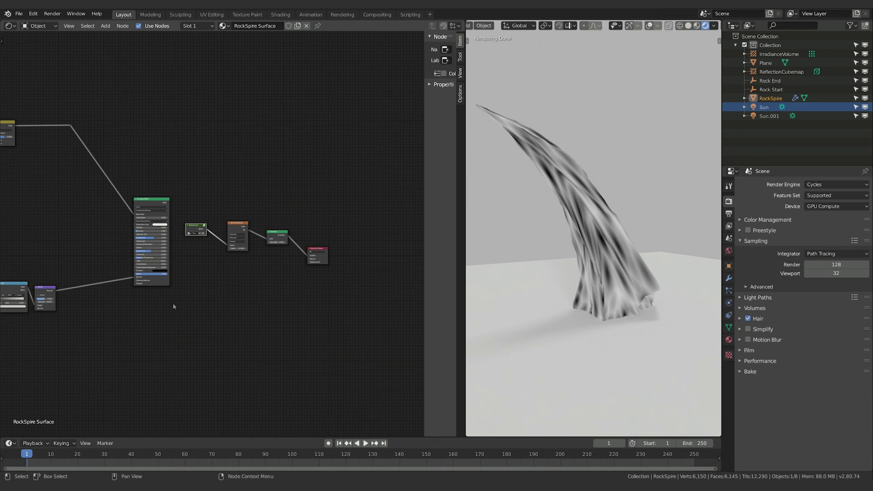
middle_drag(173, 304, 104, 339)
middle_drag(144, 271, 379, 285)
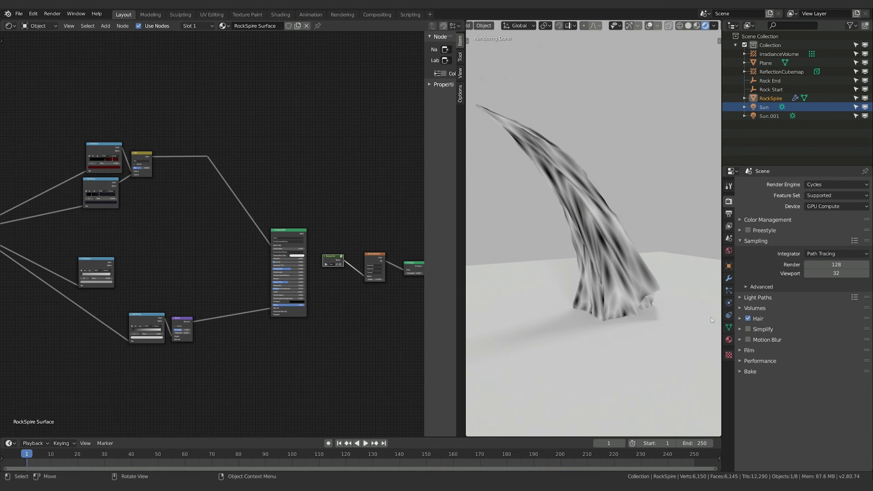
scroll(125, 317, up, 9)
middle_drag(124, 318, 246, 228)
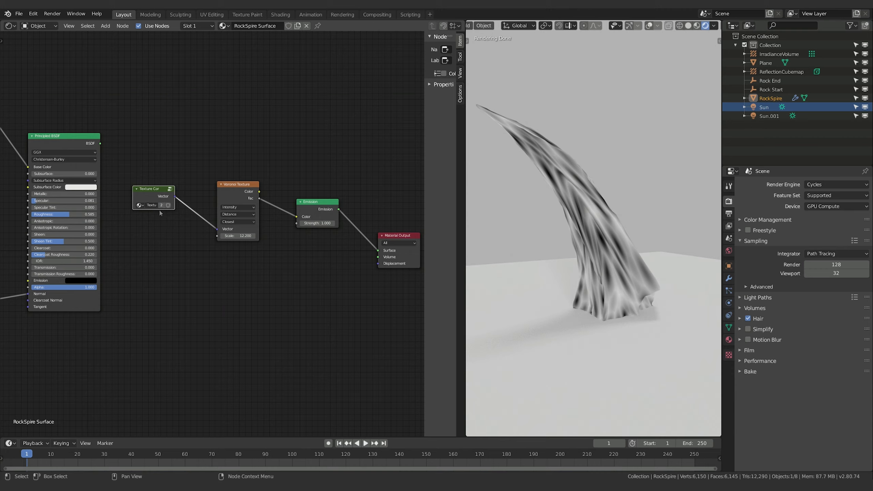
middle_drag(167, 251, 132, 238)
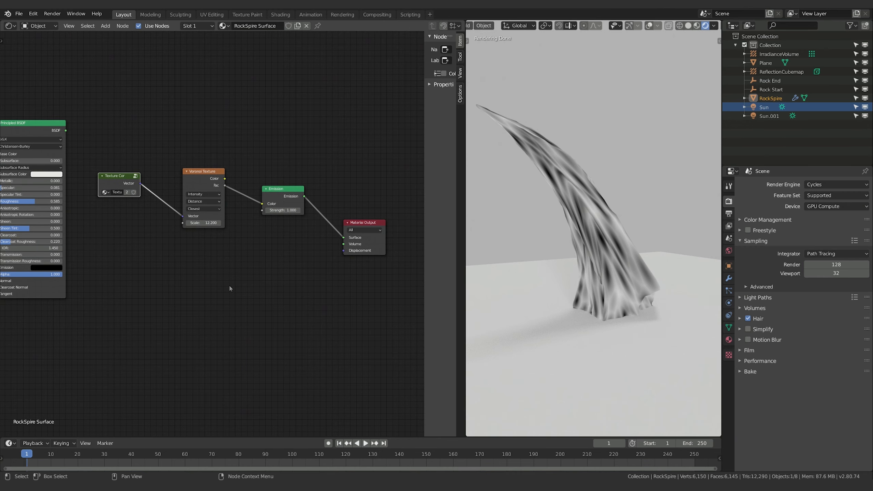
Step: Switch the Voronoi Texture's coloring to Cells and set its Scale to 43.500
middle_drag(194, 297, 170, 307)
click(185, 191)
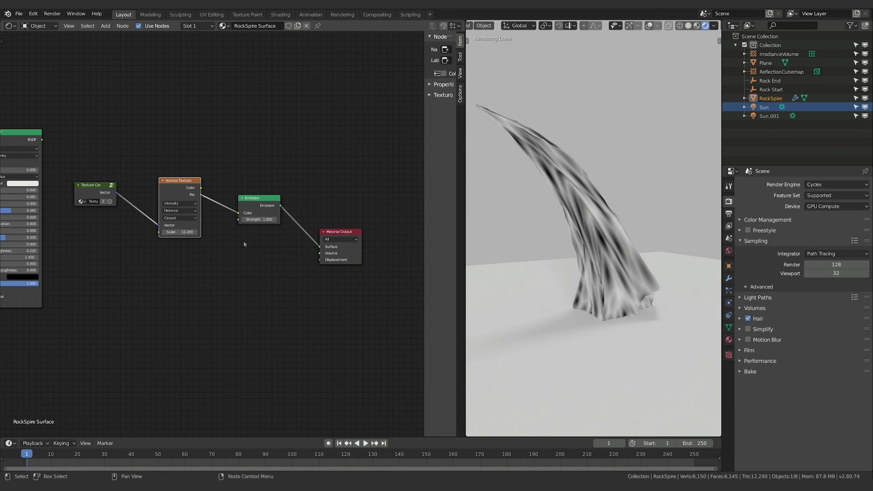
click(180, 207)
click(180, 212)
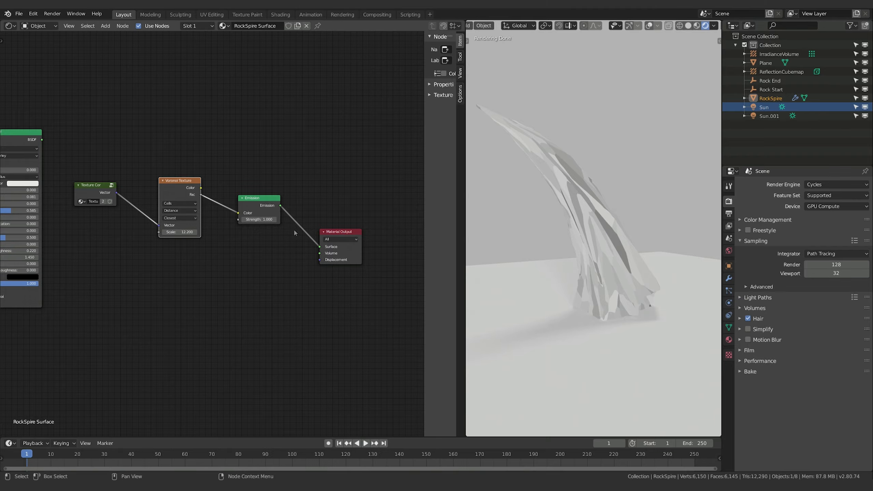
mouse_move(186, 233)
mouse_down()
mouse_move(174, 233)
mouse_move(197, 234)
mouse_up()
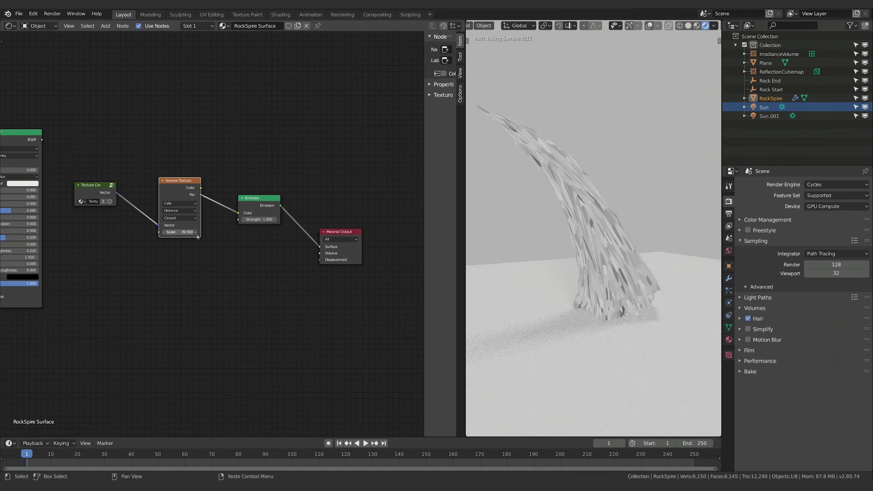
scroll(659, 289, up, 1)
scroll(659, 289, up, 2)
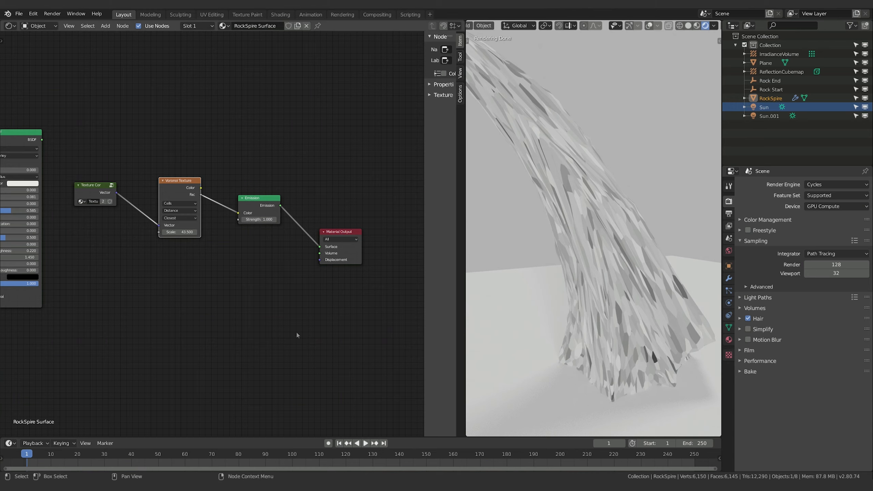
Step: Move the Emission and Material Output nodes farther from the Voronoi Texture to make room between them
middle_drag(318, 305, 277, 322)
drag(314, 252, 346, 254)
drag(214, 215, 270, 207)
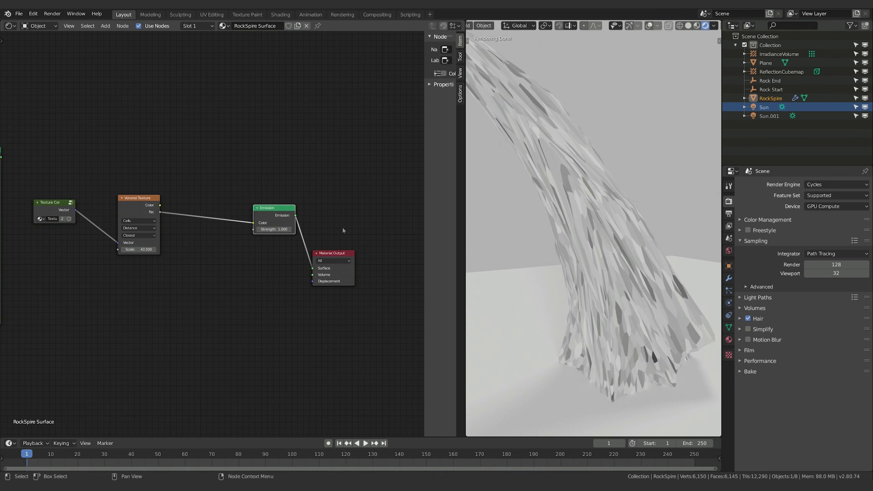
drag(335, 253, 350, 225)
click(271, 222)
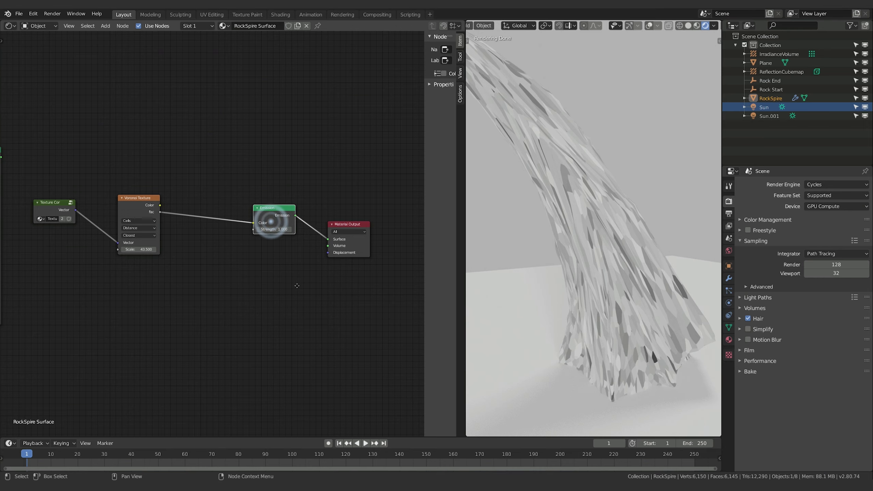
middle_drag(296, 284, 274, 295)
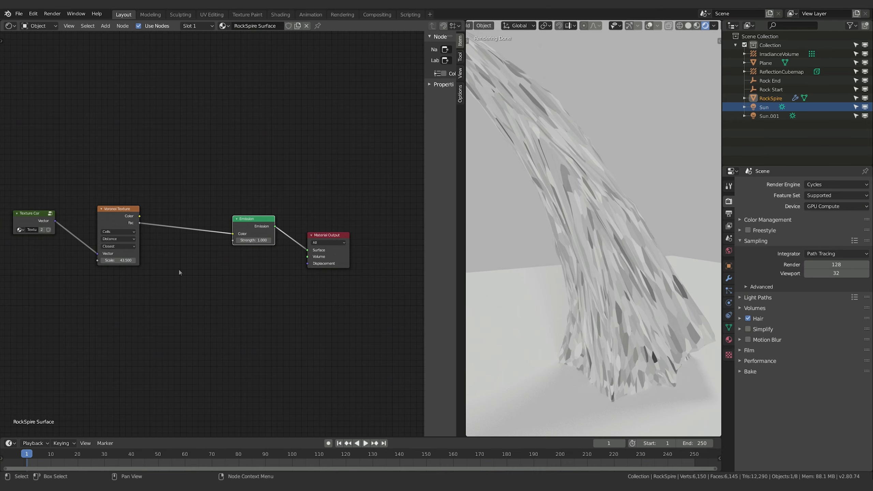
Step: Duplicate the Voronoi Texture node and place the copy directly below the original
middle_drag(179, 272, 255, 257)
click(176, 197)
middle_drag(187, 202, 186, 195)
key(shift+d)
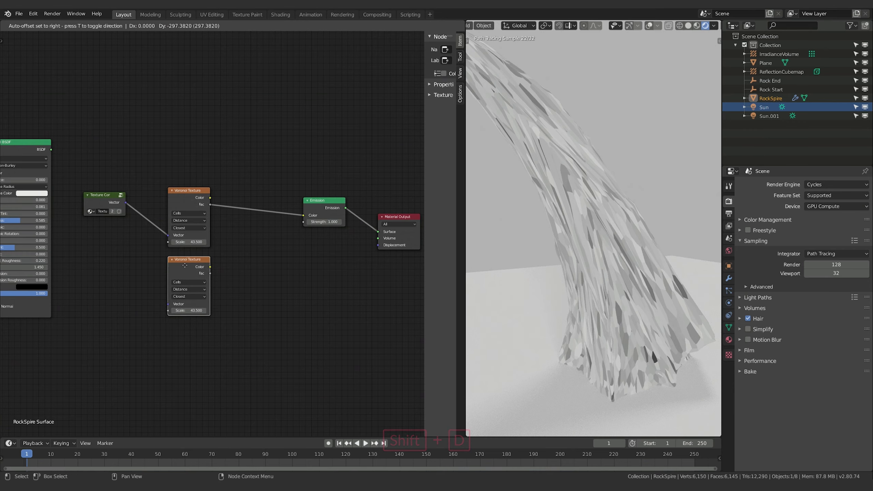
click(186, 261)
middle_drag(241, 286, 208, 291)
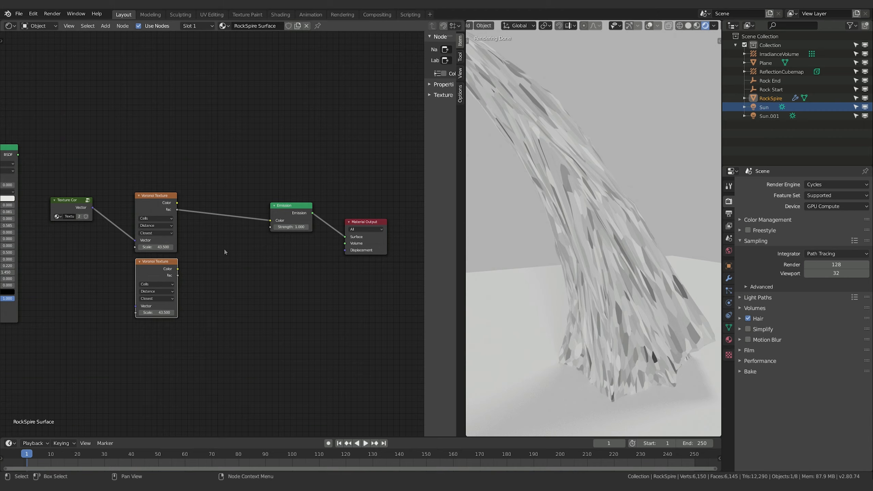
Step: Set the upper Voronoi Texture's Scale to 43.400 and open the lower copy's Scale for editing
click(162, 246)
text(43.5)
key(BackSpace)
text(4)
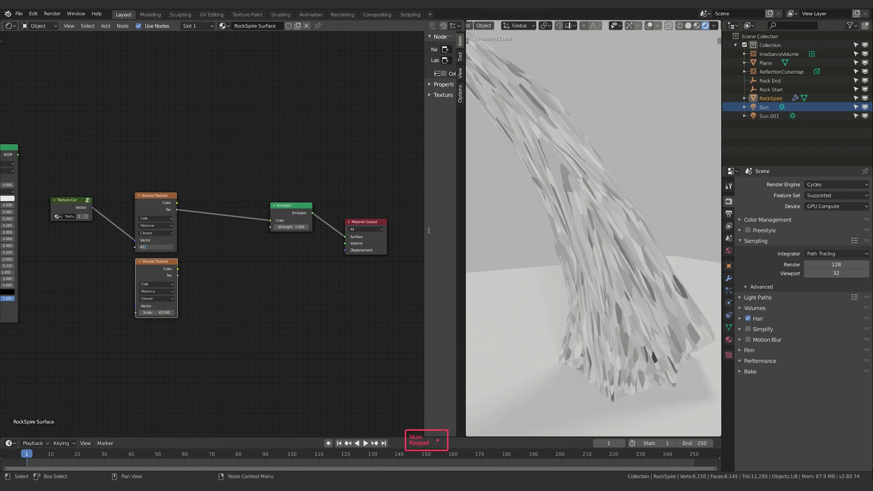
key(Return)
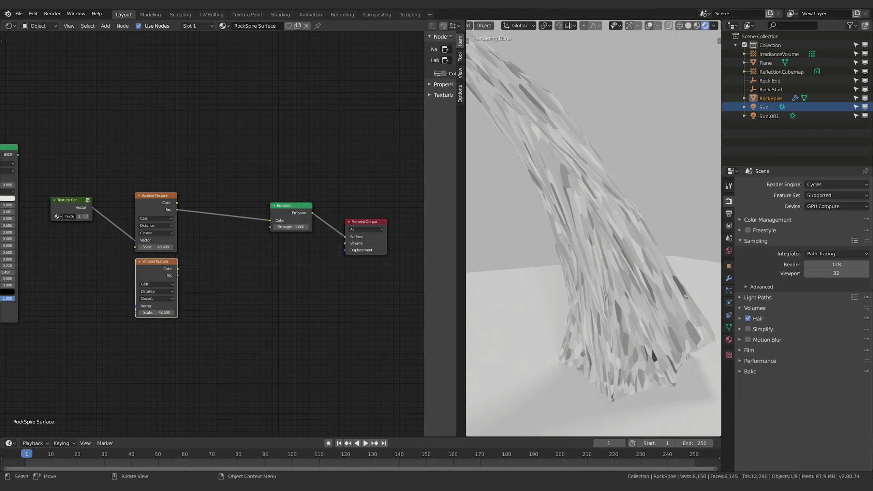
click(147, 205)
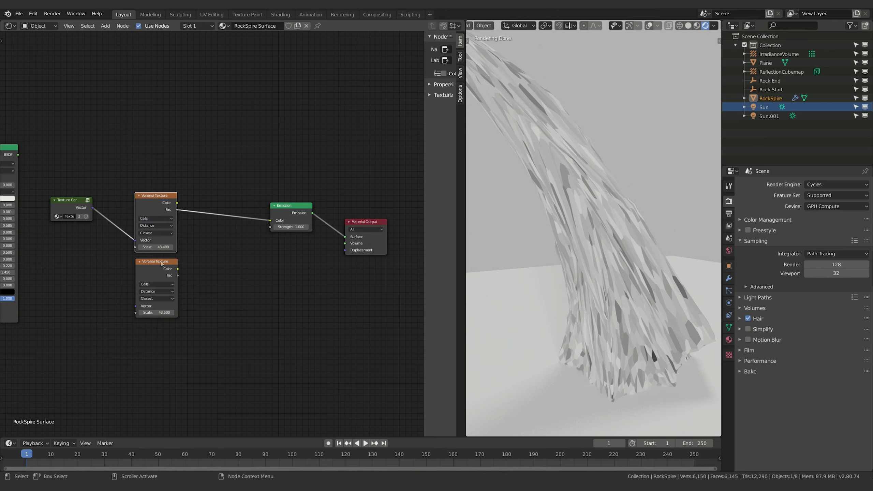
ctrl+click(160, 314)
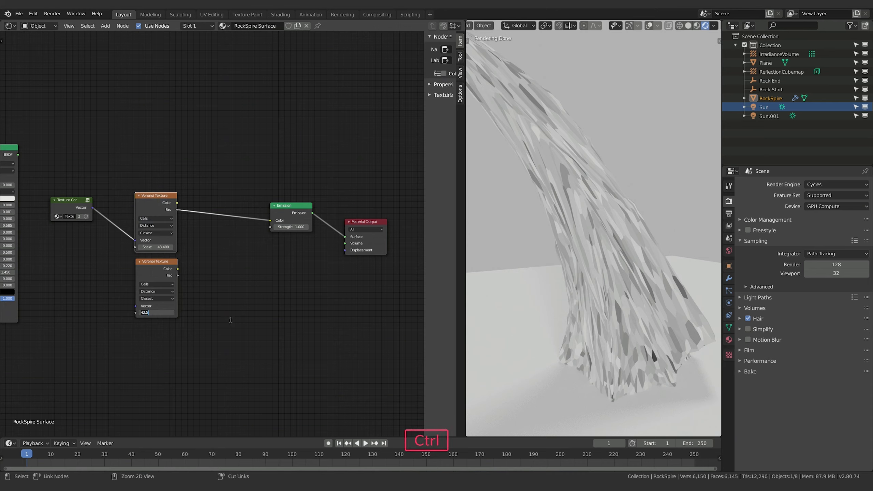
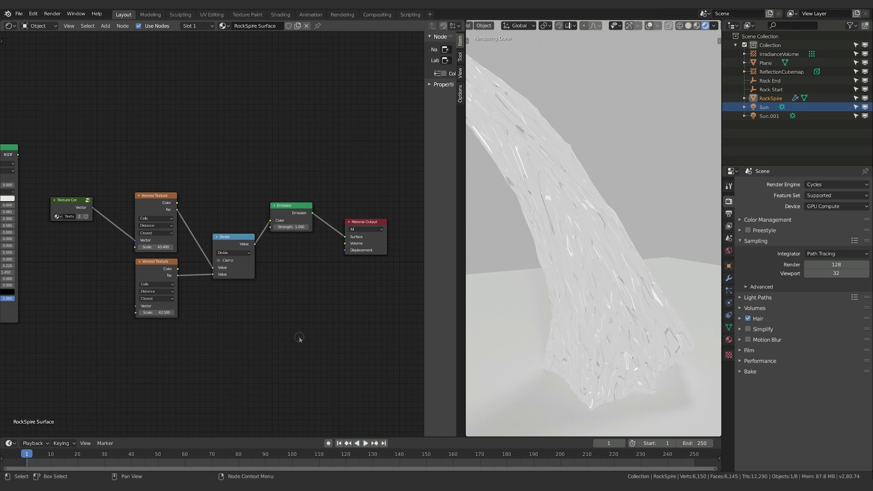
Step: Insert a Mapping node between the Texture Cor group and the upper Voronoi Texture, spacing out the surrounding nodes
middle_drag(299, 337, 343, 332)
click(114, 202)
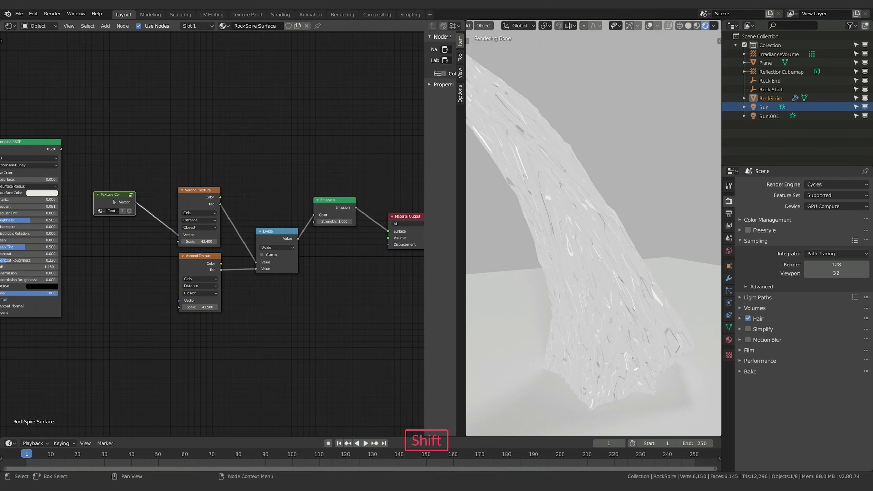
key(shift+a)
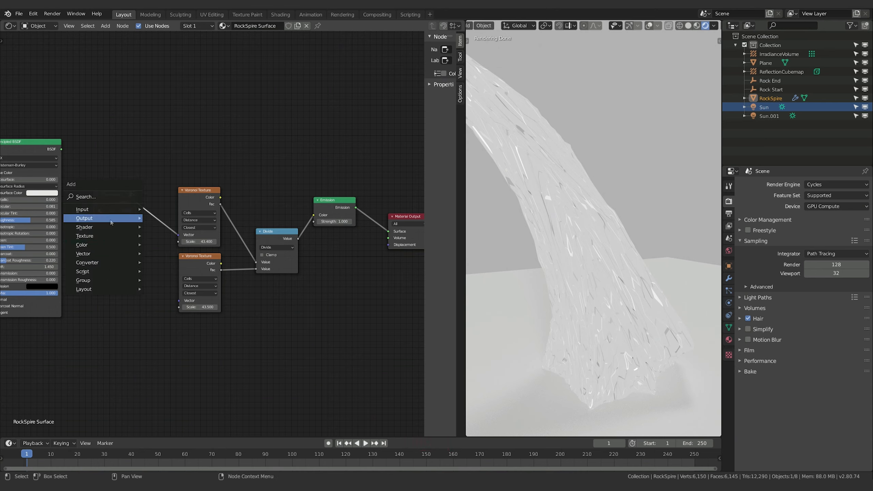
mouse_move(103, 253)
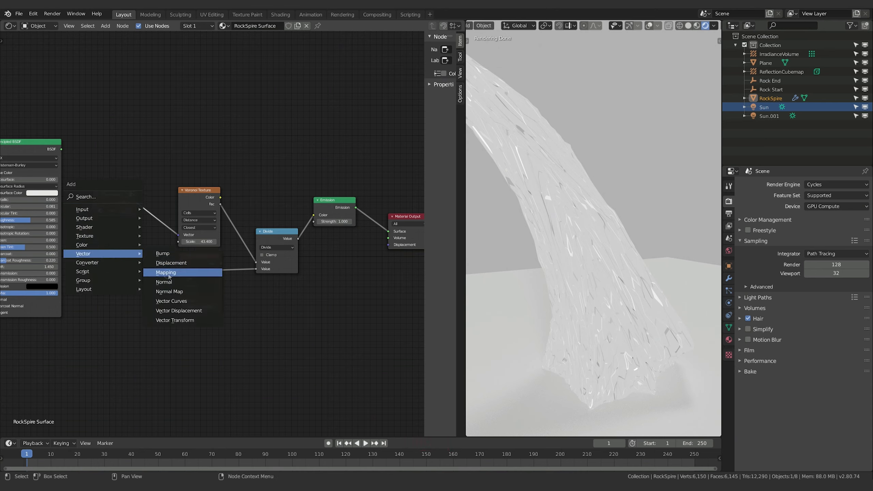
click(168, 274)
click(123, 251)
middle_drag(320, 311, 289, 314)
drag(173, 245, 174, 222)
middle_drag(262, 267, 260, 266)
drag(186, 216, 177, 179)
middle_drag(309, 295, 307, 304)
Step: Connect the Texture Cor group's Vector output to the lower Voronoi Texture's Vector input and reposition both nodes below the Mapping node
click(167, 279)
drag(167, 280, 276, 305)
middle_drag(272, 294, 249, 292)
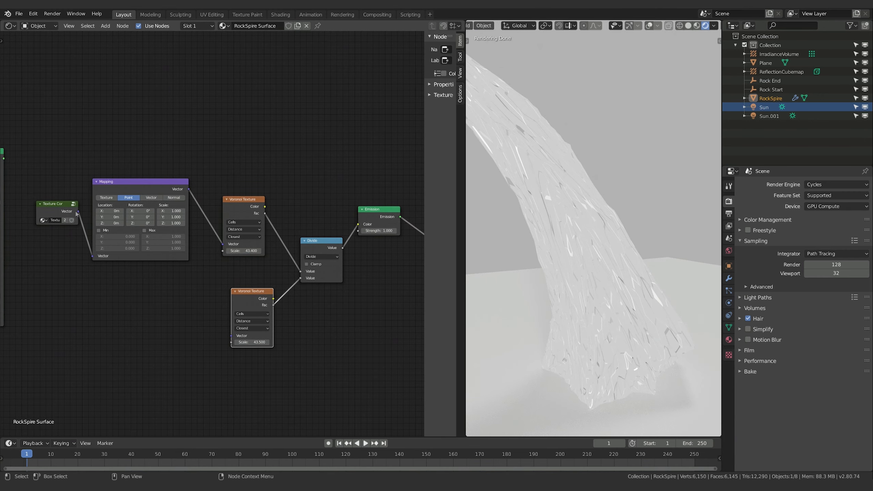
drag(78, 211, 231, 335)
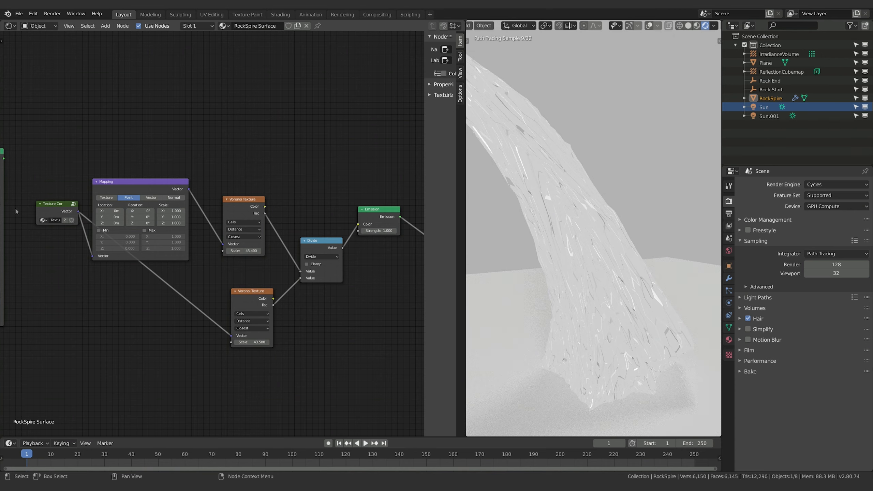
drag(48, 208, 74, 287)
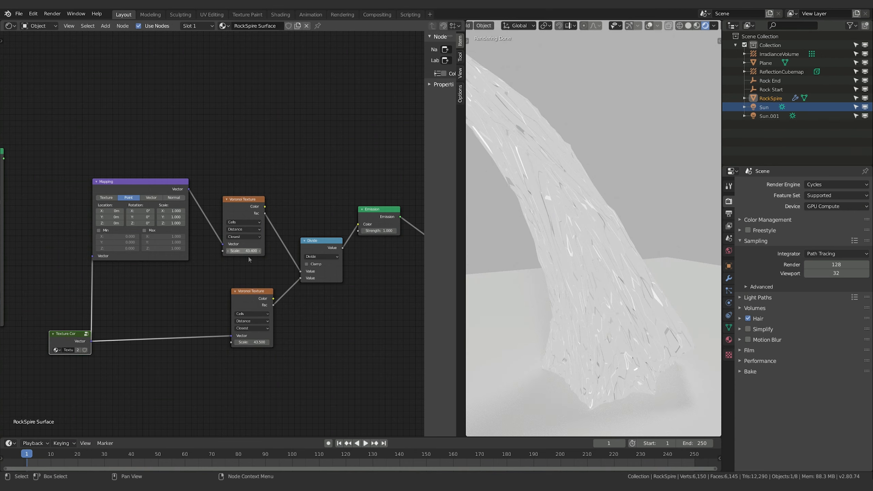
Step: Copy the lower Voronoi Texture's Scale of 43.500 to the upper Voronoi Texture
key(ctrl+c)
key(ctrl+v)
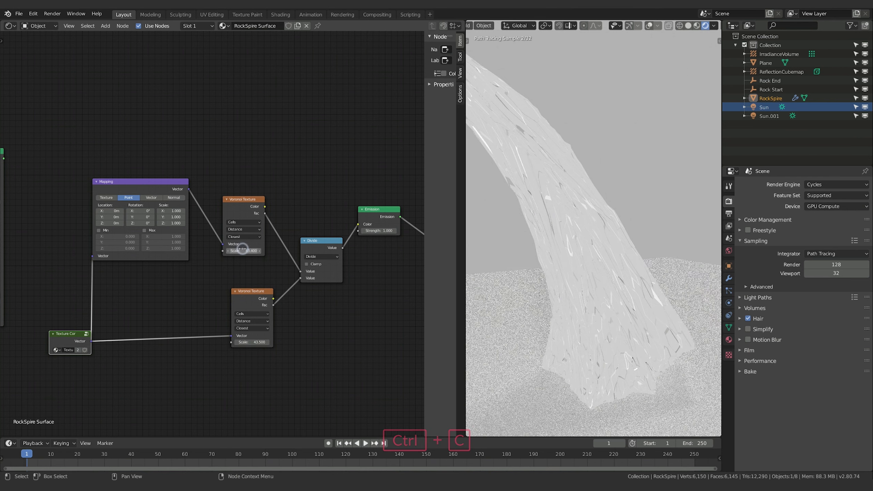
click(332, 370)
middle_drag(213, 296, 206, 293)
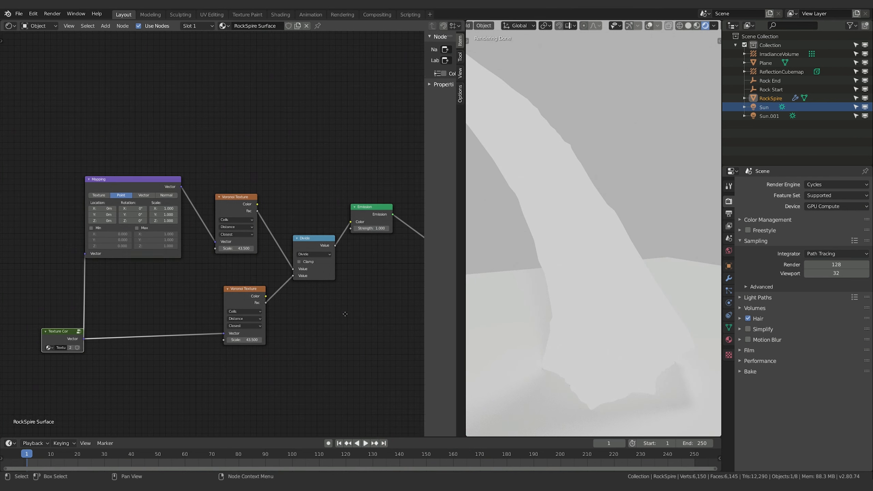
Step: Try Mapping X Location offsets of 1 m, 0.1 m and 0.001 m on the upper Voronoi branch
middle_drag(128, 222, 125, 217)
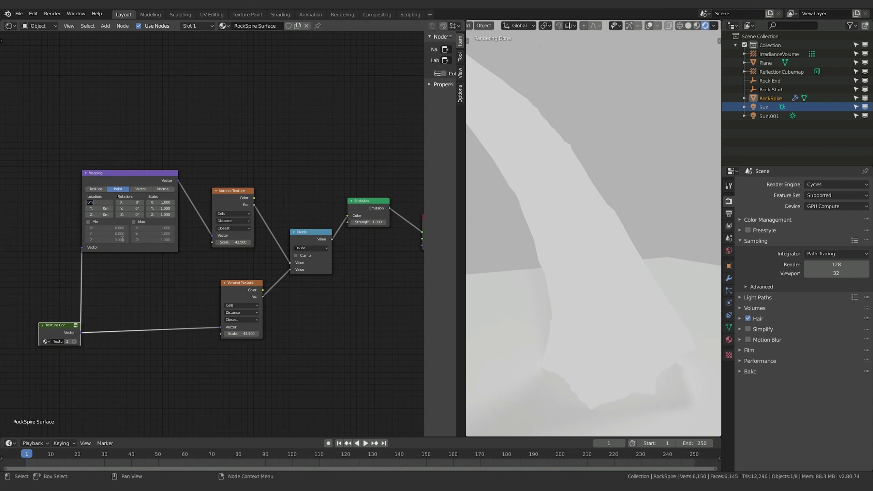
text(1)
key(Return)
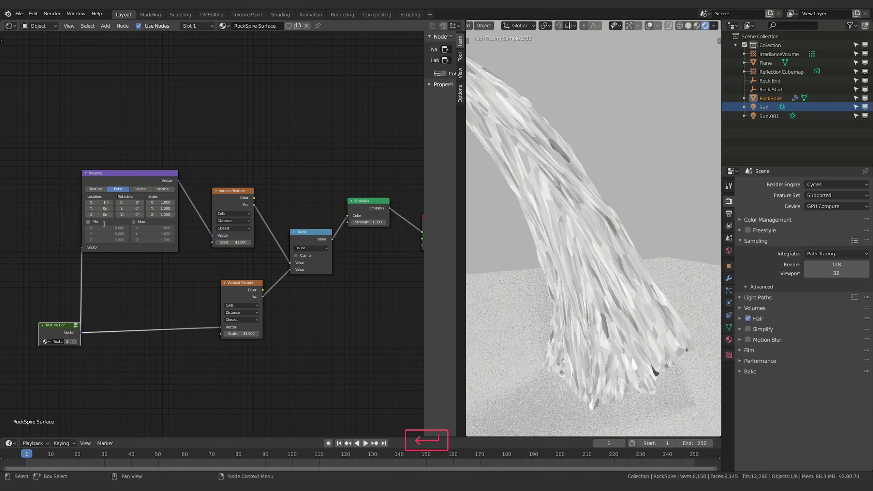
text(0.1)
key(Return)
click(98, 203)
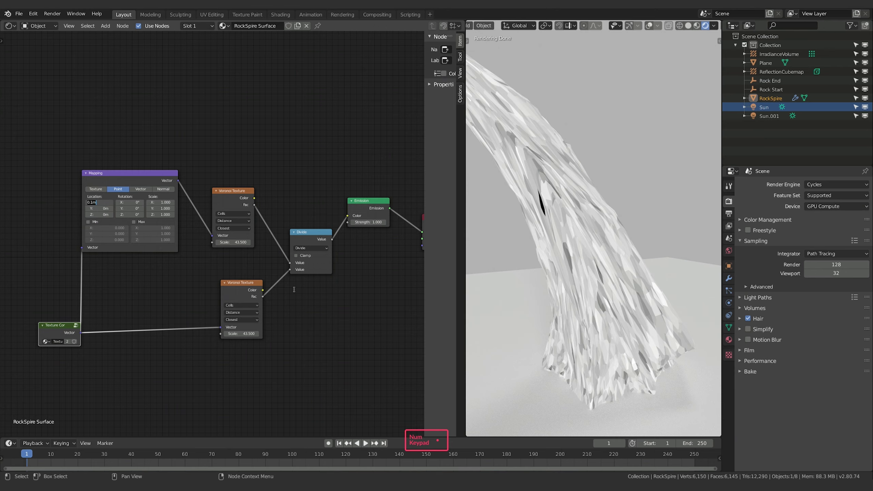
text(.001)
key(Return)
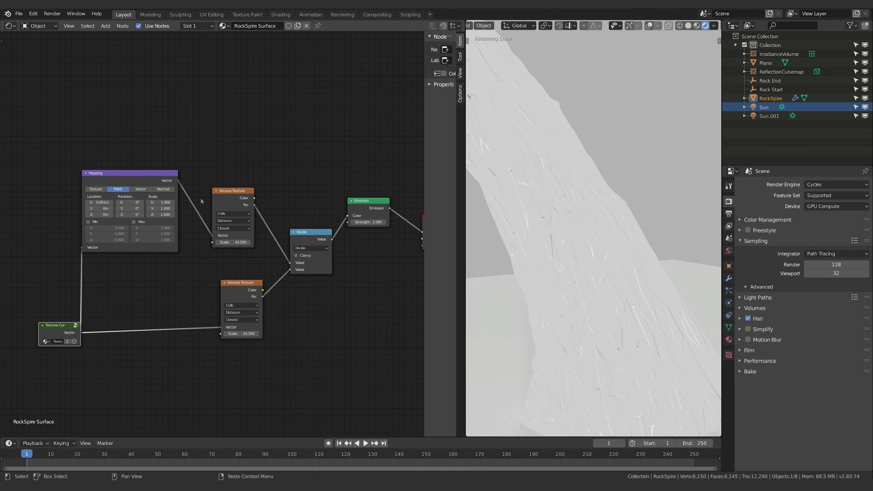
Step: Try a smaller Mapping X Location offset of 0.0001 m
click(110, 202)
click(103, 202)
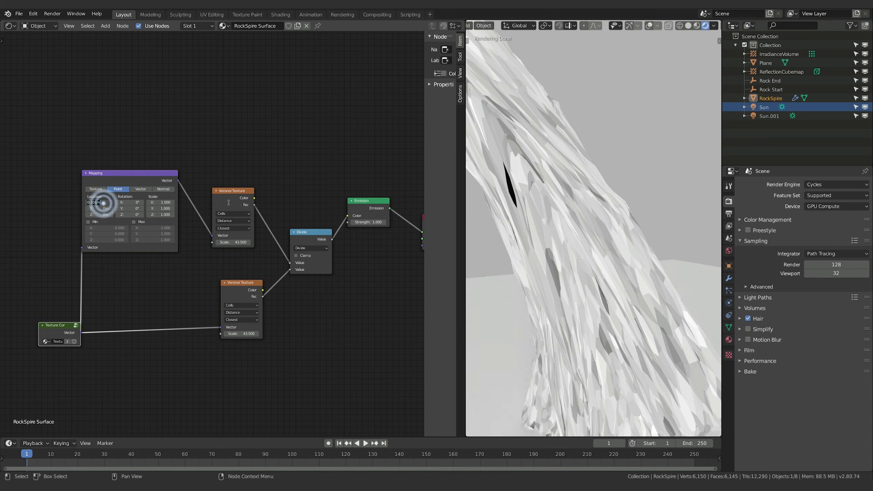
text(.0001)
key(Return)
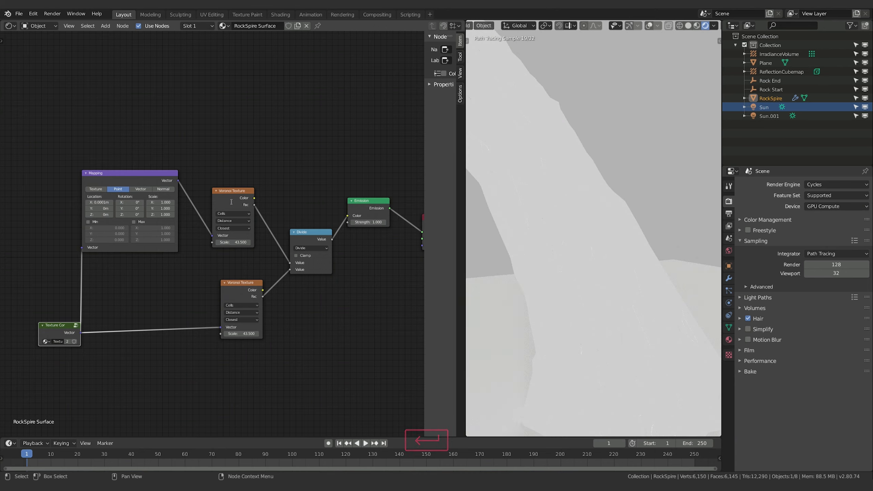
Step: Inspect the crack pattern on the spire and set the Mapping node's X Location to 0.001 m
scroll(676, 326, up, 2)
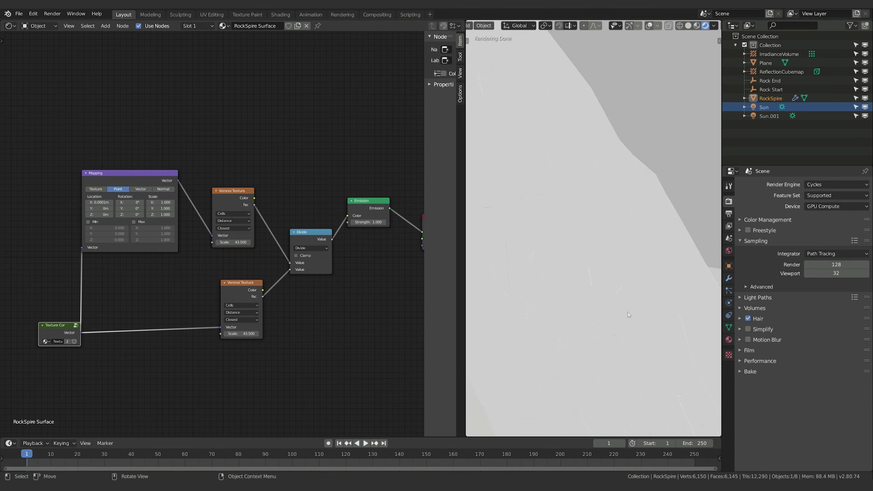
scroll(627, 314, down, 2)
click(95, 202)
text(.001)
key(Return)
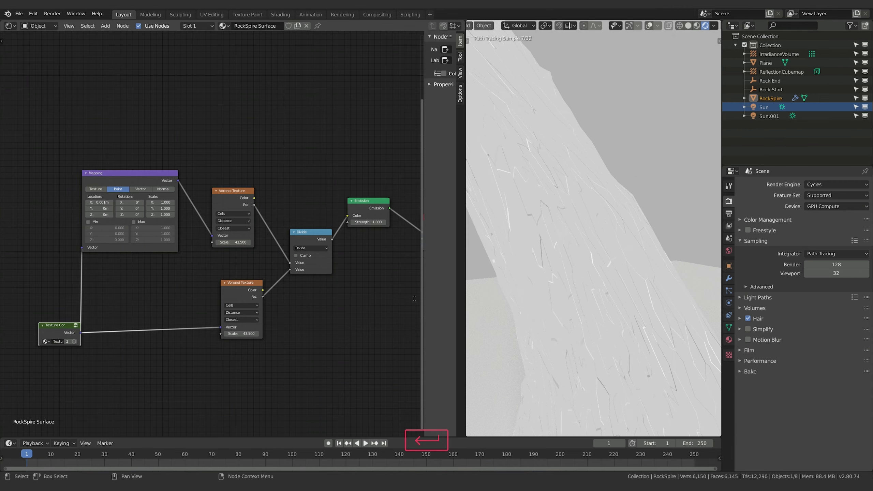
Step: Enable Clamp on the Divide node and check the cracks on the rock spire up close
scroll(643, 356, down, 2)
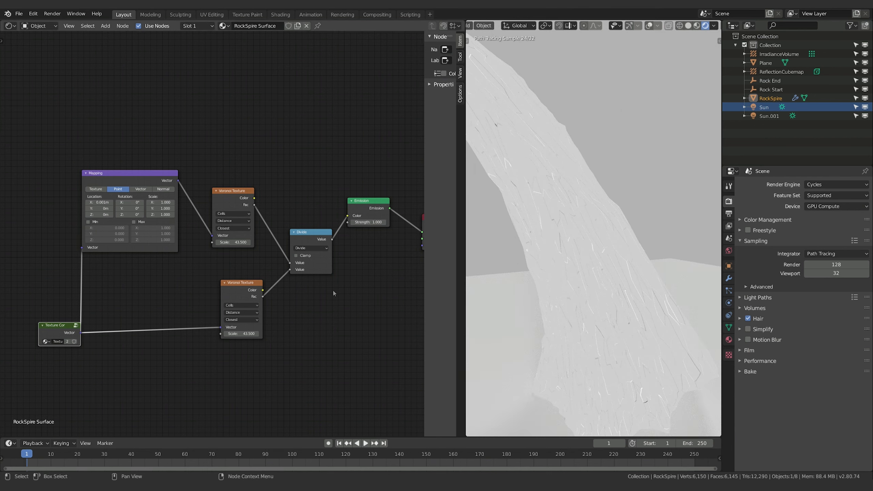
click(296, 256)
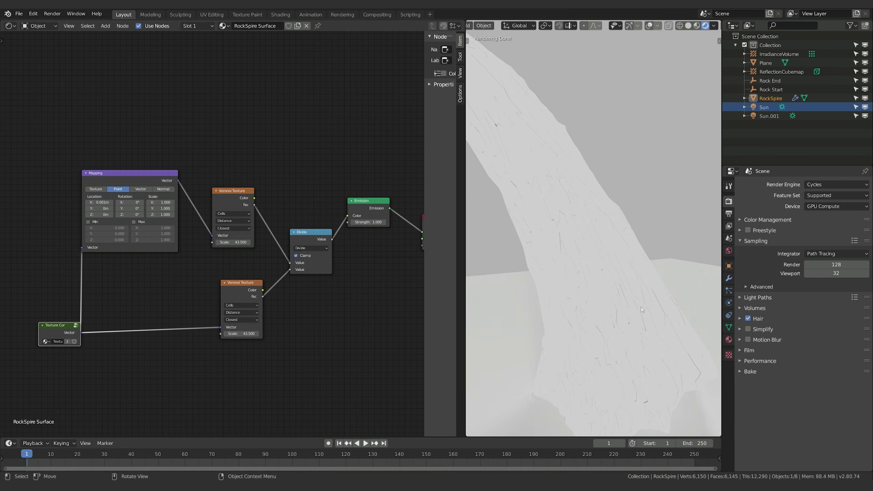
scroll(641, 307, up, 2)
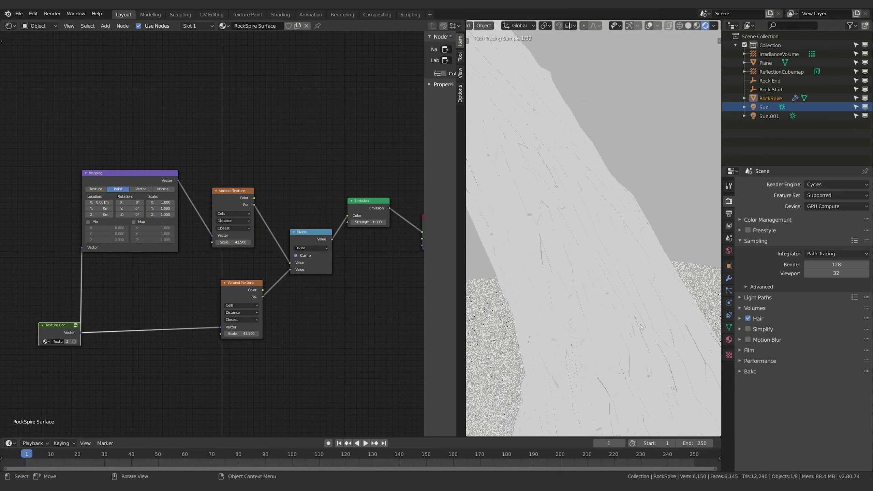
middle_drag(536, 278, 638, 338)
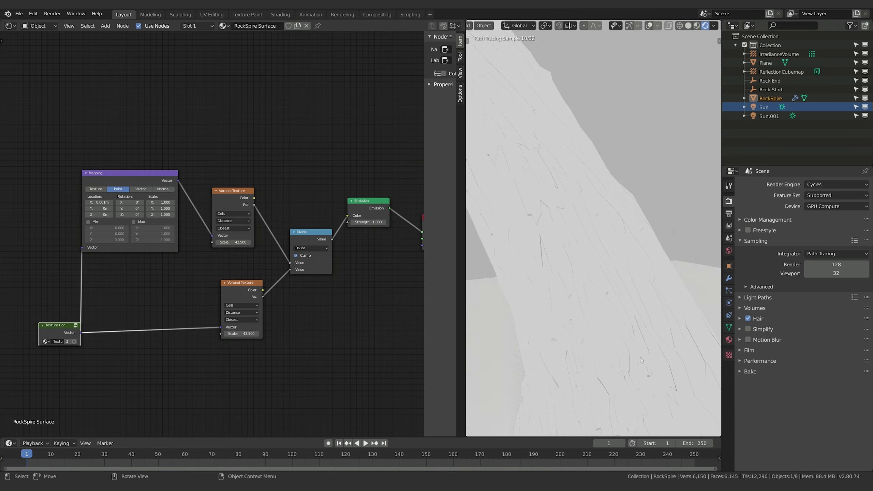
middle_drag(664, 366, 621, 303)
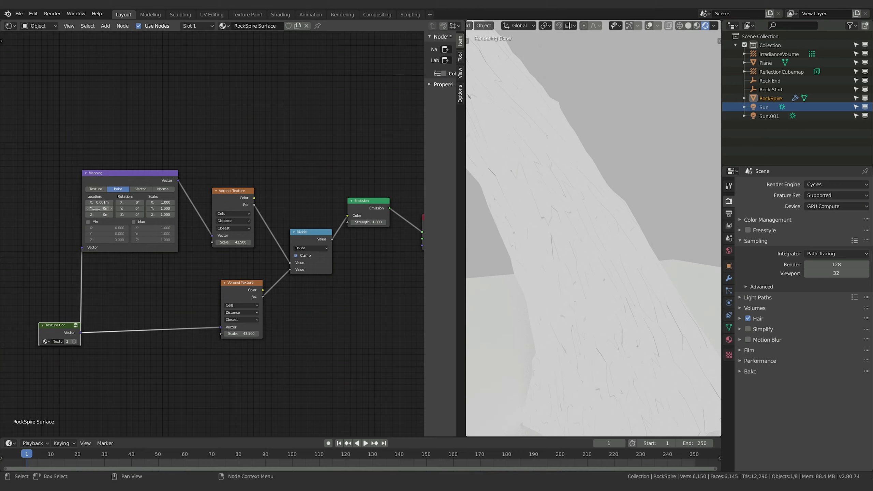
Step: Copy the Mapping node's X Location of 0.001 m into its Y and Z Location values
key(ctrl+c)
key(ctrl+v)
key(ctrl+v)
key(Return)
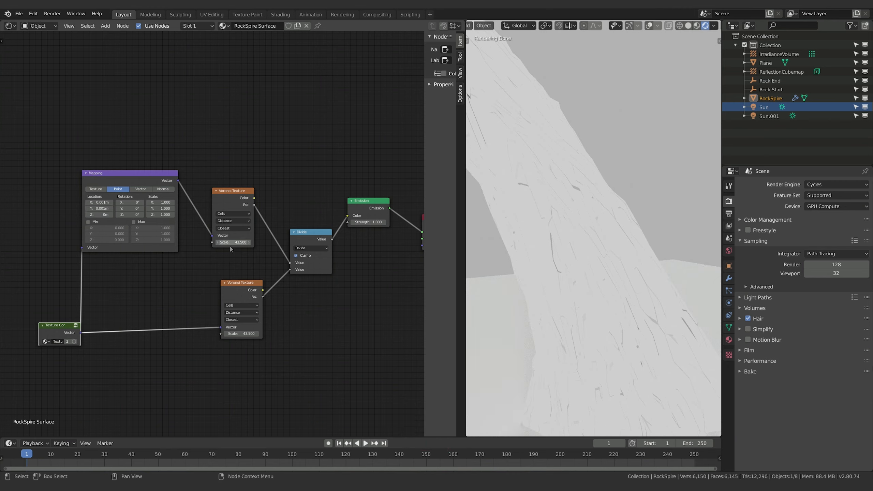
double_click(102, 209)
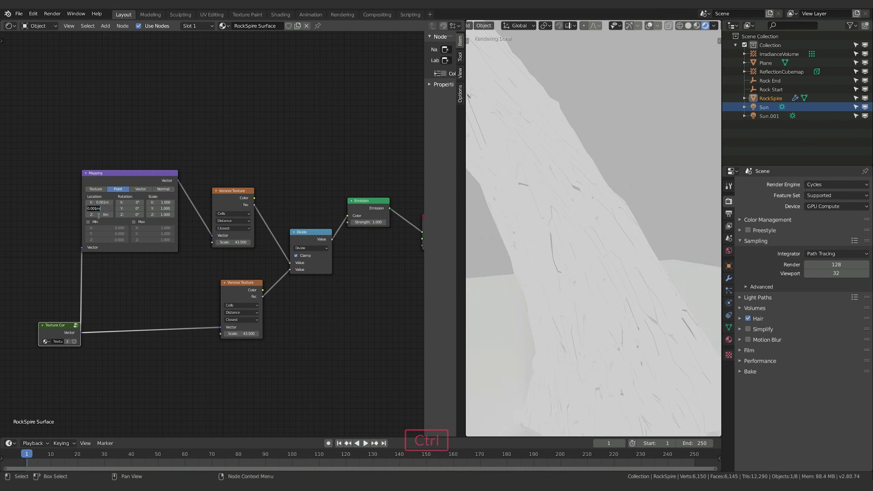
click(100, 214)
key(ctrl+v)
key(Return)
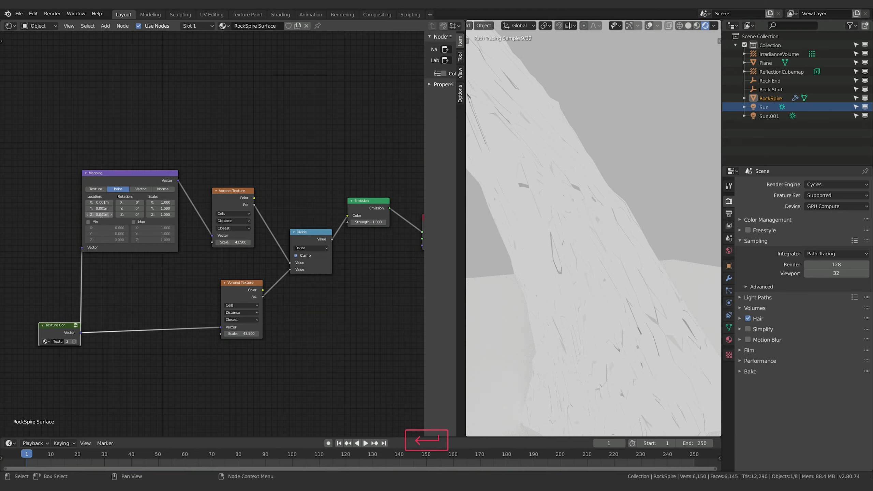
Step: Examine the crack pattern closely, then reset the Mapping node's Z and Y Location to 0 m
scroll(584, 285, up, 1)
scroll(574, 289, down, 1)
scroll(567, 291, up, 1)
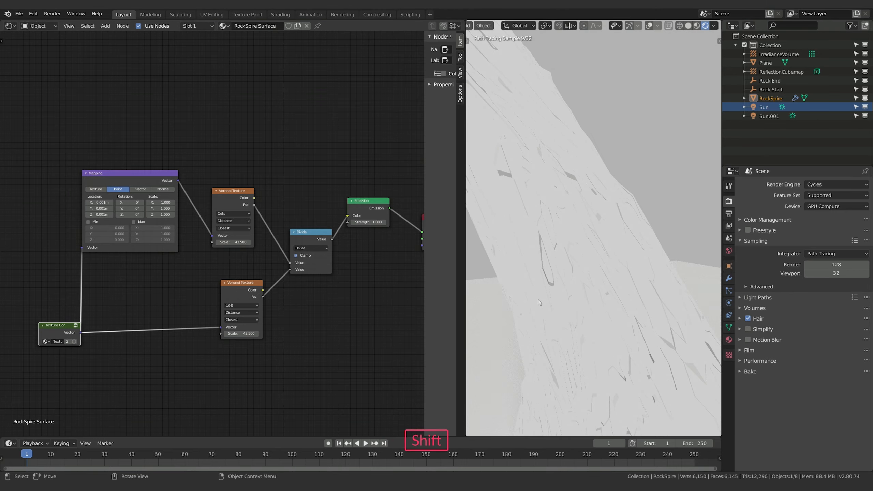
mouse_move(538, 299)
shift+middle_down()
mouse_move(633, 286)
mouse_move(603, 284)
mouse_move(637, 303)
shift+middle_up()
scroll(649, 339, up, 3)
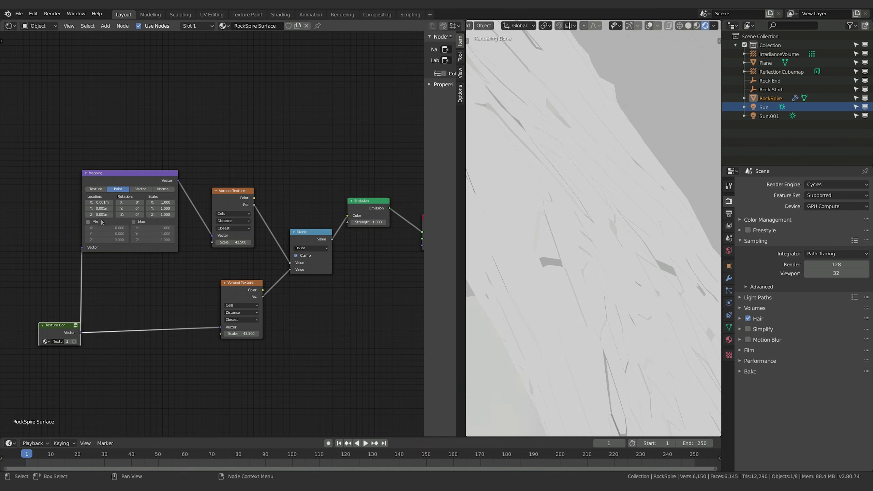
text(0)
key(Return)
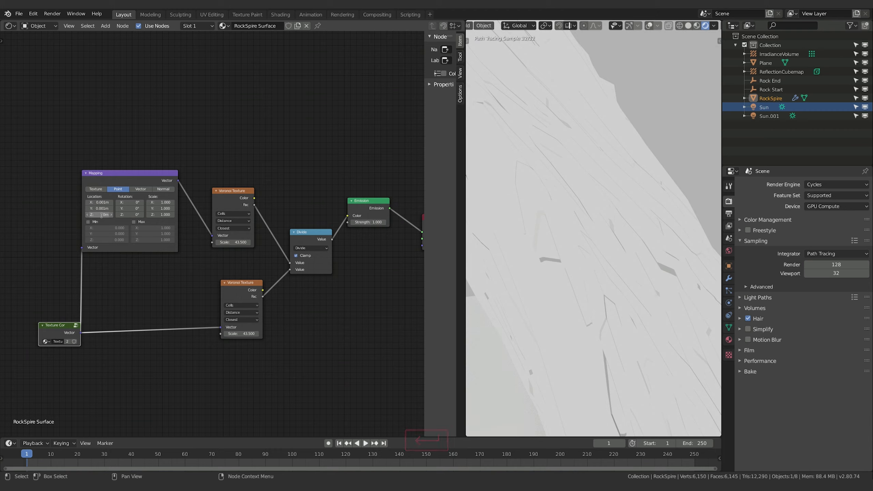
double_click(103, 208)
text(0)
key(Return)
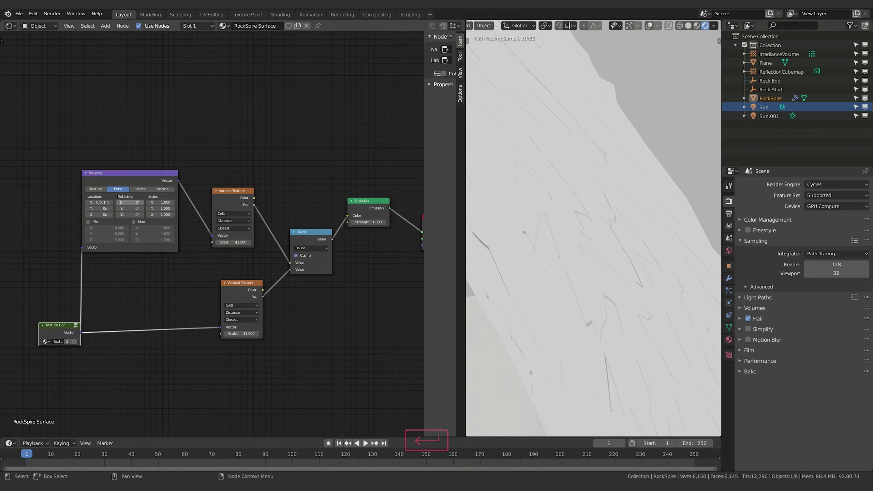
Step: Set the Mapping node's Y Location to -0.00001 m
double_click(99, 209)
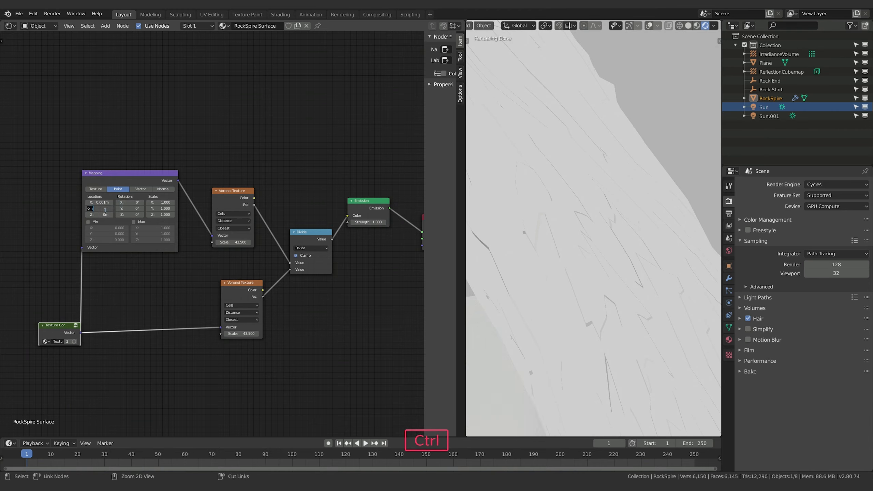
key(ctrl+v)
key(Left)
key(Left)
key(Left)
key(Left)
text(0)
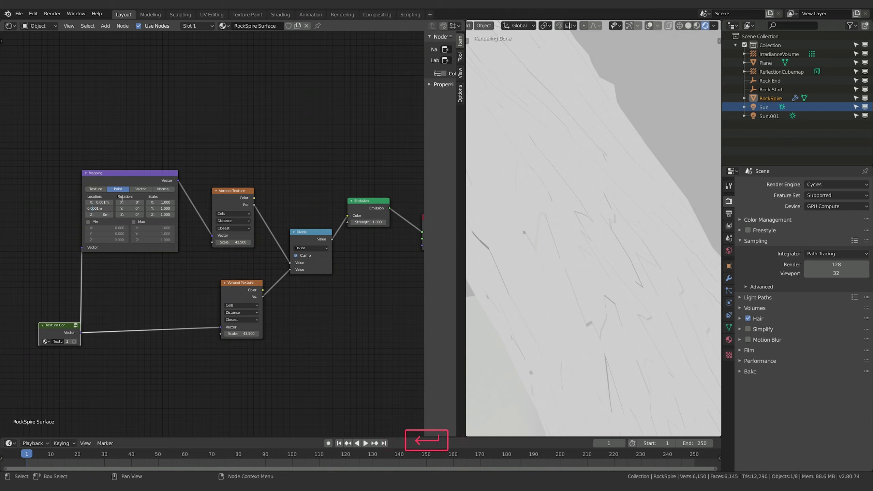
click(93, 208)
text(0)
Step: Try an X Location of 0.0001 m on the Mapping node
click(97, 202)
click(97, 202)
key(Left)
text(0)
key(Return)
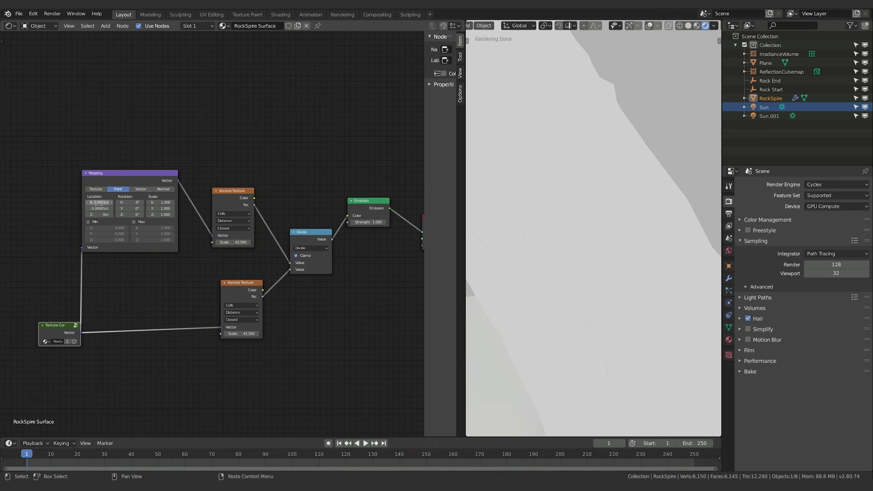
Step: Set the Mapping node's X Location to 0.0005 m and check the cracks along the rock spire from near and far
click(103, 202)
key(Left)
key(Left)
key(shift+Right)
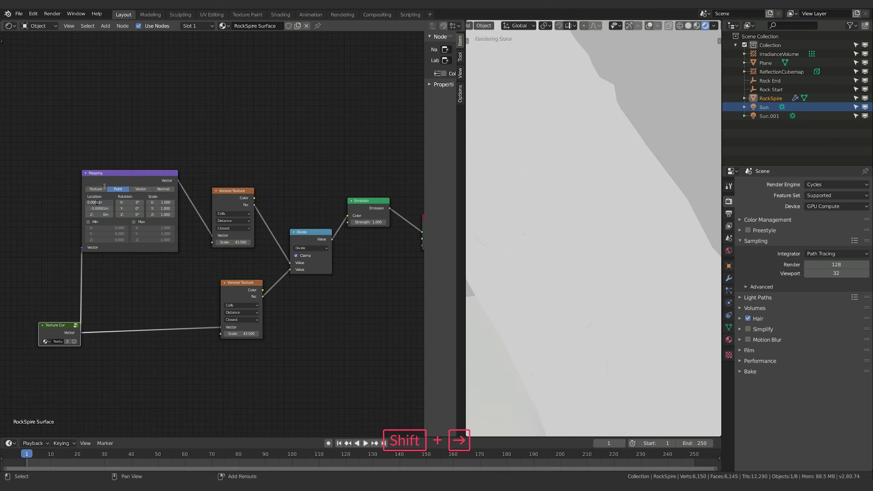
text(5)
key(Return)
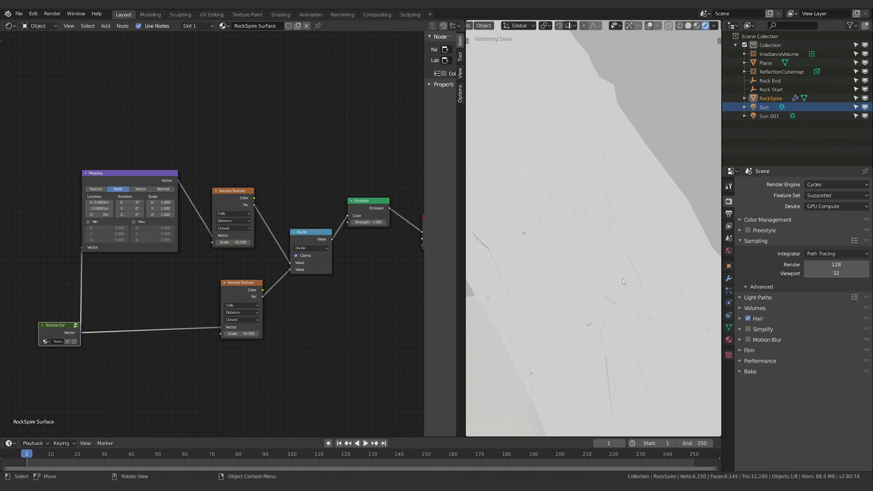
scroll(660, 326, down, 4)
scroll(655, 337, up, 5)
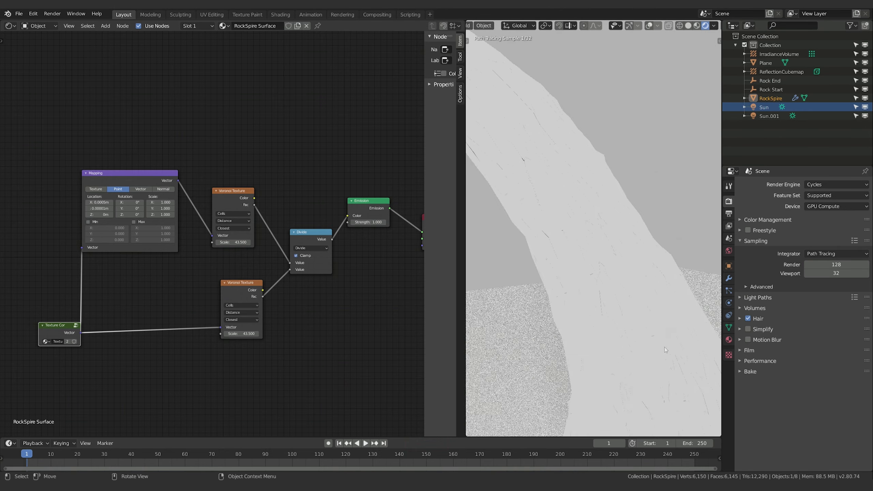
scroll(651, 352, down, 4)
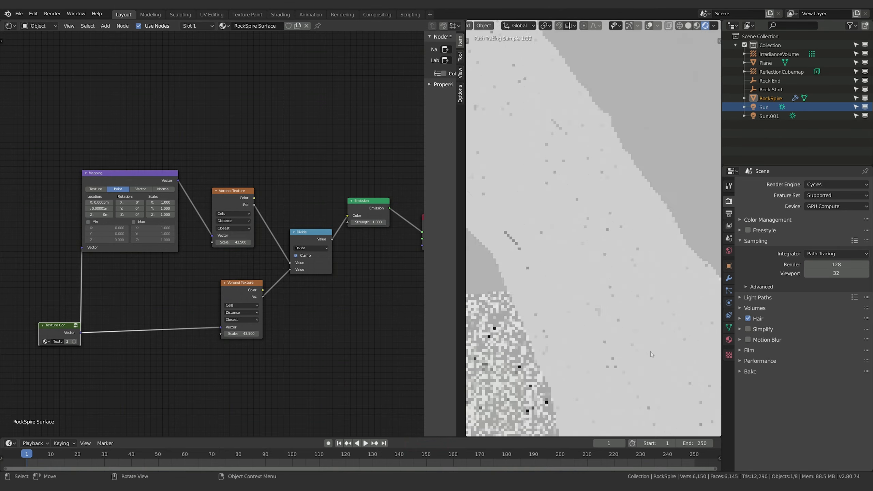
shift+middle_drag(667, 362, 645, 314)
scroll(662, 349, up, 1)
scroll(661, 348, up, 3)
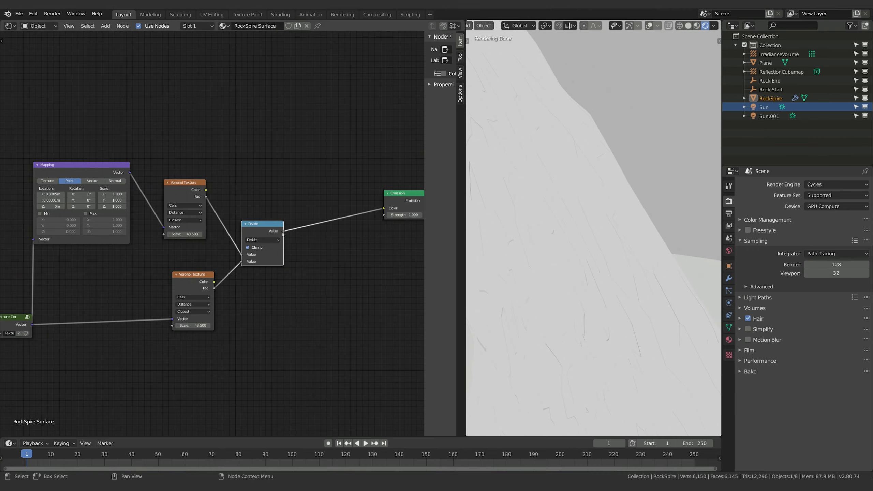
Step: Insert a Math node between the Divide and Emission nodes and set its operation to Greater Than
click(316, 295)
key(shift+a)
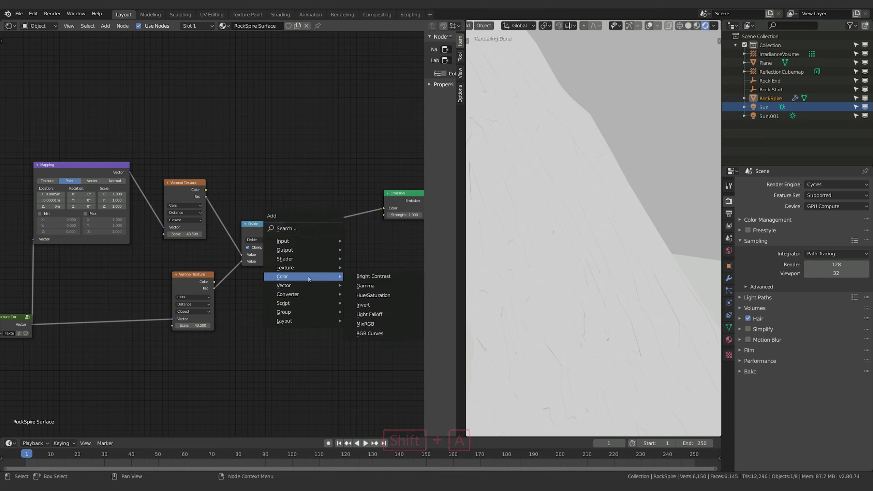
mouse_move(304, 288)
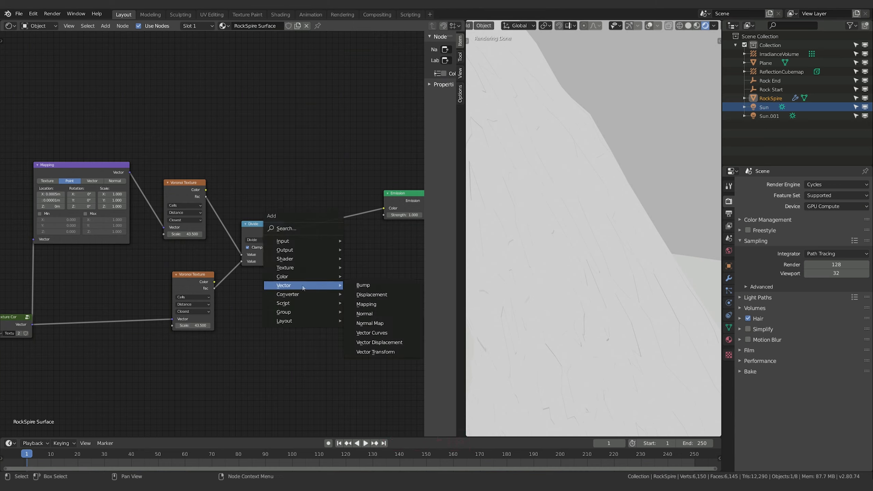
click(367, 342)
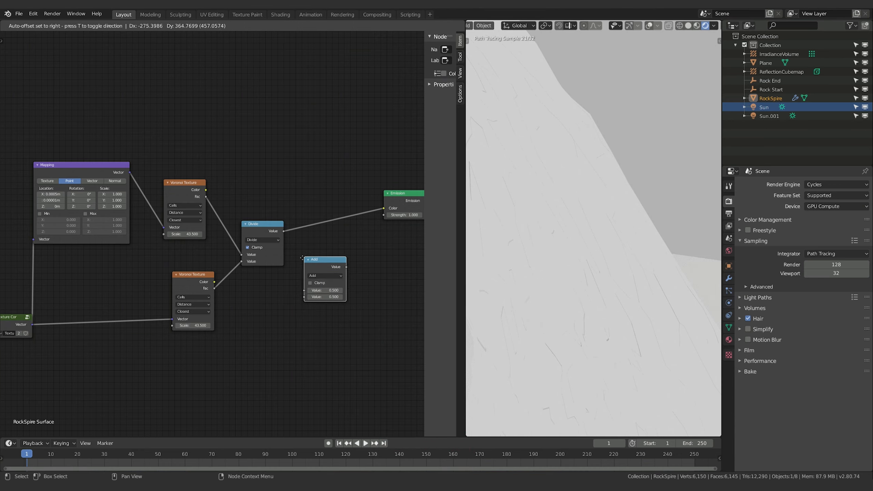
click(303, 213)
click(329, 233)
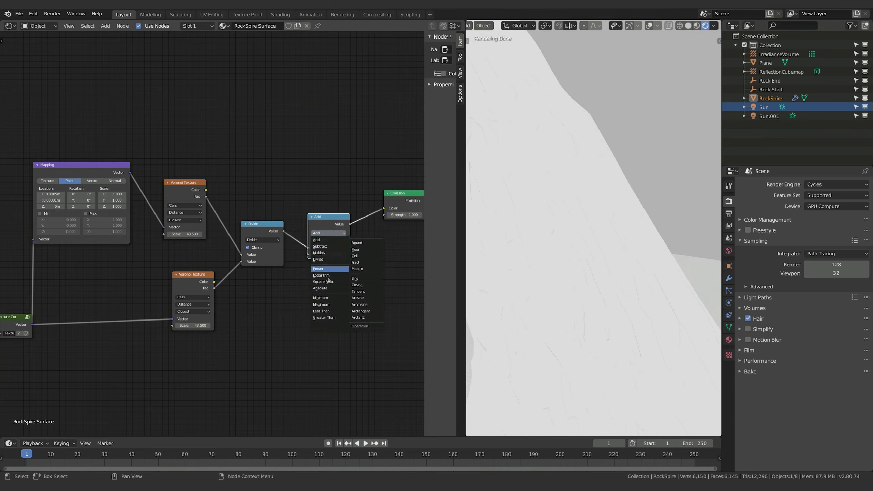
click(328, 317)
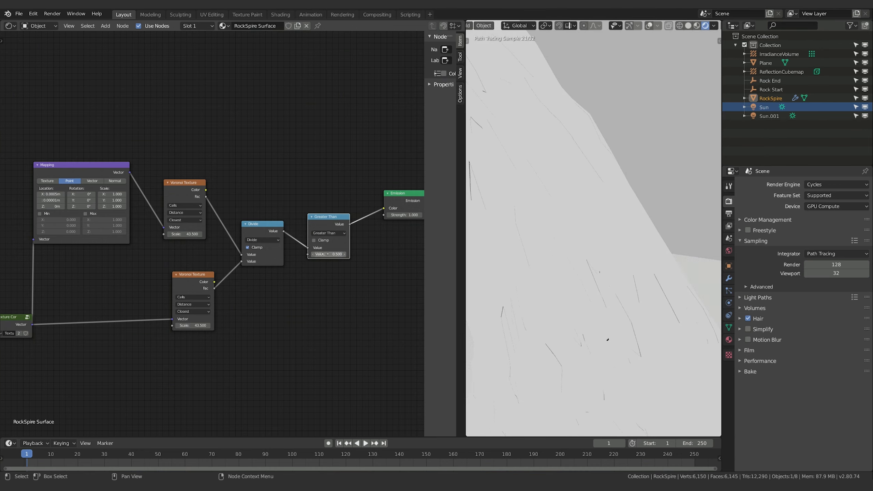
Step: Enable Clamp on the Greater Than node, try different thresholds against the crack preview, and set the threshold to 0.8
click(313, 240)
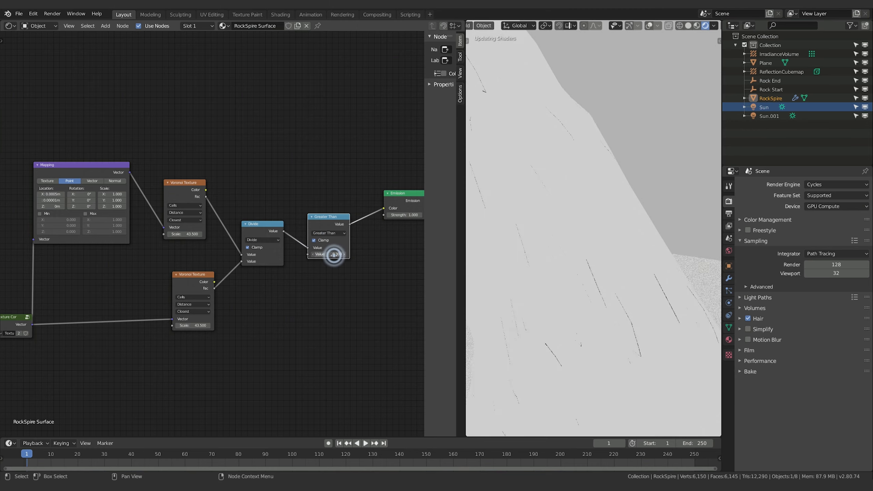
drag(335, 253, 336, 255)
ctrl+scroll(334, 255, up, 8)
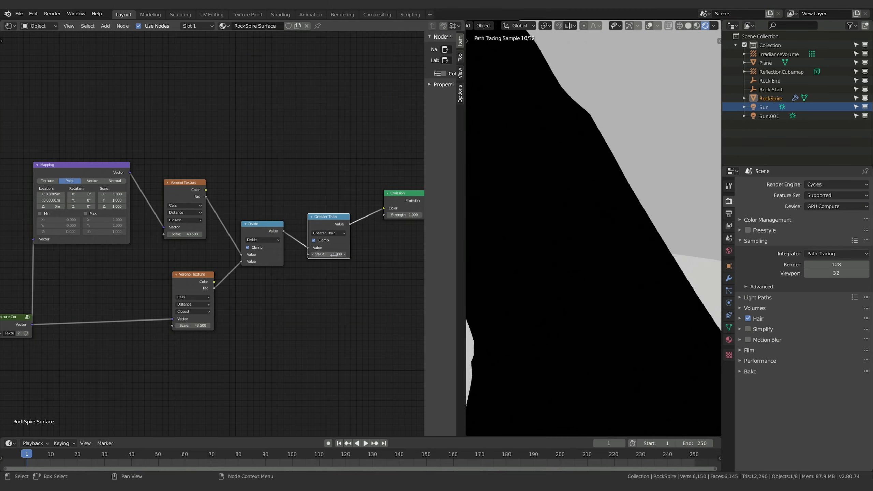
ctrl+scroll(335, 254, down, 1)
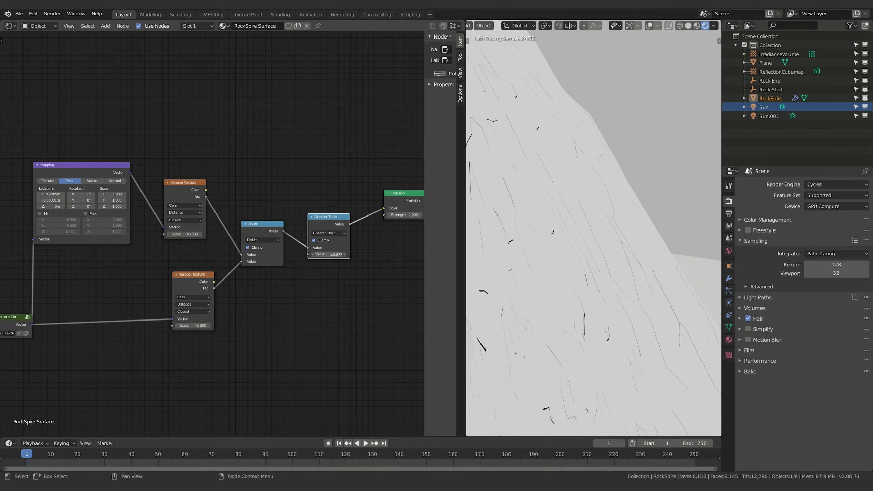
click(335, 255)
text(0.8)
key(Return)
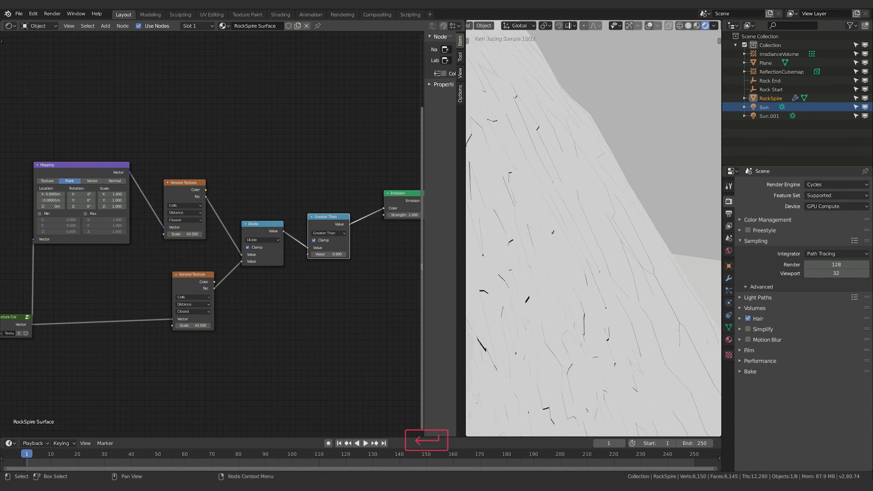
Step: Duplicate the Greater Than node below the original and change the copy's operation to Less Than
click(324, 217)
key(shift+d)
click(323, 280)
click(329, 291)
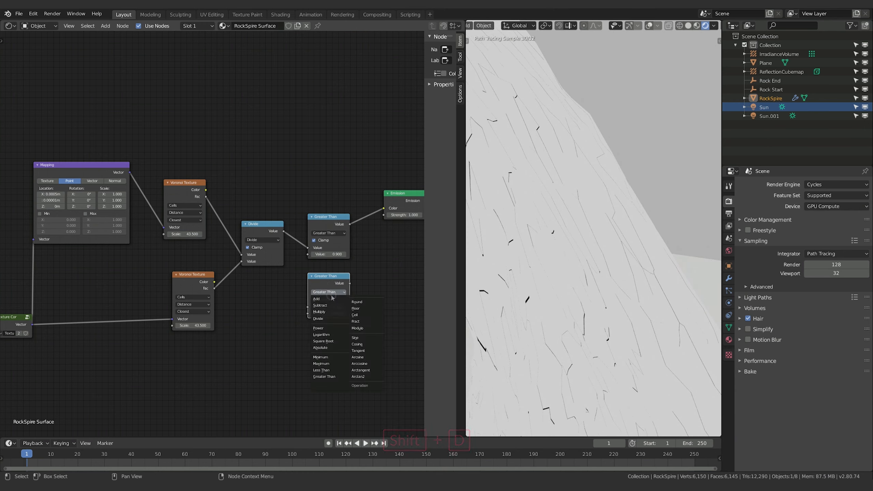
click(331, 370)
Step: Insert the Less Than node into the link between the Greater Than and Emission nodes
click(331, 282)
key(g)
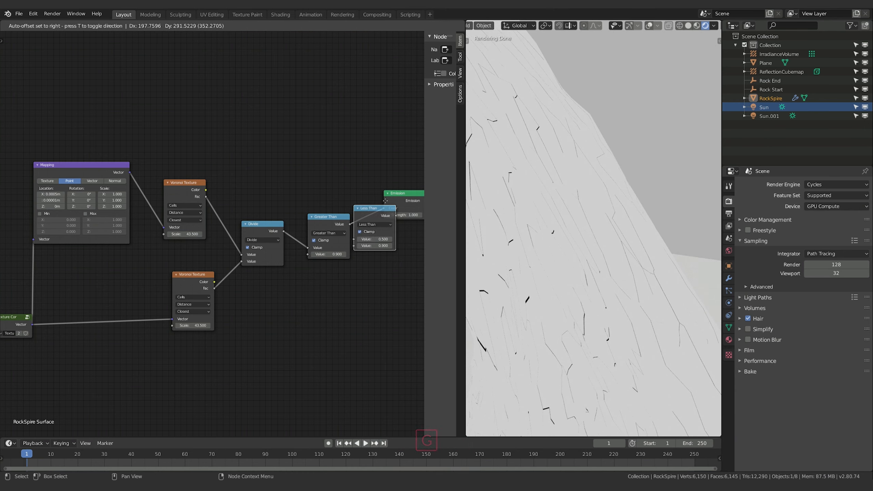
click(385, 201)
click(333, 351)
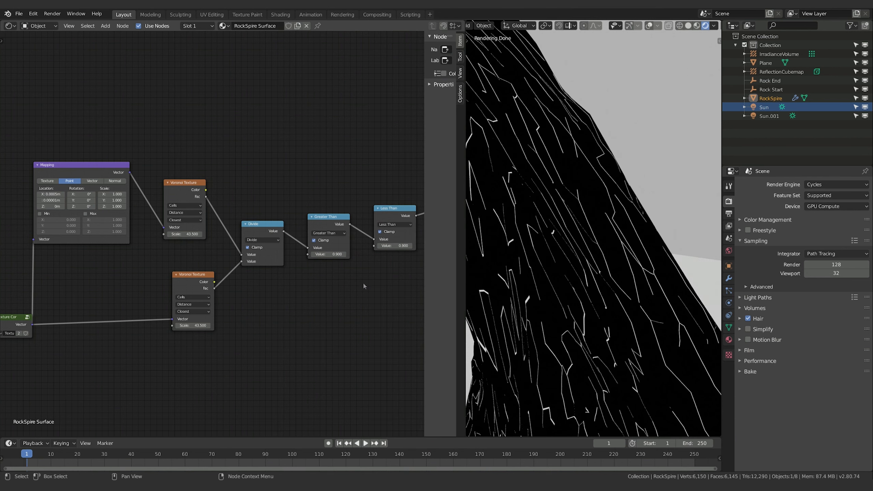
Step: Tidy the node layout by moving the Less Than node close beside the Greater Than node
middle_drag(364, 287, 333, 300)
drag(240, 222, 241, 219)
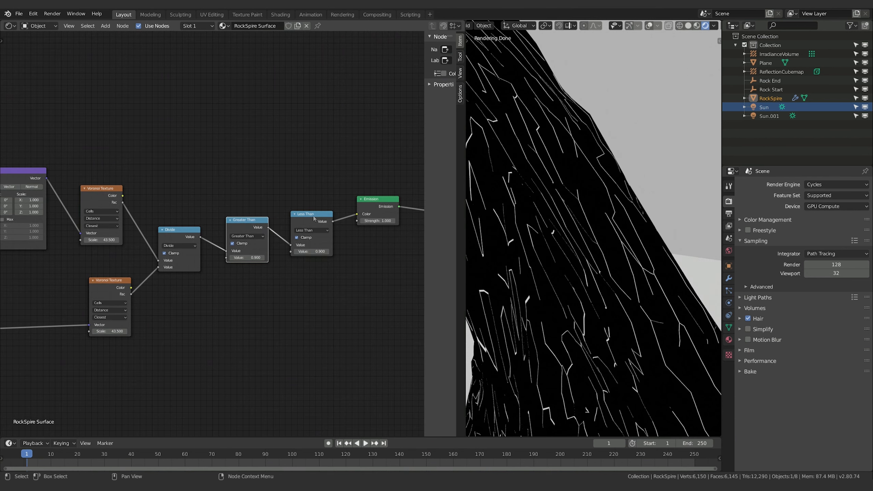
drag(308, 215, 290, 216)
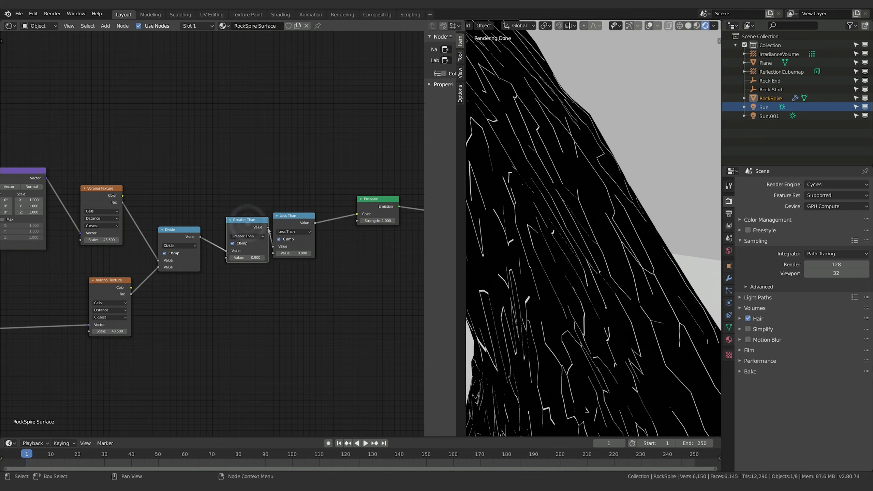
Step: Preview the Greater Than and Divide outputs through the Emission shader, and inspect the crack pattern across the whole rock spire
drag(268, 227, 363, 217)
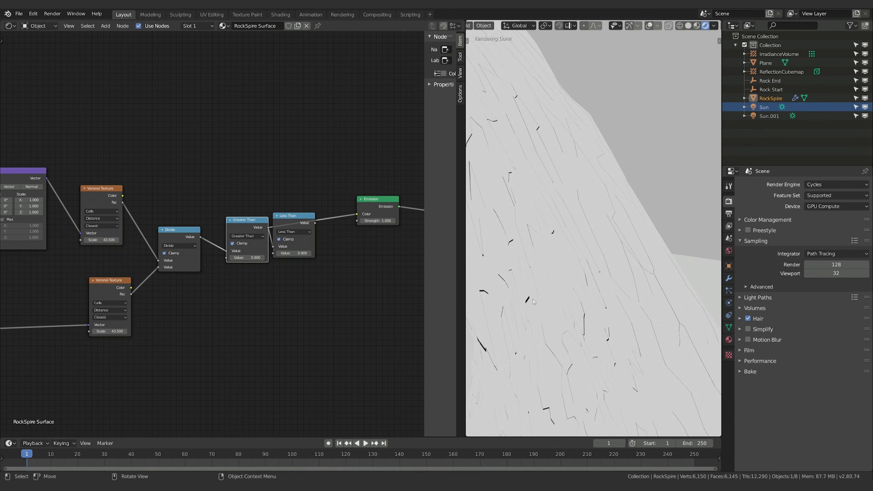
drag(199, 238, 356, 214)
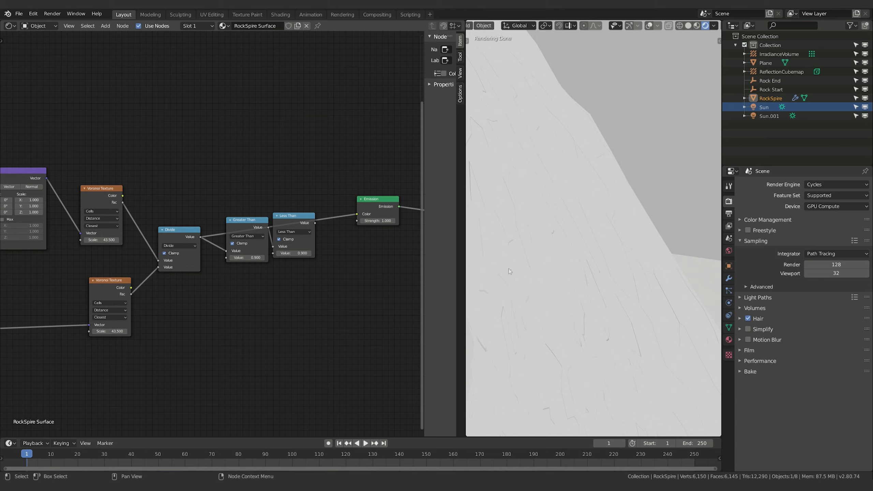
drag(269, 227, 356, 214)
click(367, 310)
click(287, 305)
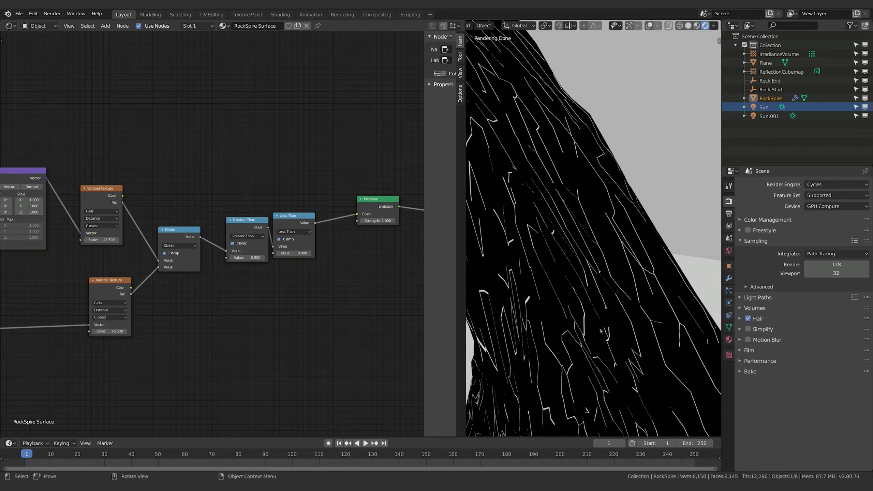
middle_drag(567, 322, 629, 339)
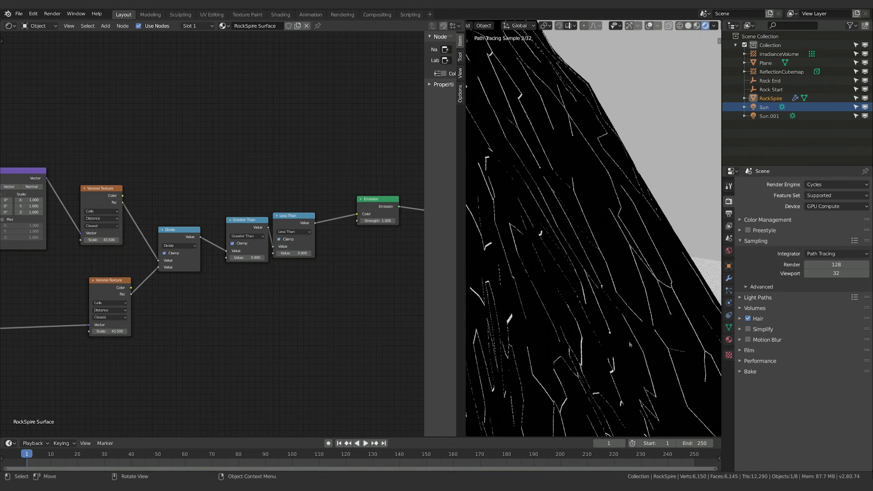
scroll(619, 330, down, 6)
shift+middle_drag(585, 317, 533, 364)
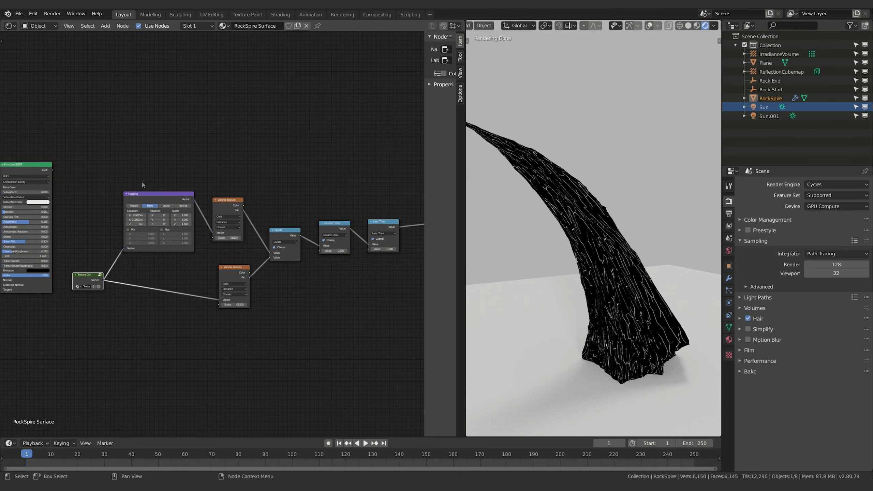
Step: Combine the texture coordinate, Mapping, Voronoi Texture, Divide, Greater Than and Less Than nodes into one node group
key(b)
drag(76, 161, 392, 346)
middle_drag(381, 352, 285, 346)
key(ctrl+g)
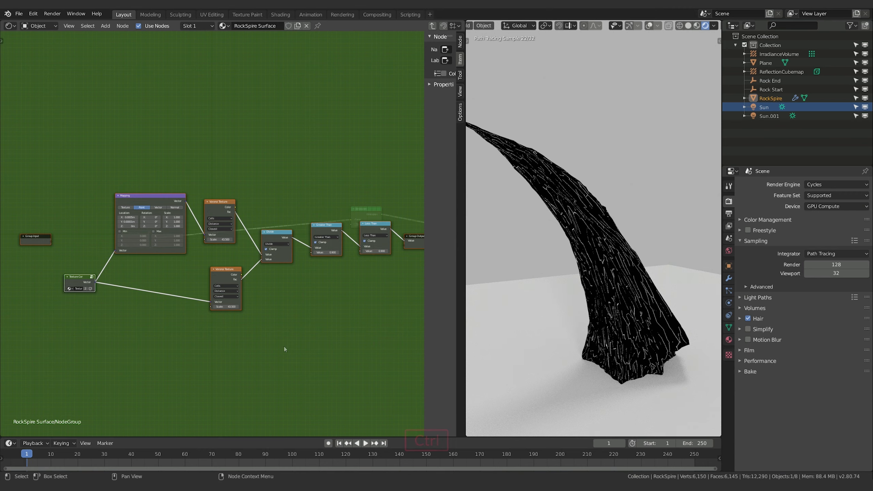
Step: Leave the new node group's interior and return to the main RockSpire Surface node tree
key(Tab)
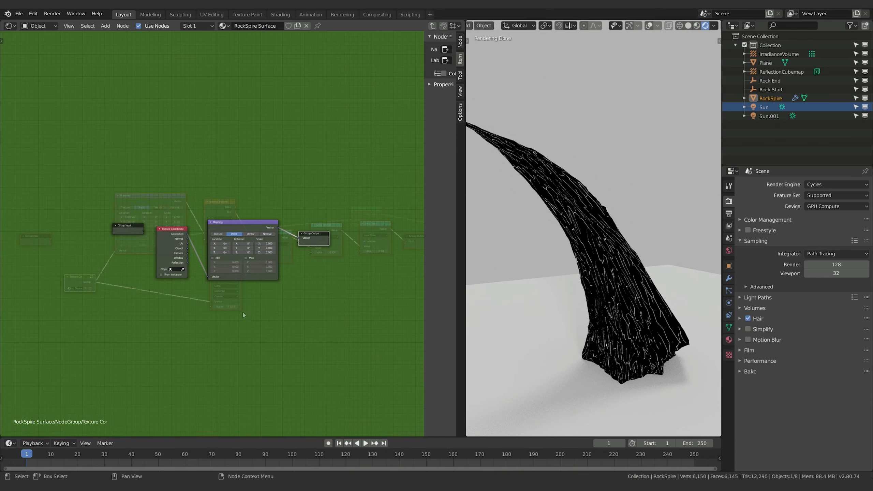
key(Tab)
click(241, 326)
key(Tab)
key(Tab)
click(150, 196)
click(163, 168)
click(36, 235)
key(Tab)
Step: Rename the new node group to "Cracks"
middle_drag(246, 347, 255, 330)
scroll(151, 326, up, 3)
middle_drag(155, 337, 336, 299)
double_click(292, 234)
text(Cracks)
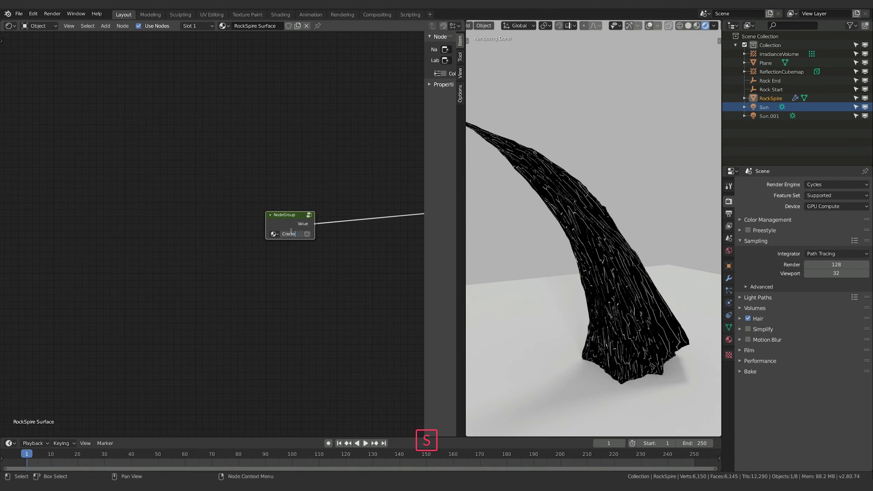
key(Return)
Step: Disconnect the Cracks group from the Emission shader and move it below and beside the Principled BSDF node
middle_drag(414, 224, 168, 311)
drag(384, 282, 292, 321)
middle_drag(85, 400, 219, 359)
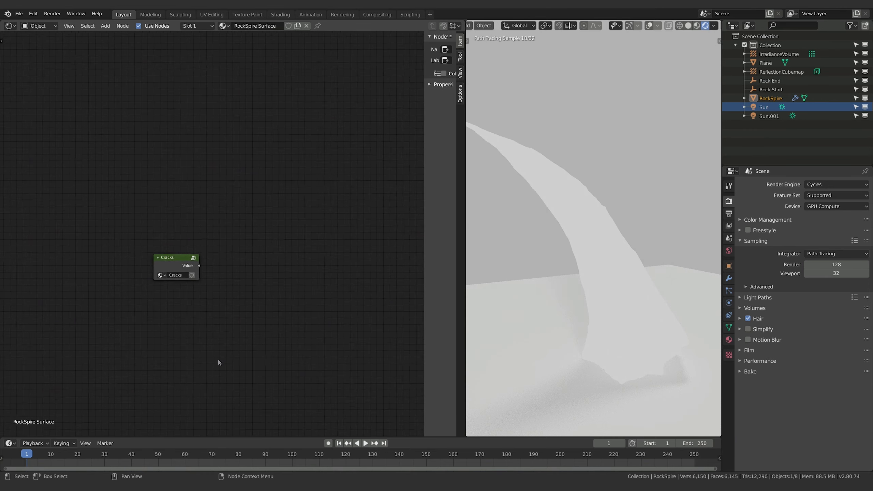
scroll(237, 327, down, 5)
drag(186, 250, 140, 322)
drag(401, 228, 362, 231)
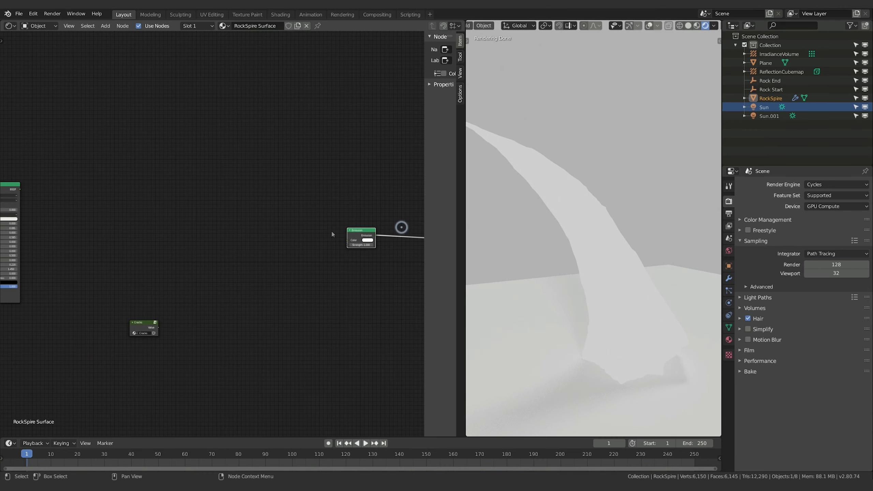
Step: Move the Emission and Material Output nodes together back toward the Principled BSDF
middle_drag(332, 231, 250, 219)
key(b)
drag(201, 160, 413, 255)
key(g)
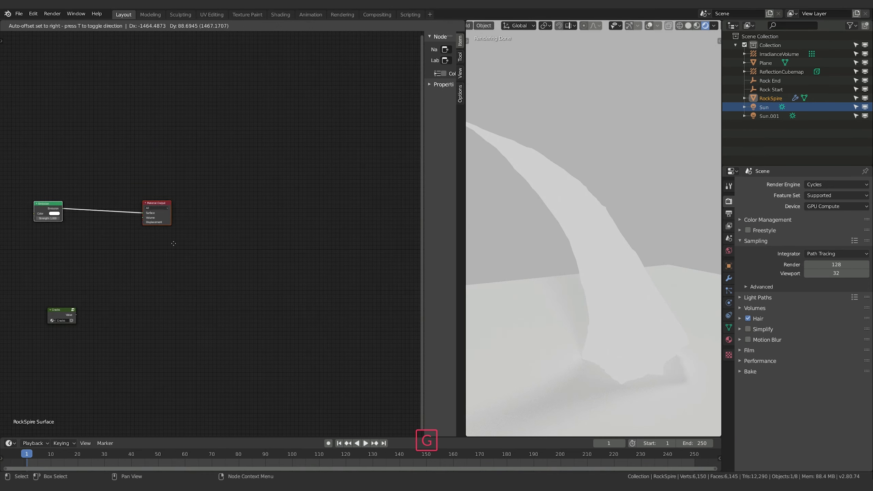
click(172, 245)
Step: Detach the Emission shader from the Material Output and connect the Principled BSDF to its Surface input instead
middle_drag(172, 245, 417, 285)
click(299, 333)
drag(383, 258, 351, 263)
drag(288, 249, 369, 205)
drag(398, 248, 239, 230)
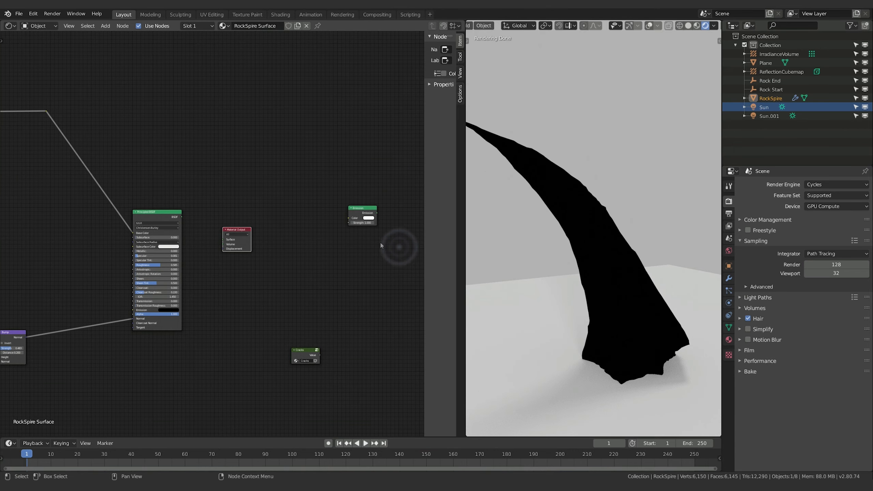
click(263, 281)
drag(182, 216, 223, 240)
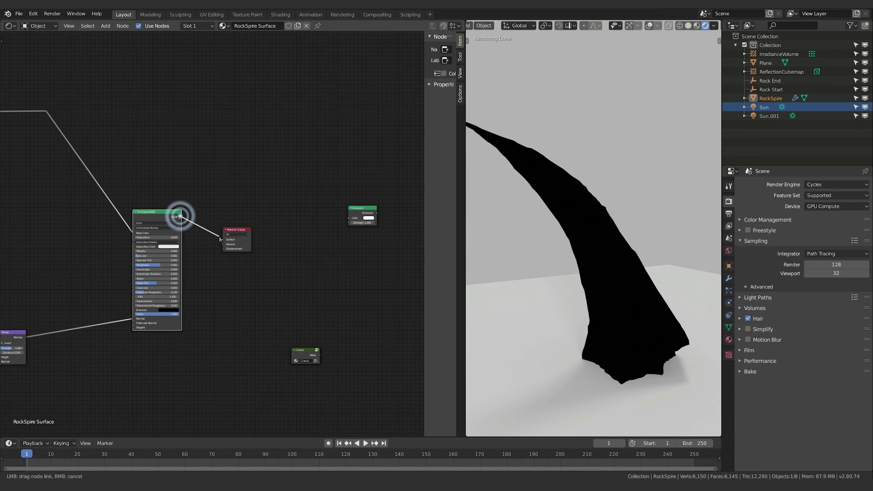
Step: Reposition the Cracks group ahead of the ColorRamp that feeds the Bump node, below the base image group
middle_drag(302, 296, 396, 279)
middle_drag(374, 319, 317, 313)
drag(382, 320, 203, 337)
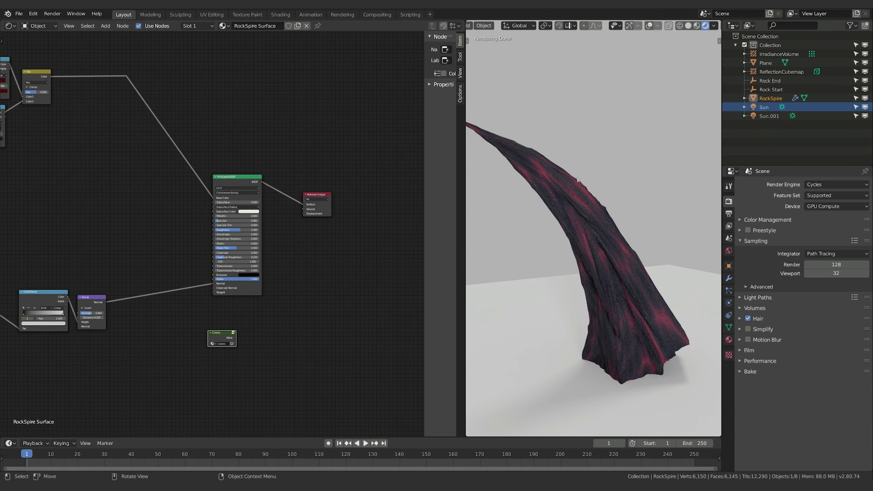
middle_drag(260, 329, 331, 316)
drag(288, 323, 215, 327)
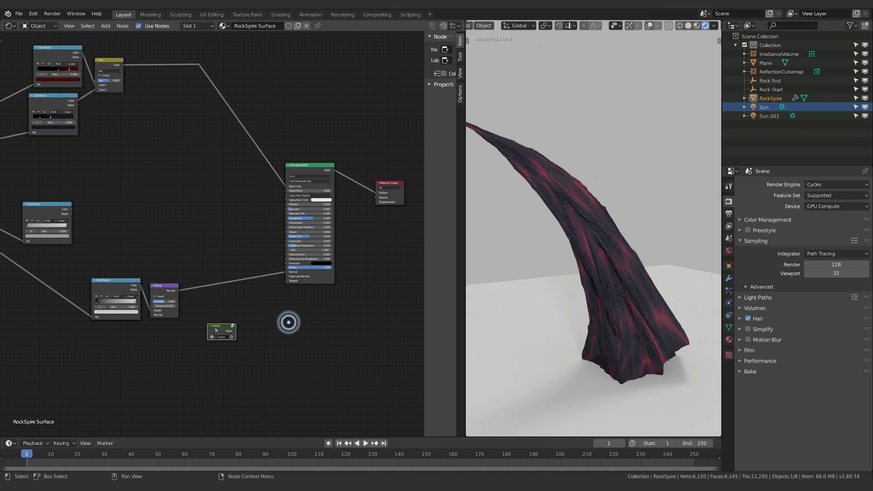
middle_drag(216, 328, 263, 329)
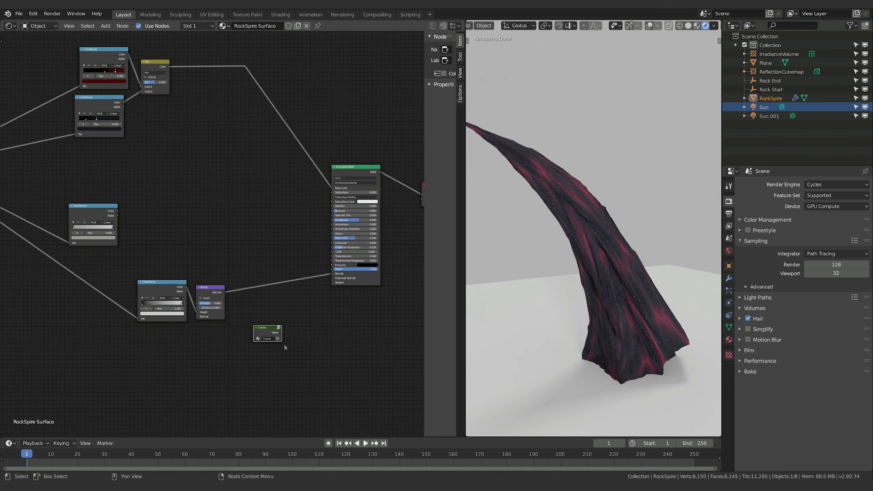
middle_drag(302, 357, 342, 344)
drag(314, 318, 188, 354)
middle_drag(210, 354, 400, 340)
middle_drag(208, 262, 124, 267)
drag(260, 353, 118, 304)
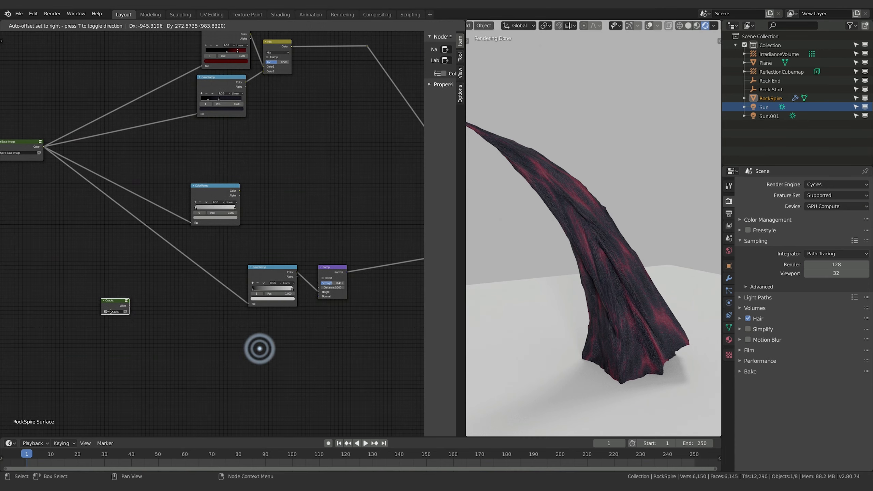
Step: Insert a MixRGB node between the base image group and the bump ColorRamp, and connect the Cracks value to Color2
mouse_move(118, 305)
middle_down()
mouse_move(128, 308)
mouse_move(124, 315)
middle_up()
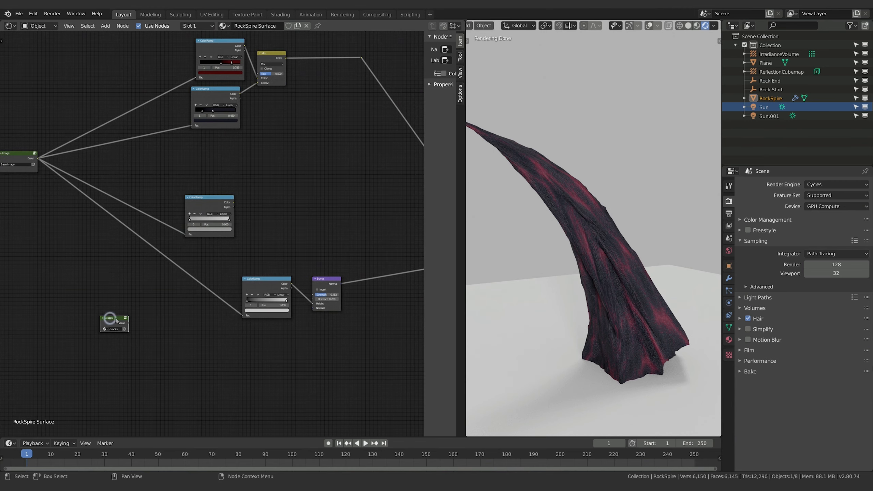
key(shift+a)
mouse_move(155, 316)
mouse_move(138, 299)
click(201, 343)
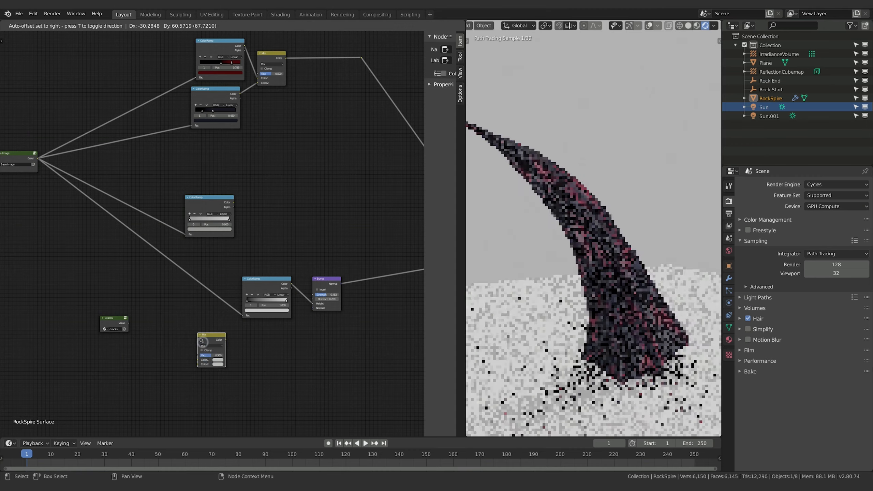
click(165, 272)
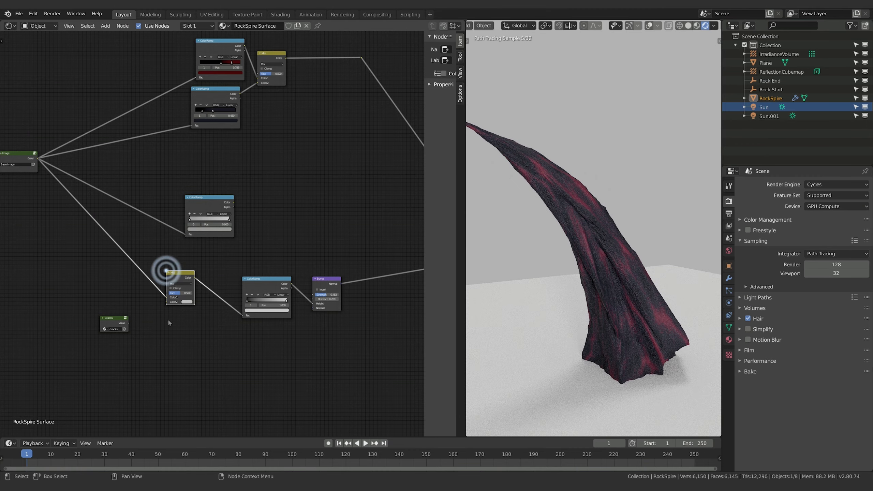
drag(128, 323, 167, 301)
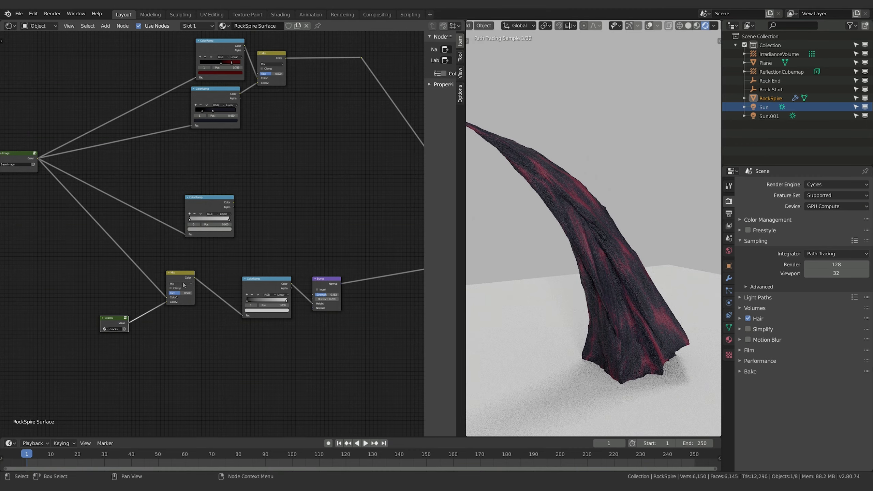
Step: Set the new mix node's blend mode to Multiply, adjust its factor, and check the cracks on the rock spire
middle_drag(243, 345, 160, 321)
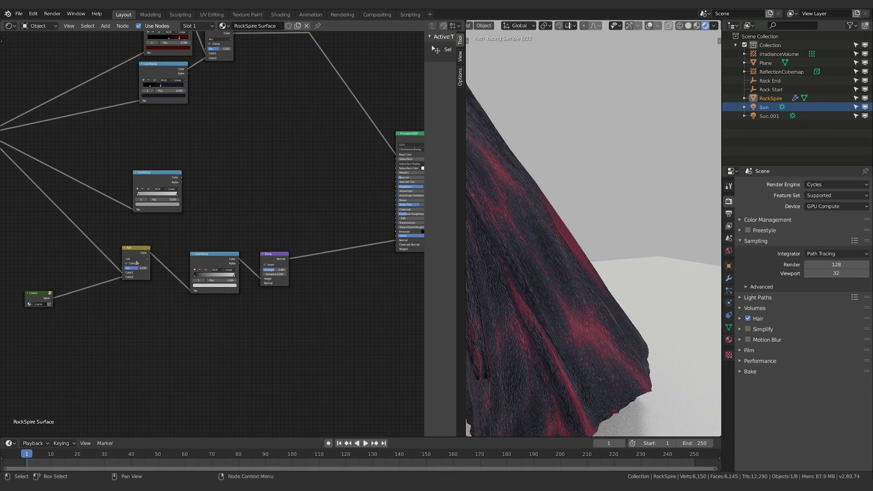
click(135, 261)
click(137, 272)
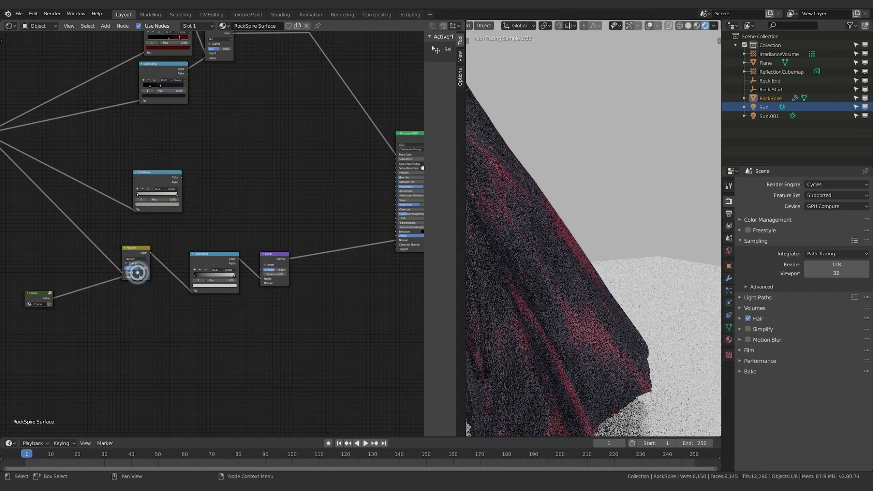
drag(144, 269, 147, 270)
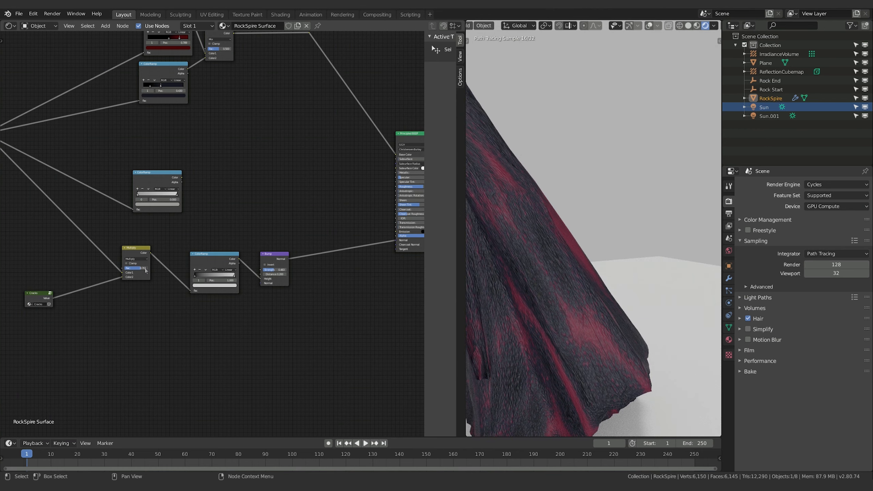
drag(145, 271, 146, 270)
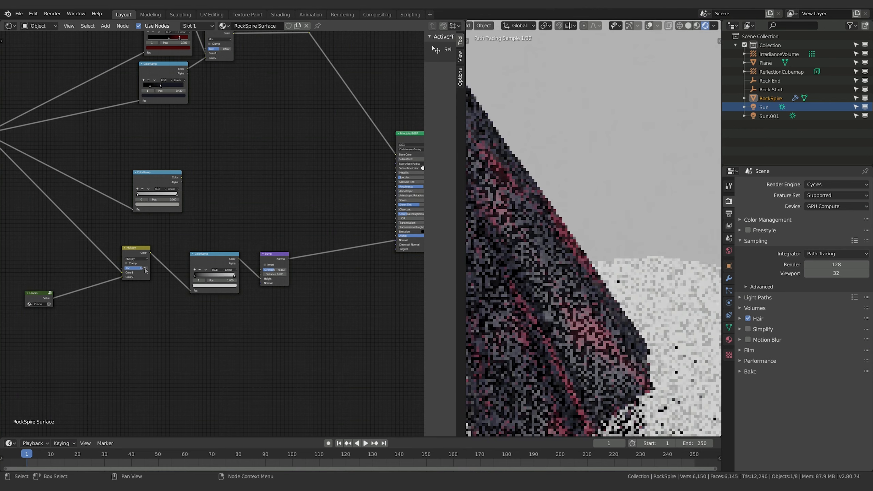
scroll(565, 286, down, 2)
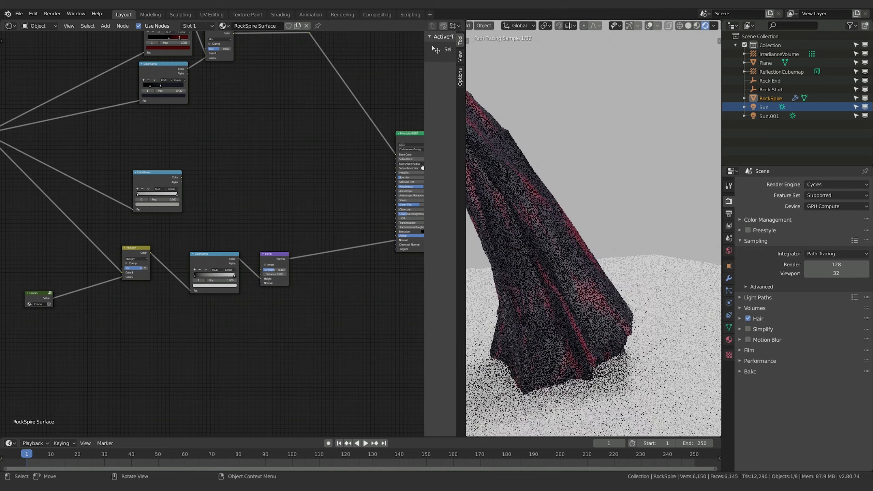
shift+middle_drag(566, 287, 625, 309)
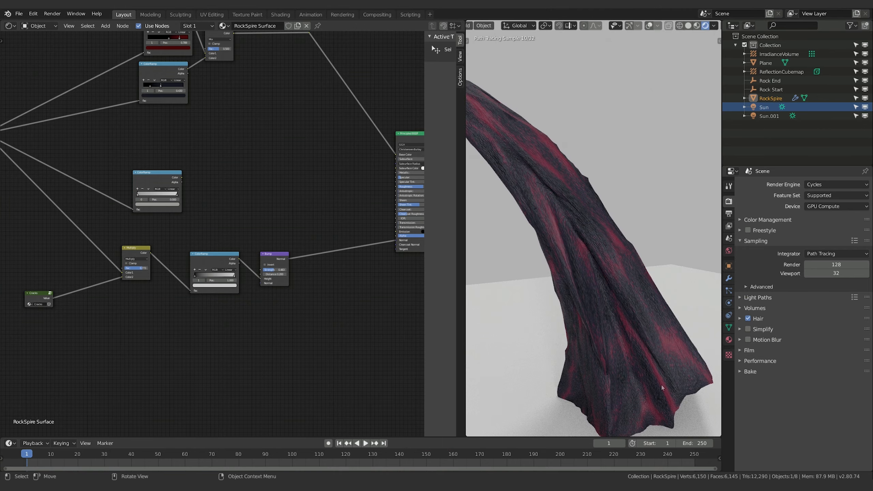
middle_drag(710, 376, 553, 395)
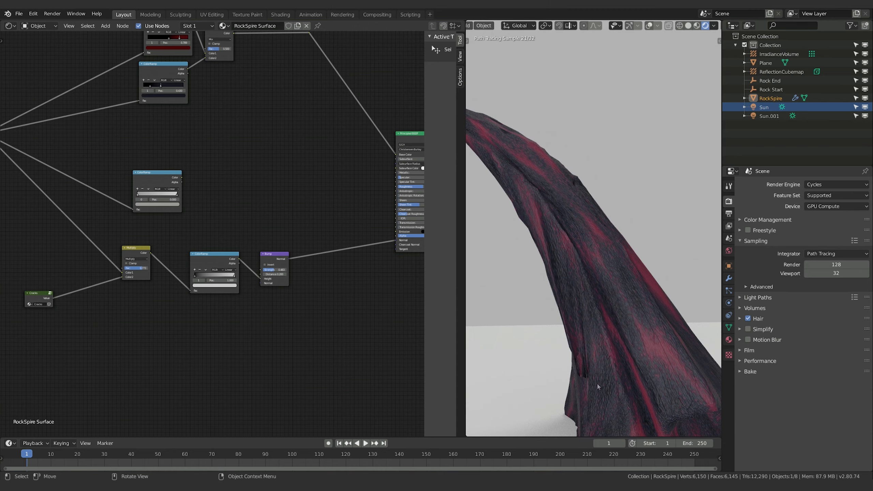
shift+middle_drag(655, 368, 621, 356)
click(246, 361)
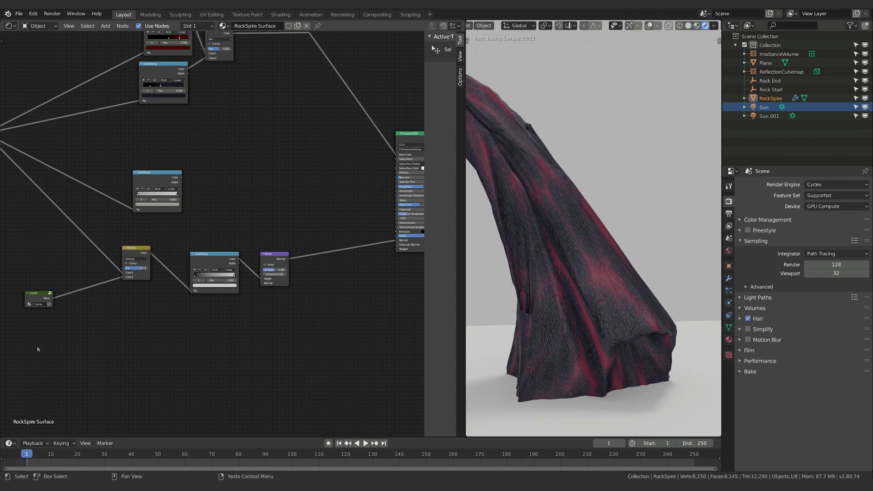
Step: Open the Cracks group for editing and add a Value input node below its texture coordinate group
click(53, 349)
click(32, 296)
middle_drag(148, 345, 161, 346)
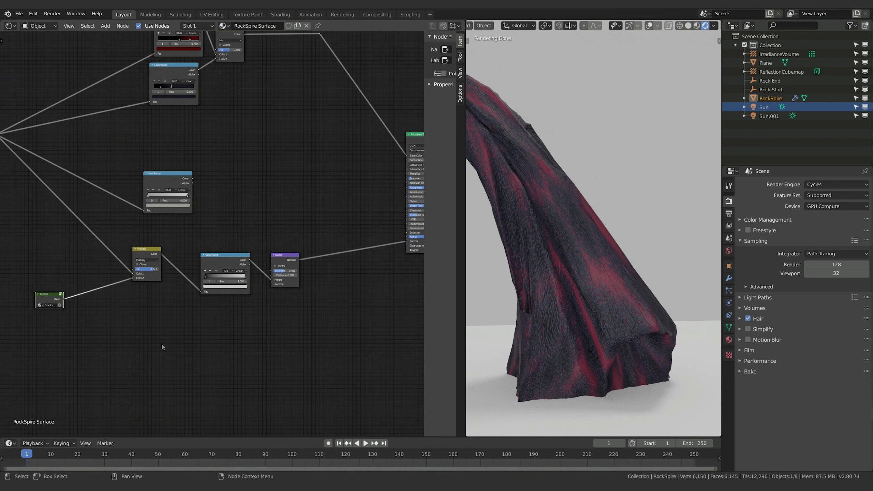
key(Tab)
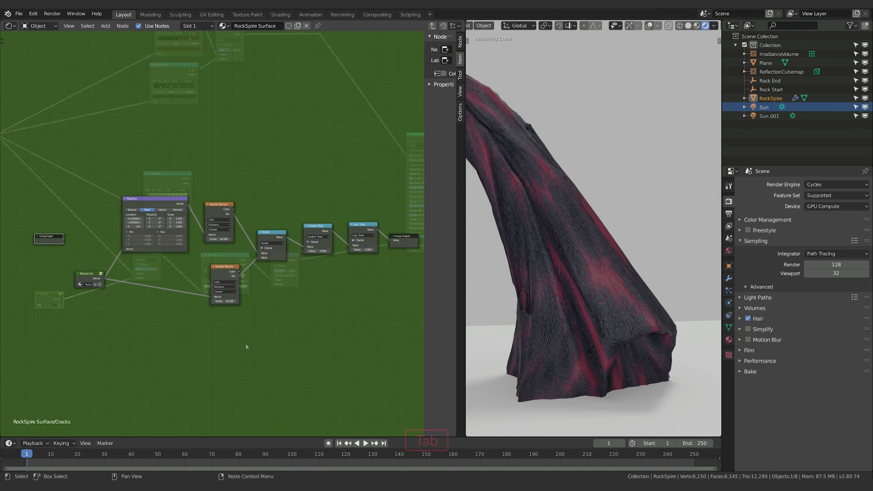
middle_drag(219, 257, 254, 252)
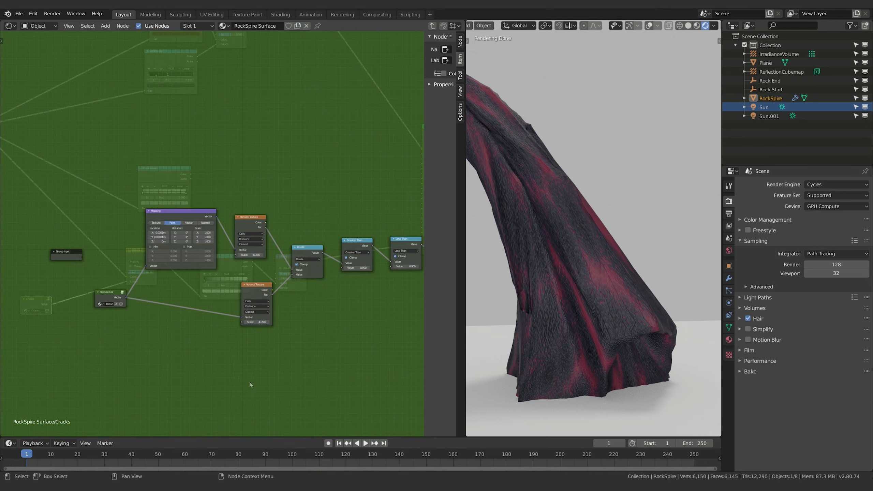
key(shift+a)
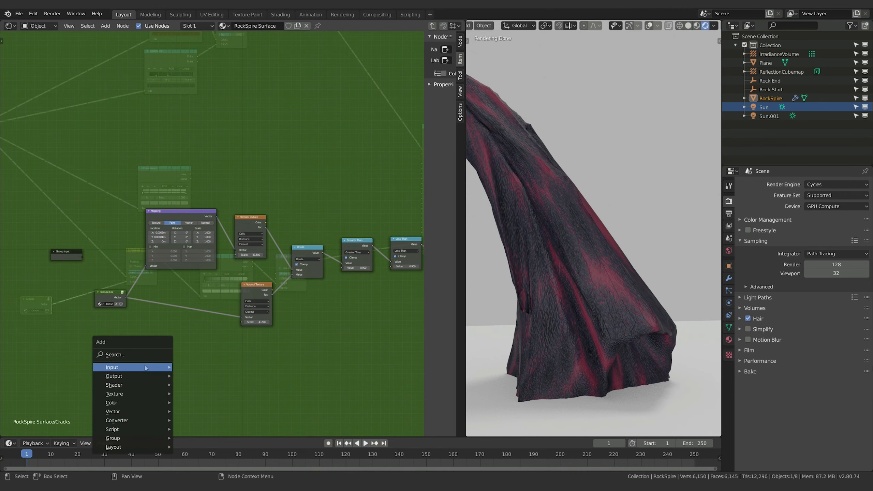
click(144, 366)
click(189, 359)
click(145, 350)
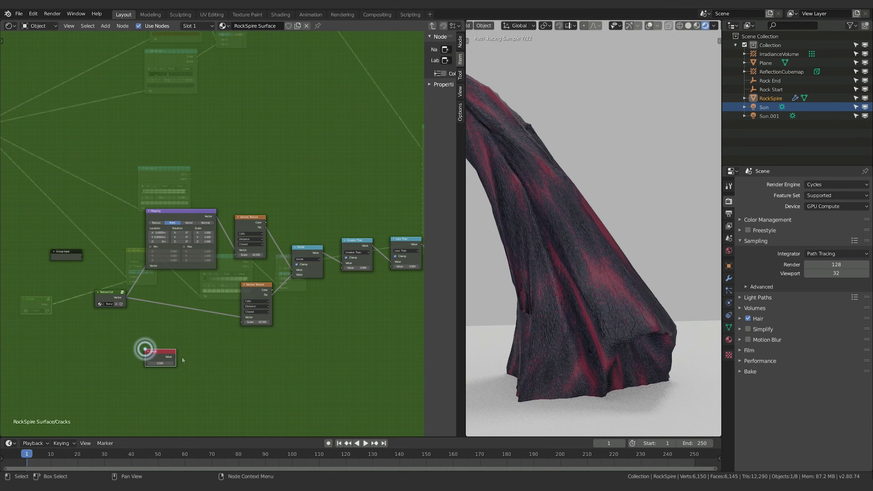
Step: Copy the lower Voronoi Texture's scale into the Value node and connect its output to the Scale of both Voronoi Textures
drag(175, 357, 229, 333)
ctrl+click(264, 323)
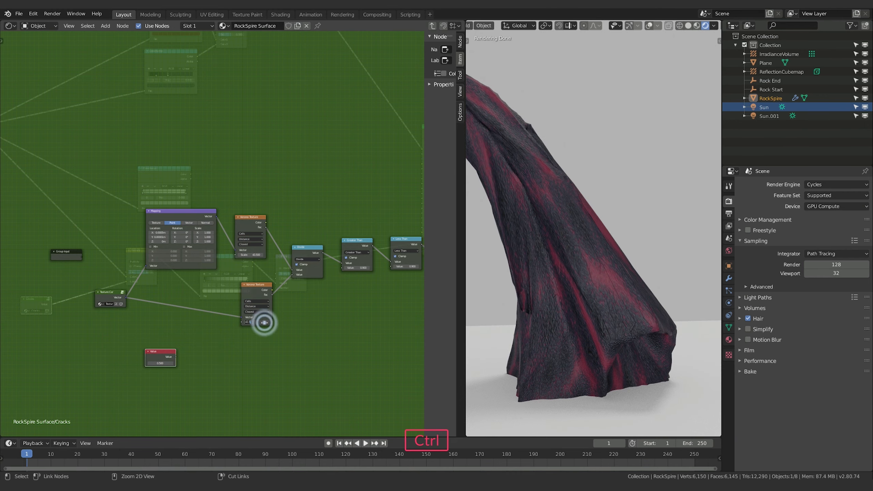
key(ctrl+c)
ctrl+click(162, 364)
key(ctrl+v)
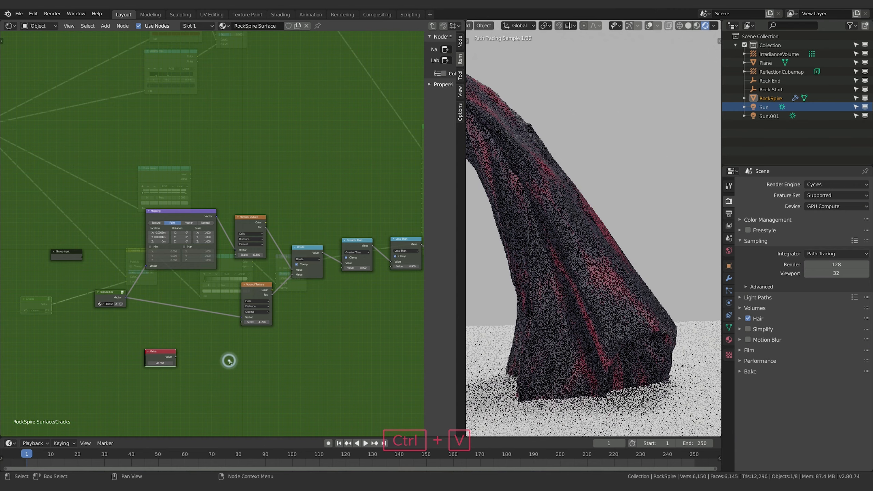
click(227, 361)
drag(176, 356, 241, 322)
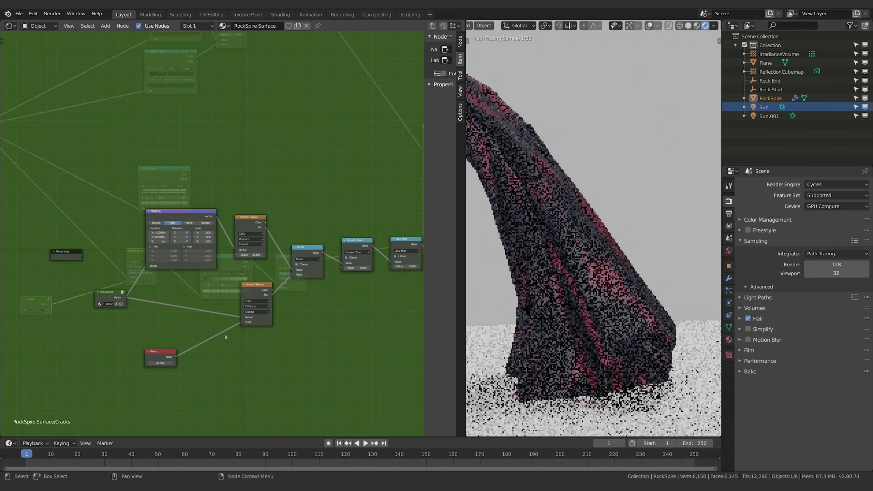
drag(176, 356, 236, 256)
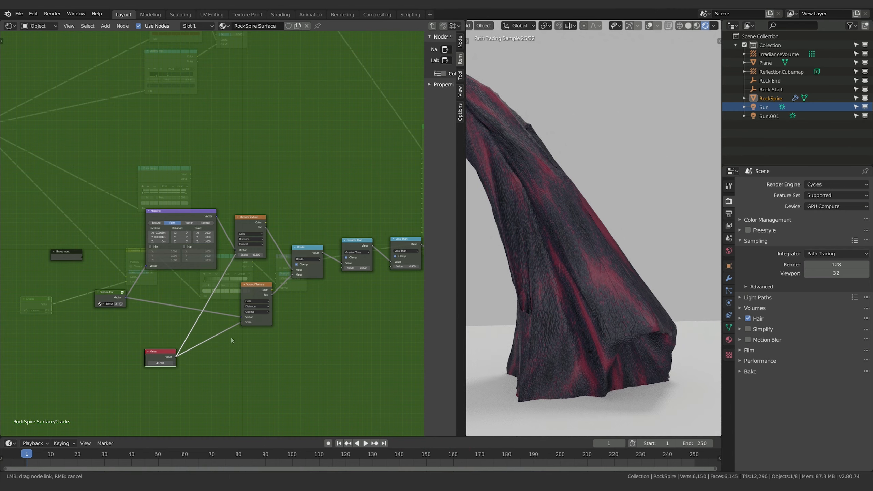
click(234, 406)
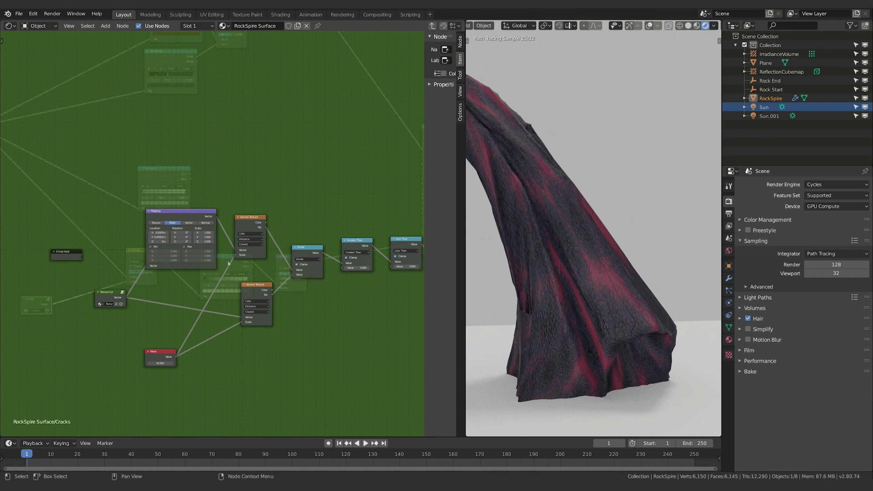
Step: Replace the Value node's links by connecting both Voronoi Texture scales to one Group Input socket, and leave the Cracks group
drag(235, 255, 52, 329)
drag(235, 255, 81, 256)
drag(241, 323, 177, 414)
drag(241, 322, 82, 257)
click(212, 355)
click(282, 358)
key(Tab)
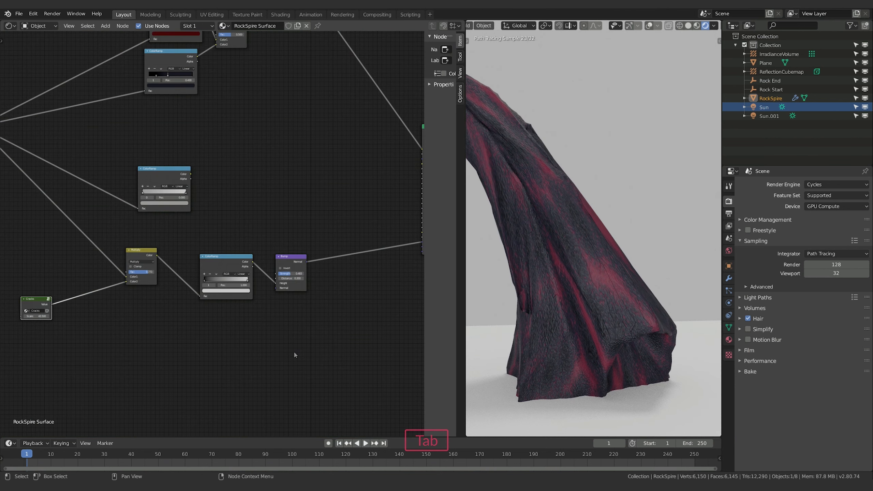
Step: Increase the Cracks group's Scale and raise the Multiply node's factor while checking the cracks on the rock spire
middle_drag(115, 326, 166, 321)
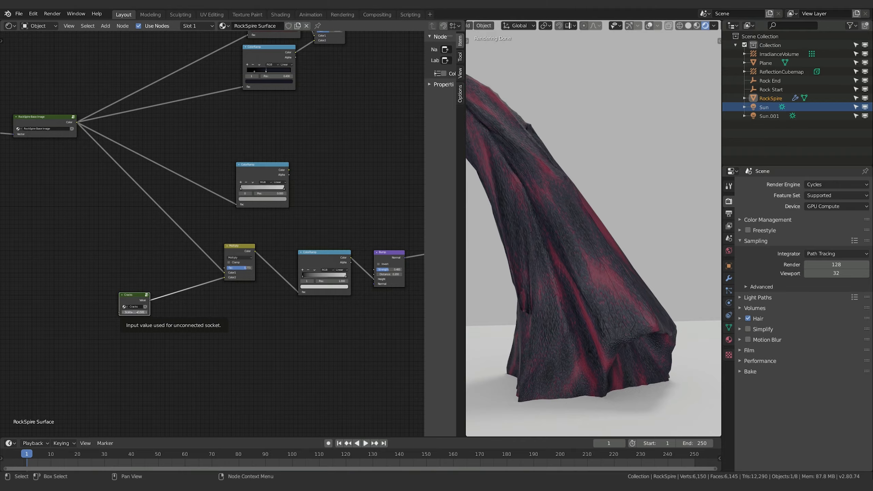
drag(134, 312, 125, 312)
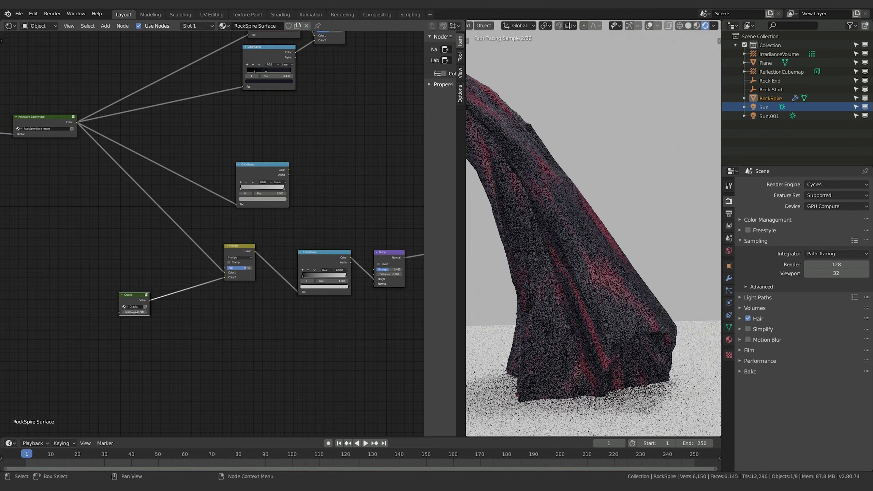
scroll(631, 389, up, 5)
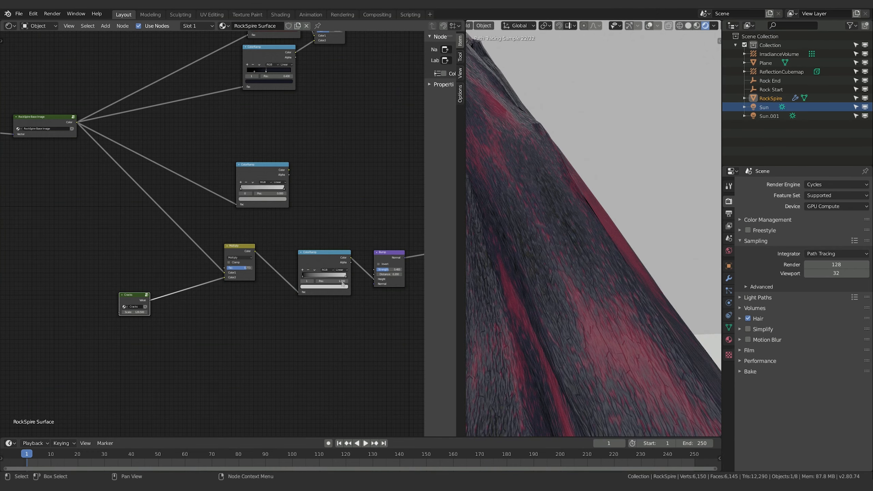
drag(246, 270, 246, 270)
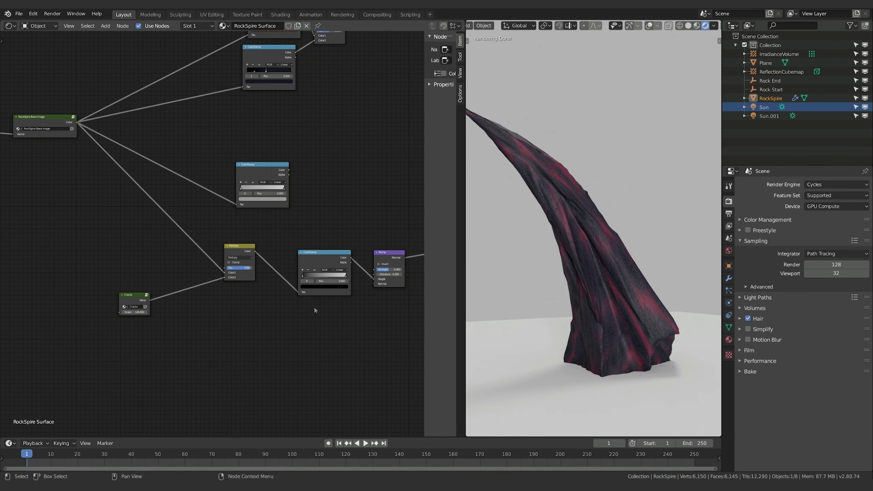
Step: Open the Cracks group, set its Mapping node's Location X to 0.001 m, and adjust Location Y
click(148, 313)
key(Tab)
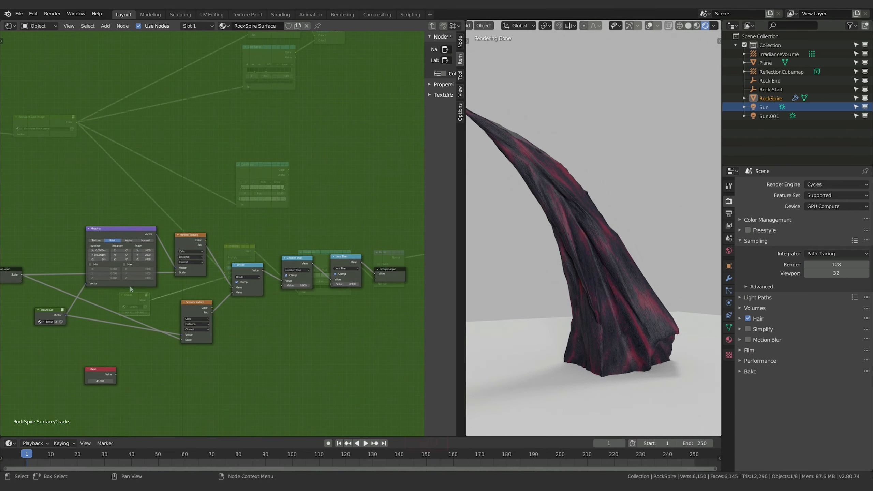
scroll(225, 307, up, 2)
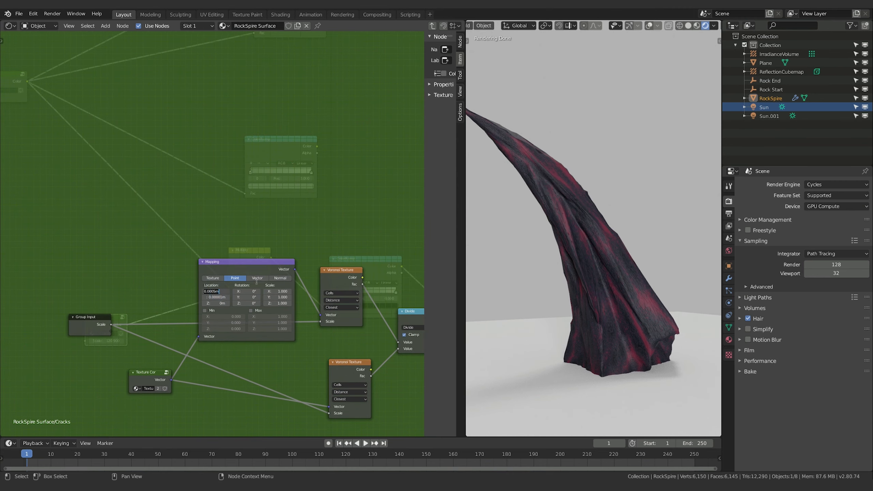
click(160, 292)
click(221, 293)
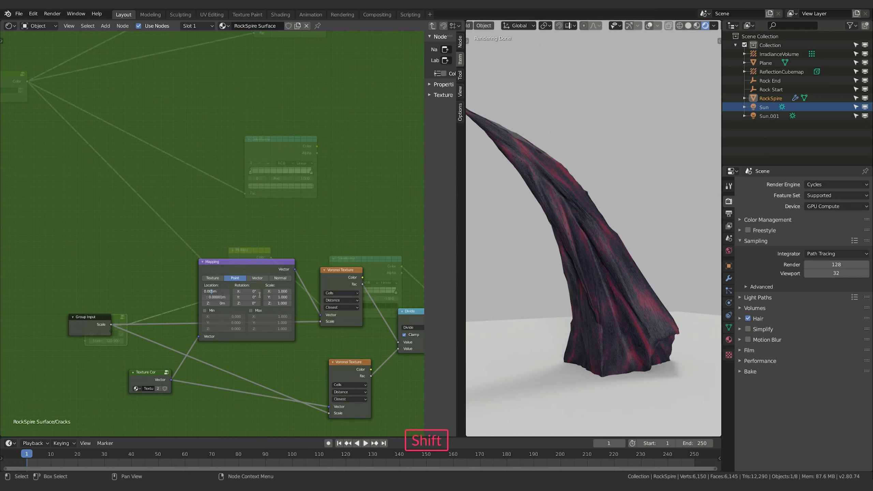
key(shift+Right)
text(1)
key(Return)
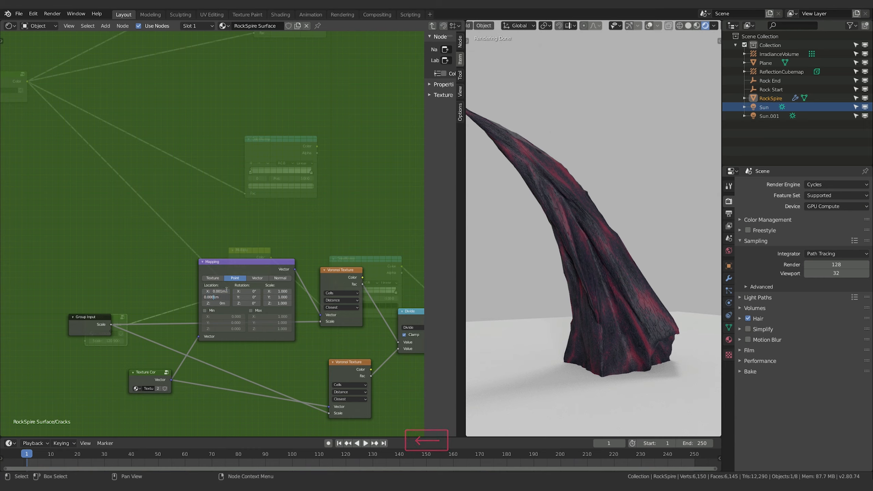
key(Return)
Step: Duplicate the whole crack node chain, from texture coordinates to Less Than, and place the copy above the original
scroll(717, 396, up, 5)
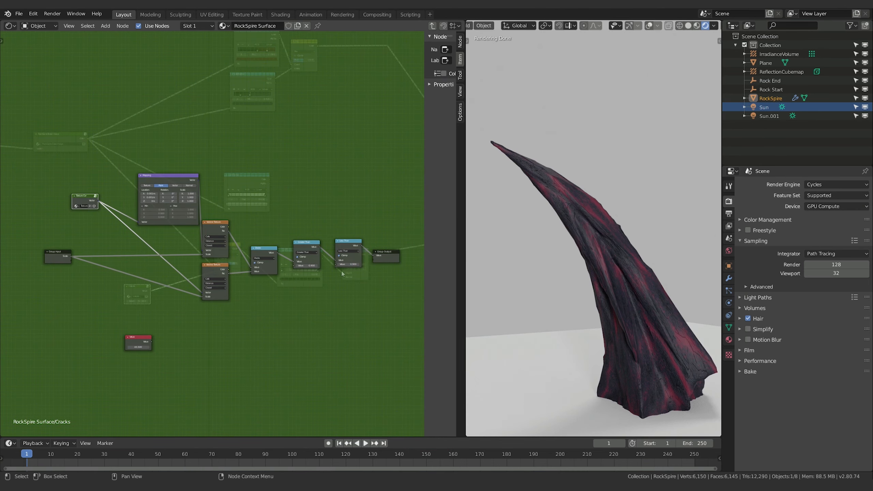
drag(365, 137, 87, 299)
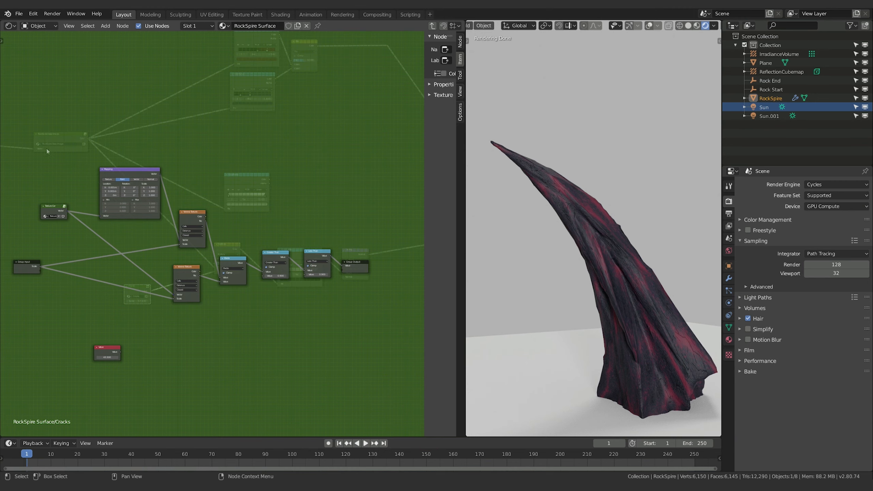
key(b)
drag(56, 154, 316, 286)
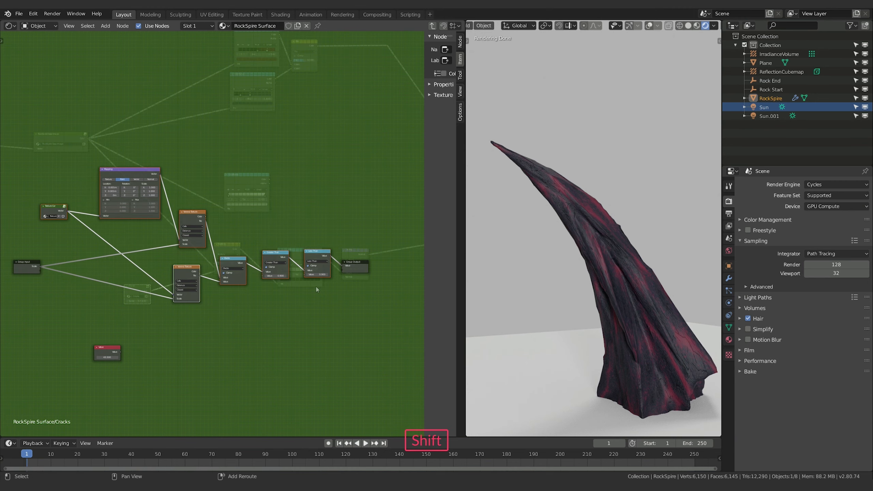
key(shift+d)
click(310, 153)
middle_drag(328, 165, 333, 250)
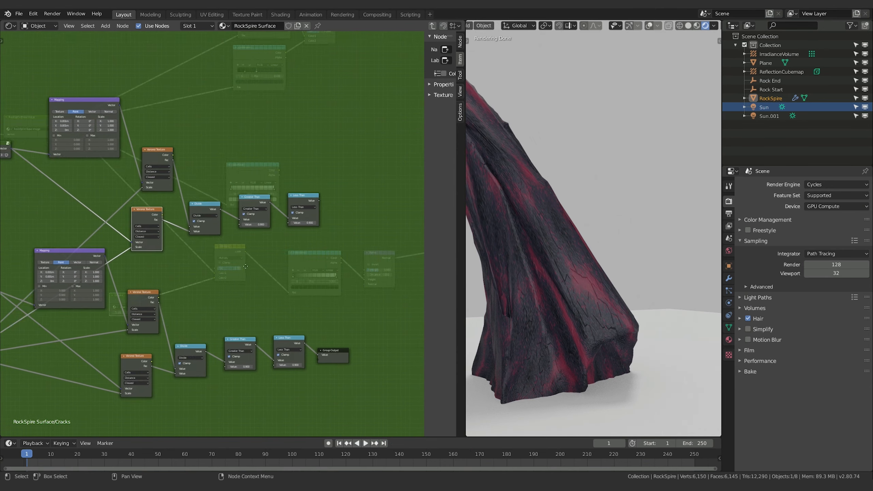
Step: Rearrange the ends of both crack chains and move the Group Output node away to leave space before it
middle_drag(245, 266, 168, 243)
drag(235, 174, 227, 175)
drag(258, 329, 286, 266)
middle_drag(220, 186, 222, 187)
drag(319, 245, 336, 249)
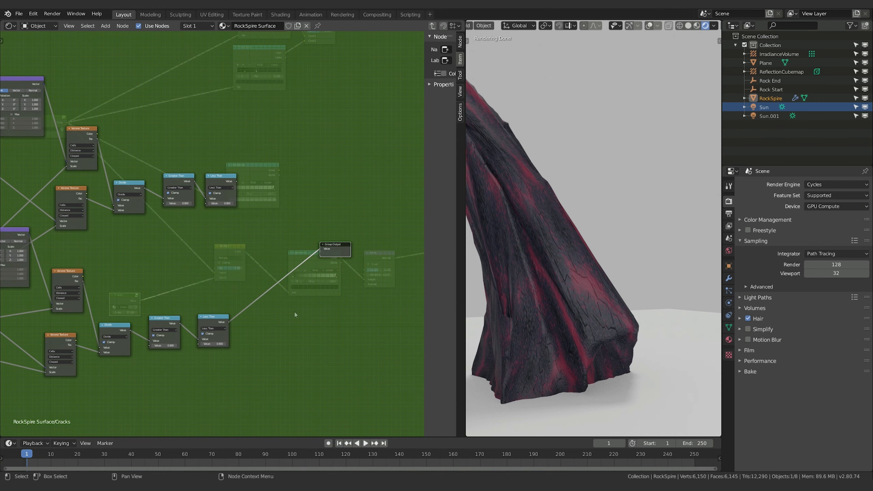
Step: Add a MixRGB node, feed the two Less Than outputs into Color1 and Color2, and connect its Color to Group Output
click(275, 264)
key(shift+a)
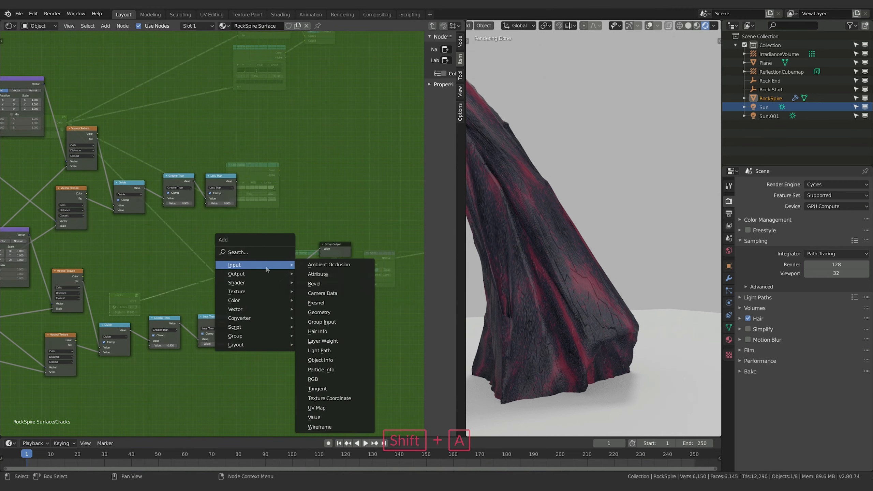
mouse_move(255, 302)
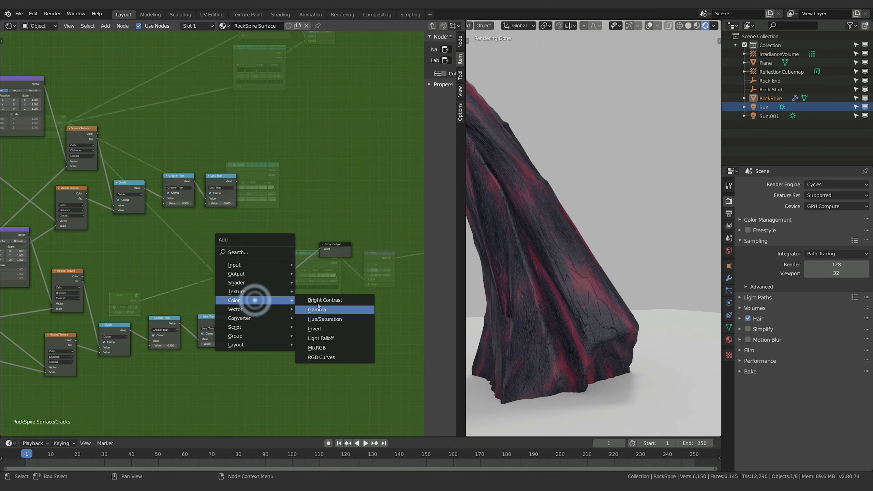
click(323, 348)
click(250, 230)
drag(237, 181, 251, 259)
drag(229, 324, 251, 264)
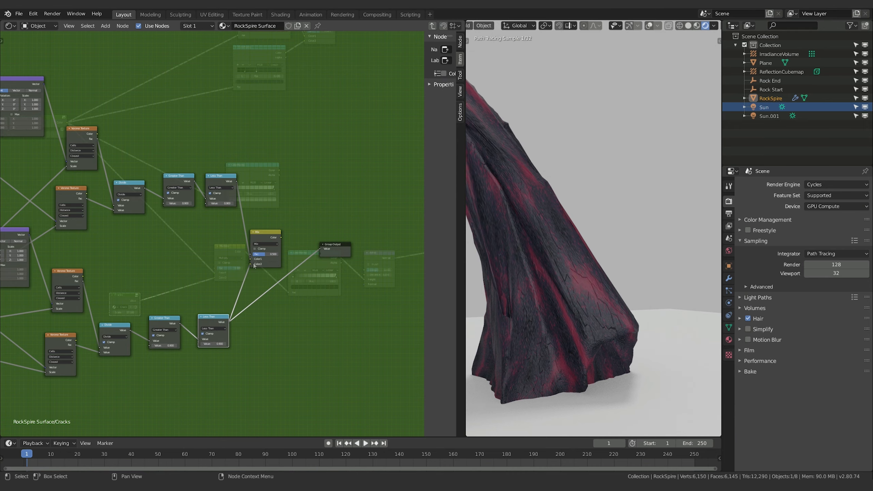
drag(284, 238, 320, 248)
Step: Connect both duplicated Voronoi Texture scales to a second Scale socket on Group Input, and leave the Cracks group
middle_drag(68, 166, 273, 193)
drag(272, 194, 95, 367)
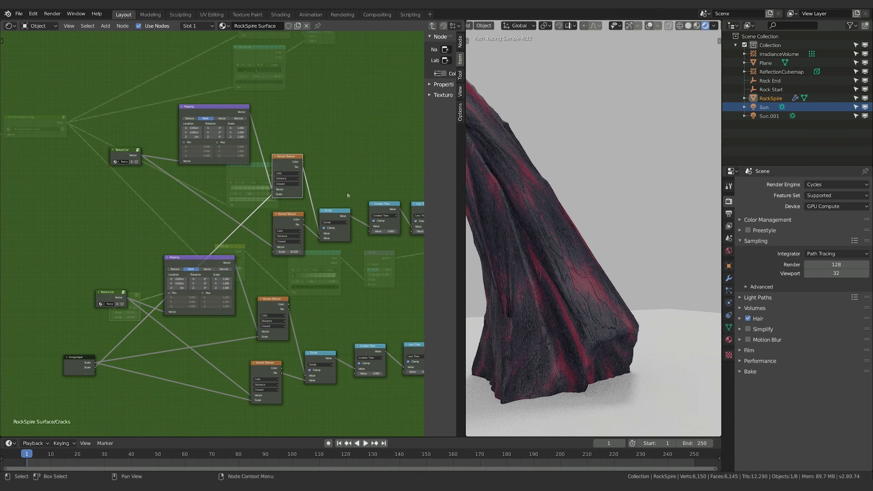
click(271, 252)
click(273, 252)
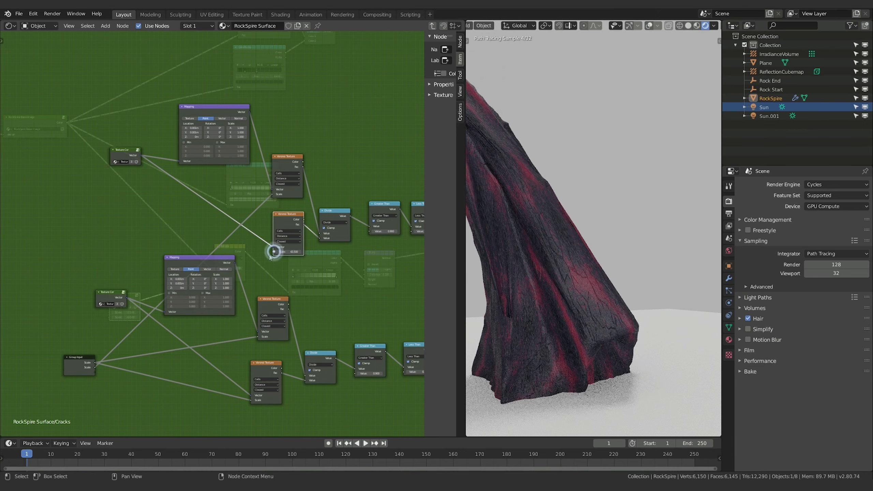
drag(273, 252, 95, 367)
key(Tab)
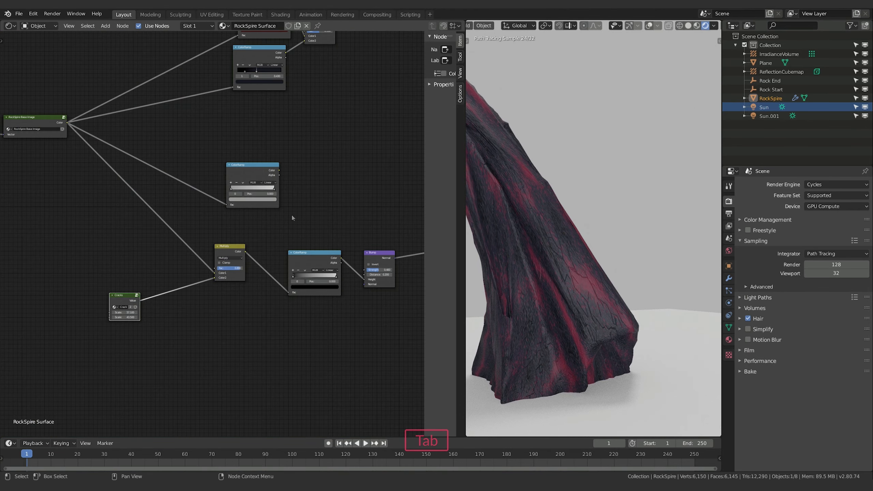
Step: Increase the Cracks group's second Scale and adjust the Multiply factor, checking the layered cracks up close on the spire
mouse_move(123, 318)
mouse_down()
mouse_move(113, 318)
mouse_move(136, 318)
mouse_move(123, 318)
mouse_up()
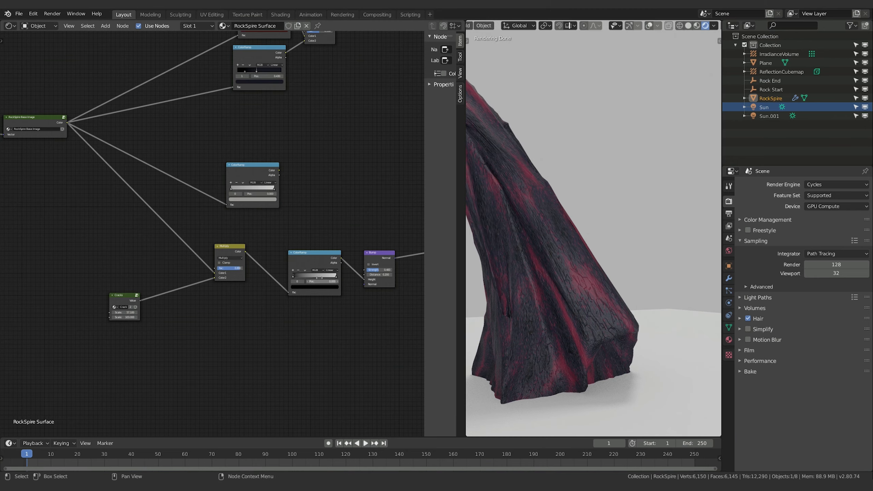
drag(238, 270, 234, 270)
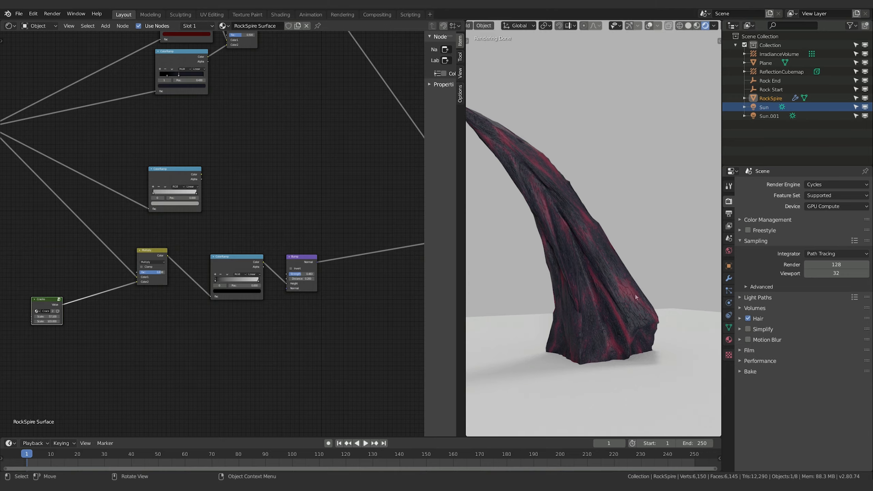
scroll(634, 294, up, 4)
shift+middle_drag(634, 293, 612, 339)
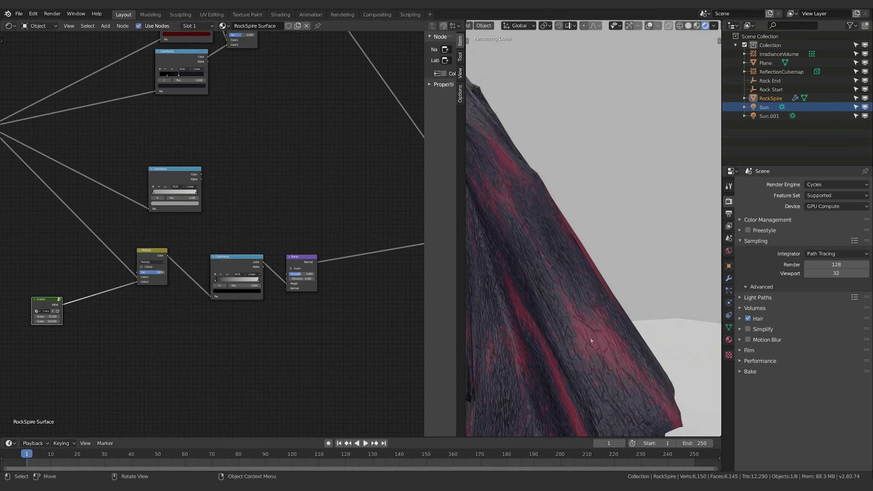
shift+middle_drag(644, 372, 654, 366)
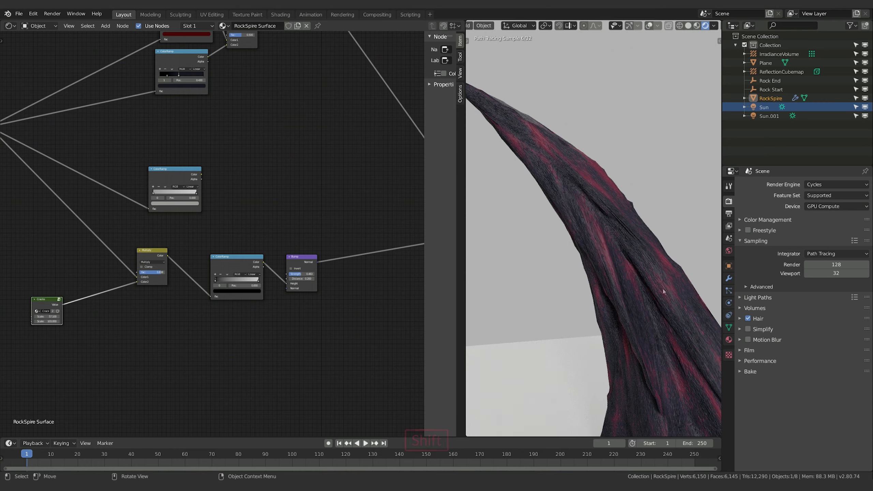
scroll(298, 180, down, 2)
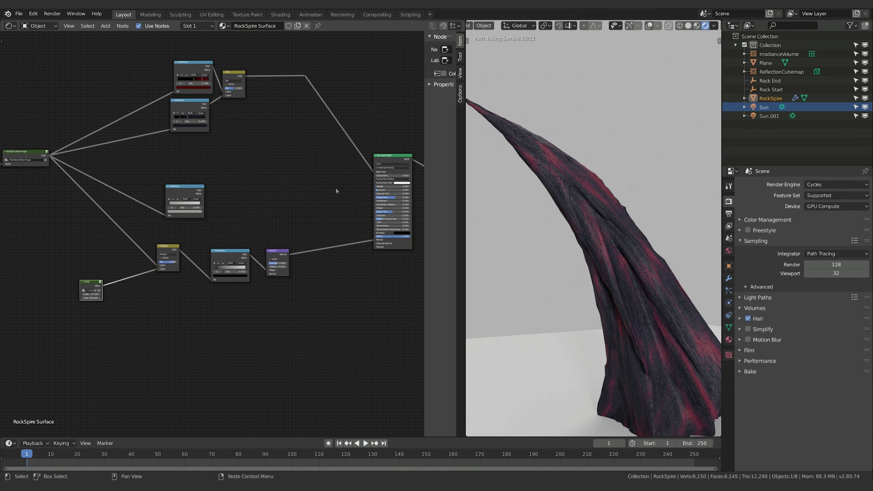
Step: Move the Material Output node farther from the Principled BSDF and place an additional shader node above the Principled BSDF
shift+middle_drag(320, 188, 222, 174)
drag(361, 158, 385, 154)
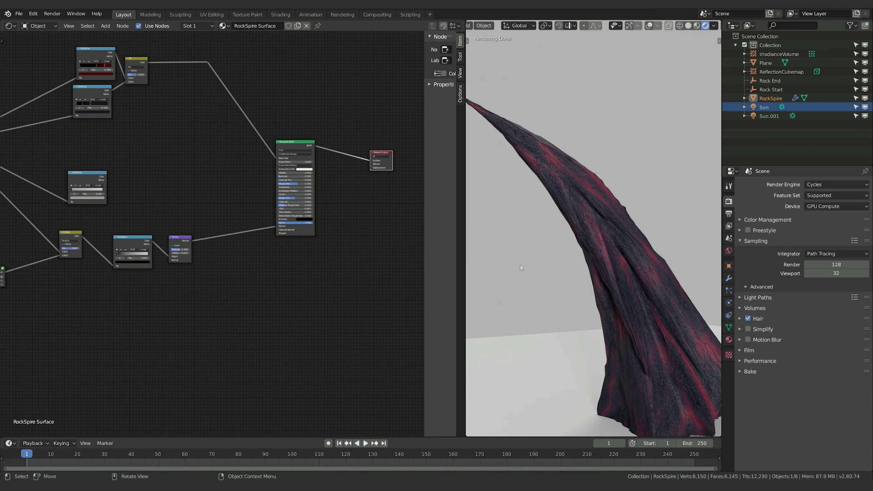
middle_drag(307, 284, 261, 322)
middle_drag(307, 309, 226, 329)
drag(328, 196, 195, 133)
scroll(199, 132, up, 1)
Step: Select the RockSpire BaseImage group and review its branches through the color ramps, mix nodes and bump to the shader
middle_drag(201, 132, 398, 139)
click(209, 235)
middle_drag(169, 217, 352, 194)
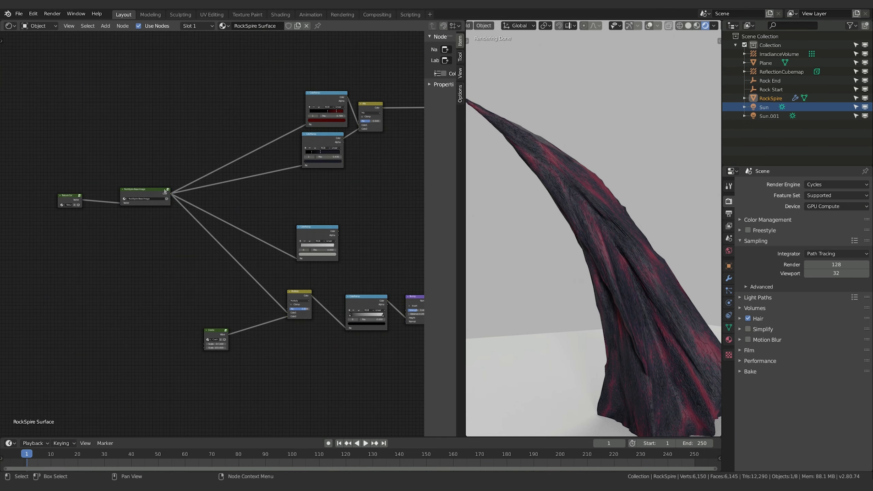
click(164, 189)
middle_drag(403, 182, 304, 205)
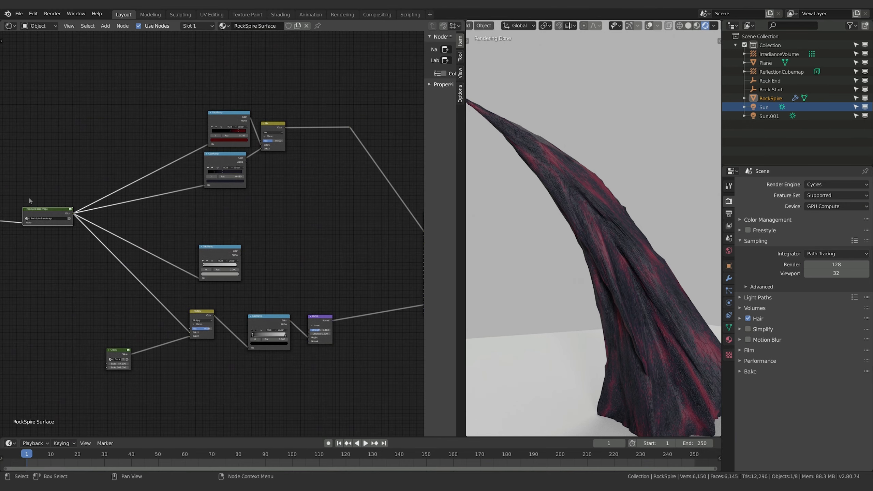
scroll(292, 192, up, 1)
scroll(224, 214, down, 2)
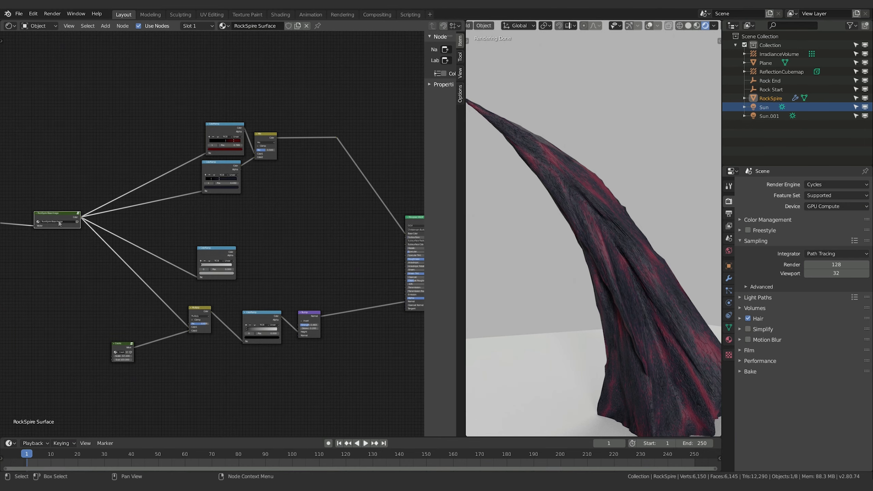
click(50, 208)
click(57, 216)
middle_drag(251, 199, 202, 208)
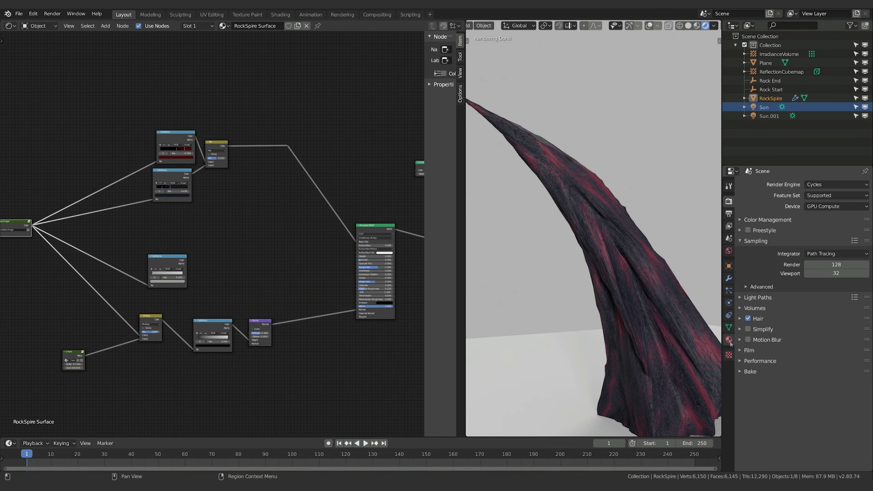
Step: Preview the red ColorRamp on the spire by connecting it through the Emission shader to the Material Output surface
middle_drag(312, 228, 200, 207)
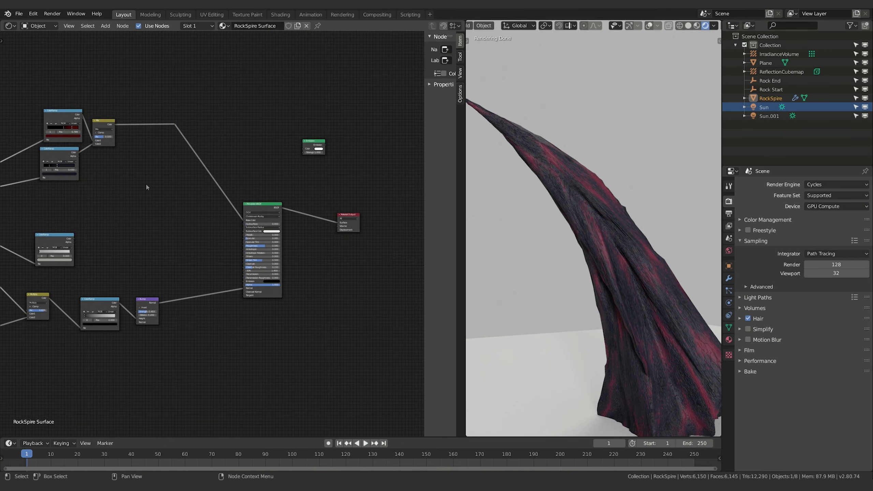
middle_drag(154, 164, 151, 162)
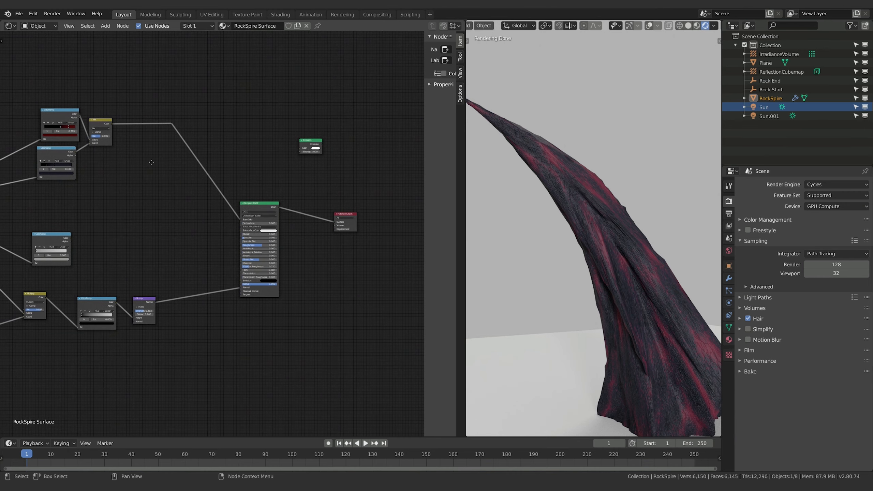
click(50, 113)
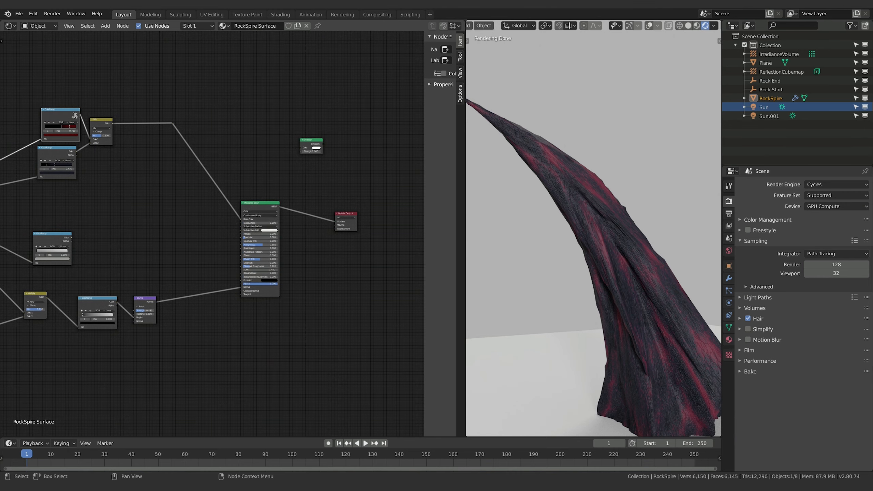
drag(81, 117, 336, 222)
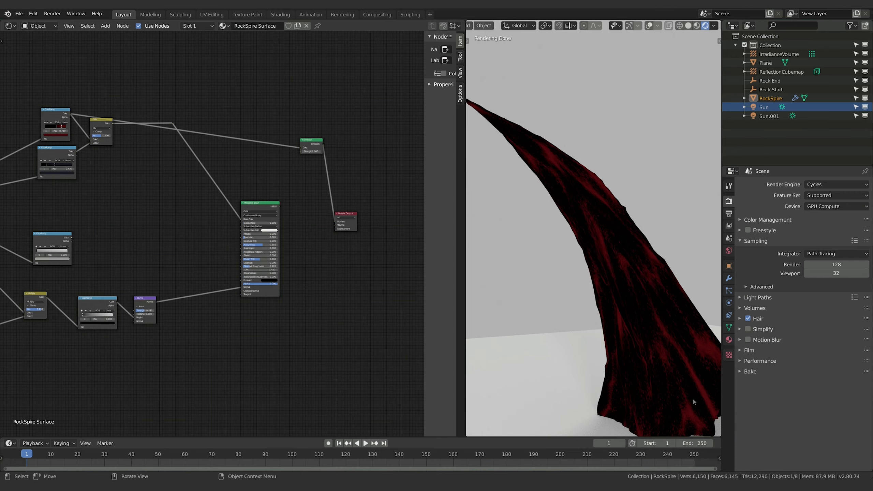
Step: Duplicate the red ColorRamp and place the copy above the existing color nodes
middle_drag(119, 80, 218, 92)
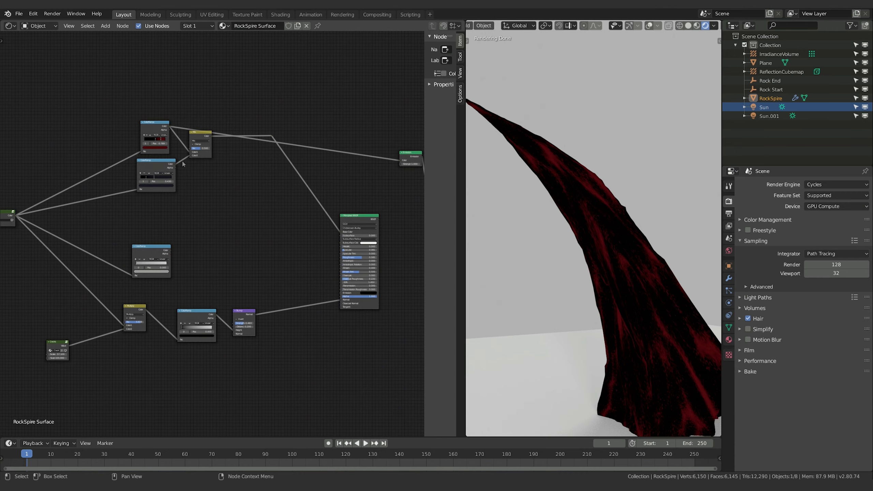
click(153, 129)
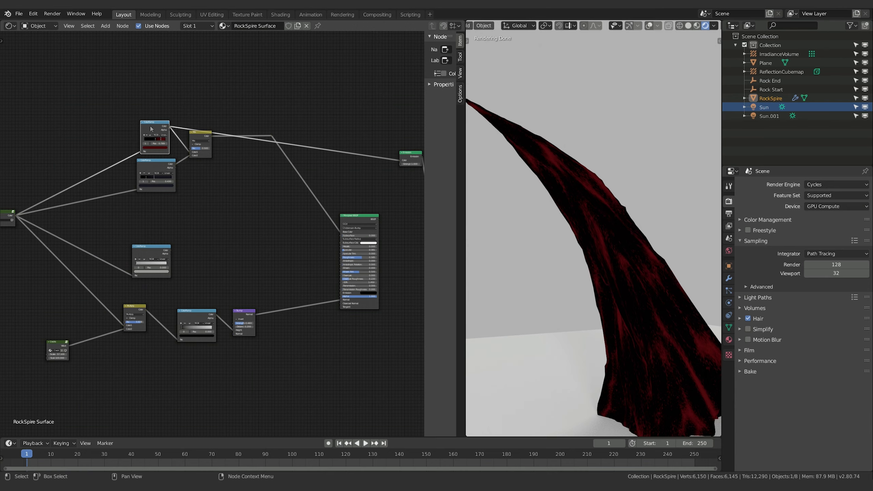
key(shift+d)
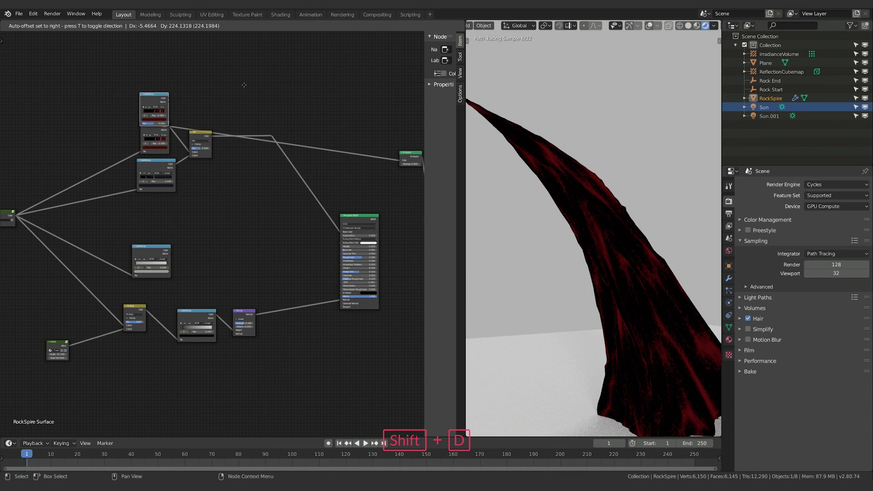
click(368, 46)
middle_drag(195, 77, 236, 115)
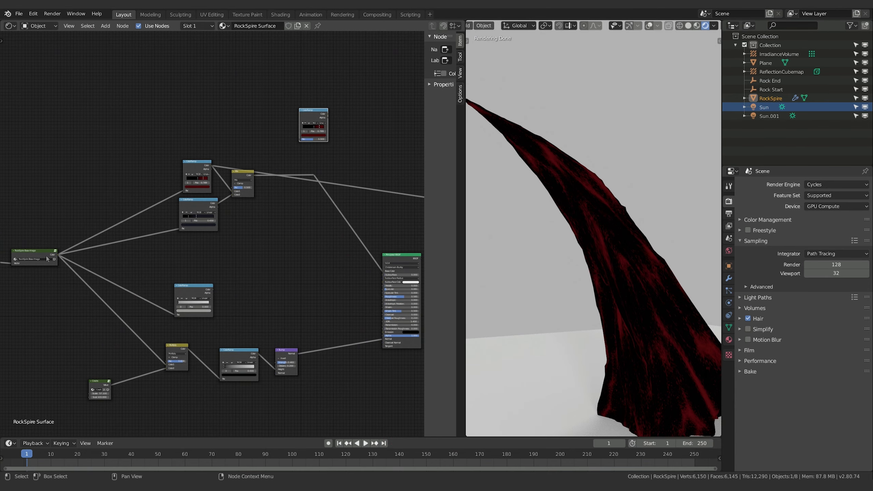
Step: Duplicate the RockSpire BaseImage group with its connected input group and place the pair beside the copied red ColorRamp
click(37, 254)
middle_drag(56, 170, 226, 157)
shift+click(138, 253)
middle_drag(227, 215, 179, 226)
key(shift+d)
click(350, 61)
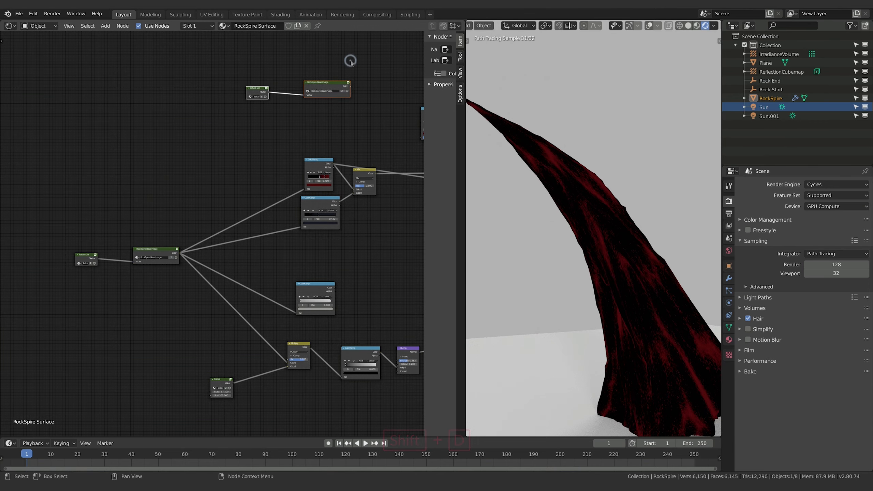
middle_drag(365, 83, 140, 145)
scroll(140, 144, up, 1)
middle_drag(101, 197, 86, 239)
key(g)
click(107, 189)
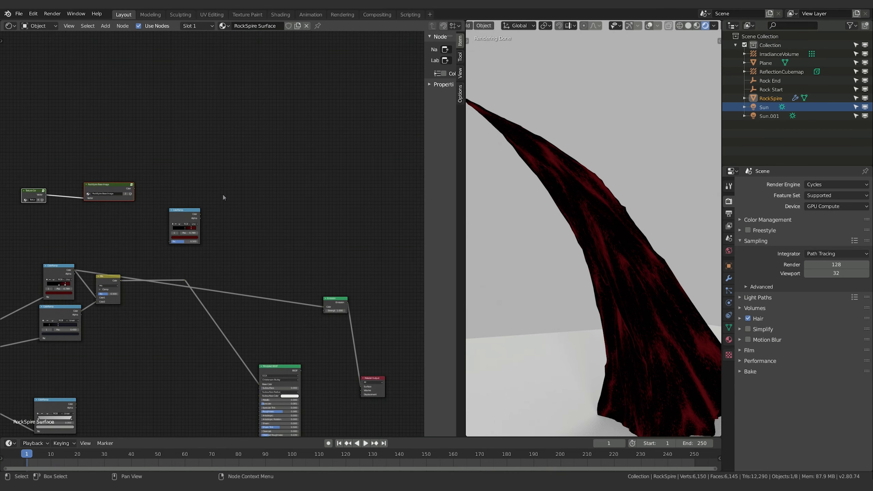
Step: Align the copied ColorRamp with the duplicated BaseImage group and connect the group through the ramp to the Emission color
middle_drag(223, 197, 190, 201)
drag(150, 211, 171, 184)
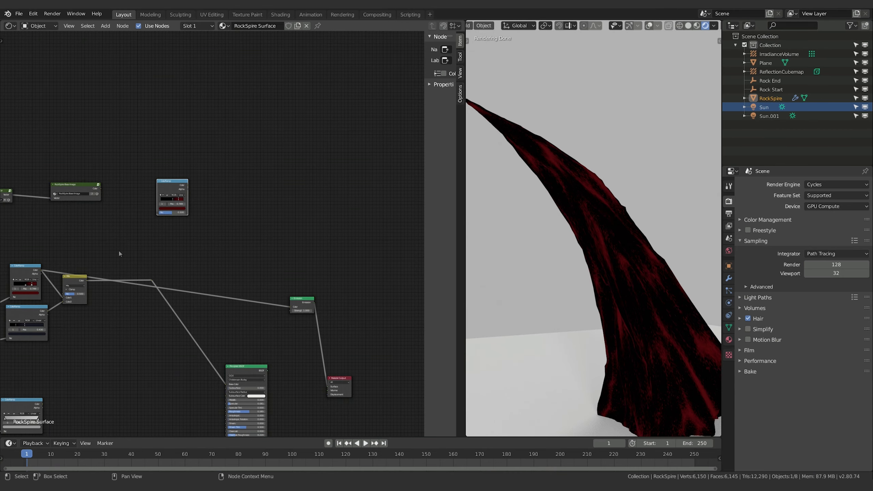
middle_drag(119, 253, 216, 219)
middle_drag(279, 205, 235, 227)
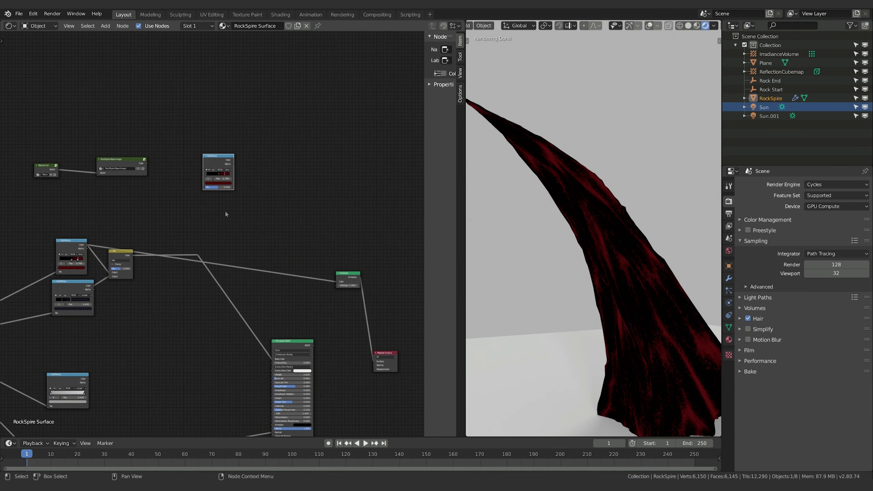
drag(147, 164, 203, 189)
drag(233, 161, 336, 229)
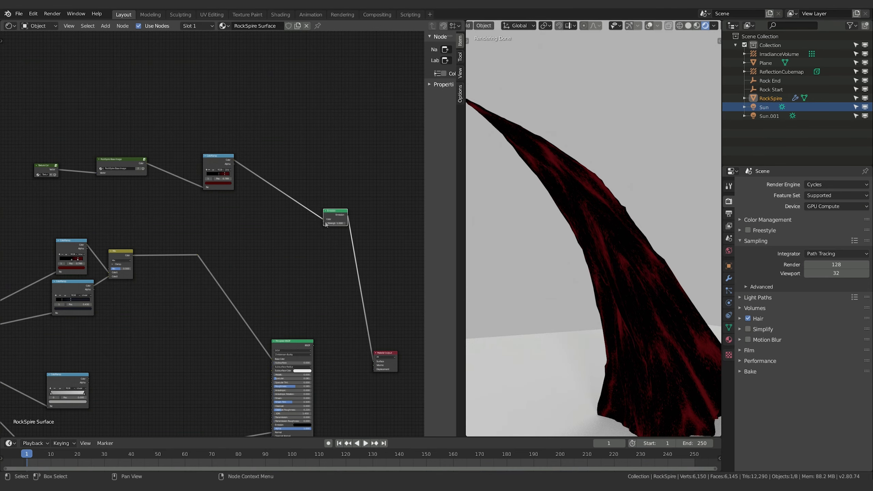
Step: On the copied ColorRamp, brighten the red stop to R 1.000, G 0.025, B 0.016 and move the black stop to 0.727
scroll(285, 218, up, 4)
middle_drag(280, 178, 228, 212)
scroll(291, 223, up, 9)
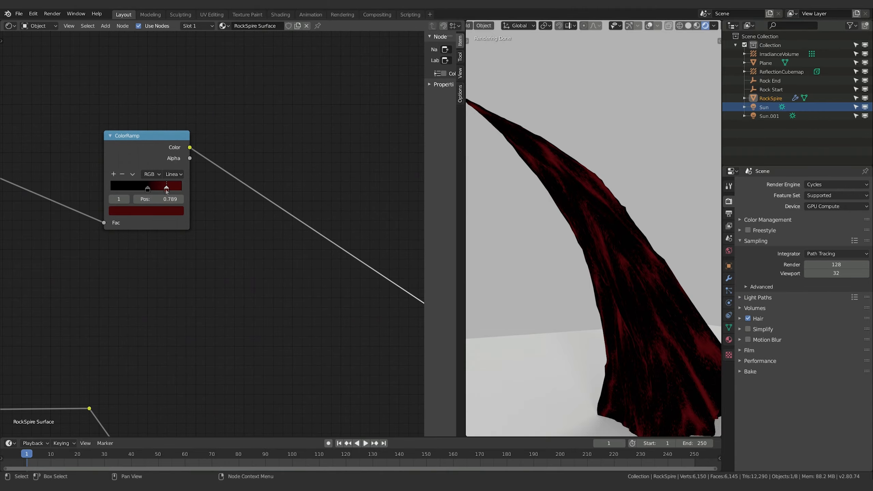
drag(148, 191, 156, 191)
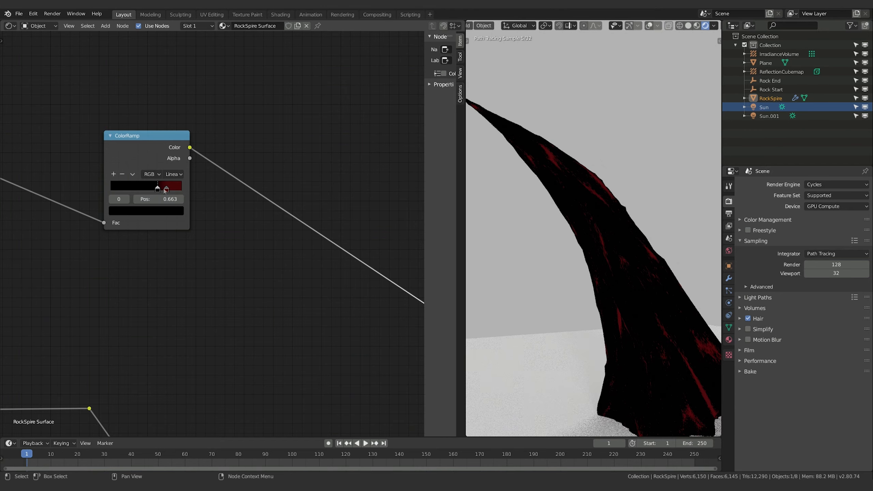
click(166, 189)
click(171, 210)
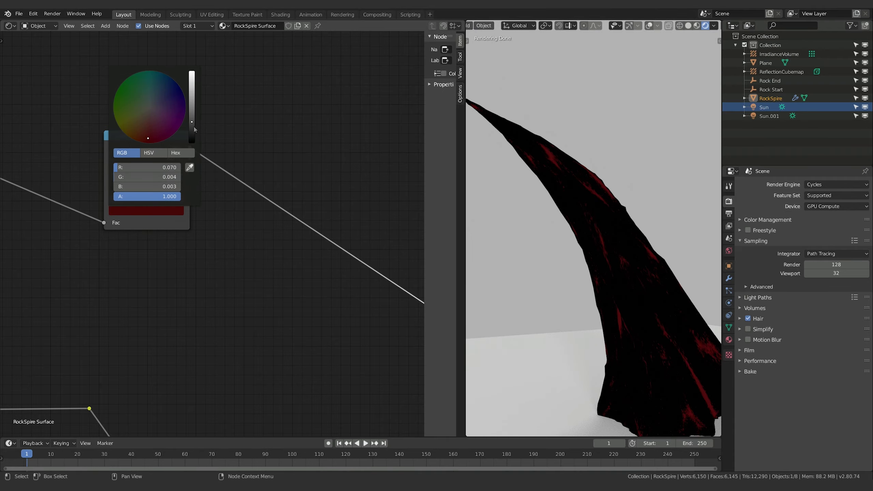
drag(192, 121, 192, 74)
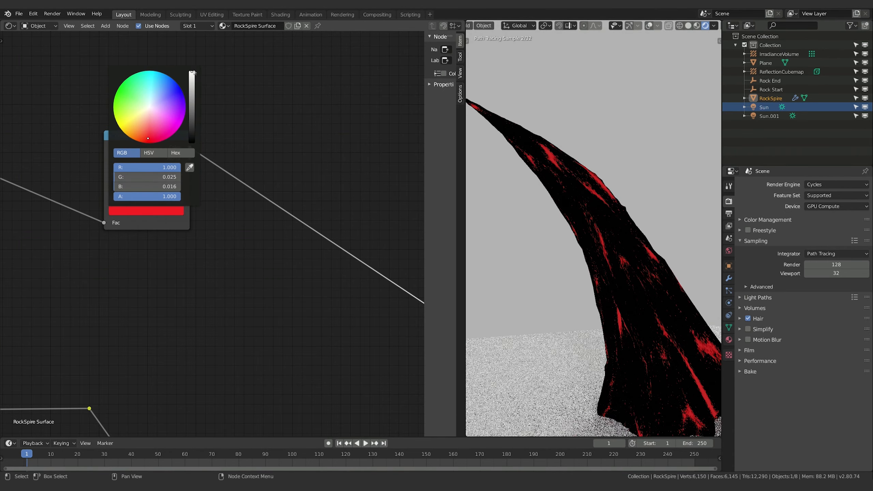
click(296, 89)
middle_drag(224, 228, 181, 205)
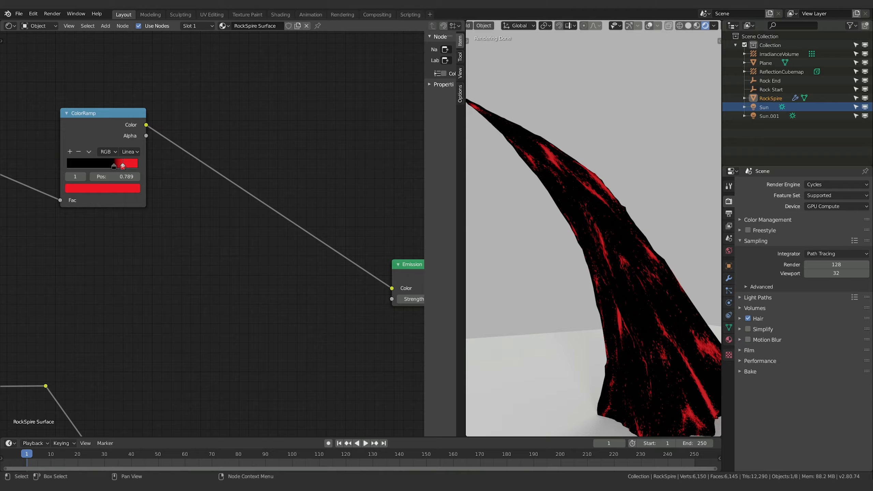
mouse_move(123, 166)
mouse_down()
mouse_move(143, 166)
mouse_move(119, 167)
mouse_up()
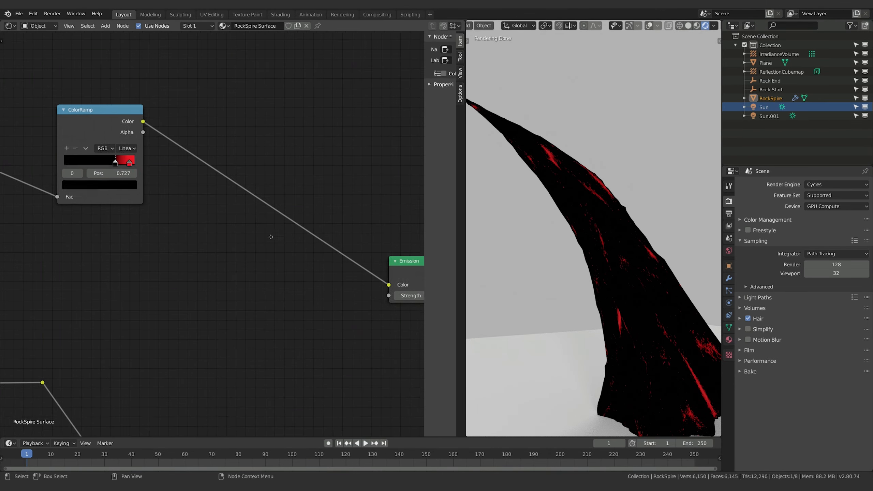
Step: Set the Emission strength to 10 and check the glow on the whole spire
middle_drag(248, 231, 124, 170)
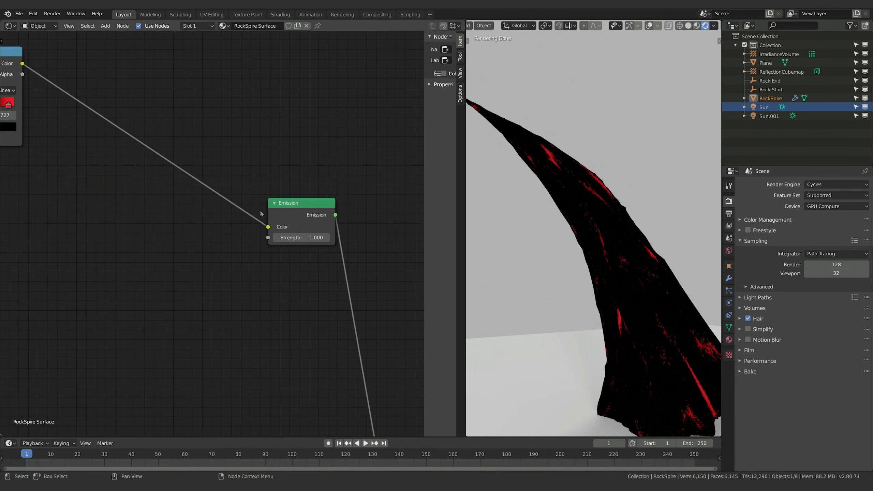
middle_drag(304, 241, 216, 180)
click(217, 178)
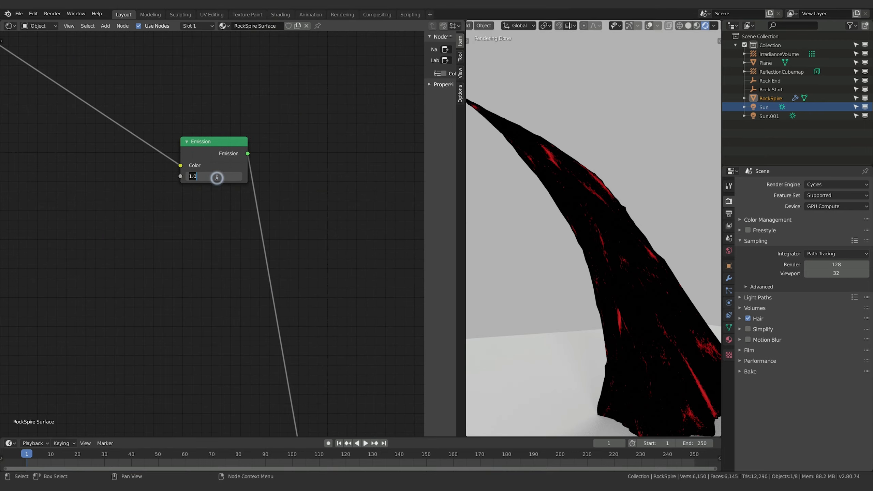
text(10)
key(Return)
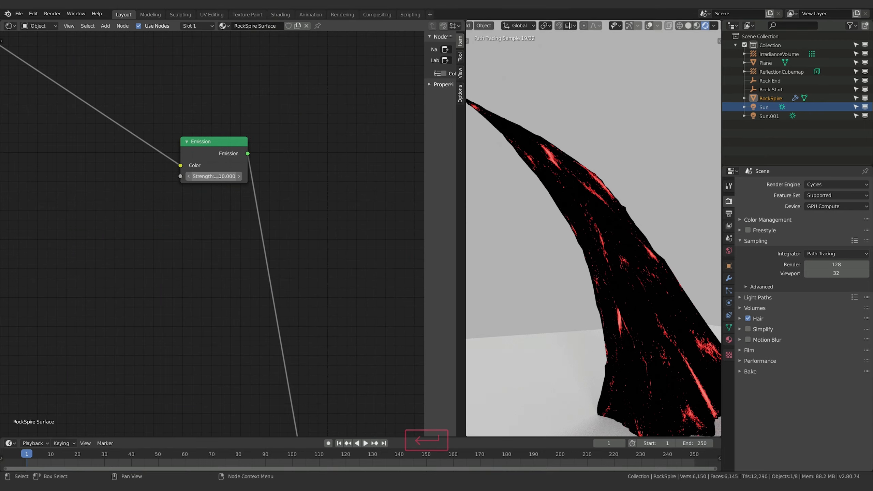
scroll(711, 371, down, 3)
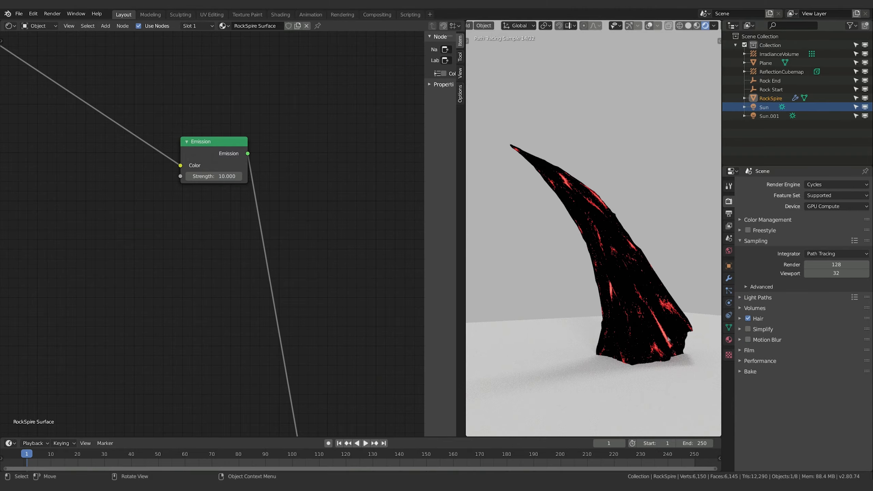
middle_drag(642, 321, 580, 334)
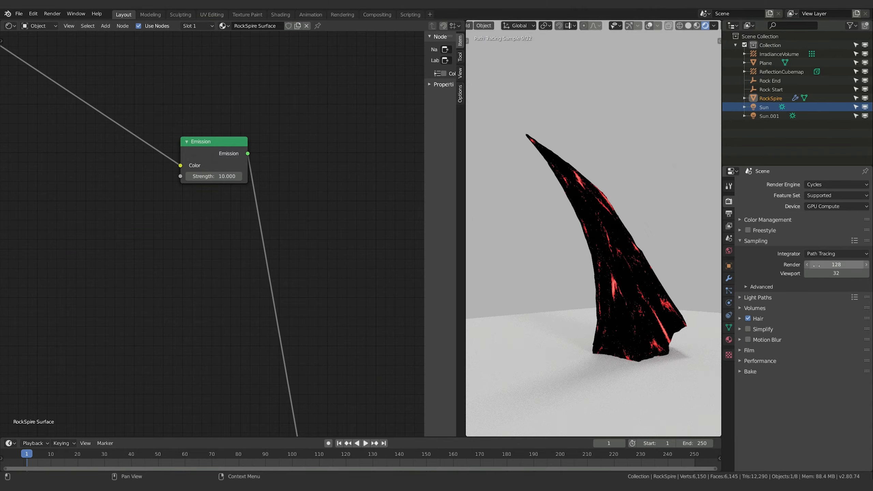
Step: Hide both sun lights and darken the world background color to black to test the emission in the dark
click(865, 116)
click(865, 107)
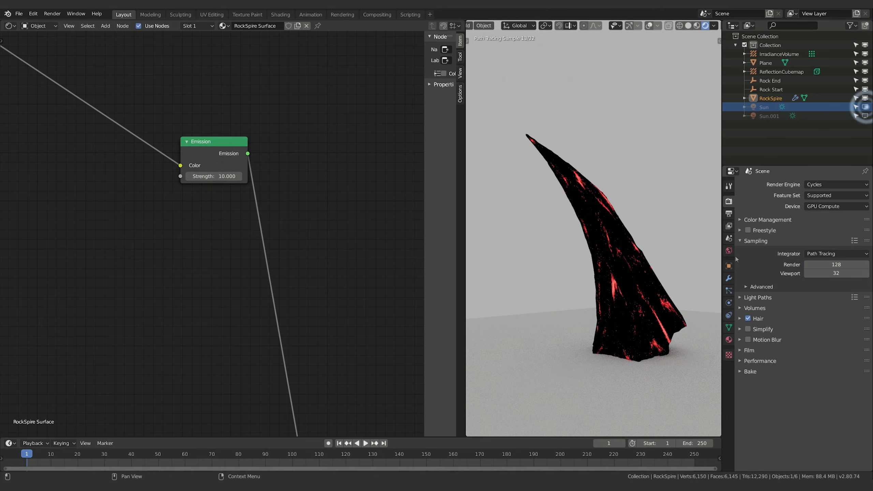
click(729, 250)
click(831, 237)
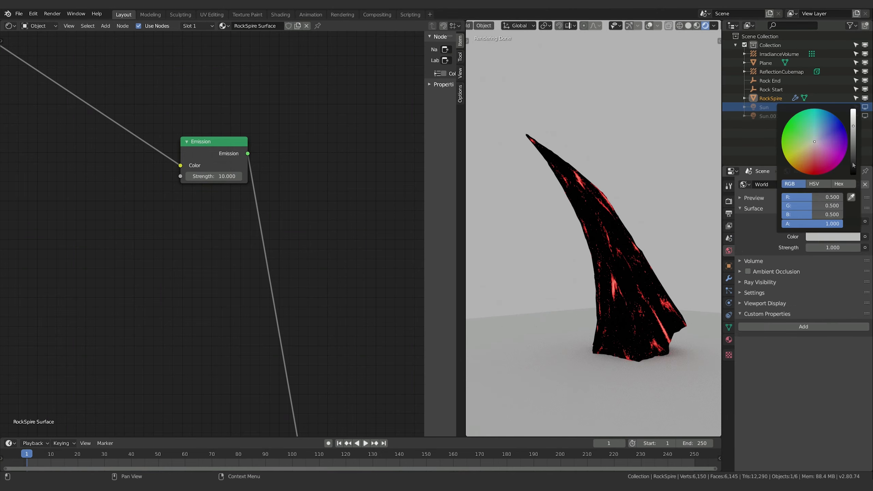
drag(854, 162, 854, 173)
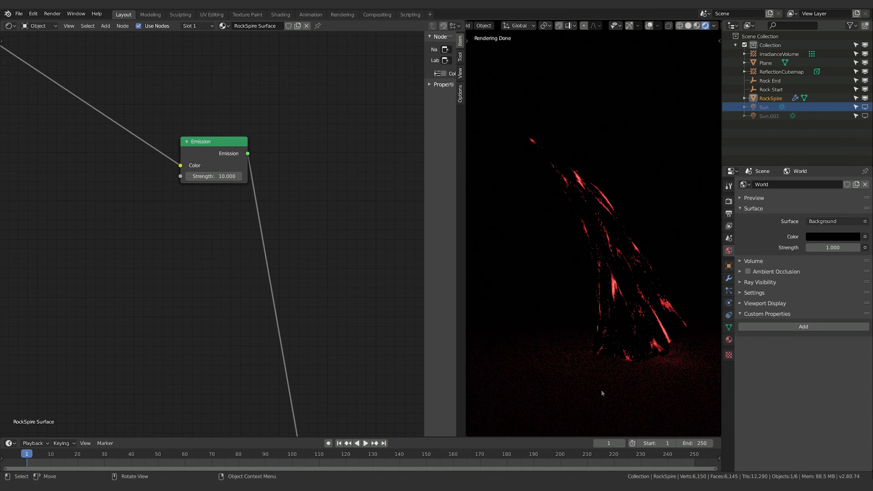
Step: Brighten the world background to a dark grey and turn both sun lights back on
click(831, 237)
drag(853, 173, 854, 157)
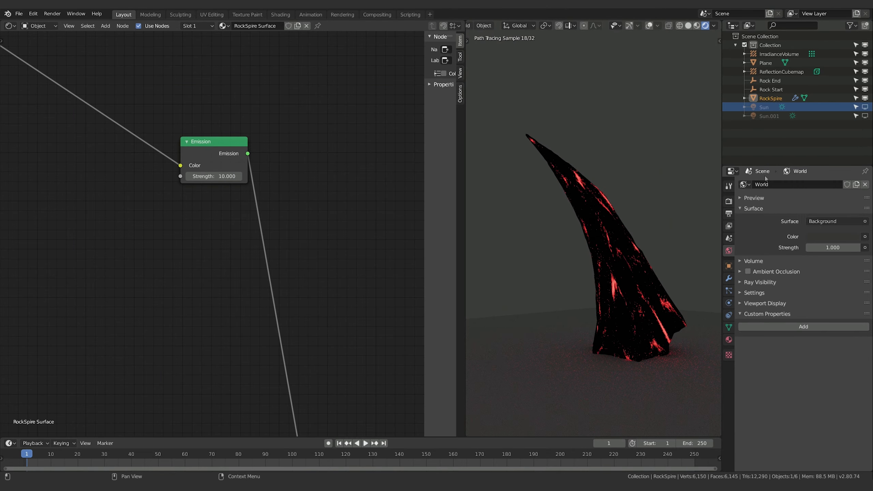
click(865, 107)
click(865, 117)
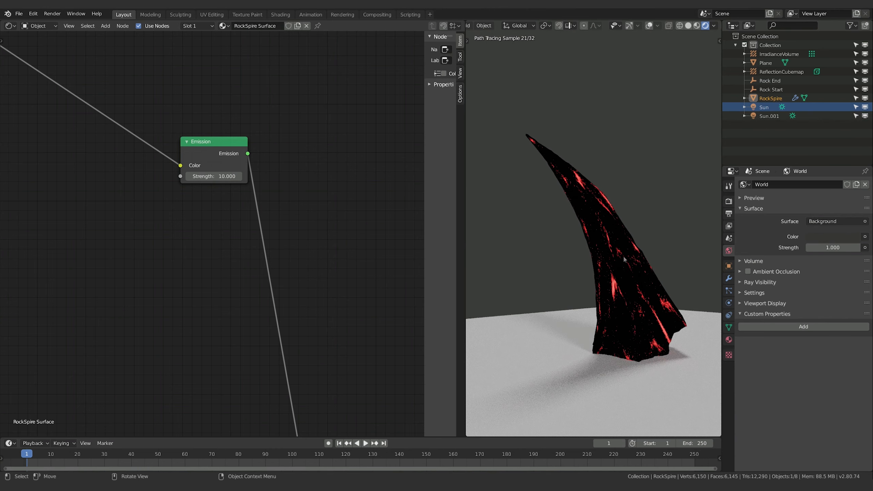
Step: Move the Emission node closer to the Principled BSDF, leaving space before the Material Output
middle_drag(290, 256, 231, 92)
middle_drag(355, 340, 372, 241)
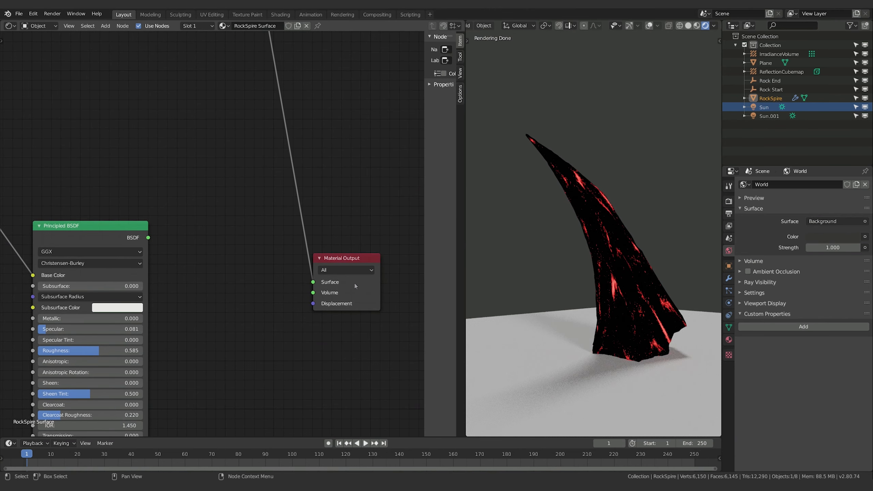
middle_drag(197, 229, 225, 286)
ctrl+middle_drag(225, 286, 205, 242)
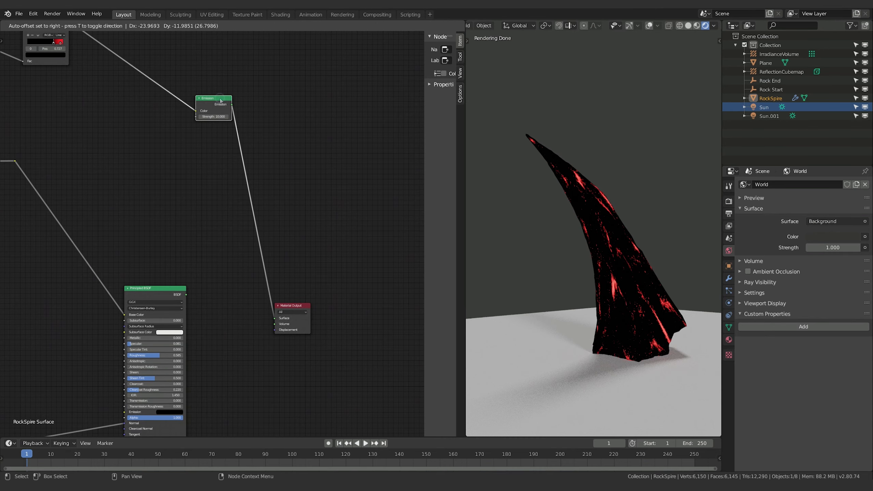
drag(217, 96, 158, 119)
middle_drag(289, 198, 283, 196)
middle_drag(122, 312, 126, 311)
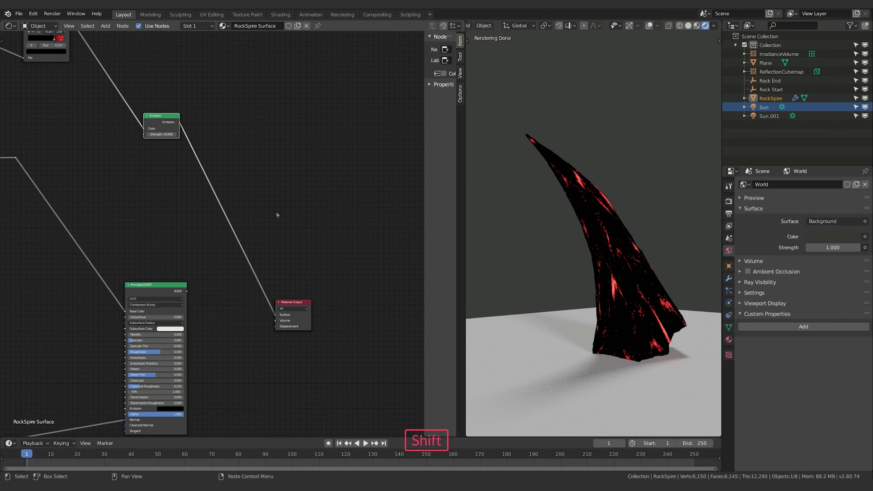
Step: Add a Mix Shader between the Emission and Principled BSDF nodes and connect Emission to its first Shader input
key(shift+a)
mouse_move(273, 175)
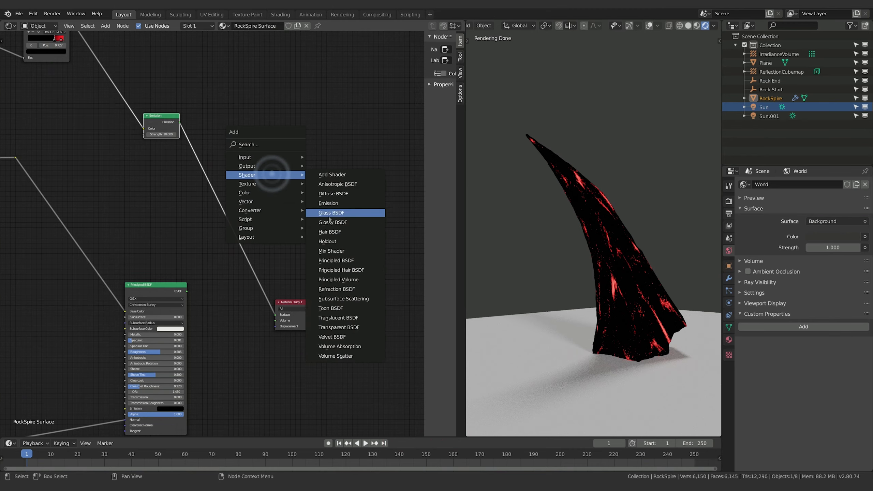
click(335, 252)
click(173, 195)
middle_drag(143, 119, 214, 120)
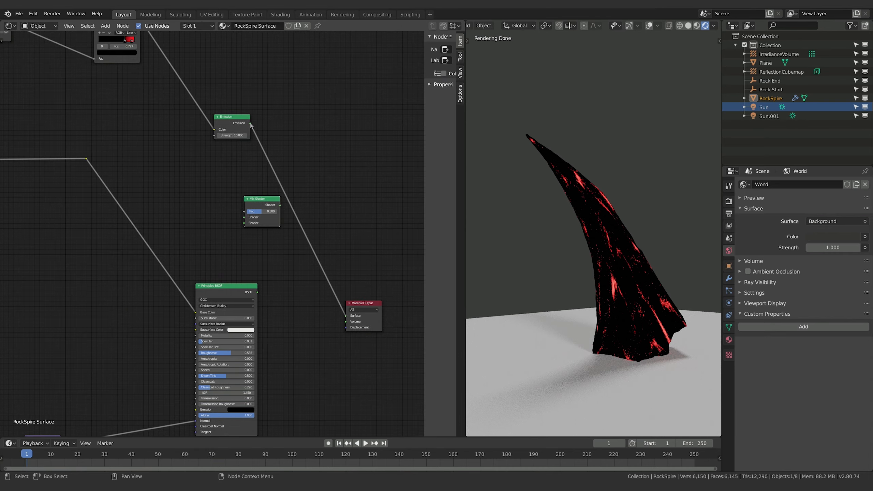
drag(250, 123, 244, 216)
click(253, 197)
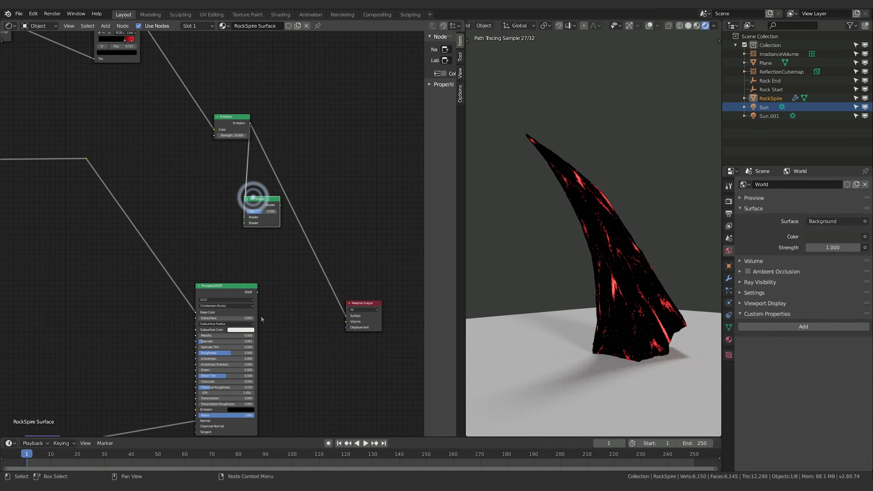
Step: Connect the Principled BSDF to the Mix Shader's second Shader input and the Mix Shader to the Material Output Surface
drag(258, 292, 242, 279)
drag(242, 227, 243, 226)
drag(280, 205, 346, 317)
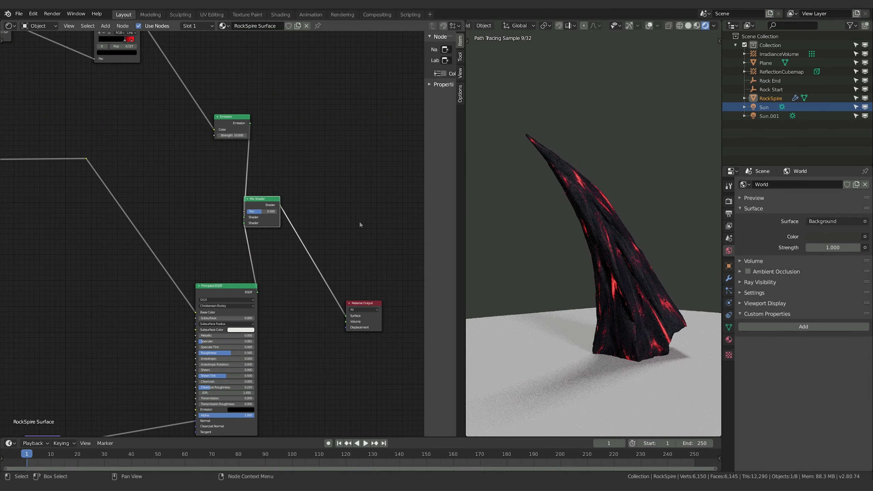
Step: Spread out the Material Output and Mix Shader nodes so the shader links are easy to follow
middle_drag(390, 304, 358, 305)
drag(333, 307, 398, 256)
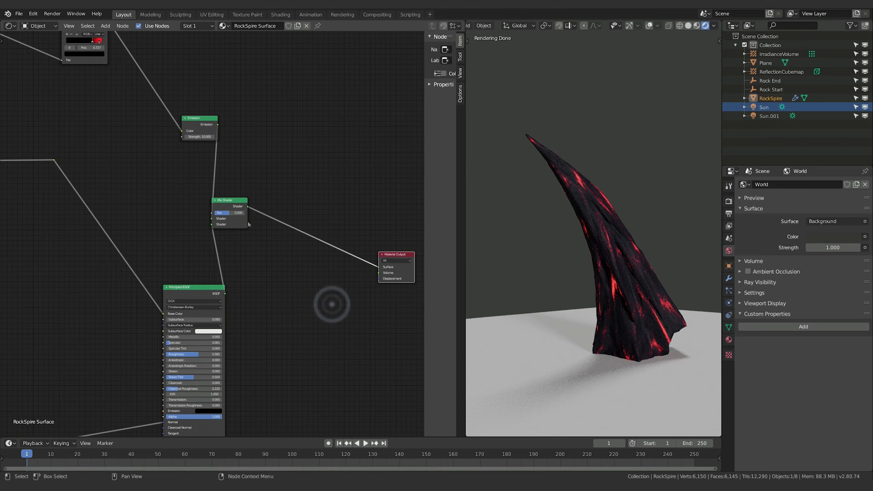
drag(227, 200, 297, 208)
Step: Test the Mix Shader factor at 1.000 and at a low value, settling on about 0.5
scroll(660, 347, up, 4)
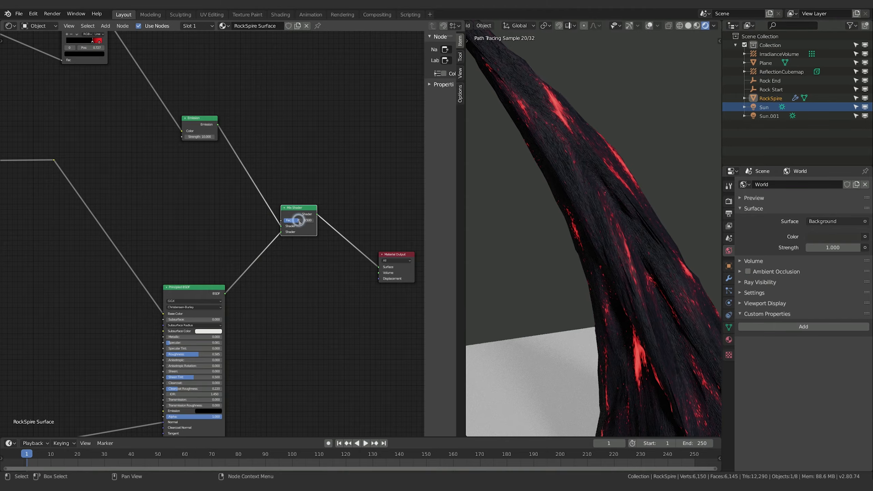
drag(299, 223, 312, 223)
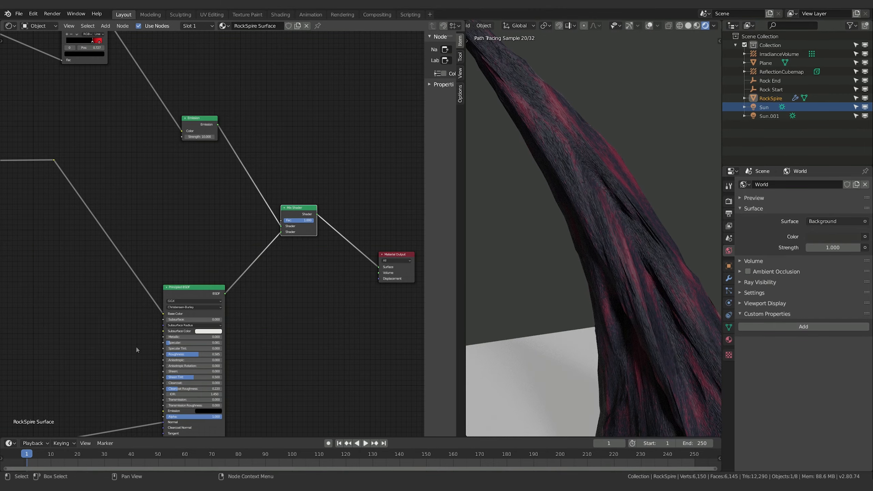
drag(310, 222, 305, 221)
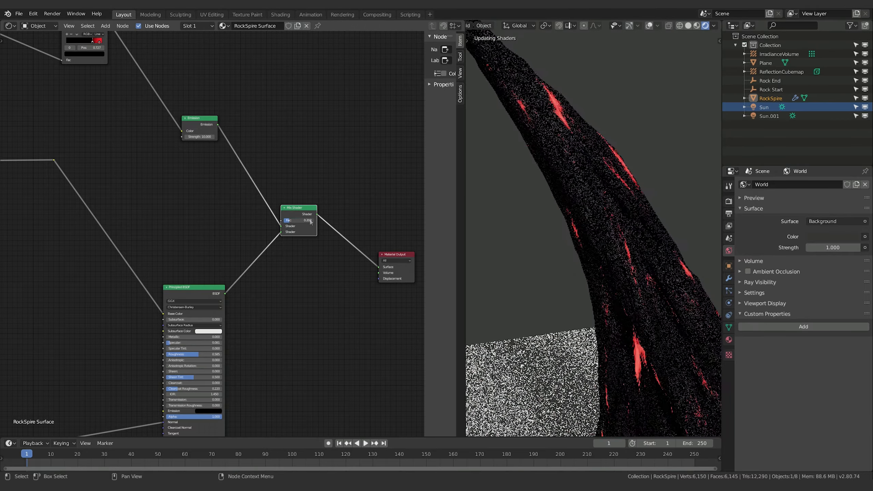
mouse_move(310, 221)
mouse_down()
mouse_move(326, 222)
mouse_move(308, 222)
mouse_up()
Step: Move the red stop of the emission ColorRamp to position 0.761 and check the spire from another angle
scroll(556, 302, down, 5)
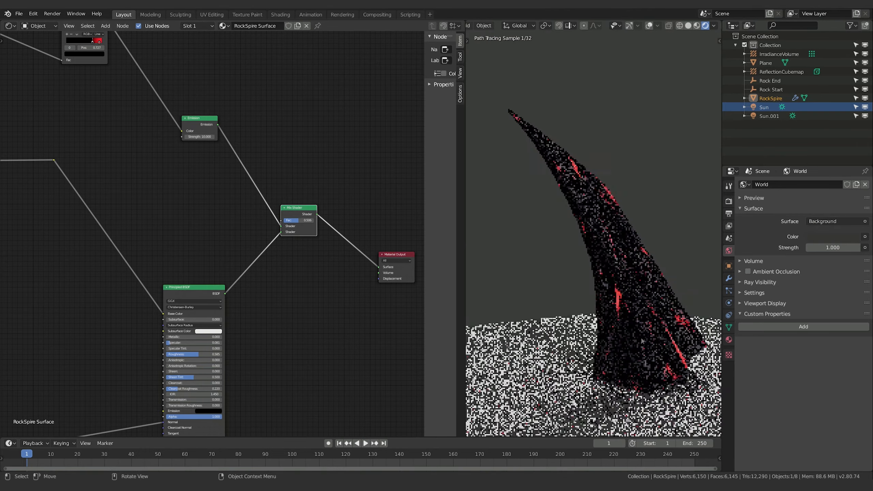
mouse_move(663, 351)
middle_down()
mouse_move(517, 371)
mouse_move(649, 367)
mouse_move(625, 371)
middle_up()
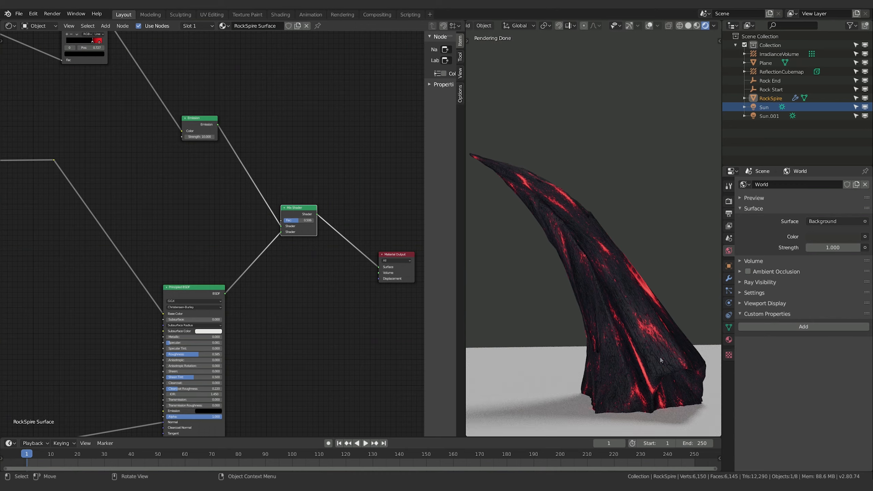
middle_drag(93, 53, 213, 139)
drag(210, 132, 214, 131)
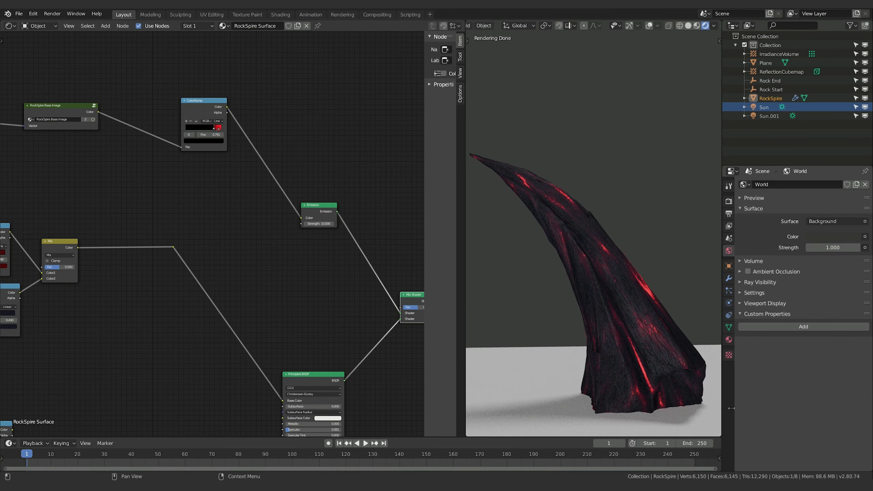
middle_drag(649, 433, 676, 421)
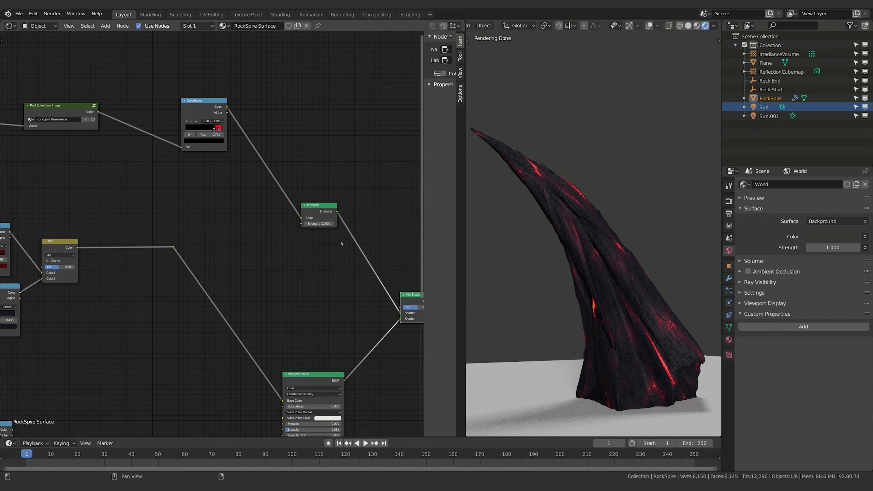
middle_drag(149, 196, 108, 70)
middle_drag(399, 190, 205, 248)
scroll(208, 293, down, 1)
scroll(208, 293, down, 1)
middle_drag(13, 230, 346, 229)
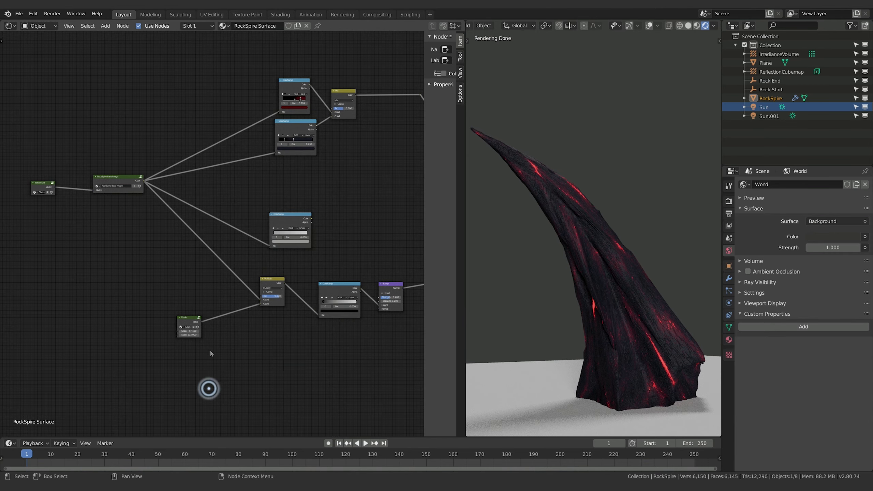
middle_drag(210, 349, 199, 344)
key(shift+a)
mouse_move(242, 437)
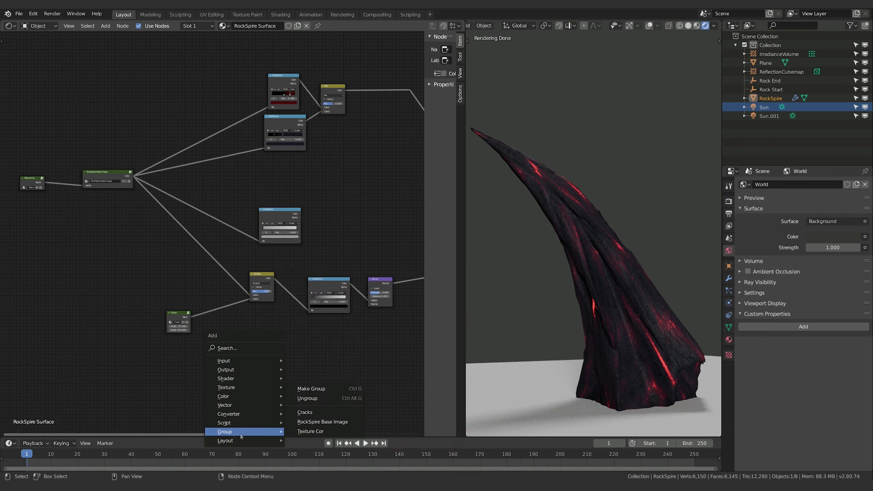
click(123, 377)
key(shift+a)
click(270, 434)
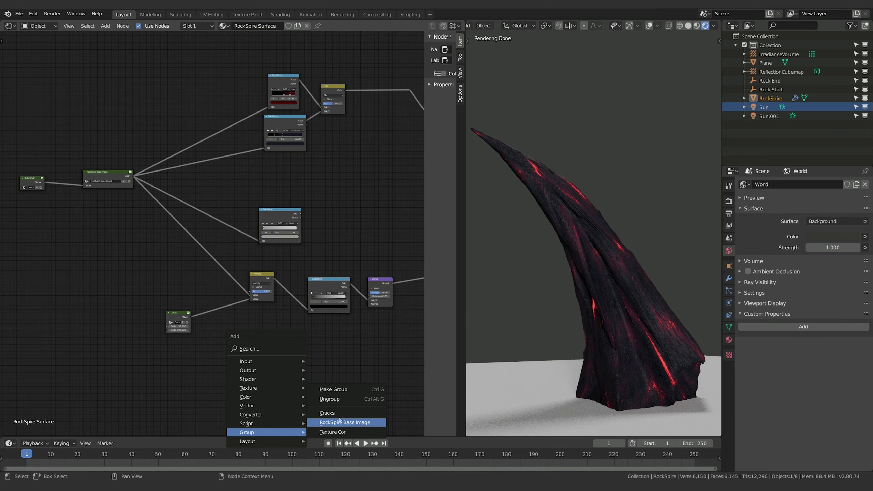
middle_drag(384, 179, 301, 236)
middle_drag(359, 275, 280, 271)
key(ctrl)
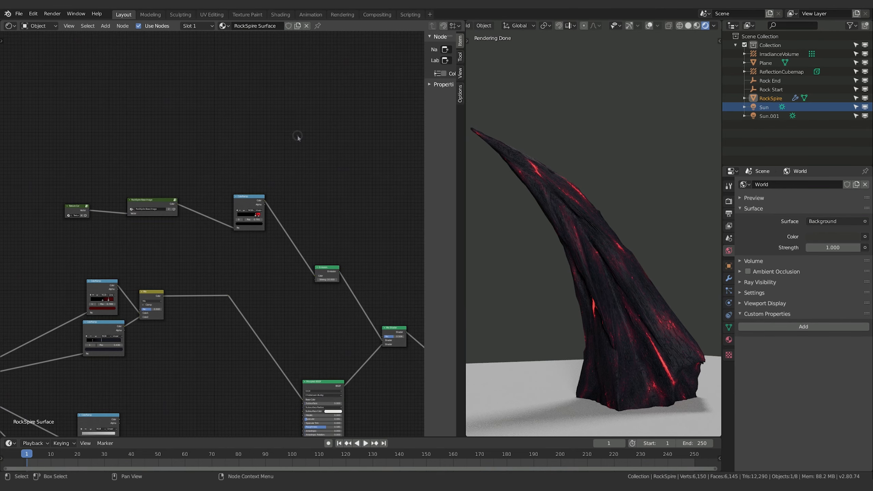
Step: Duplicate the Cracks group node and place the copy just below the emission ColorRamp
middle_drag(250, 309, 395, 132)
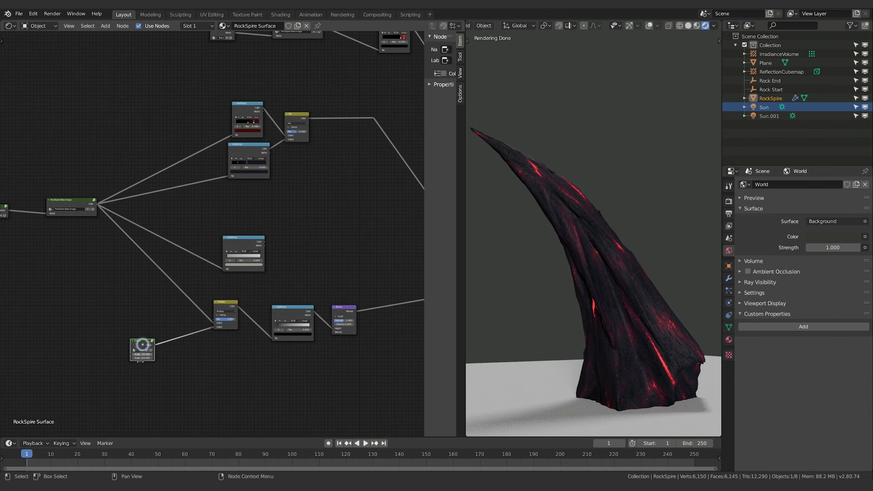
key(shift+d)
click(172, 40)
middle_drag(210, 108, 108, 327)
drag(74, 258, 223, 285)
middle_drag(279, 299, 184, 258)
click(213, 199)
middle_drag(243, 317, 238, 296)
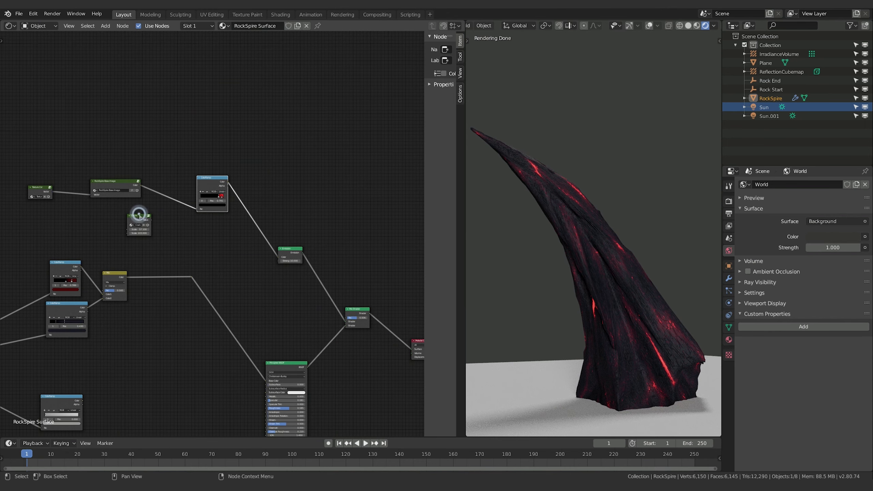
drag(140, 216, 218, 241)
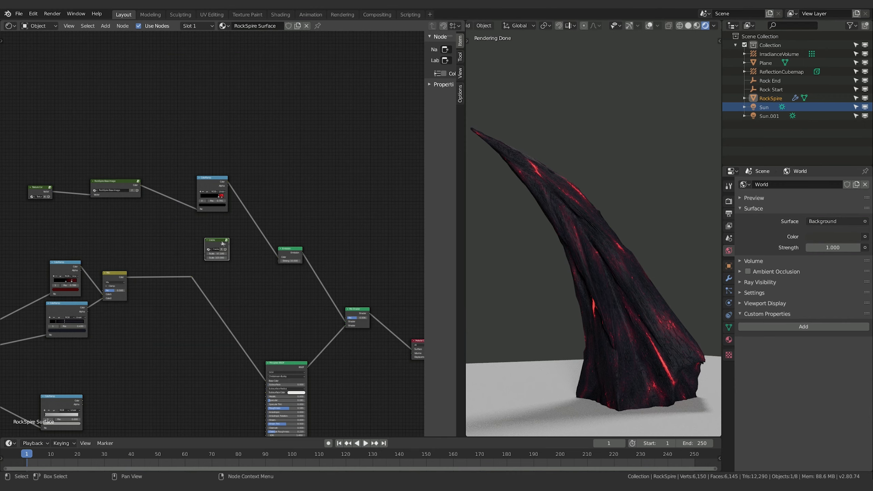
Step: Test the duplicated Cracks output as the Emission color and reconnect the ColorRamp in its place
middle_drag(217, 245, 138, 235)
drag(151, 247, 201, 248)
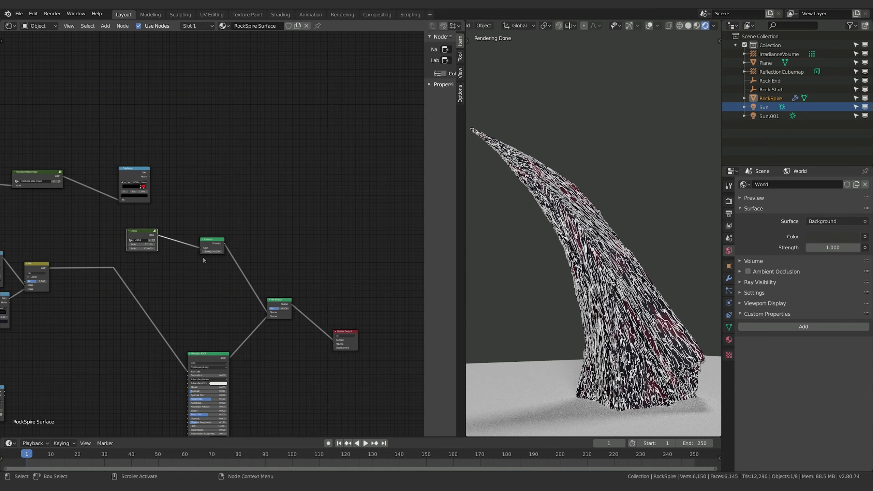
drag(201, 250, 181, 250)
drag(150, 172, 201, 248)
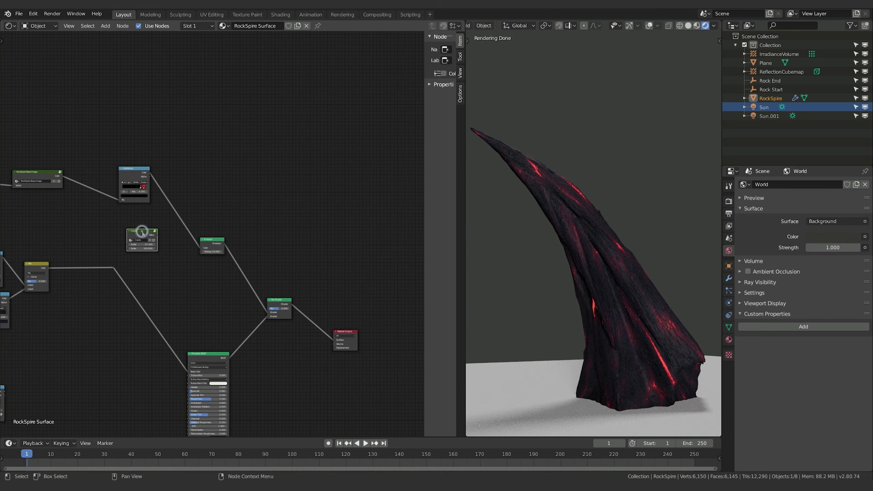
Step: Move the emission ColorRamp and the duplicated Cracks node apart to make room for a node between them
click(126, 175)
middle_drag(130, 181, 202, 191)
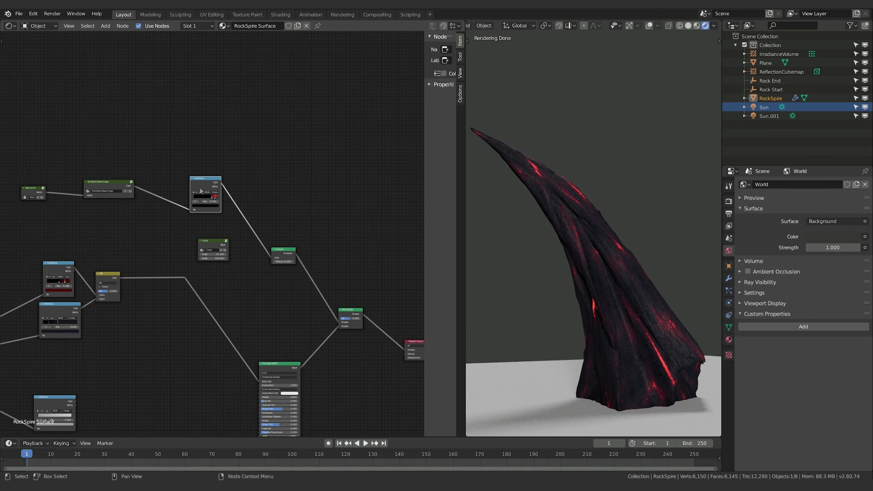
drag(201, 192, 222, 184)
drag(214, 242, 117, 230)
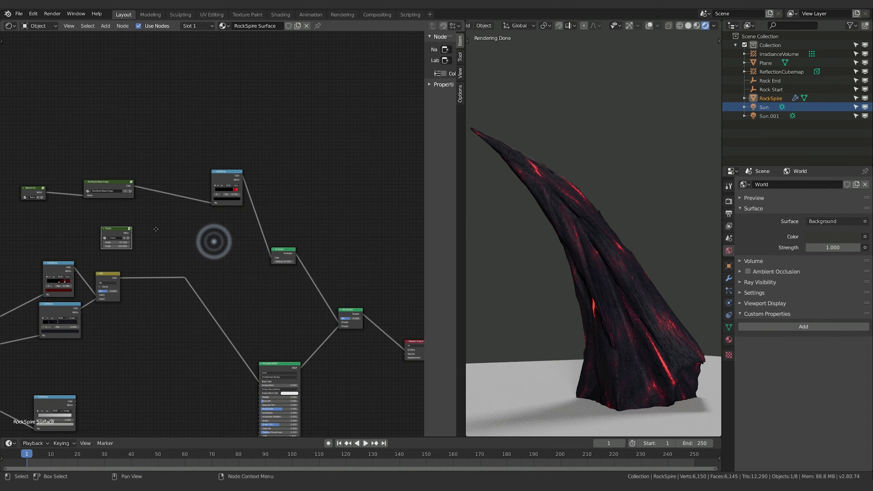
middle_drag(156, 228, 158, 227)
click(124, 227)
Step: Insert a MixRGB node between RockSpire Base Image and the emission ColorRamp, and connect the duplicated Cracks output to Color2
key(shift+a)
mouse_move(173, 220)
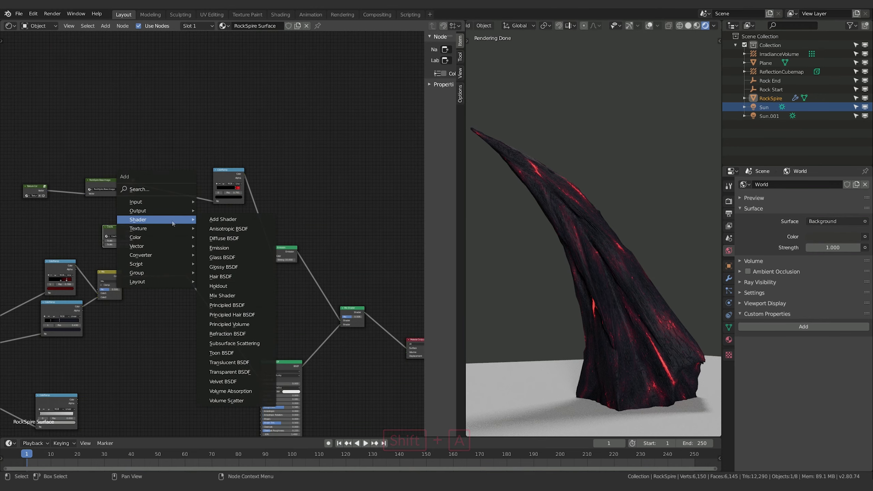
mouse_move(159, 249)
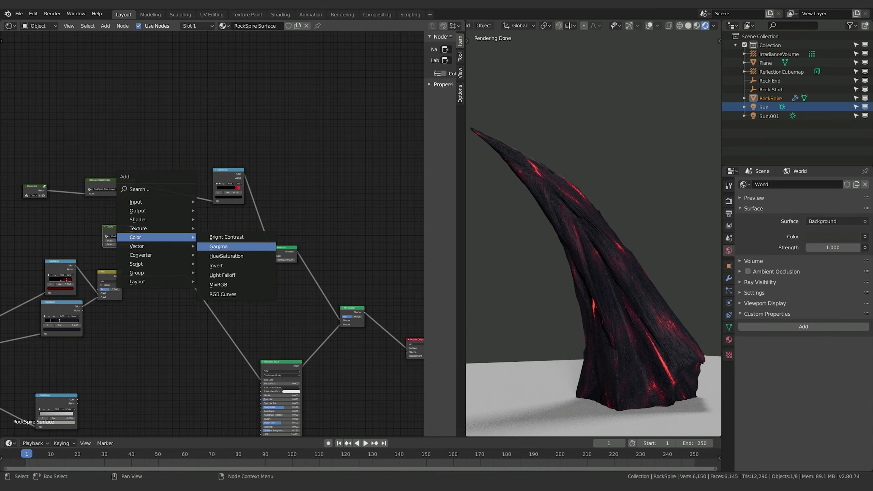
click(234, 284)
click(164, 189)
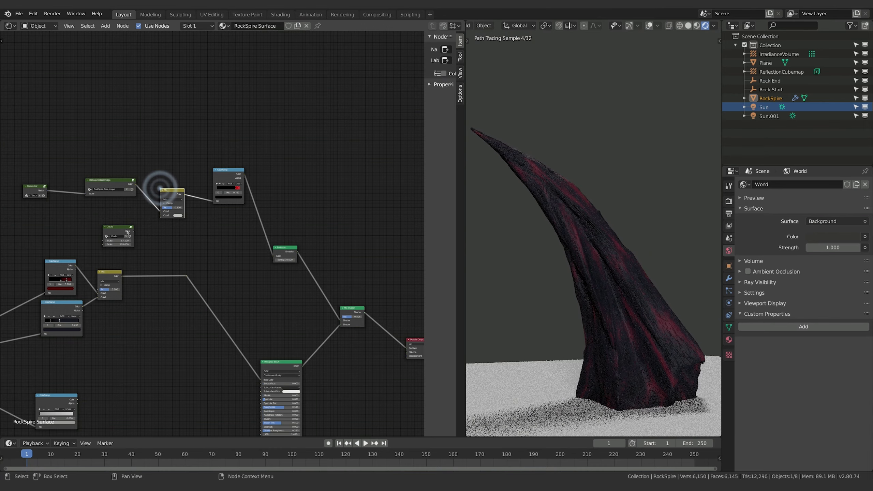
drag(134, 231, 162, 218)
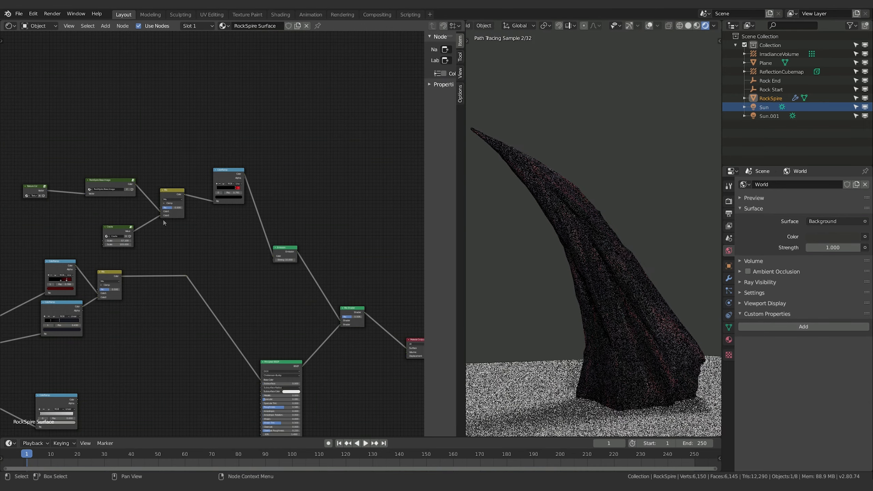
Step: Set the new MixRGB node's blend mode to Add, enable Clamp and raise its factor to the maximum
click(173, 203)
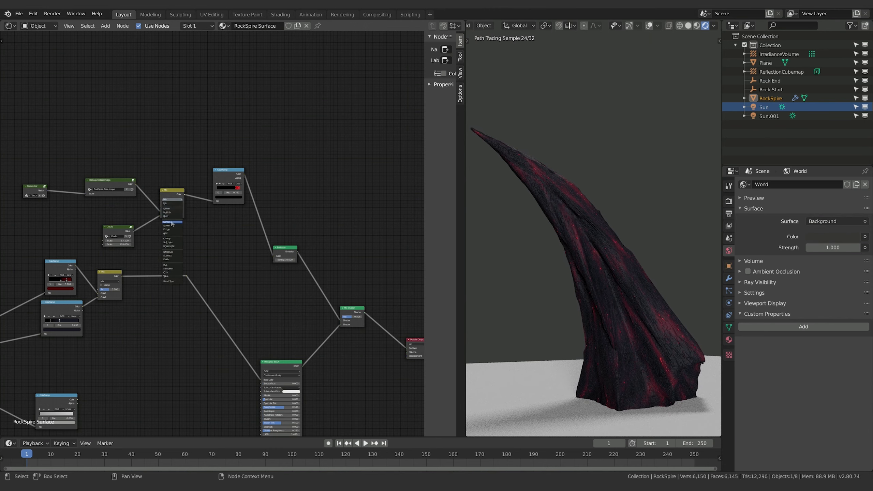
click(172, 234)
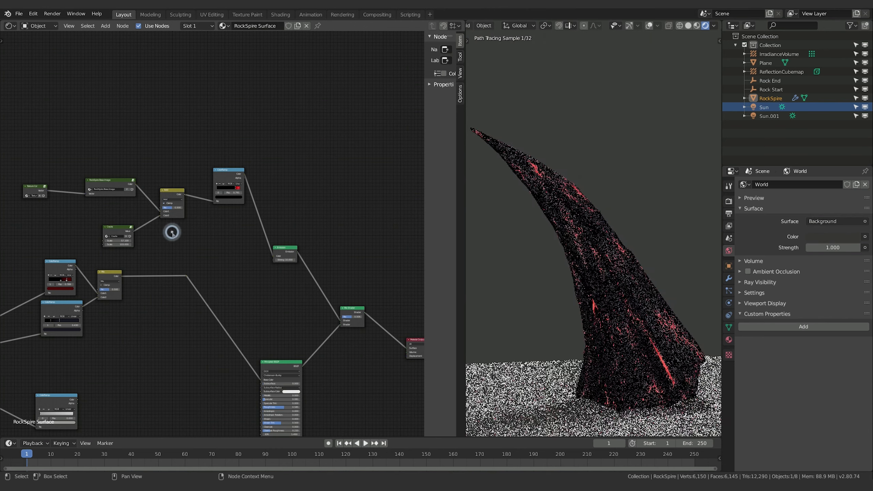
click(163, 204)
drag(173, 207, 186, 208)
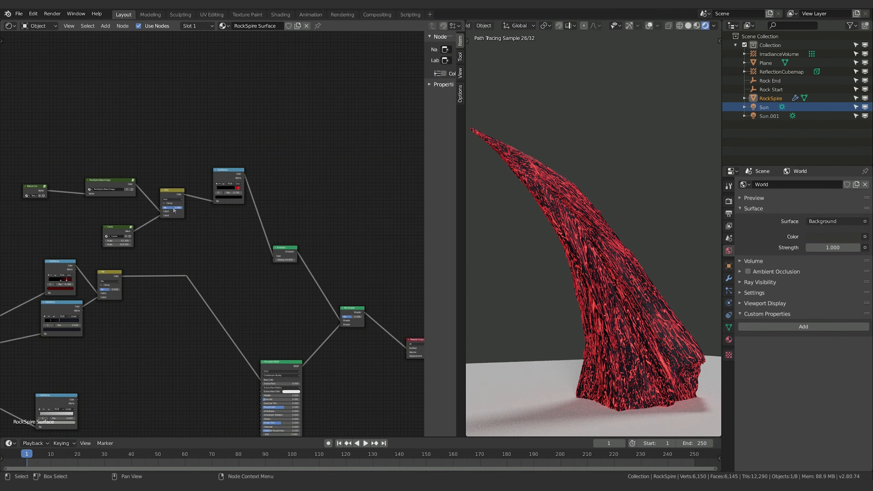
Step: Try lowering the Add node's factor to zero and undo the factor changes
drag(175, 208, 155, 208)
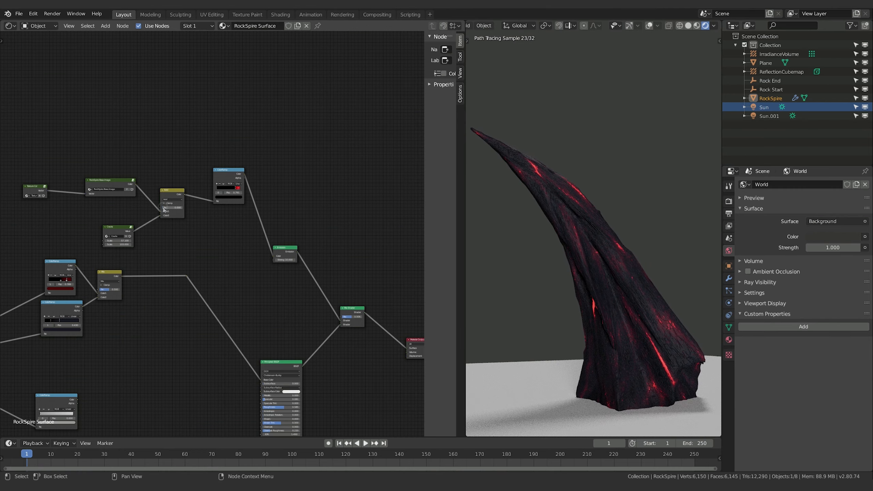
drag(164, 208, 168, 208)
key(ctrl+z)
key(ctrl+z)
Step: Reduce the Add node's factor slightly below the maximum while viewing the crack glow up close
scroll(514, 306, down, 3)
scroll(515, 306, up, 6)
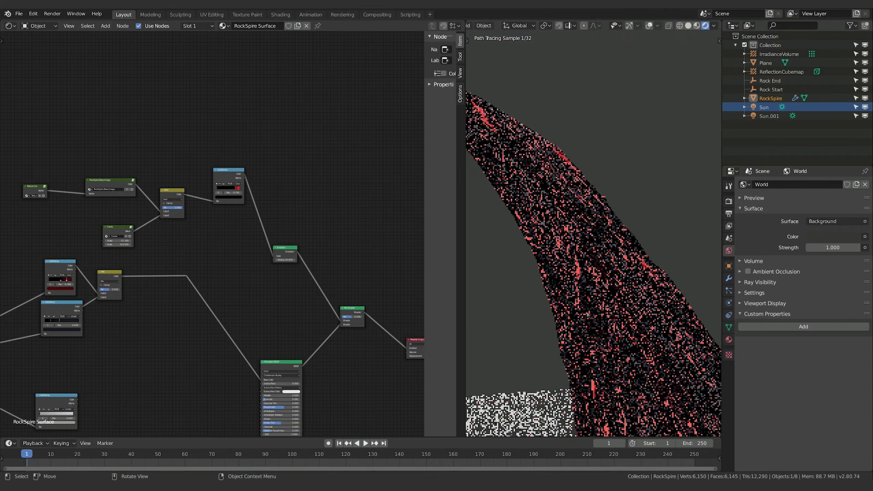
mouse_move(176, 207)
mouse_down()
mouse_move(162, 208)
mouse_move(178, 208)
mouse_up()
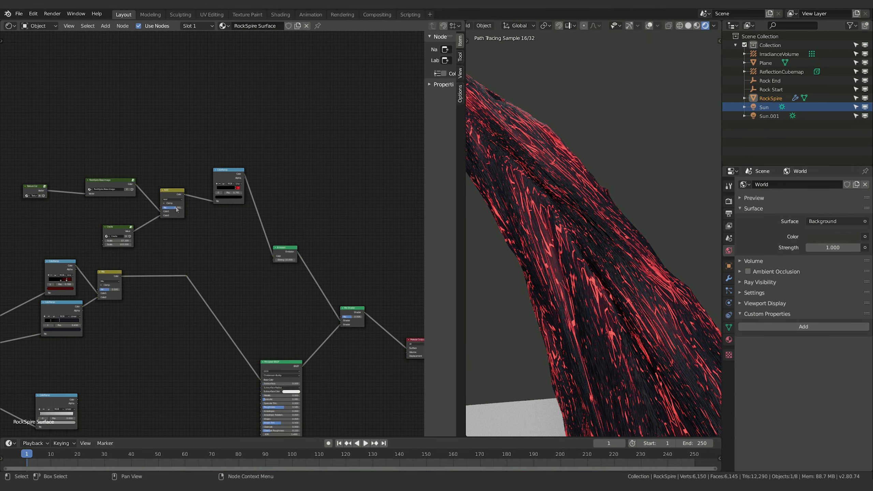
Step: Shift the duplicated Cracks node away from the Add node and insert a ColorRamp on the link between them
click(196, 237)
drag(116, 229, 88, 228)
click(149, 237)
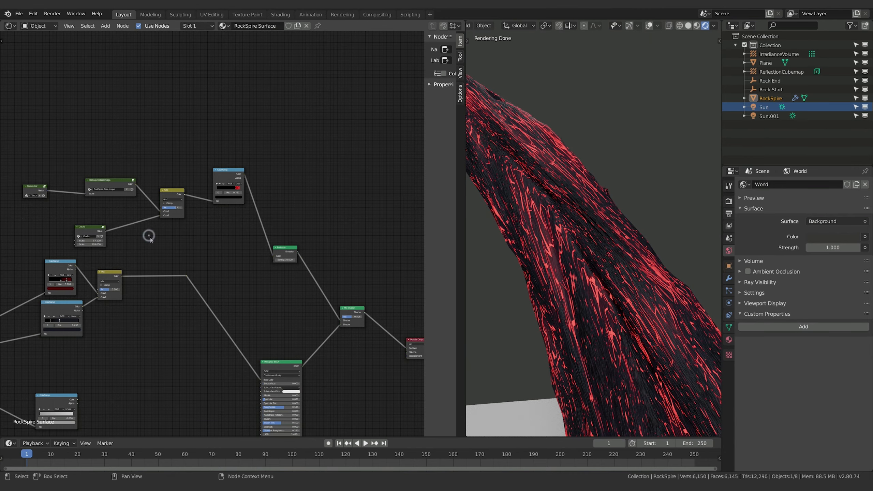
key(shift+a)
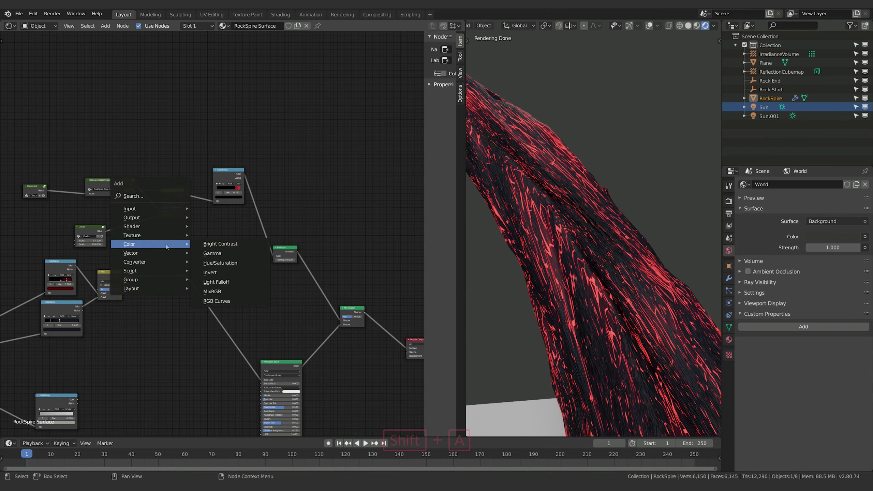
click(216, 271)
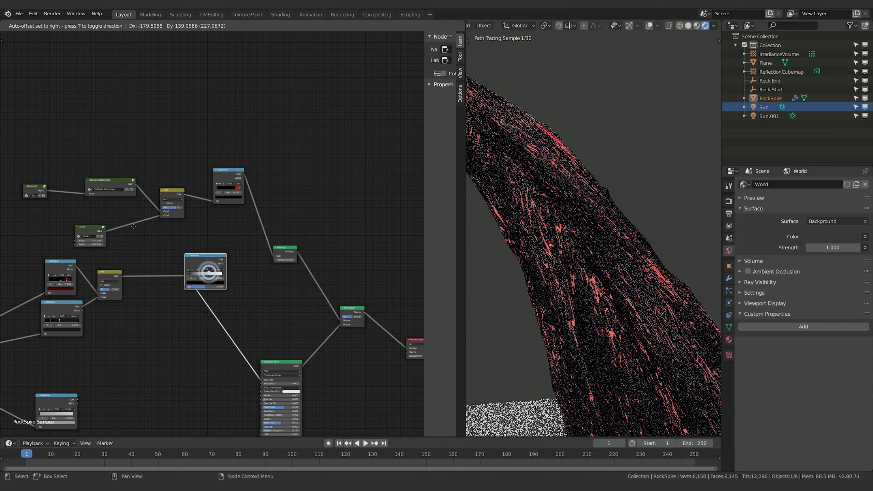
click(119, 216)
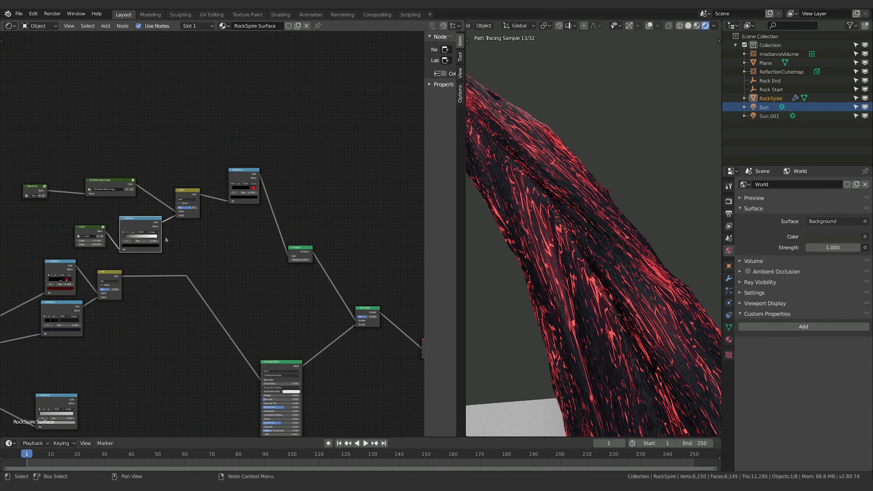
Step: Darken the white stop of the new ColorRamp between the Cracks and Add nodes to a grey
click(155, 237)
click(140, 245)
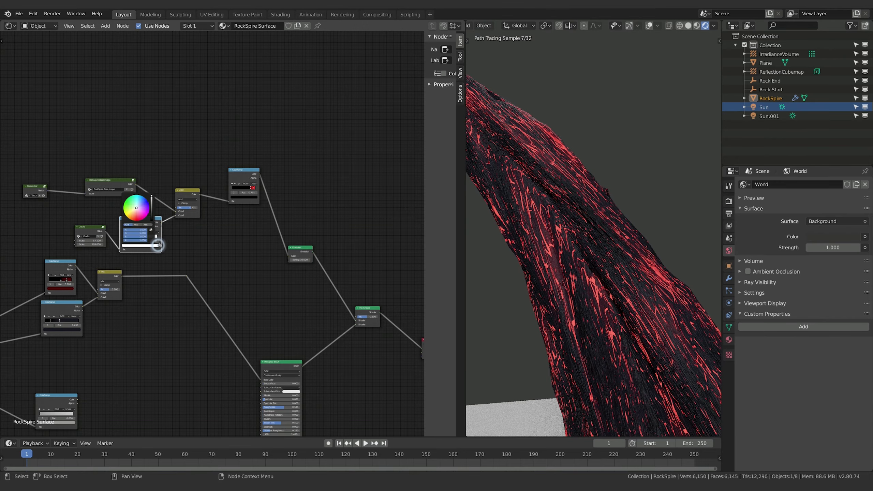
drag(152, 200, 152, 202)
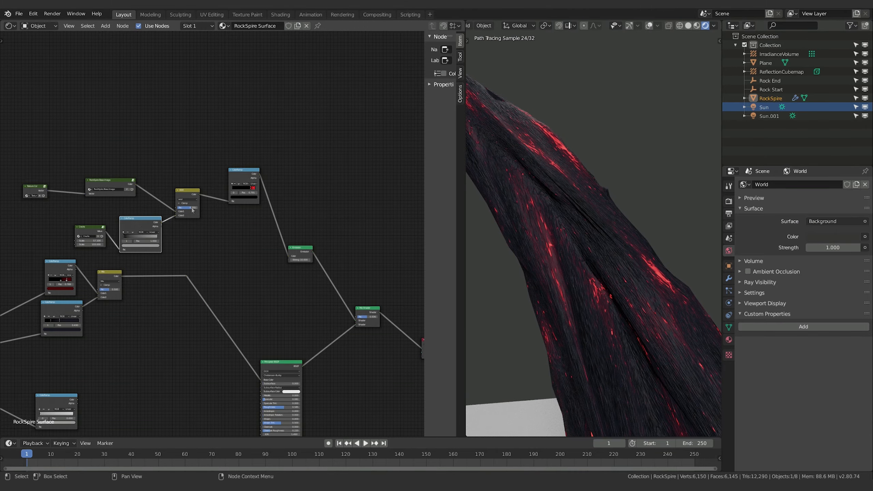
Step: Raise the Add node's factor to the maximum and shift the crack ColorRamp's black stop slightly inward
drag(191, 208, 205, 213)
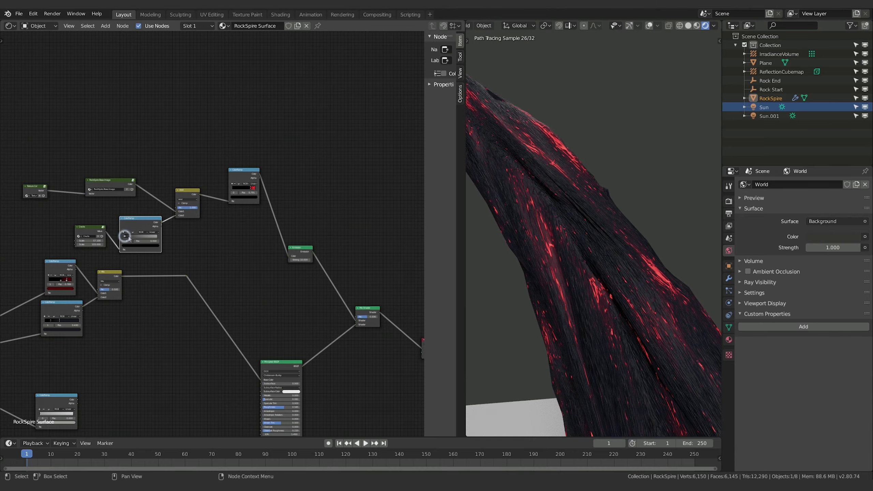
mouse_move(128, 238)
mouse_down()
mouse_move(143, 238)
mouse_move(131, 239)
mouse_up()
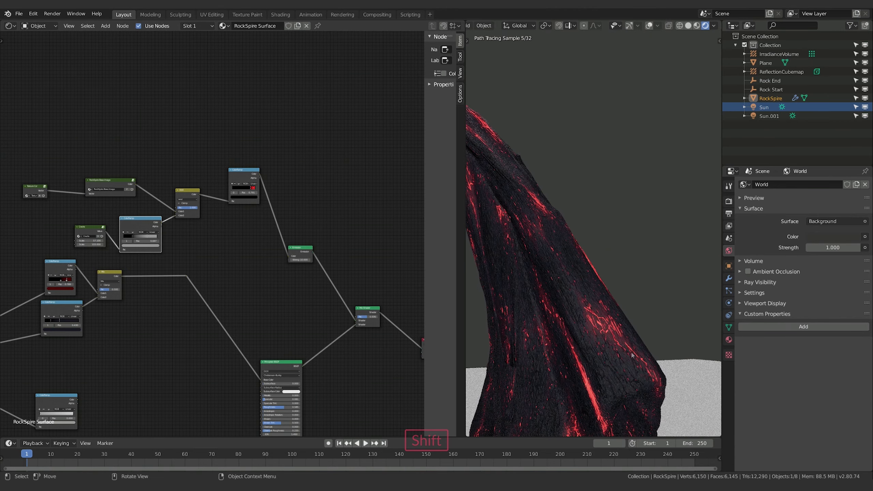
middle_drag(665, 368, 653, 366)
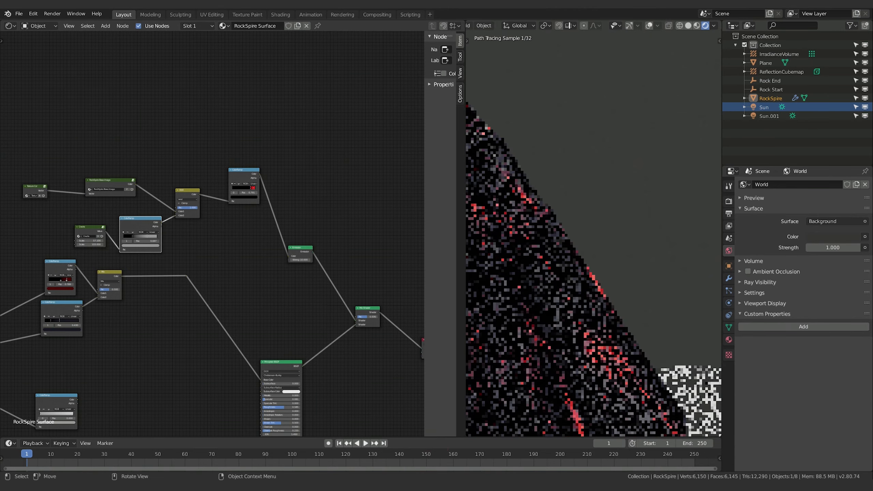
shift+middle_drag(654, 435, 654, 429)
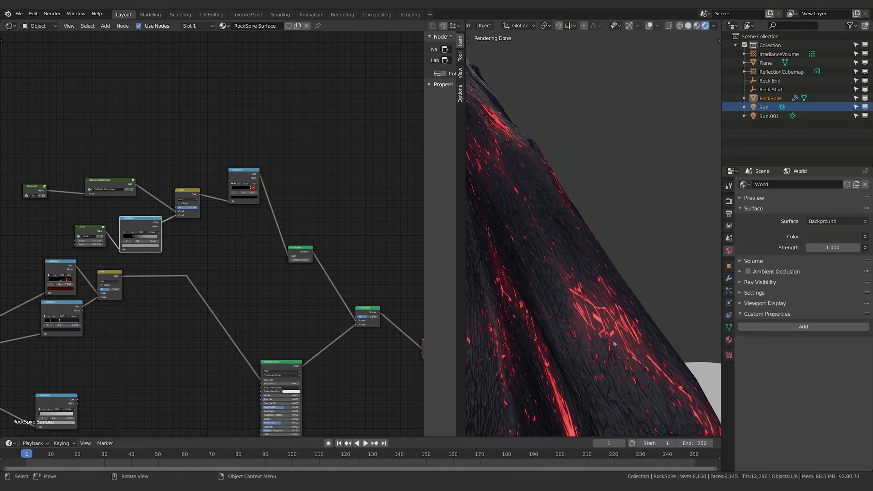
scroll(634, 387, down, 5)
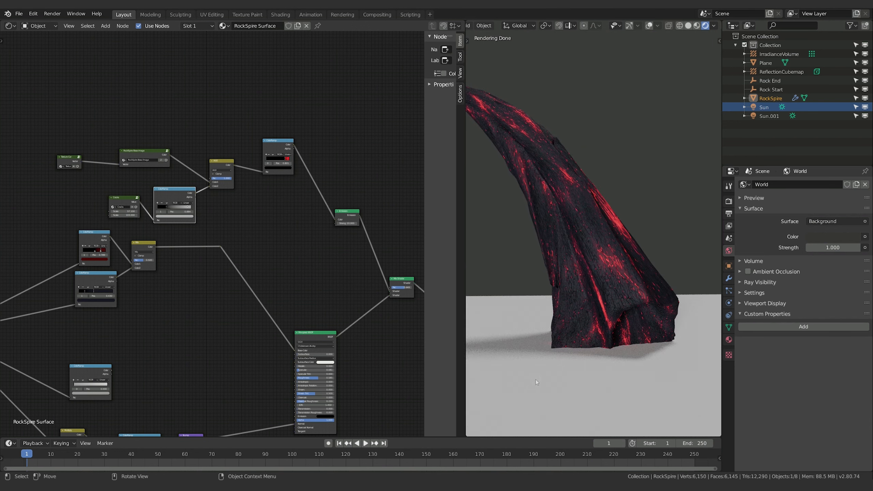
Step: Assign the RockSpire Surface material to the ground plane and view it near and far
click(535, 379)
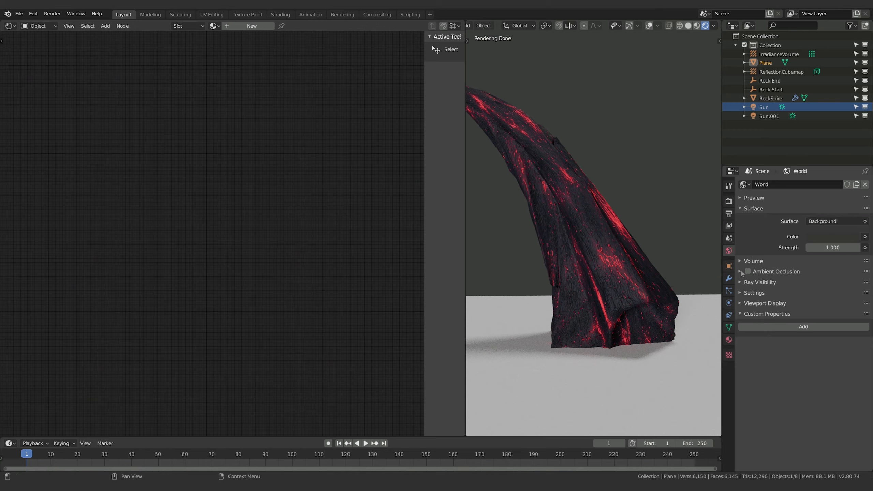
click(729, 340)
click(745, 212)
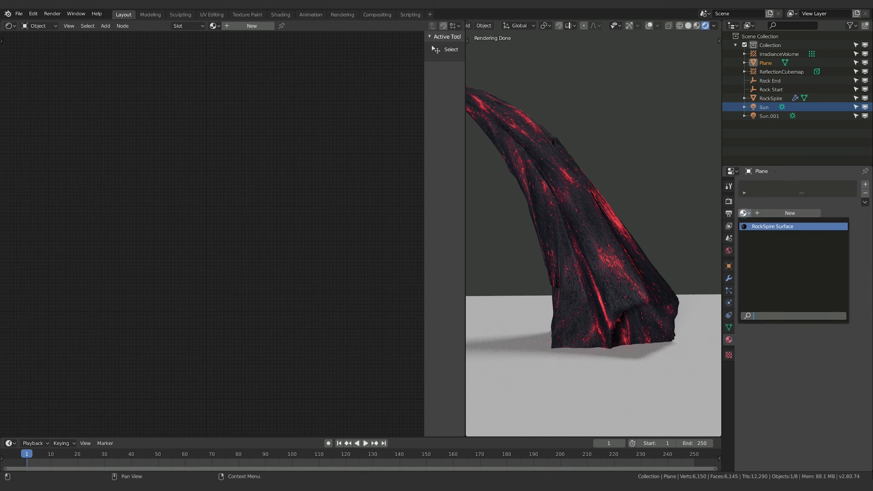
click(770, 227)
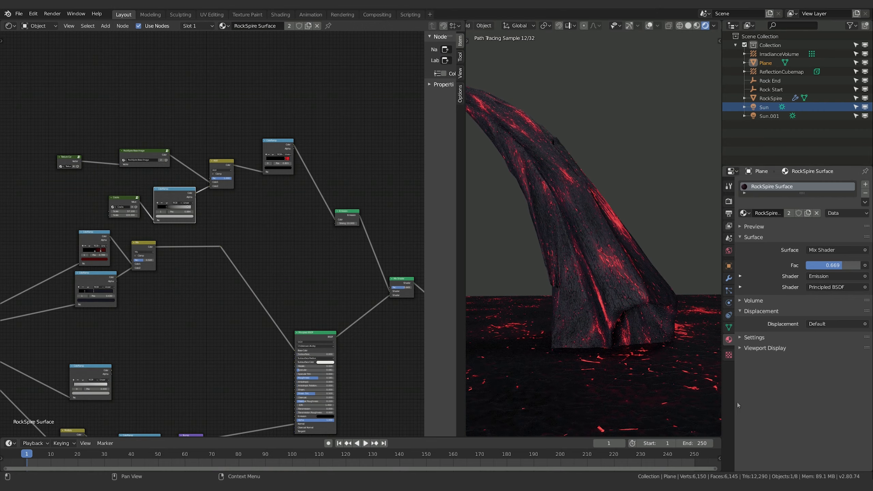
middle_drag(641, 385, 600, 419)
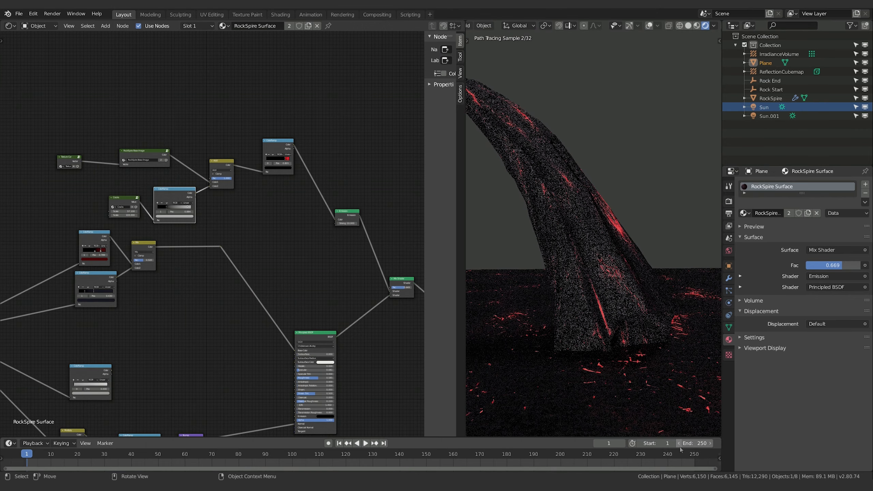
scroll(645, 409, up, 3)
scroll(644, 404, down, 12)
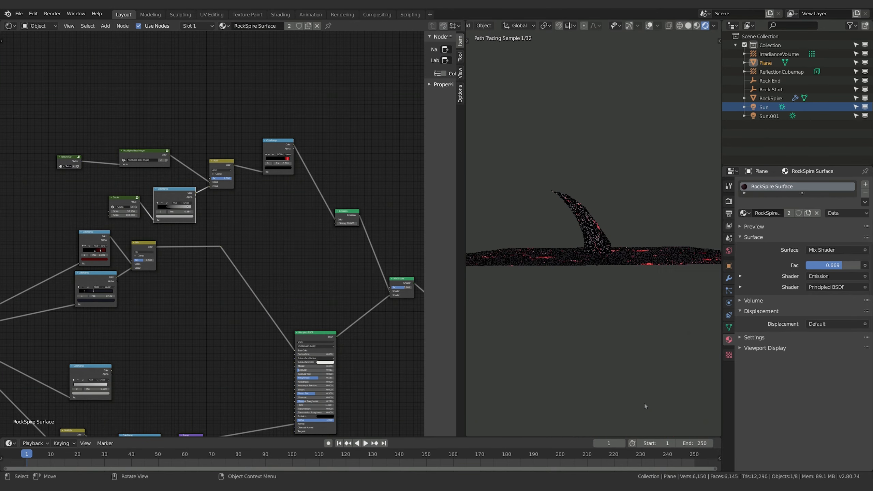
scroll(645, 385, up, 3)
scroll(531, 398, up, 2)
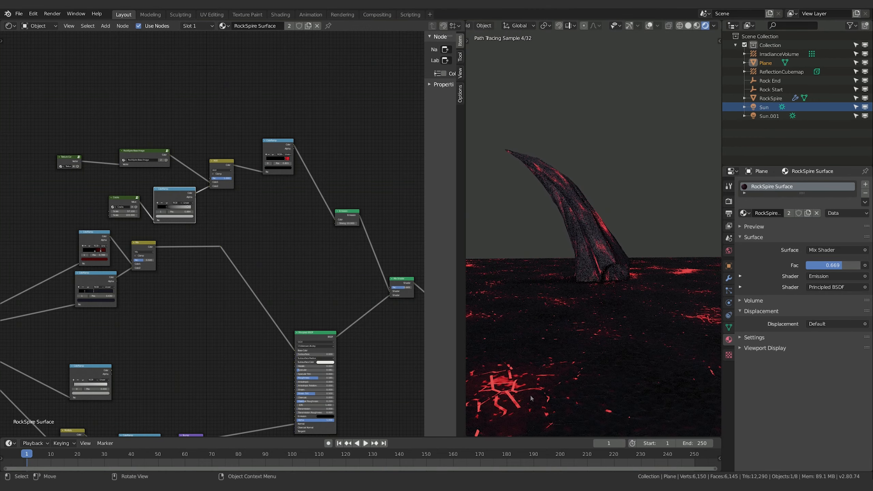
scroll(587, 366, up, 3)
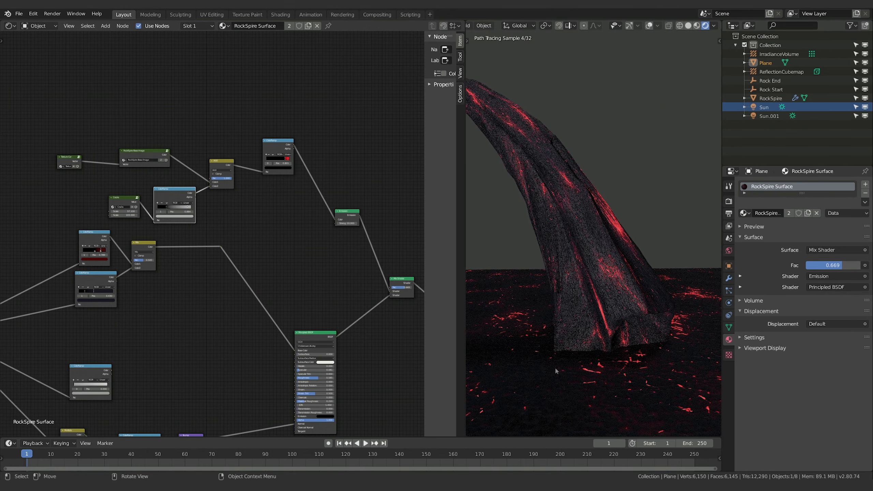
Step: Add a UV Sphere and move it above the ground beside the rock spire
mouse_move(615, 333)
shift+middle_down()
mouse_move(641, 348)
mouse_move(637, 338)
shift+middle_up()
key(shift+a)
mouse_move(604, 246)
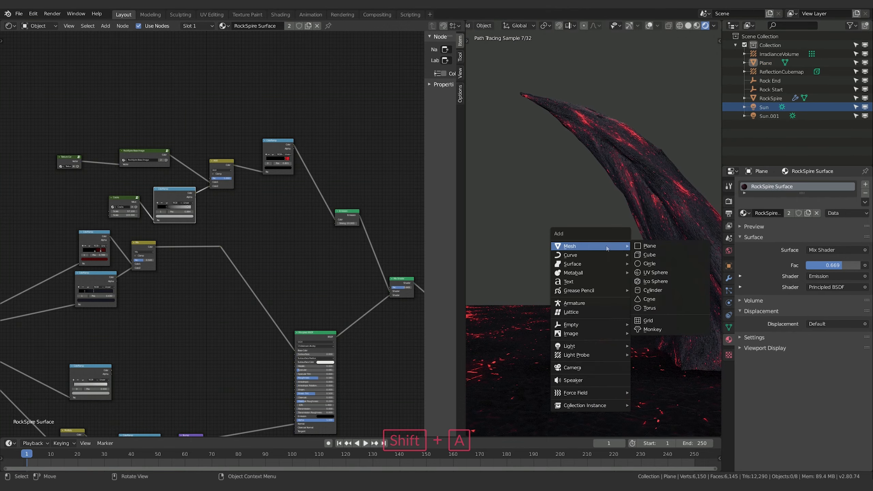
click(656, 273)
key(g)
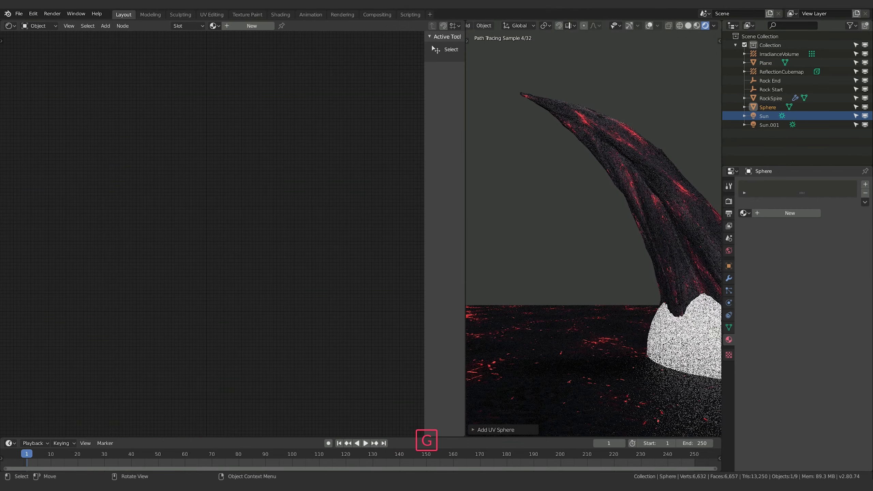
click(508, 183)
Step: Assign the RockSpire Surface material to the sphere and scale the sphere down
click(745, 216)
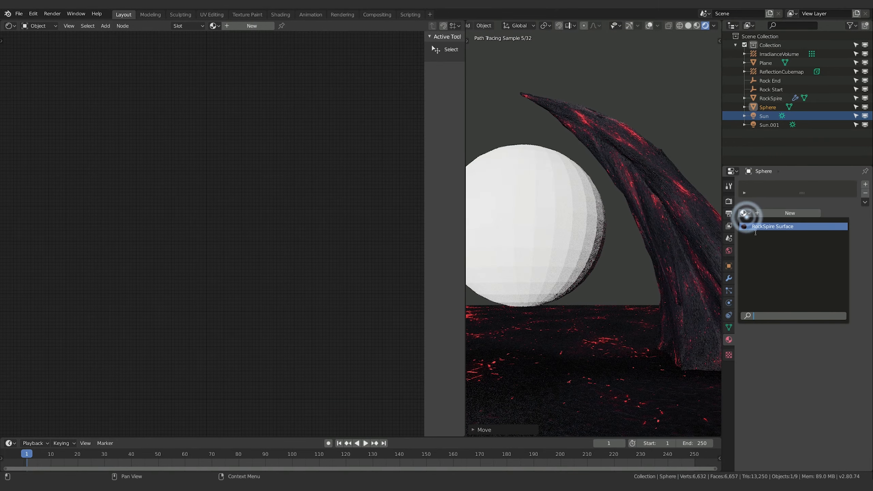
click(757, 226)
key(s)
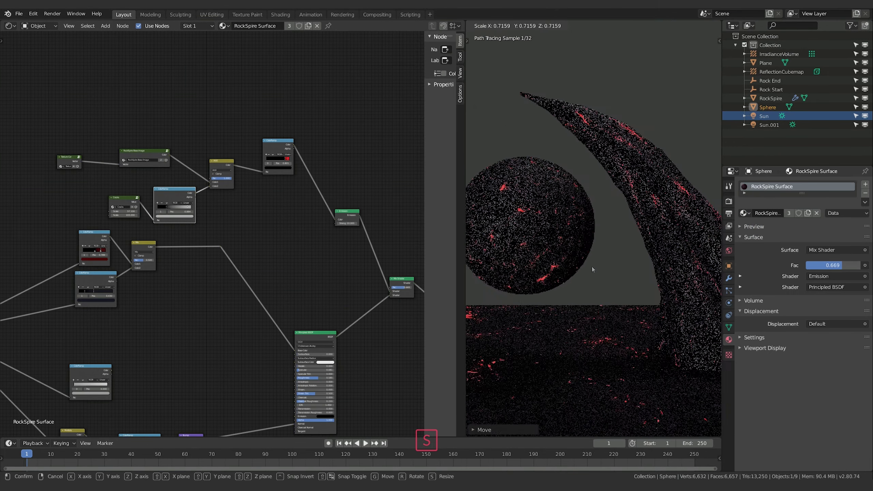
click(565, 254)
Step: Examine the glowing crack pattern on the sphere, the ground and the rock spire from several distances and angles
shift+middle_drag(589, 277, 645, 310)
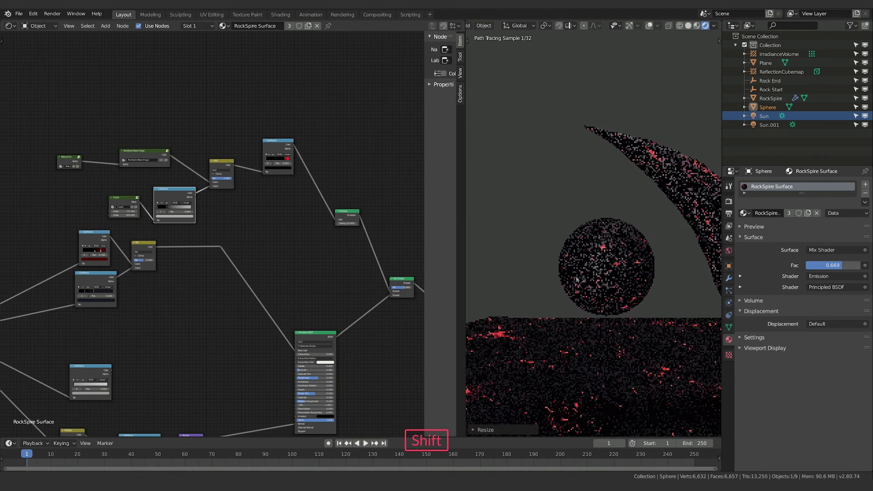
scroll(645, 310, down, 5)
scroll(645, 310, up, 6)
scroll(645, 310, up, 4)
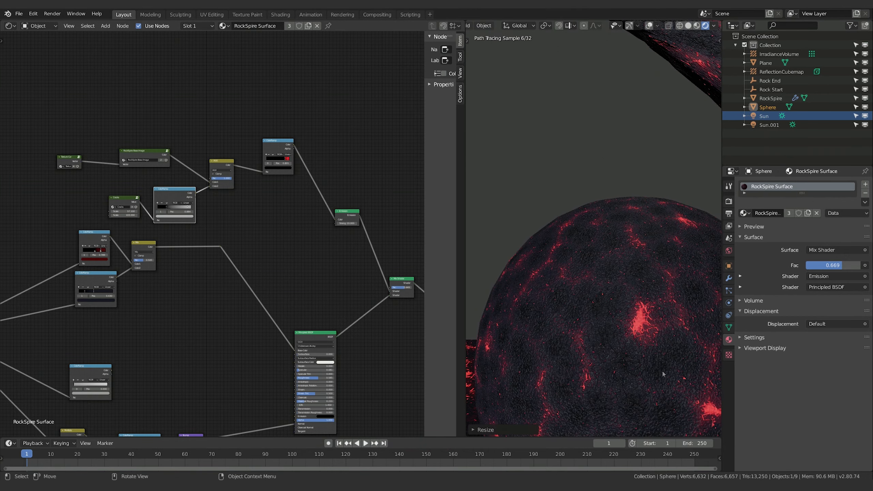
shift+middle_drag(683, 360, 578, 386)
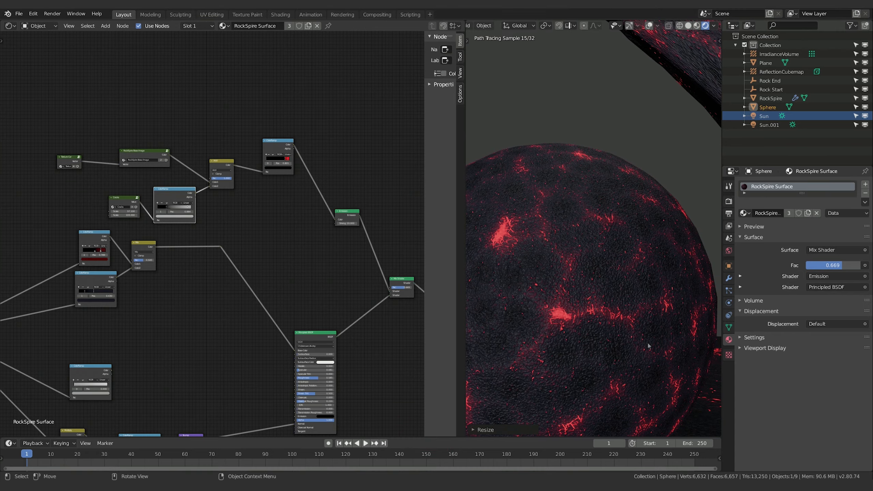
scroll(654, 378, up, 2)
scroll(654, 377, down, 6)
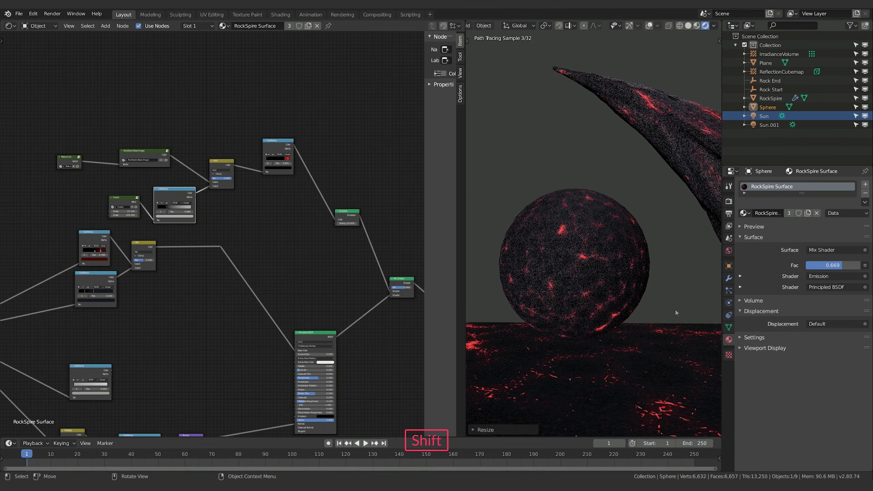
mouse_move(649, 287)
shift+middle_down()
mouse_move(595, 284)
mouse_move(616, 289)
shift+middle_up()
scroll(643, 295, down, 2)
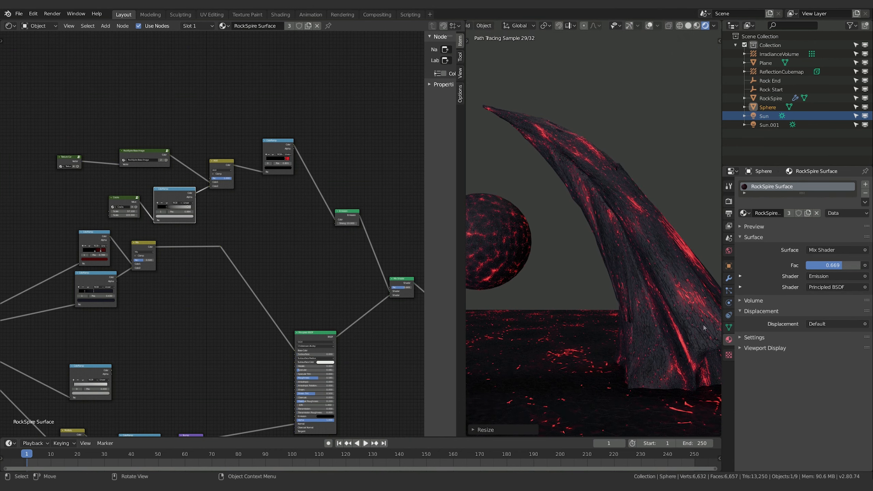
middle_drag(629, 324, 691, 345)
shift+middle_drag(691, 345, 649, 350)
middle_drag(628, 300, 630, 304)
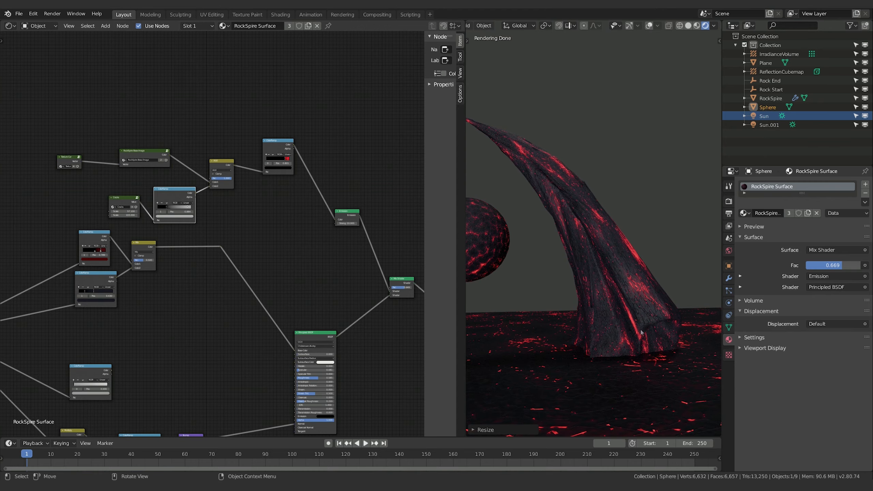
scroll(640, 332, up, 4)
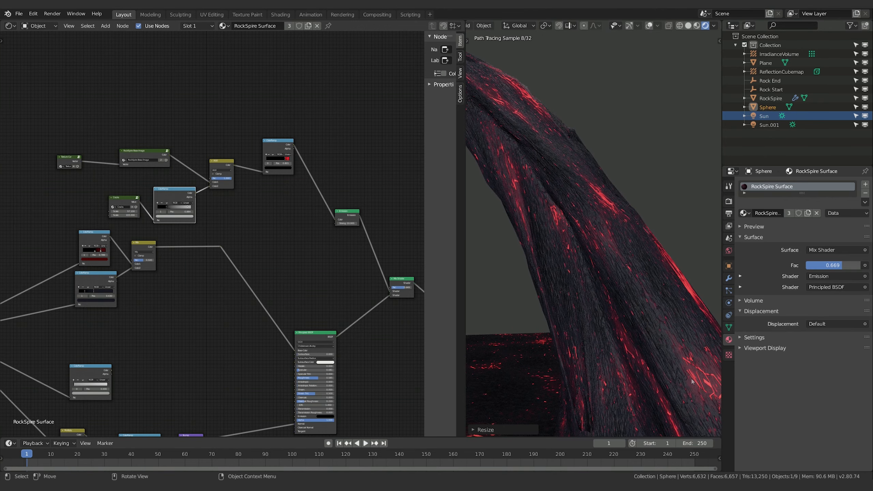
middle_drag(694, 399, 692, 378)
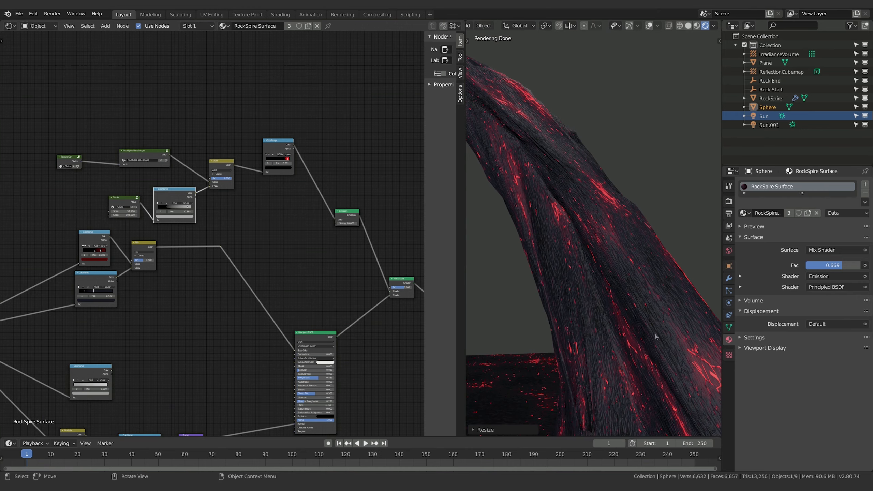
Step: Duplicate the Cracks node beside the Multiply node and place the copy between the roughness ColorRamp and the Principled BSDF
middle_drag(363, 385, 386, 312)
scroll(238, 316, up, 2)
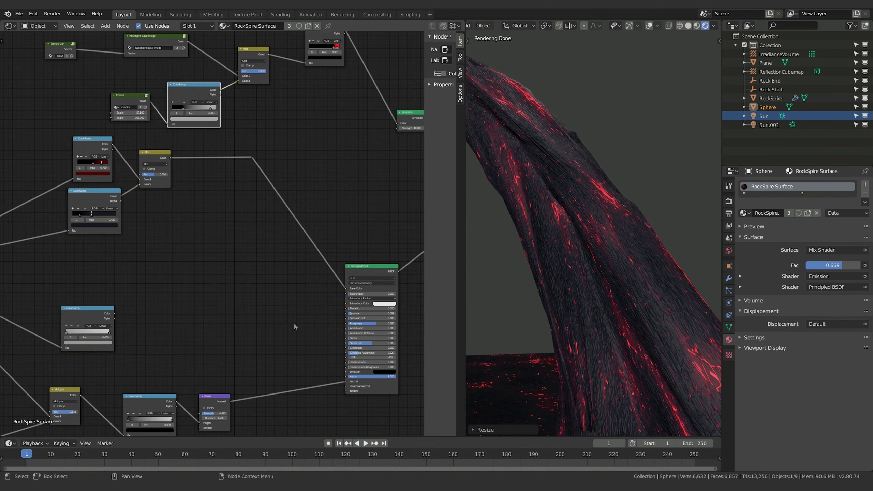
scroll(313, 282, up, 3)
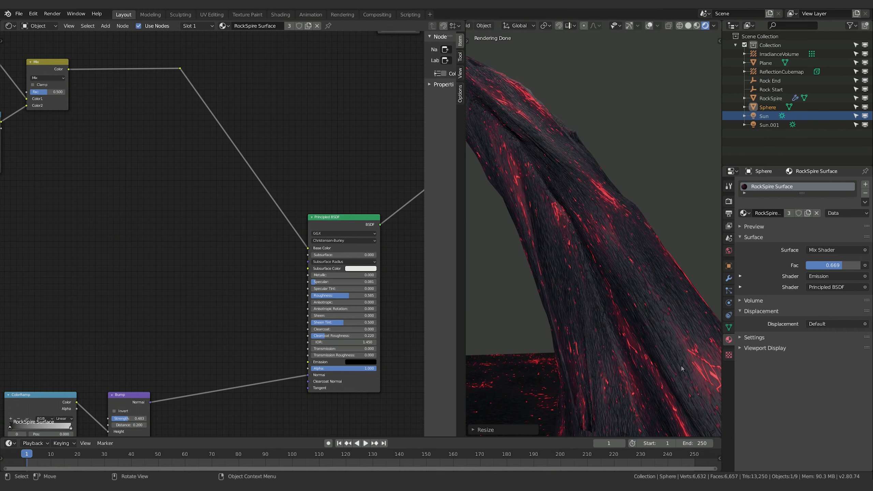
middle_drag(142, 295, 250, 256)
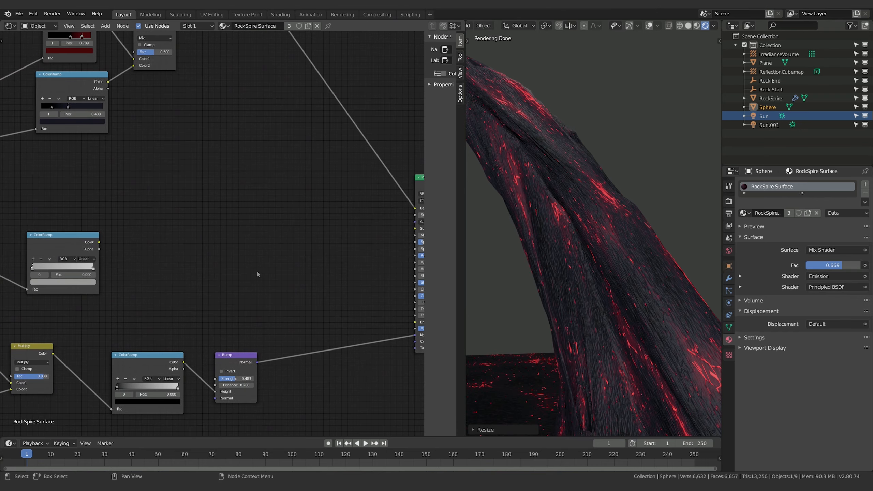
scroll(296, 252, down, 5)
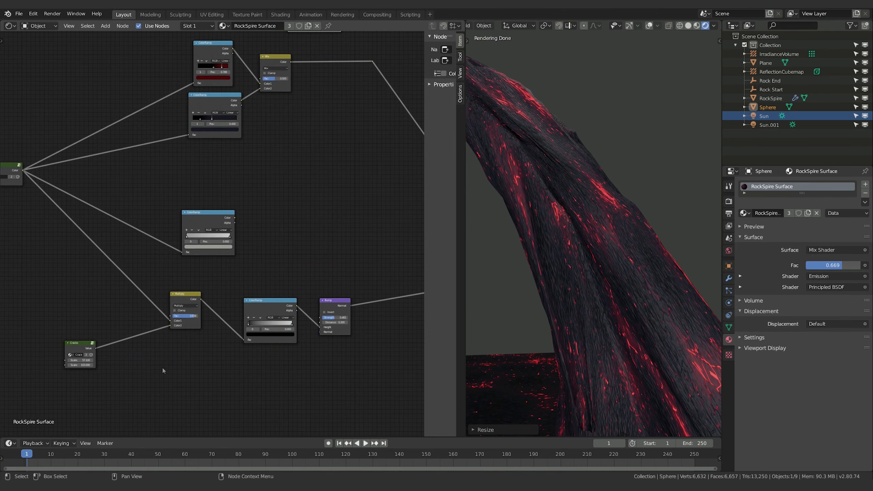
middle_drag(78, 347, 14, 364)
key(shift+d)
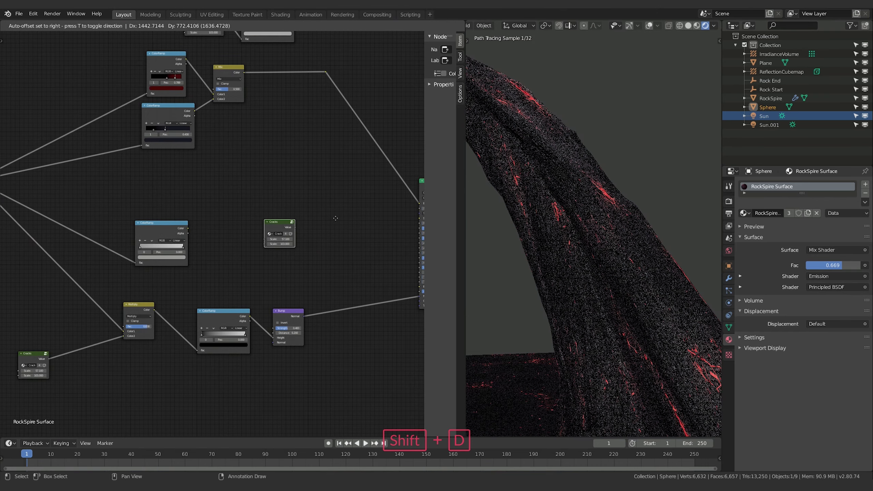
click(334, 208)
Step: Add a ColorRamp node beside the duplicated Cracks node and feed the Cracks value into its Fac input
middle_drag(312, 230, 230, 253)
scroll(229, 252, up, 2)
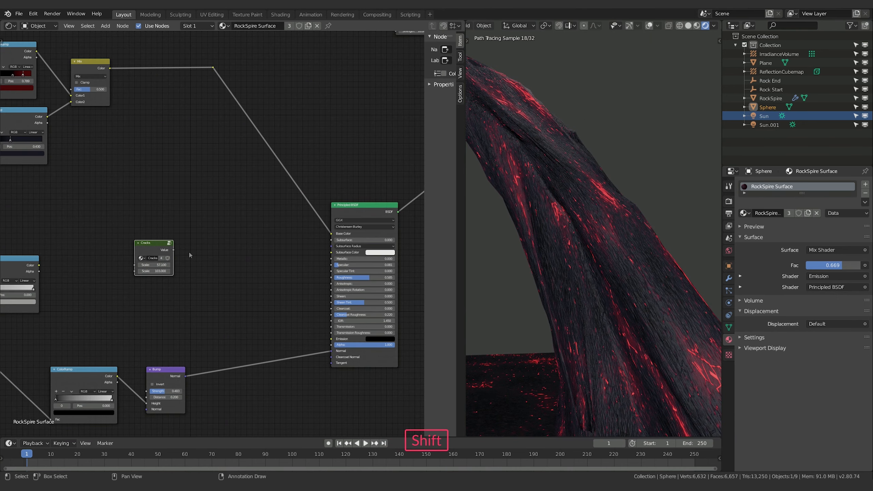
key(shift+a)
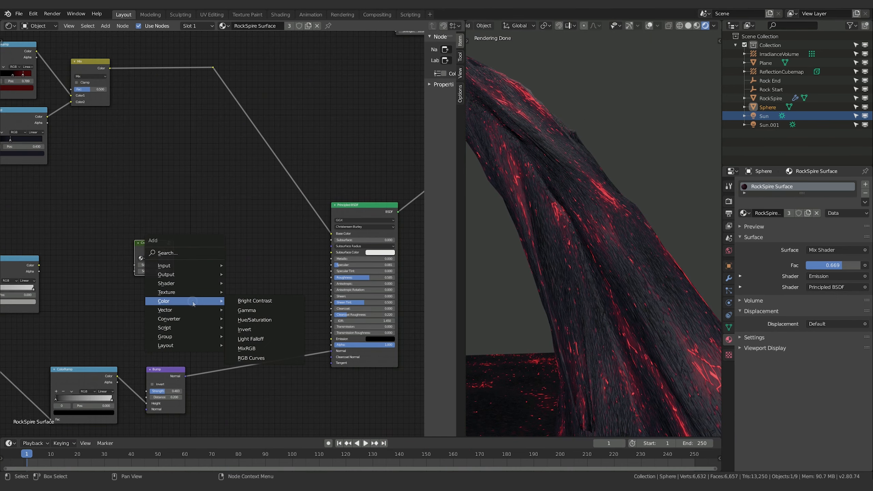
click(192, 301)
click(172, 318)
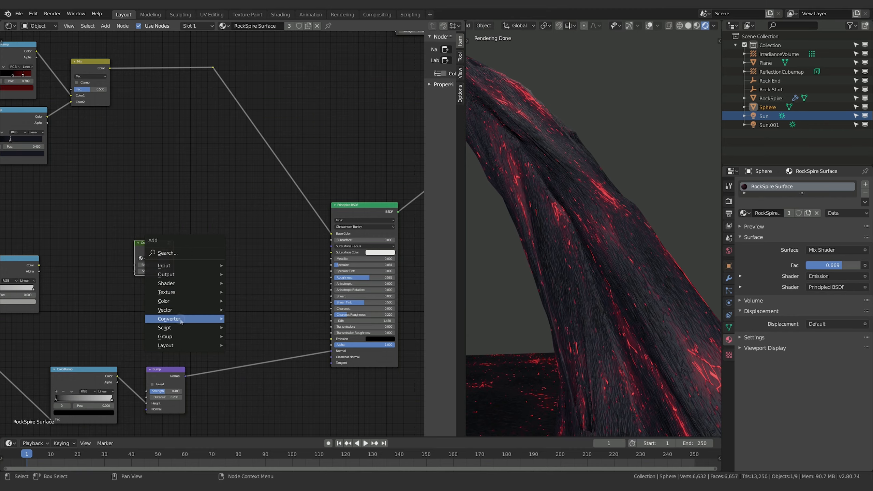
click(256, 328)
click(195, 206)
drag(153, 242, 198, 262)
middle_drag(278, 287, 267, 297)
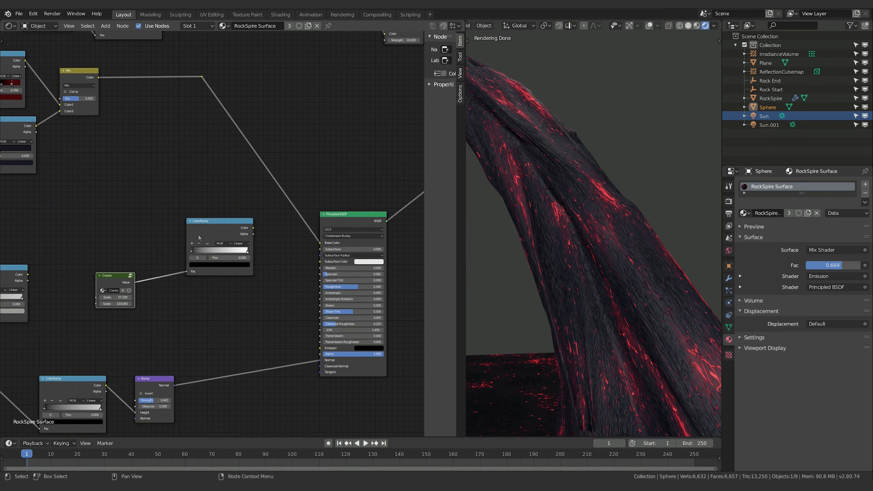
Step: Set the red, green and blue channels of the new ColorRamp's white stop to the Principled BSDF's Specular value, 0.081
click(247, 253)
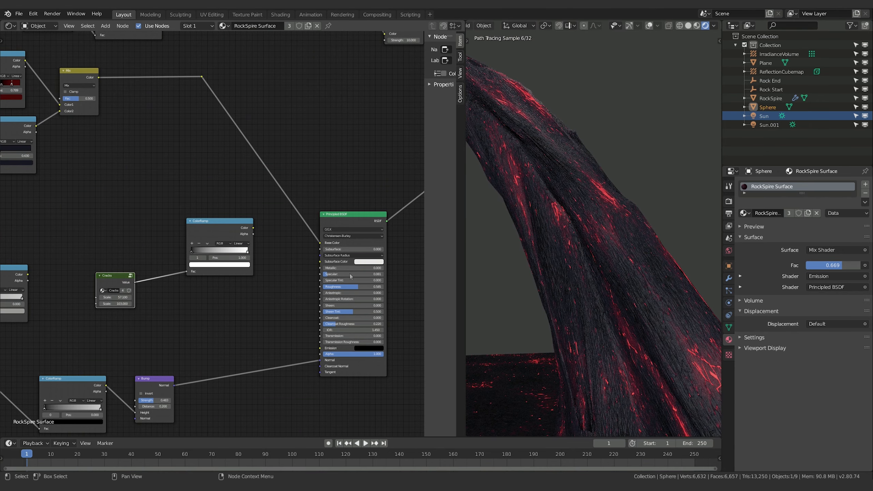
click(369, 276)
key(ctrl+c)
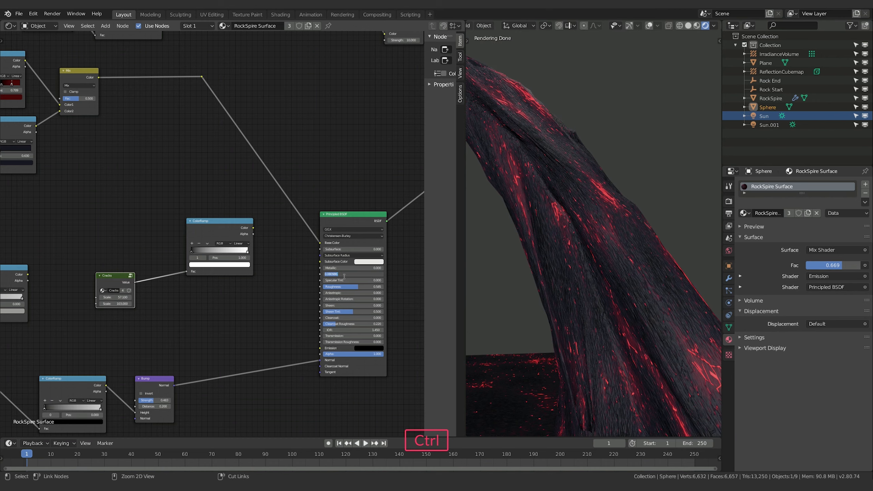
click(276, 287)
click(194, 234)
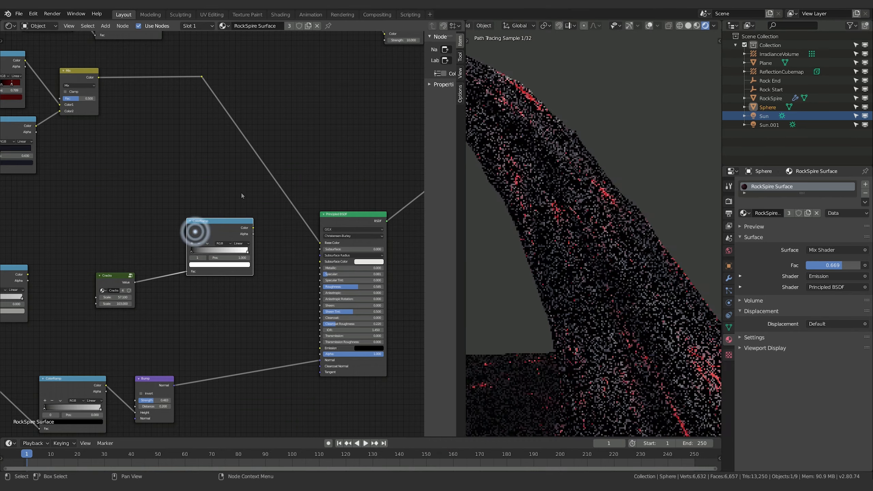
click(246, 265)
click(230, 265)
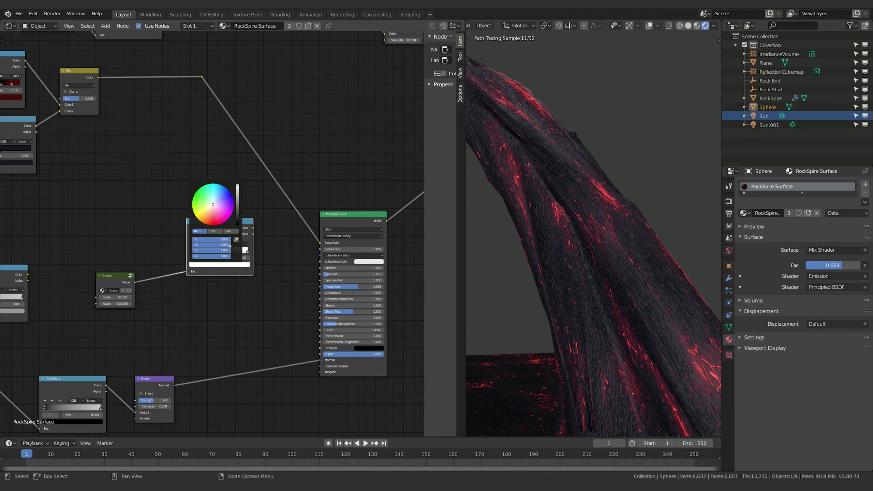
click(219, 240)
key(ctrl+v)
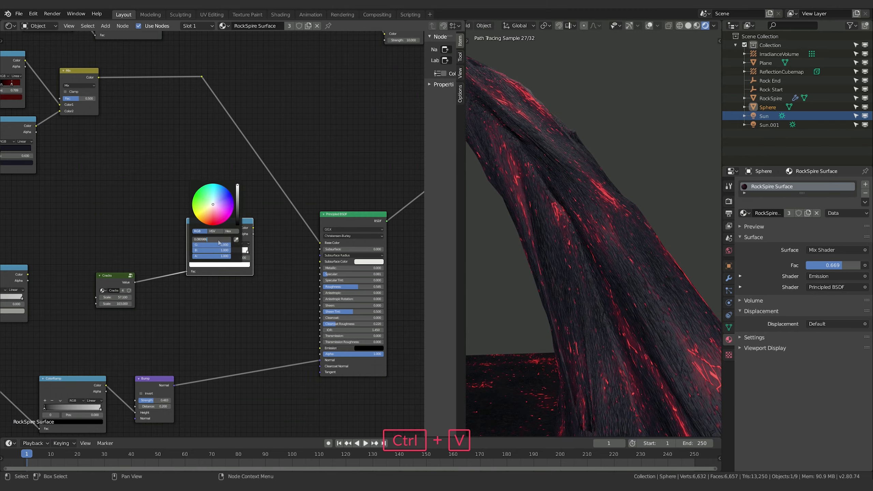
key(Return)
key(ctrl+v)
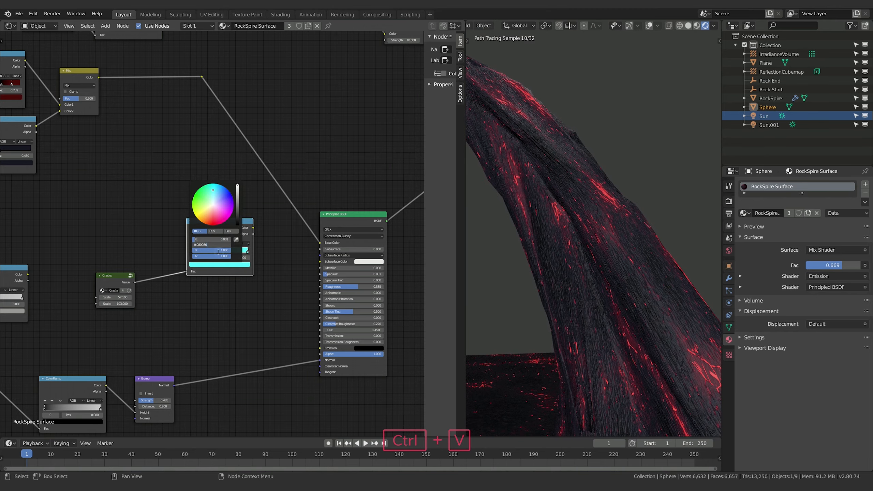
key(ctrl+v)
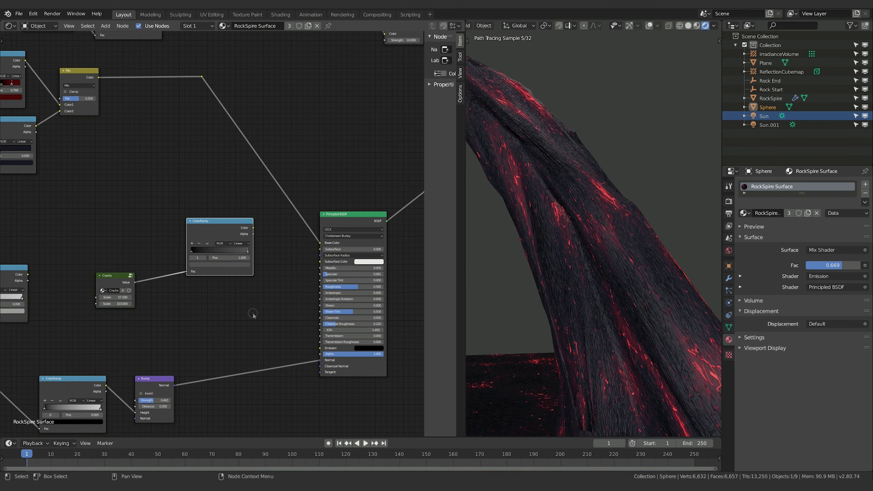
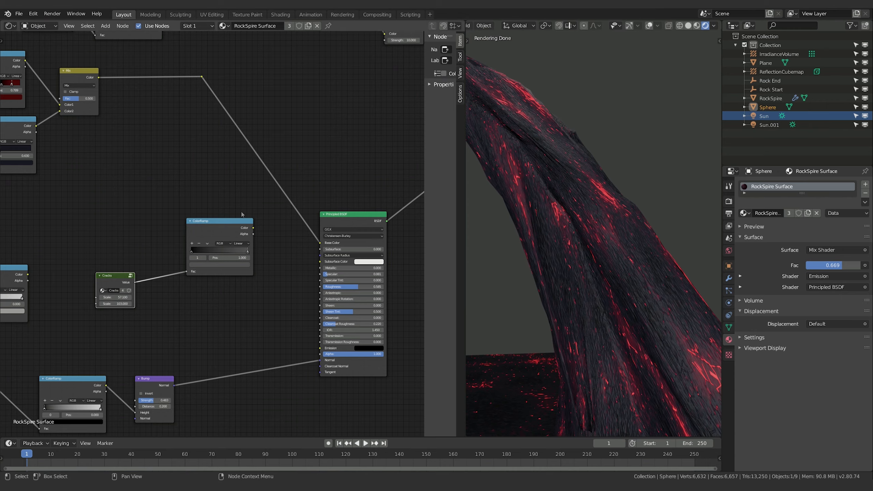
Step: Reverse the ColorRamp's stops so black sits at the far end, and connect its Color output to the Principled BSDF's Specular input
drag(253, 229, 320, 275)
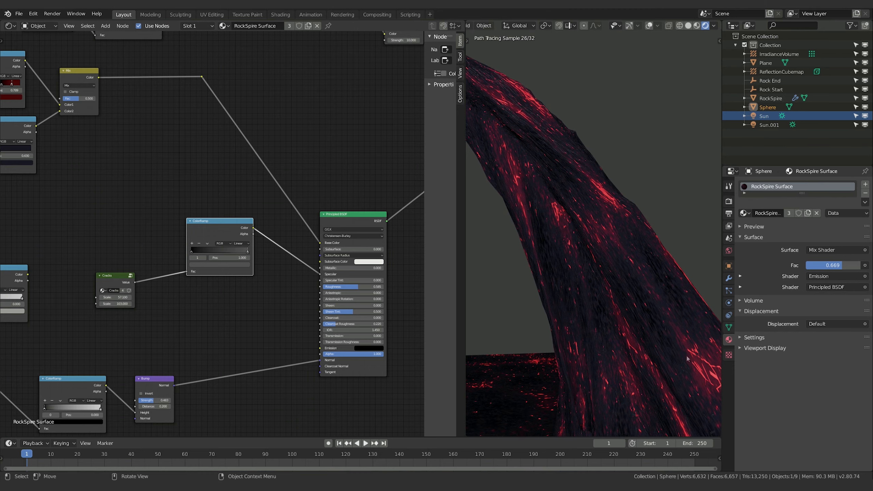
drag(320, 274, 281, 282)
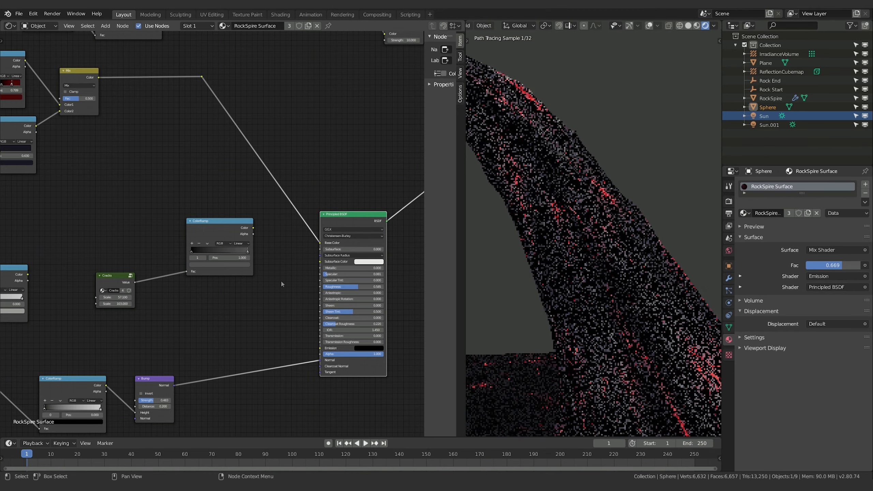
drag(191, 252, 260, 259)
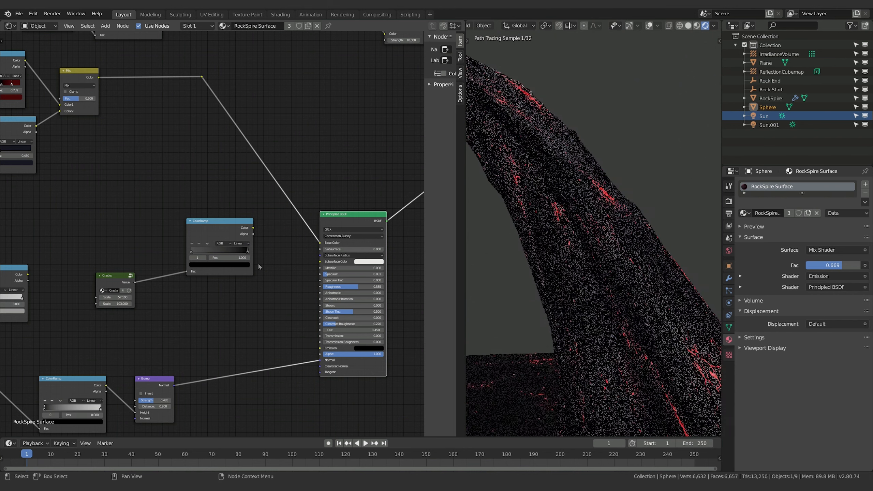
click(251, 229)
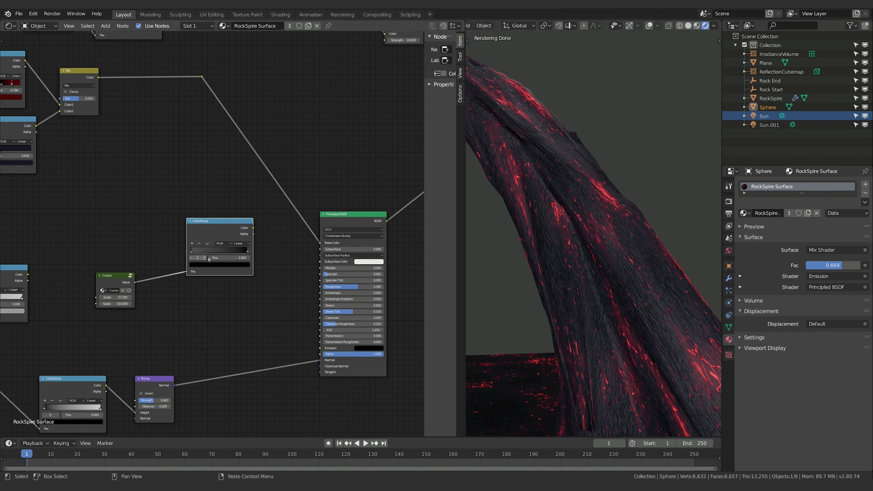
mouse_move(254, 234)
mouse_down()
mouse_move(314, 292)
mouse_move(320, 274)
mouse_up()
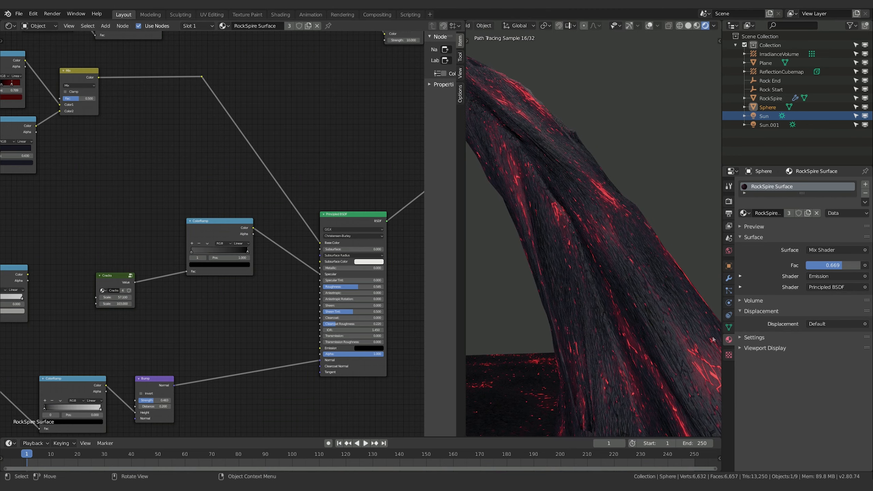
Step: Copy the Principled BSDF's Roughness value and duplicate the specular ColorRamp, placing the copy directly below the original
scroll(690, 382, up, 2)
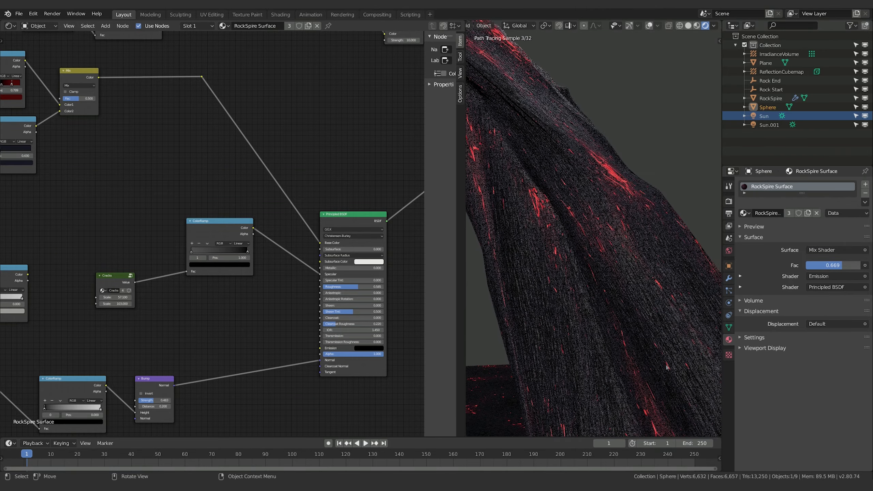
mouse_move(667, 338)
shift+middle_down()
mouse_move(643, 247)
mouse_move(697, 382)
shift+middle_up()
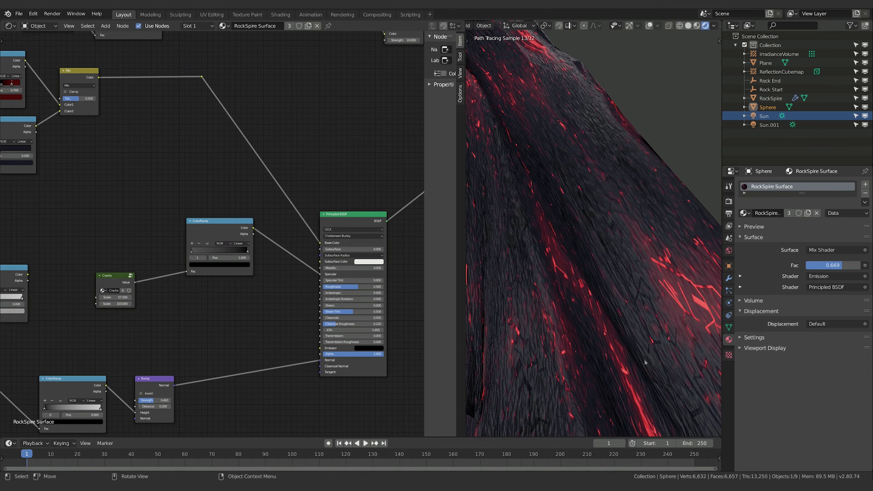
scroll(632, 357, down, 3)
mouse_move(632, 358)
middle_down()
mouse_move(566, 349)
mouse_move(480, 354)
middle_up()
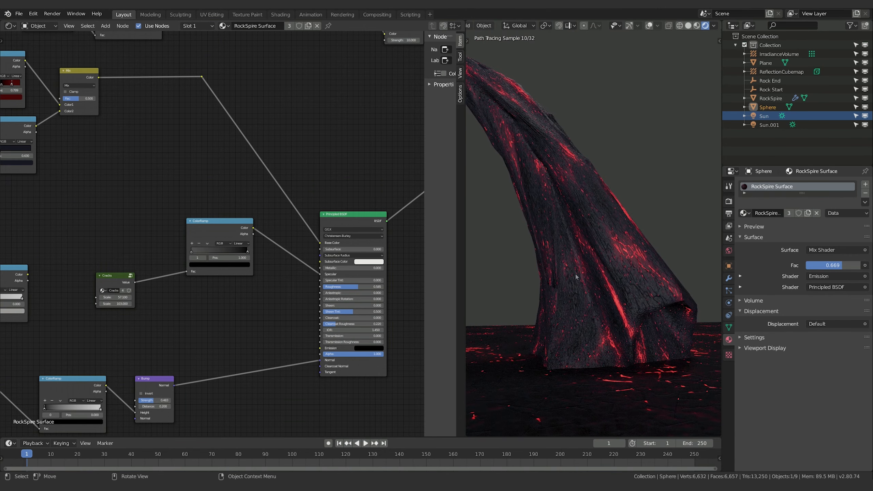
middle_drag(576, 278, 657, 324)
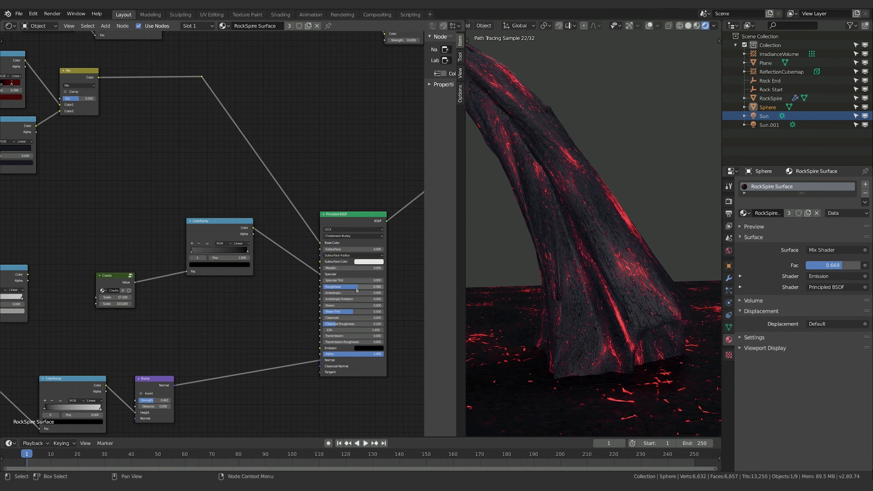
scroll(352, 293, down, 1)
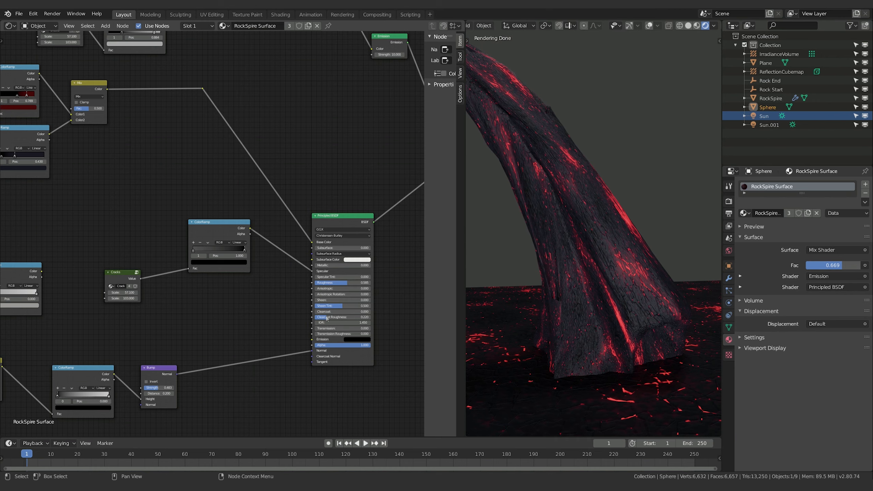
double_click(347, 283)
key(ctrl+c)
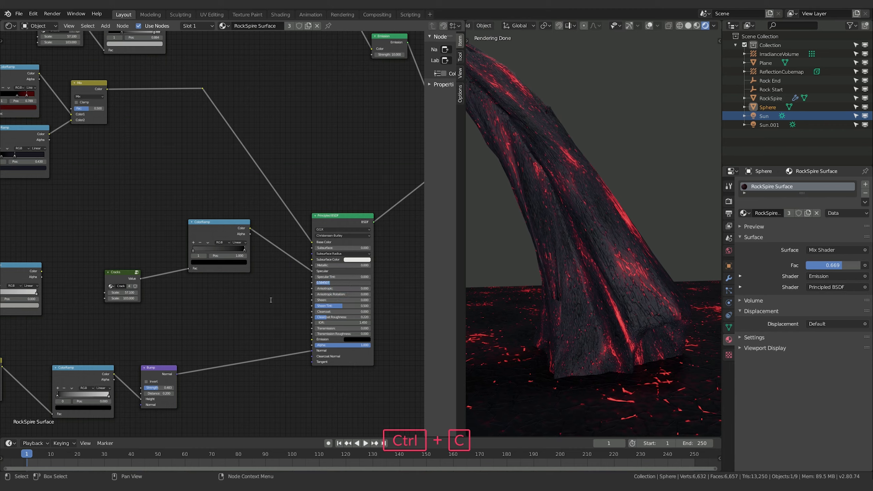
click(273, 312)
click(219, 221)
key(shift+d)
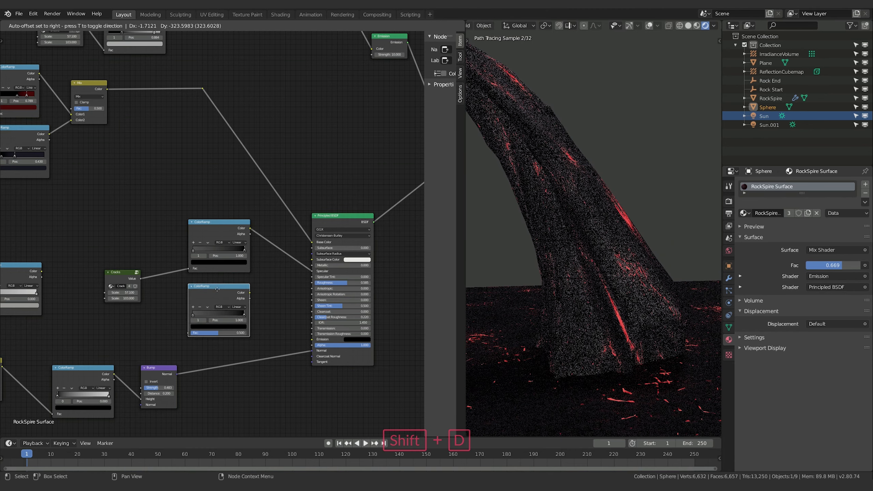
click(219, 288)
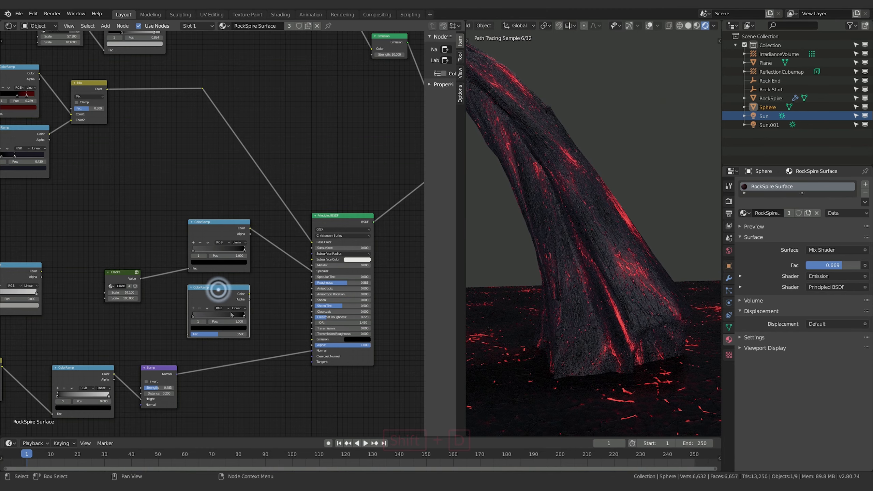
Step: Set the duplicated ColorRamp's first stop to the copied Roughness value on all RGB channels and wire it between Cracks and the Roughness input
click(193, 317)
click(215, 328)
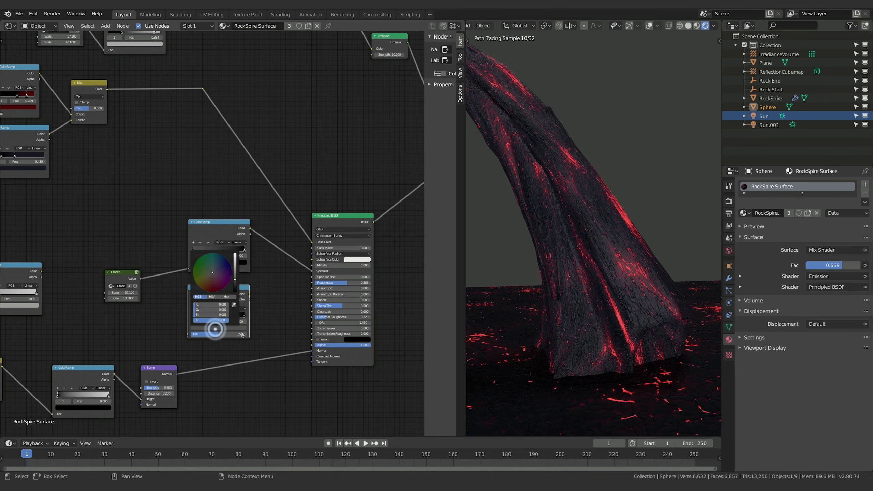
key(ctrl+v)
ctrl+click(214, 310)
key(ctrl+v)
click(212, 314)
ctrl+click(212, 315)
key(ctrl+v)
key(Return)
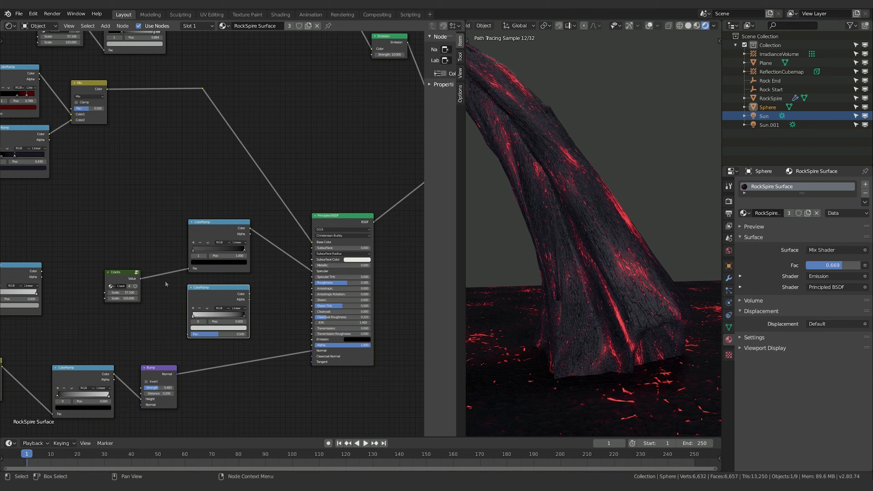
drag(141, 279, 188, 335)
drag(250, 294, 312, 283)
Step: Add an Ambient Occlusion node and place it in the empty area below the Material Output node
click(292, 257)
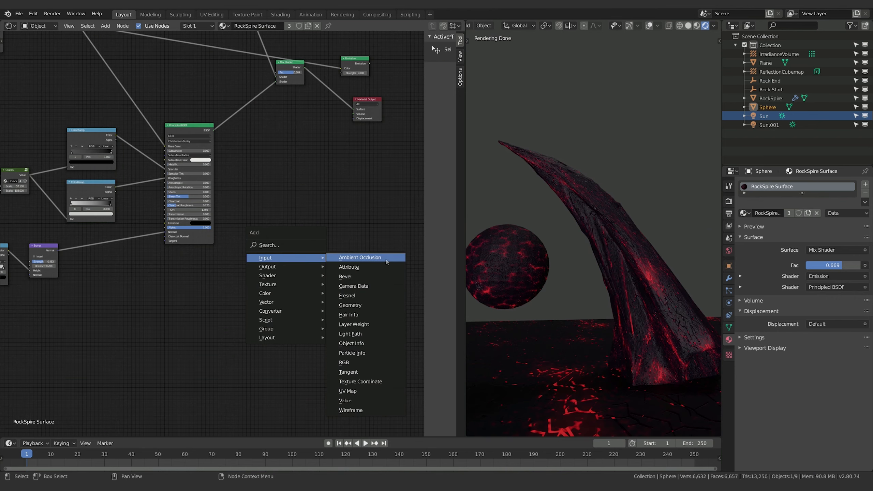
click(377, 258)
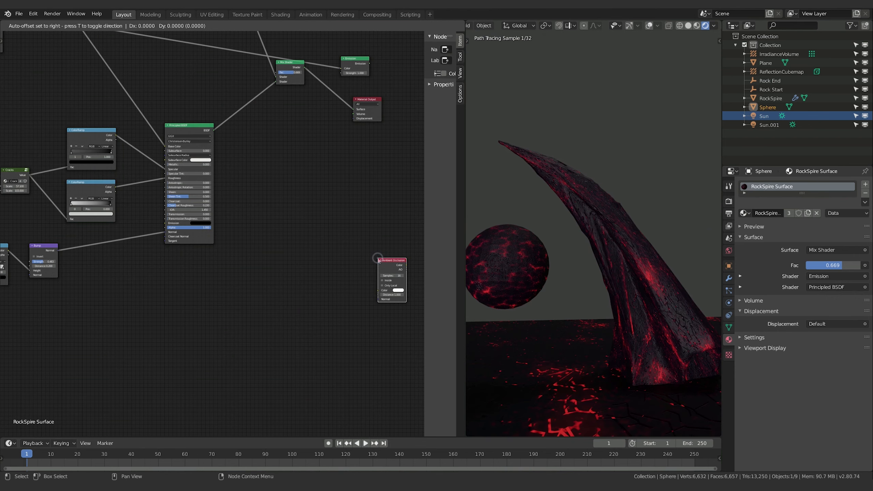
click(206, 266)
middle_drag(205, 267, 174, 327)
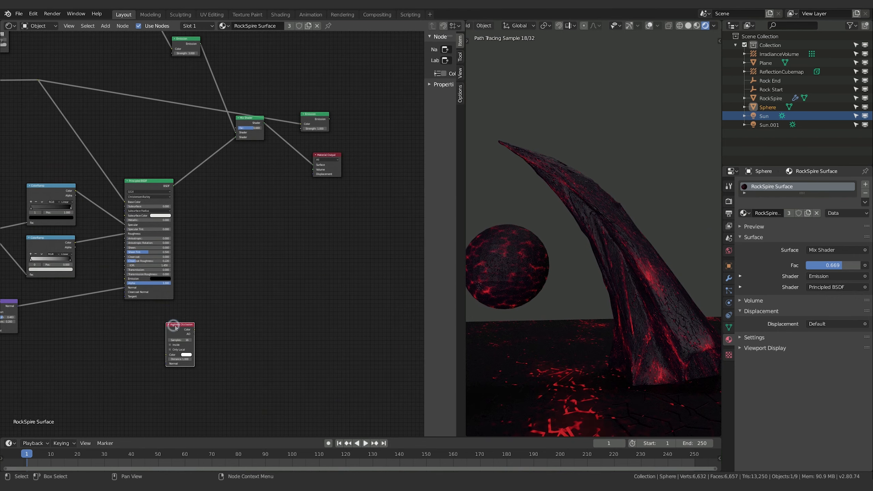
drag(175, 327, 336, 241)
middle_drag(336, 241, 249, 267)
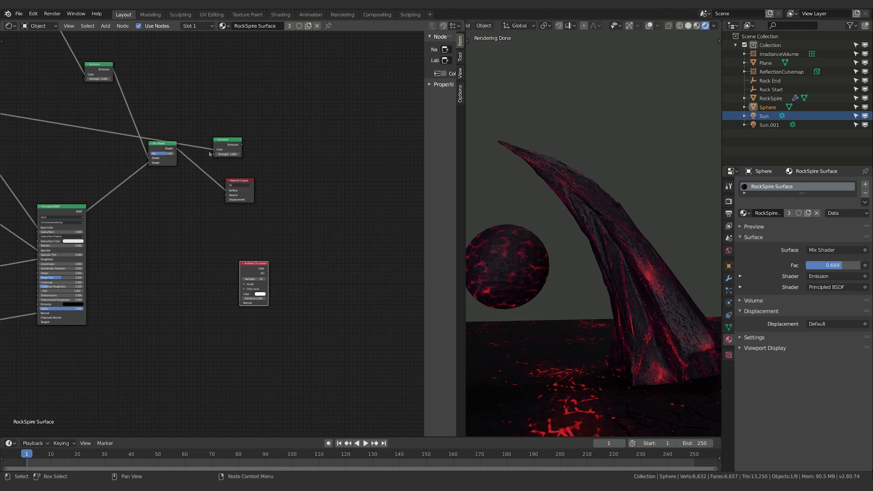
Step: Move the spare Emission node beside Ambient Occlusion, feed the occlusion into its Color, and preview it through the Material Output
drag(220, 148, 297, 276)
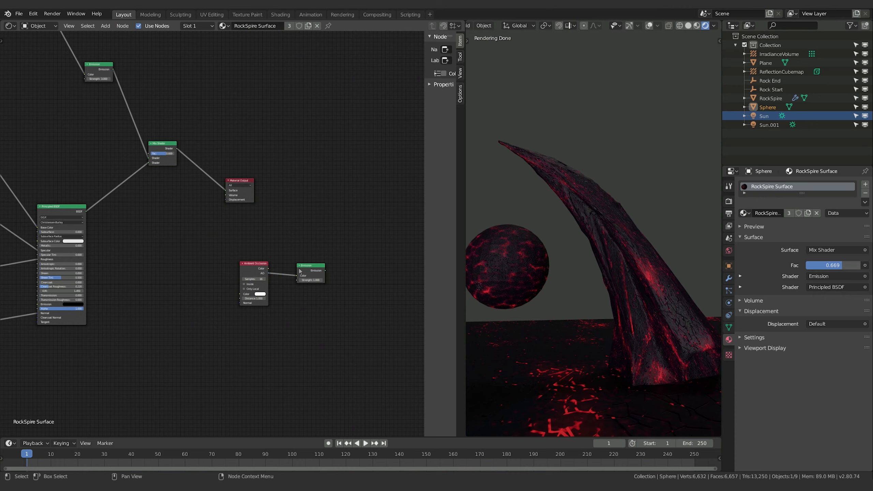
drag(237, 179, 365, 194)
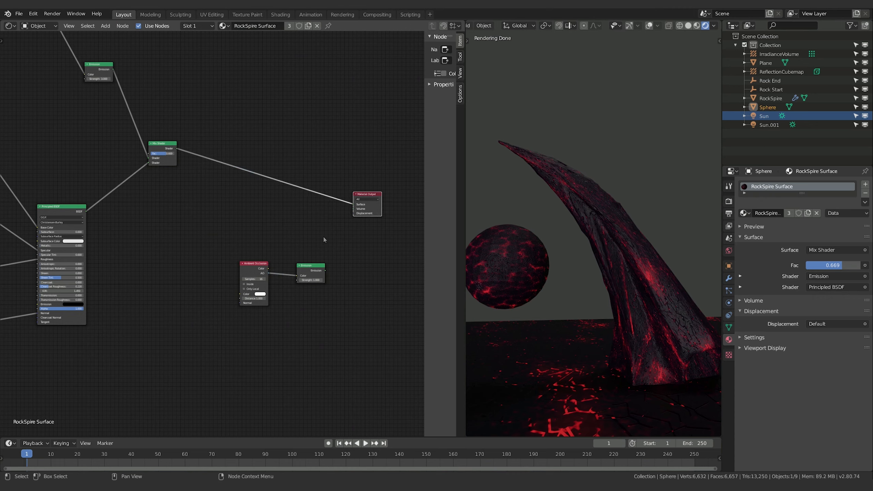
ctrl+shift+click(323, 271)
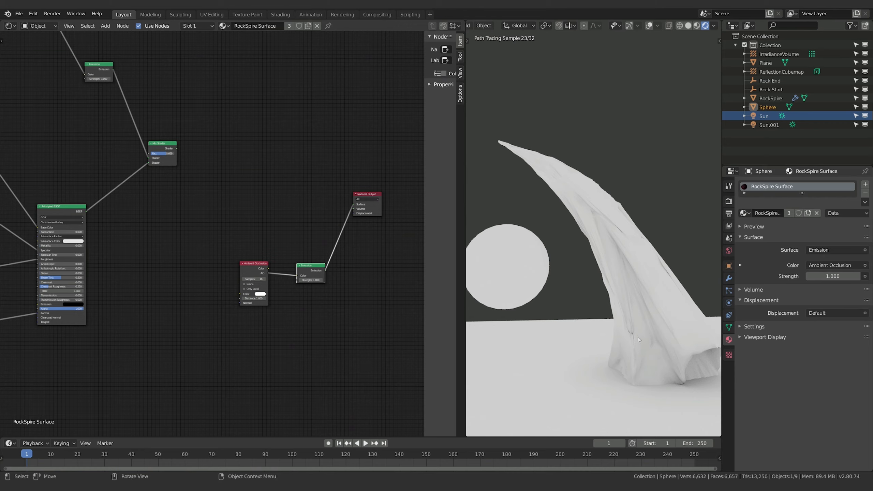
Step: Enable Only Local on the Ambient Occlusion node after comparing the spire's shading with the option on and off
shift+middle_drag(638, 337, 615, 370)
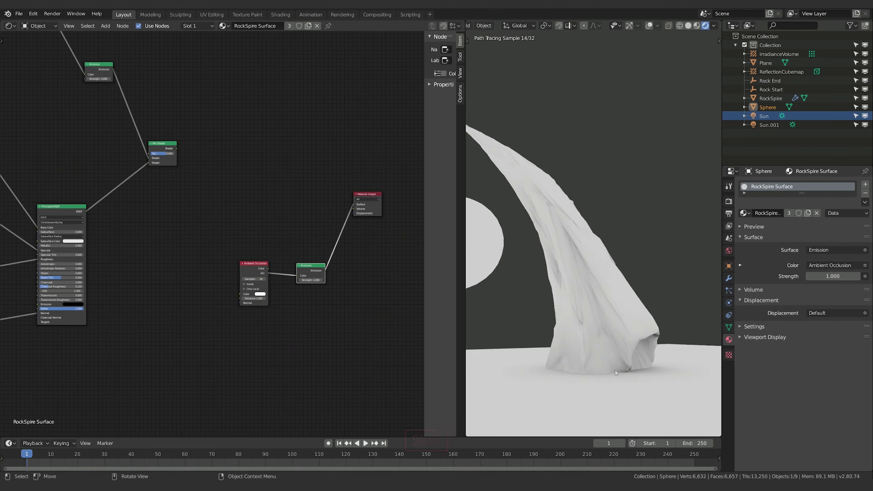
click(244, 288)
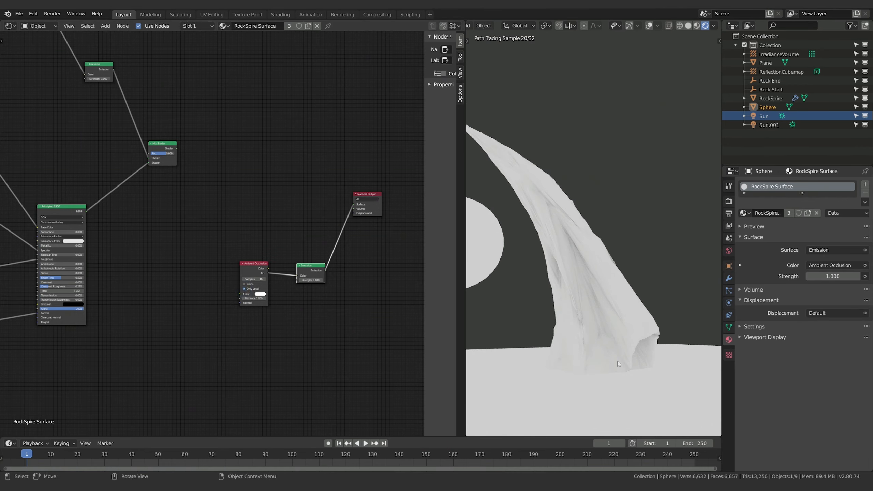
click(244, 290)
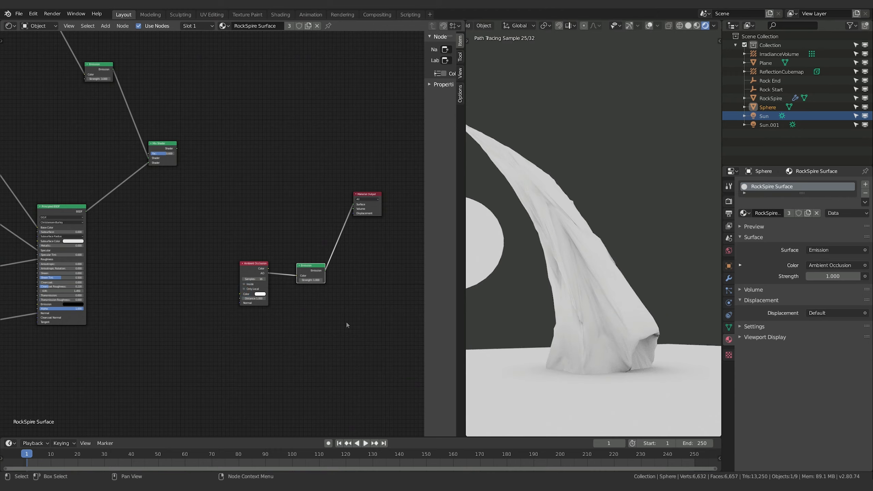
click(245, 288)
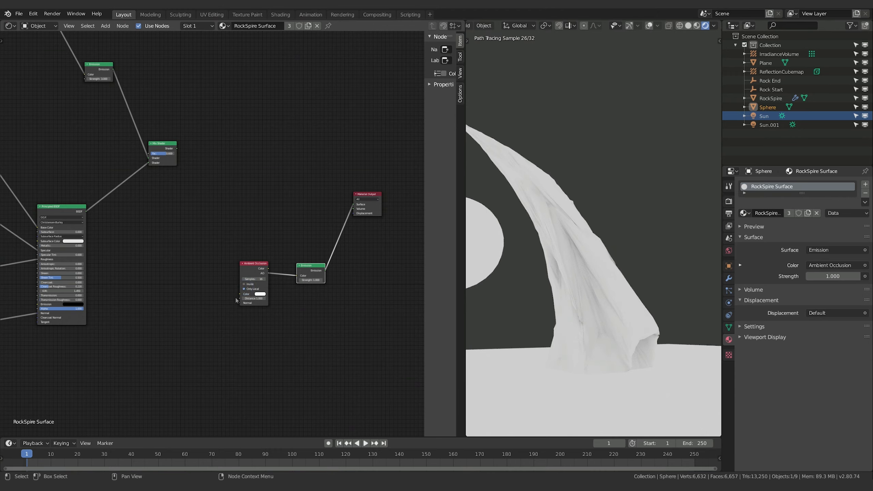
middle_drag(565, 280, 598, 292)
scroll(599, 292, down, 1)
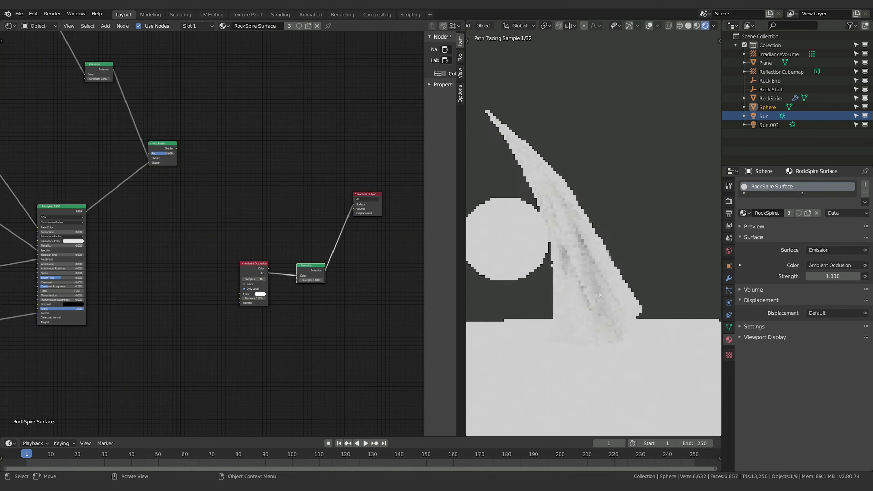
Step: Insert a ColorRamp node between the Ambient Occlusion node and the preview Emission node
click(329, 328)
key(shift+a)
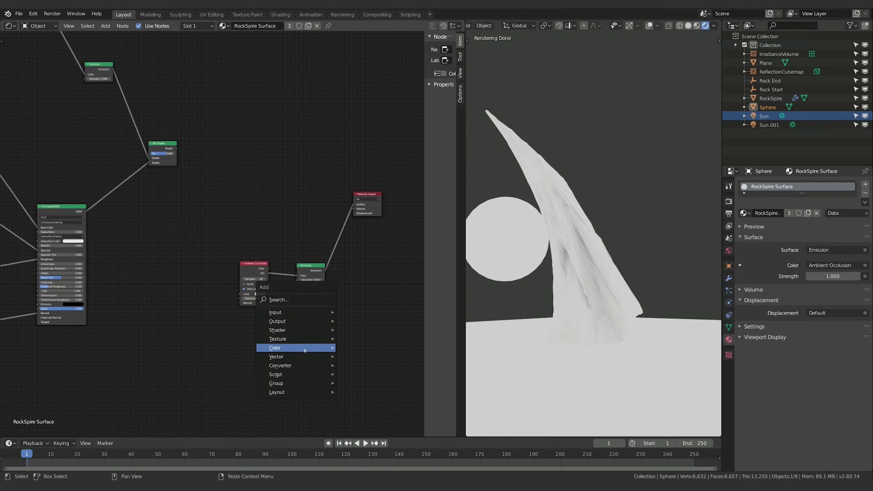
mouse_move(301, 349)
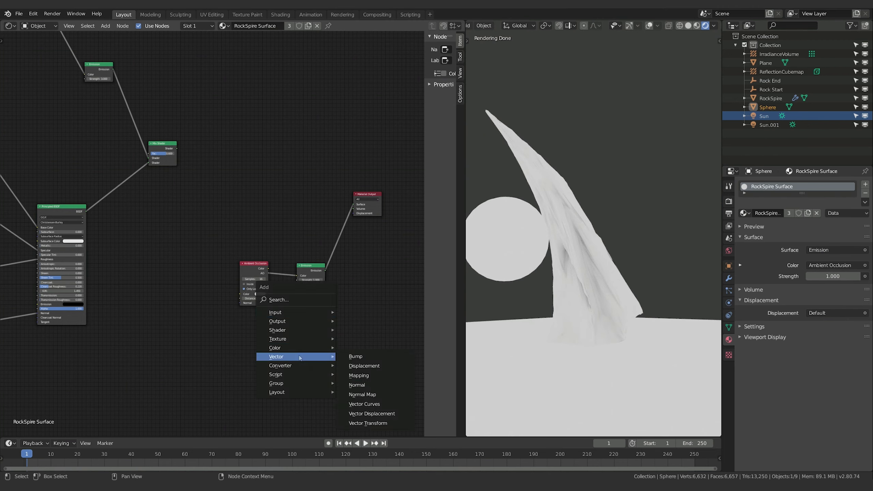
mouse_move(296, 365)
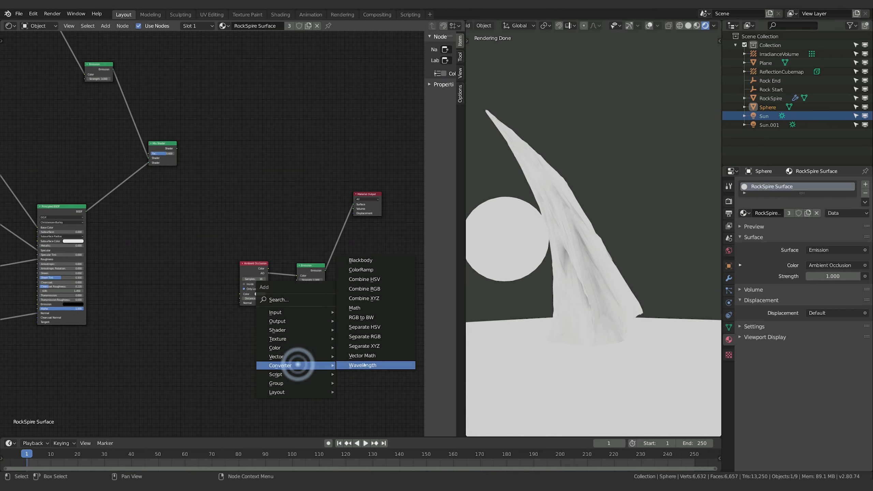
click(369, 270)
click(269, 259)
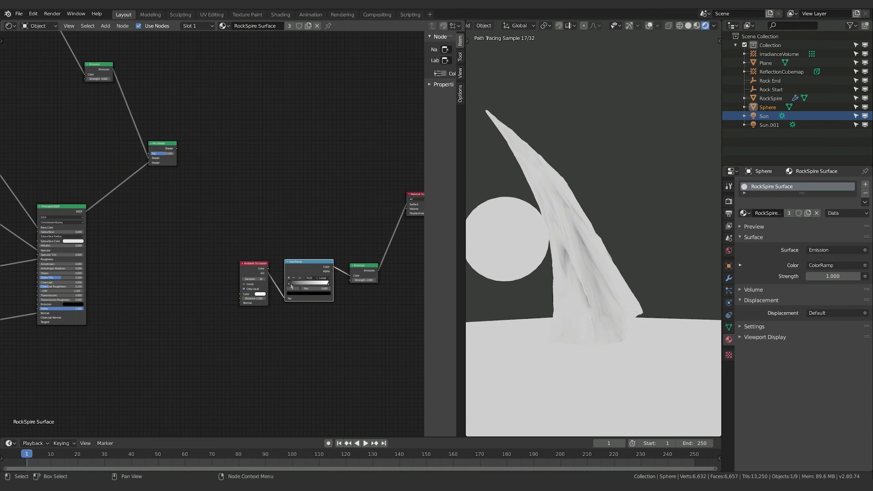
Step: Move the new ColorRamp's black stop close to the white one to strengthen the occlusion contrast, and inspect the spire's creases
drag(291, 287, 344, 285)
middle_drag(614, 299, 593, 307)
scroll(593, 308, up, 4)
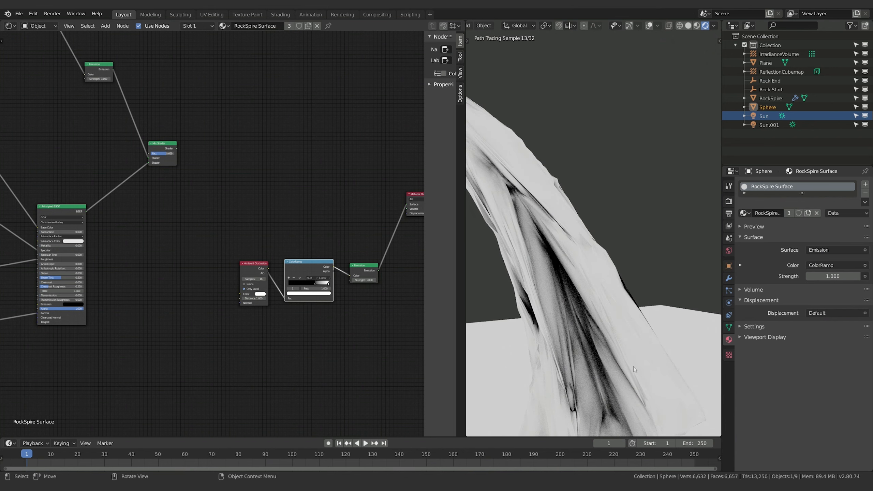
middle_drag(598, 370, 488, 389)
middle_drag(577, 365, 657, 349)
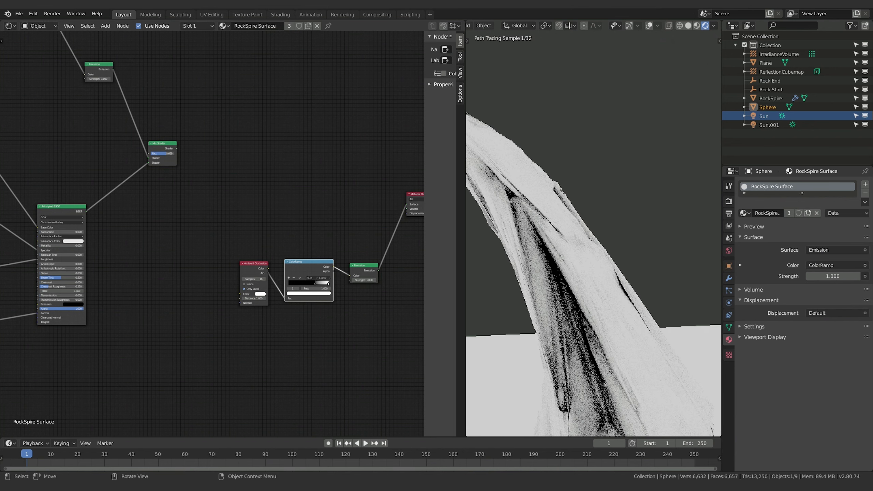
scroll(659, 348, down, 4)
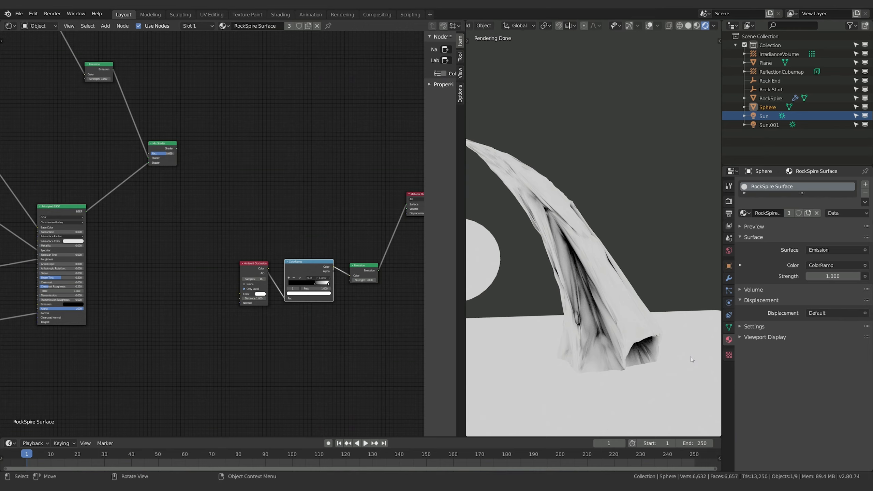
middle_drag(564, 343, 642, 304)
Step: Disconnect the occlusion ColorRamp from the preview Emission and wire the Mix Shader back into the Material Output's Surface
middle_drag(397, 324, 354, 306)
click(345, 267)
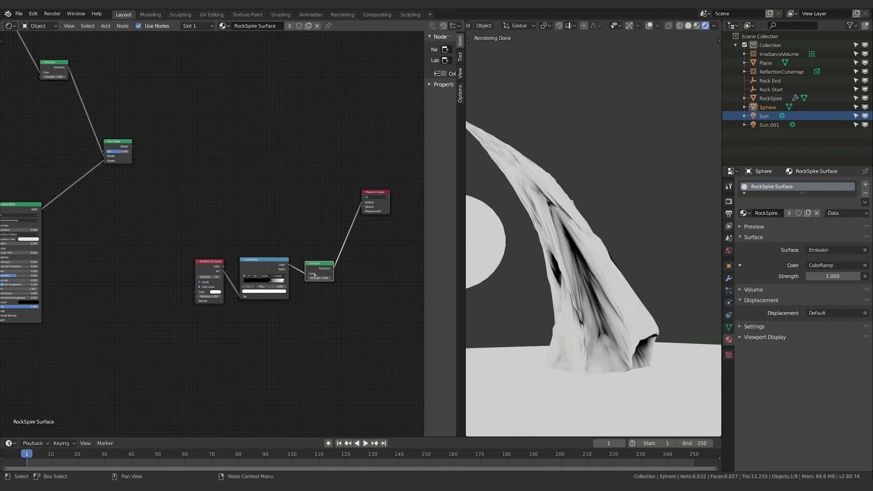
drag(305, 275, 302, 265)
middle_drag(303, 244, 312, 240)
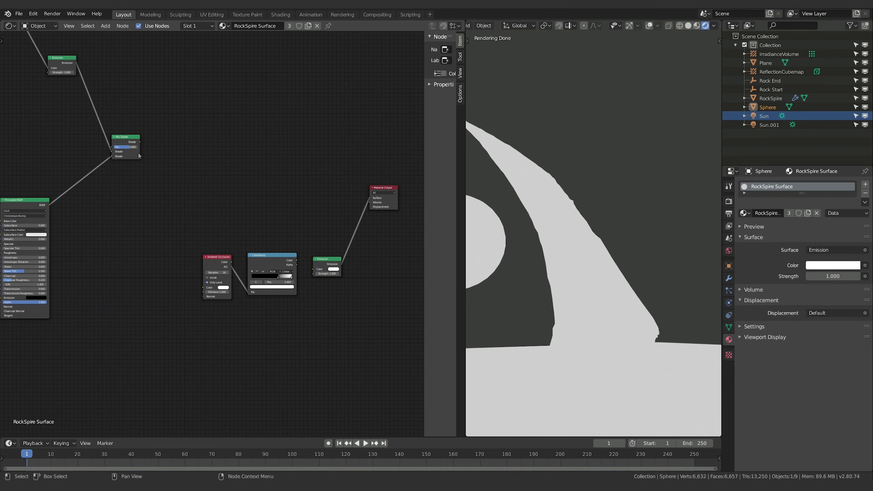
drag(139, 142, 370, 198)
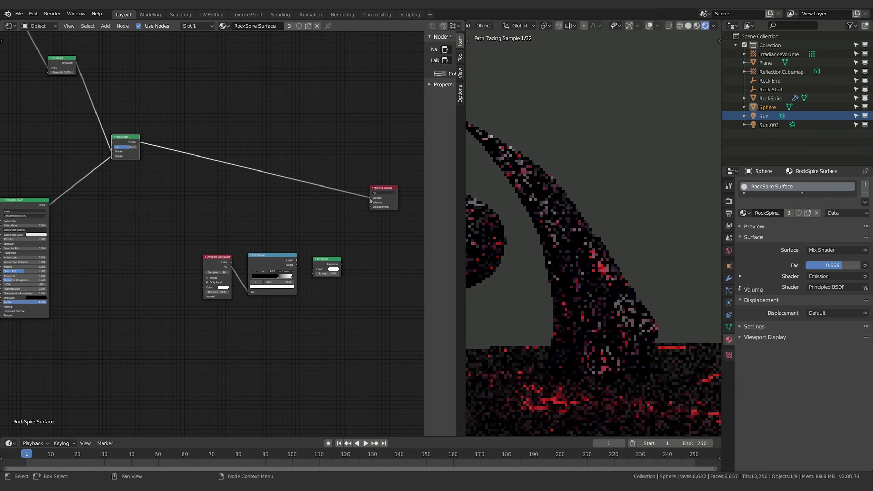
Step: Move the Ambient Occlusion node and its ColorRamp together to the free area above the Cracks node
middle_drag(202, 195, 265, 193)
click(322, 258)
shift+click(279, 261)
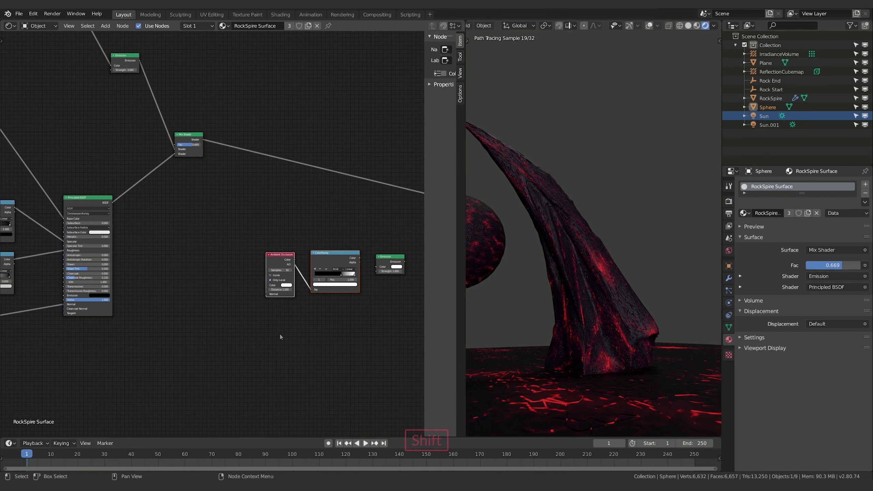
click(264, 302)
middle_drag(222, 280, 327, 314)
key(g)
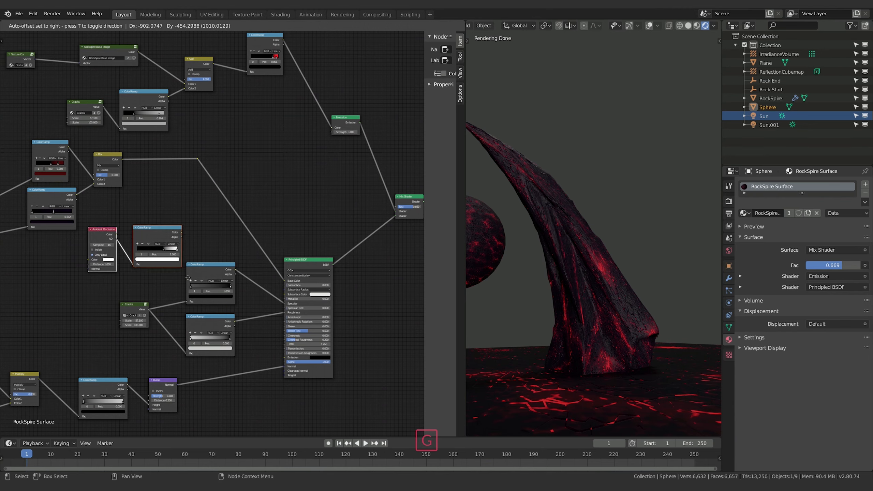
click(175, 273)
Step: Shift the Cracks ColorRamps away from the Principled BSDF to make room for another node on the Specular link
middle_drag(190, 336, 210, 302)
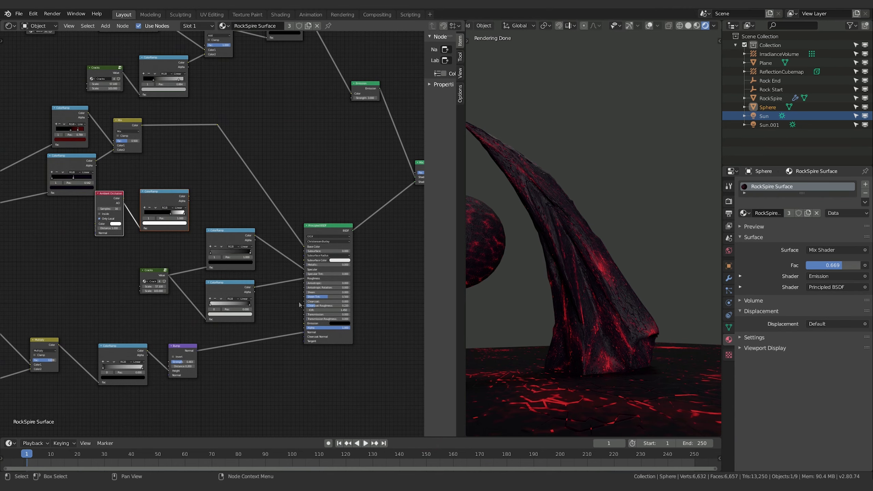
scroll(300, 318, up, 3)
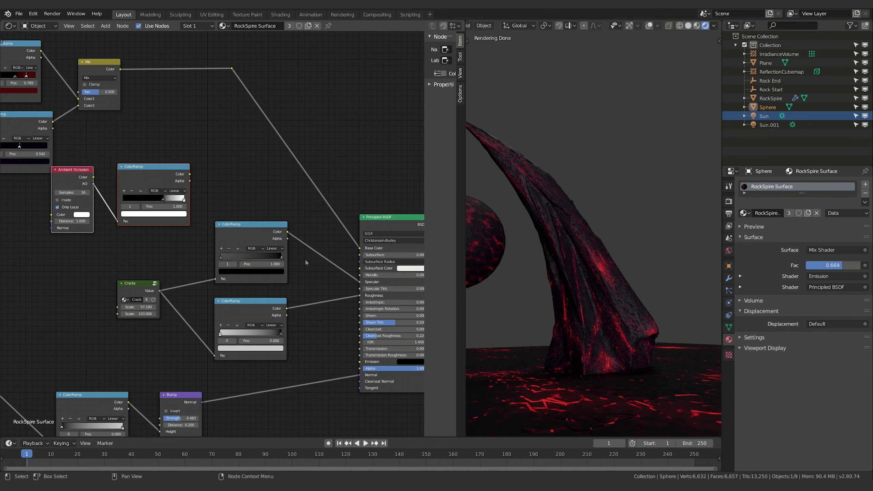
middle_drag(309, 275, 288, 285)
drag(235, 241, 191, 270)
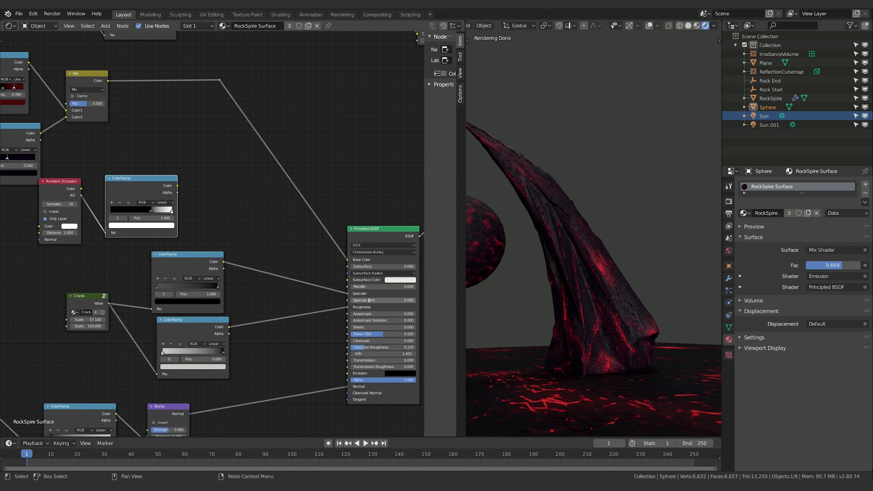
Step: Insert a MixRGB node on the link between the Cracks ColorRamp and the Principled BSDF's Specular input
key(shift+a)
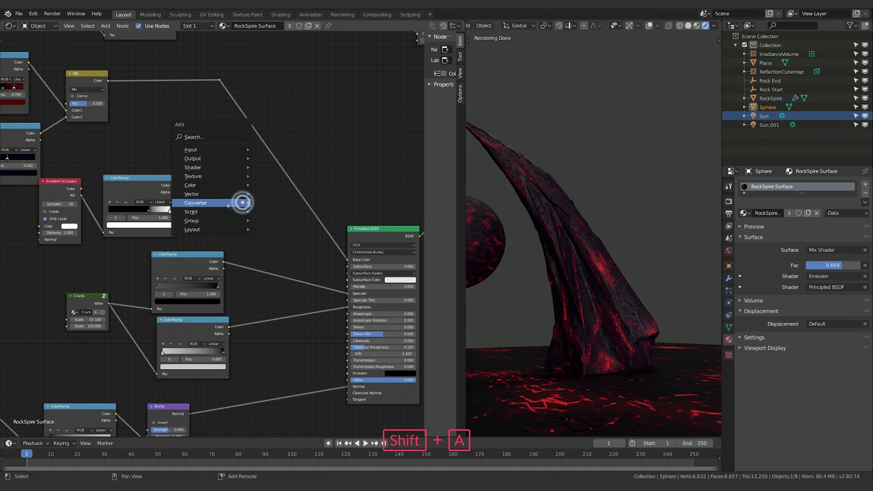
mouse_move(228, 204)
click(226, 185)
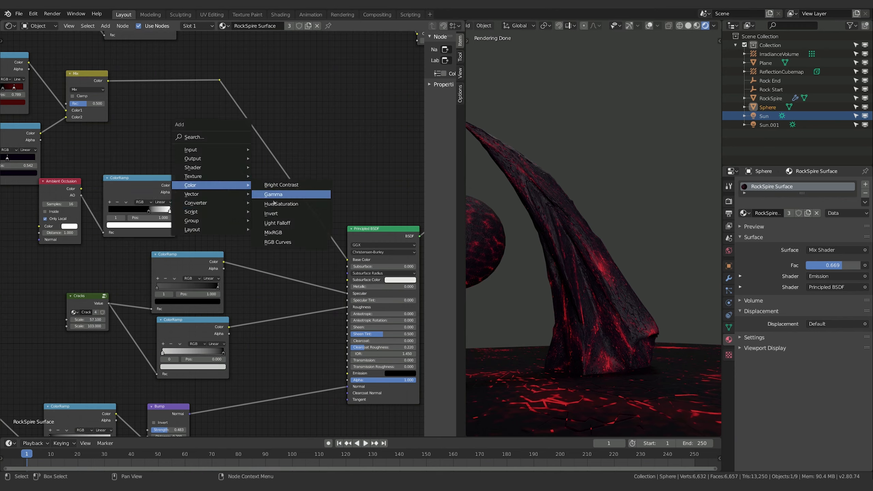
click(271, 232)
click(256, 233)
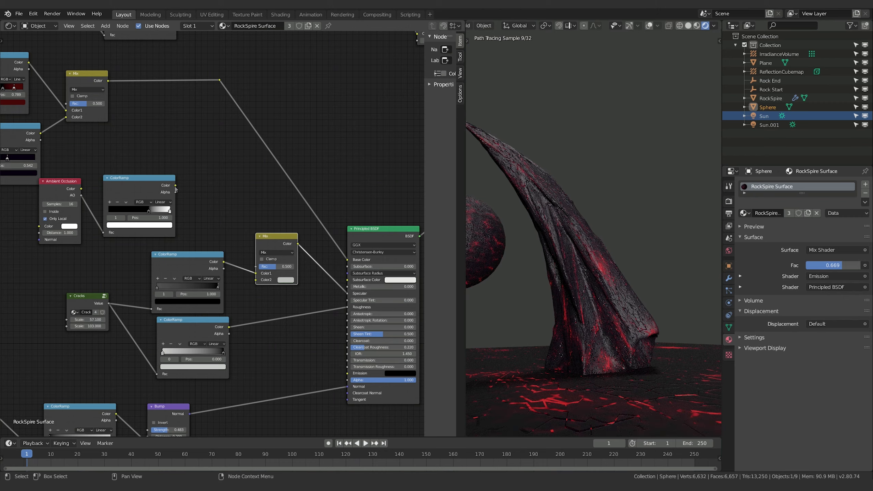
Step: Feed the occlusion ColorRamp into the new Mix node's Color2, set its blend mode to Multiply and Fac to 1.000
click(175, 187)
drag(175, 186, 256, 280)
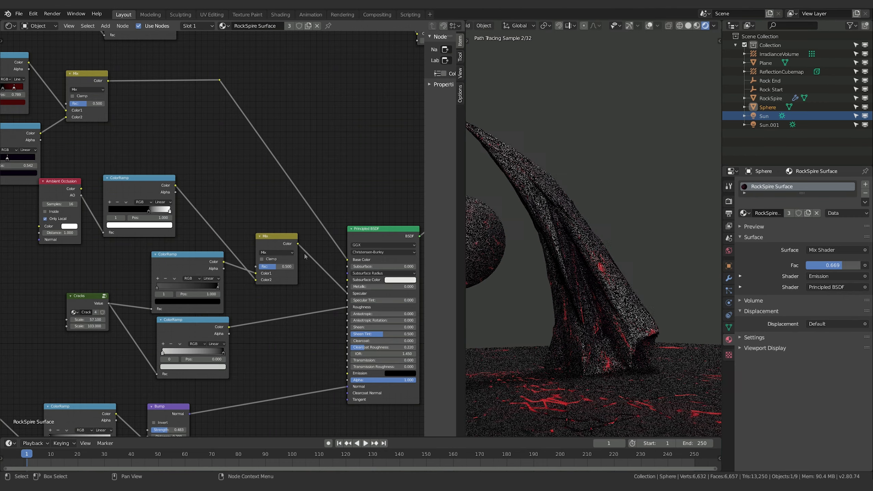
click(270, 253)
click(273, 270)
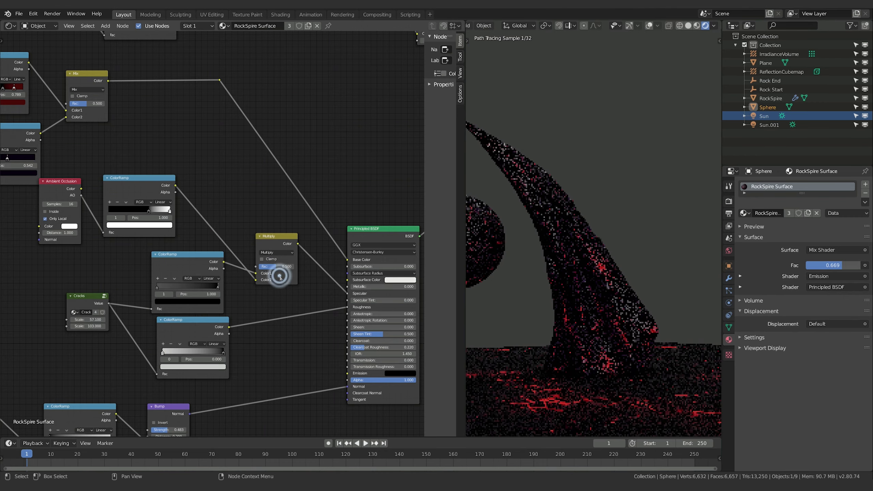
drag(264, 266, 283, 266)
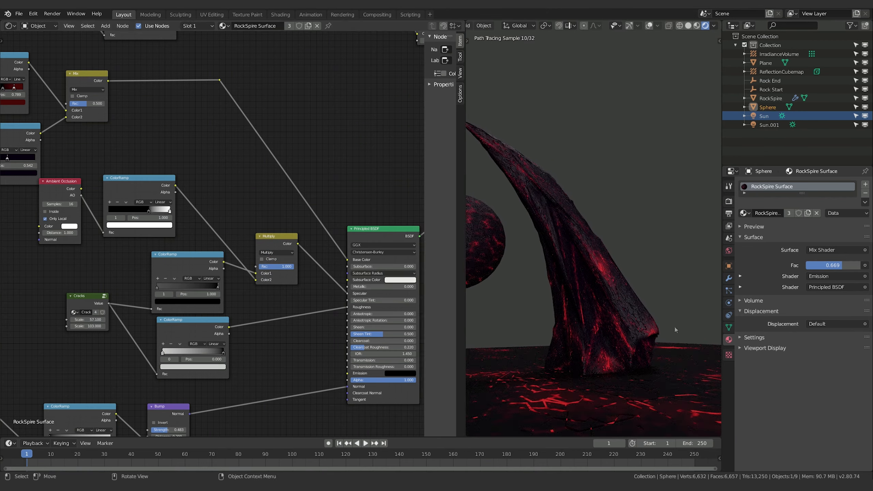
Step: Compare the spire's specular shading up close with the Multiply node muted and unmuted
scroll(677, 330, up, 4)
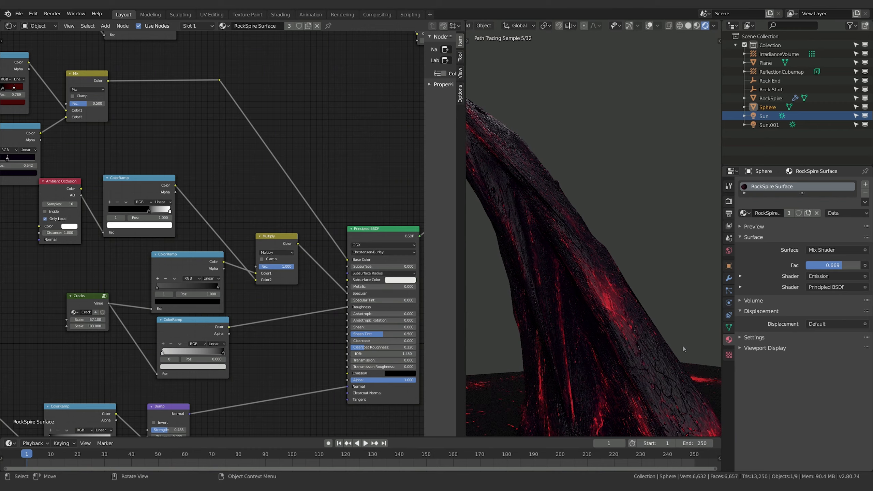
middle_drag(701, 404, 677, 384)
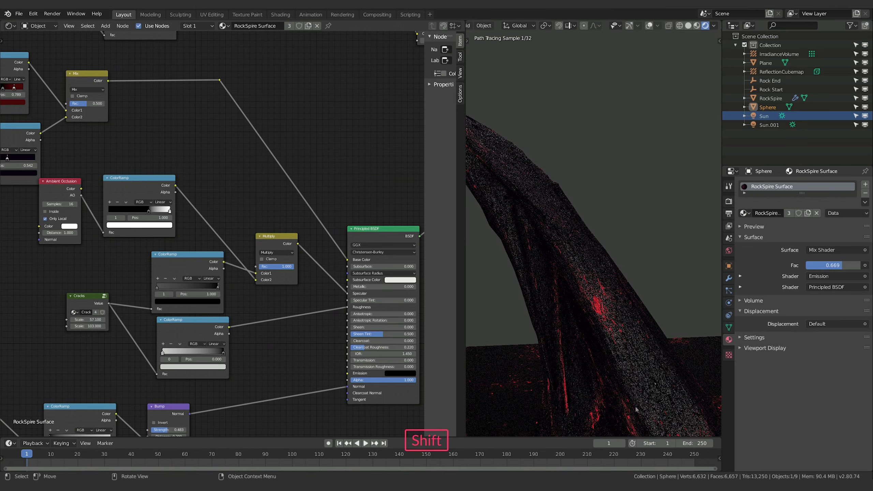
shift+middle_drag(669, 421, 660, 349)
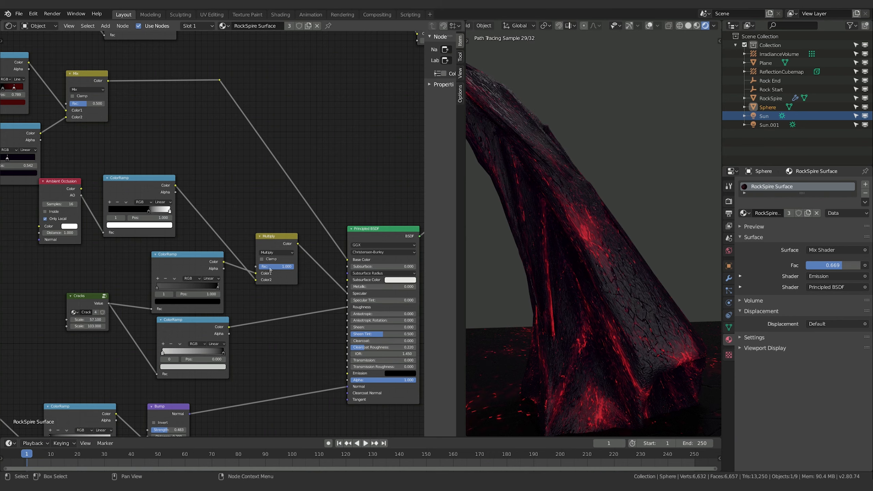
click(270, 237)
click(148, 188)
click(274, 244)
key(m)
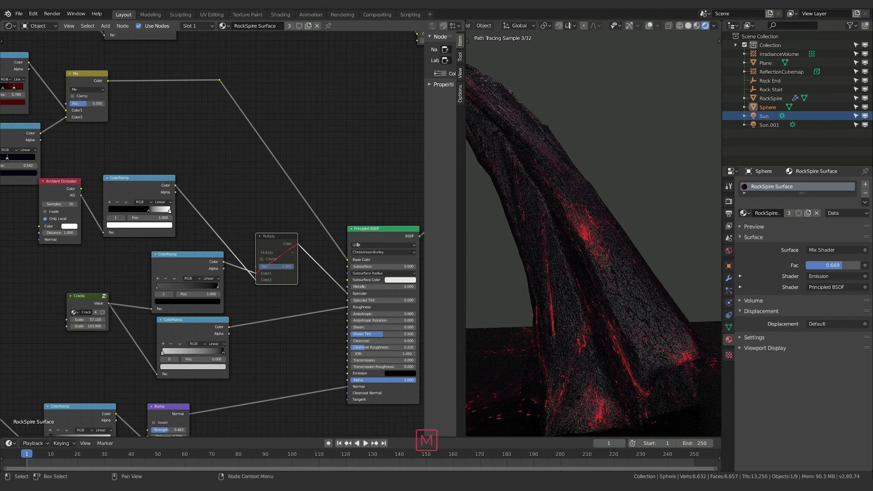
key(m)
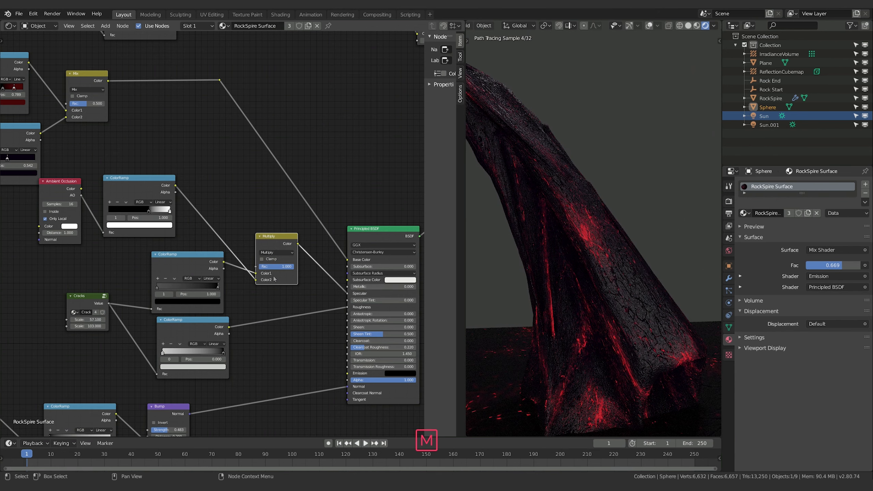
key(m)
key(m)
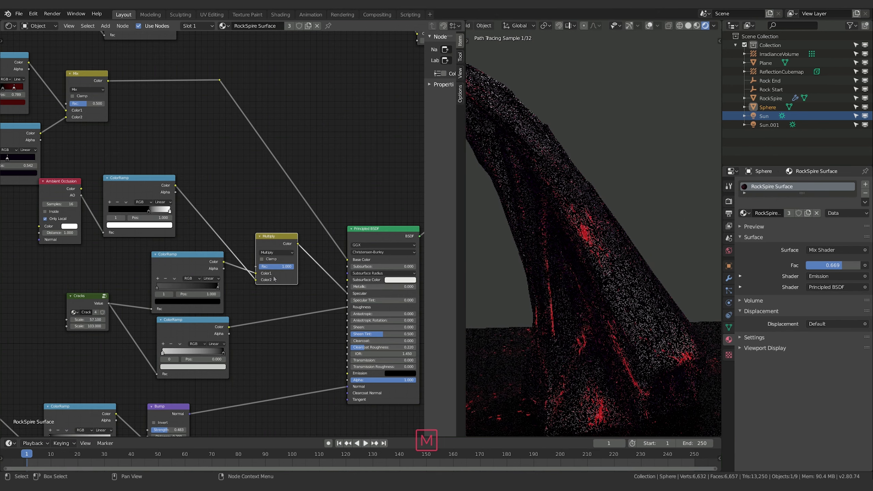
click(269, 235)
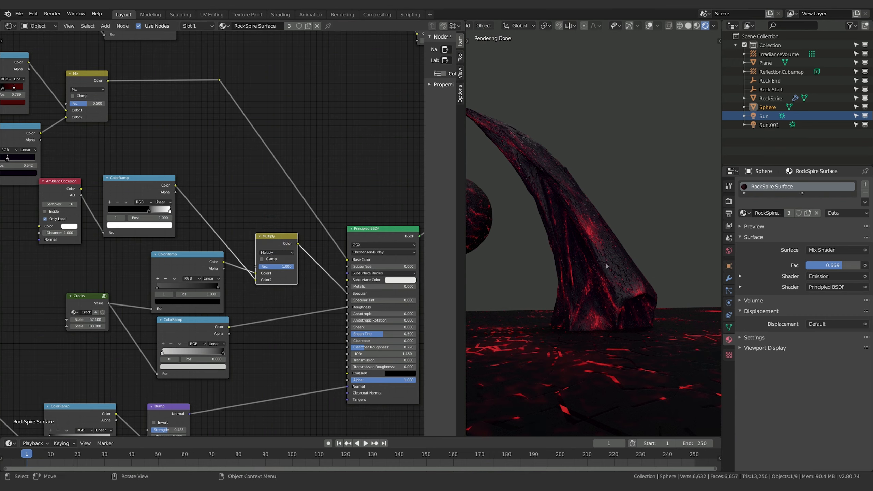
Step: Collapse the Multiply node and both Cracks ColorRamps, and arrange them compactly between Cracks and the Principled BSDF
click(260, 236)
drag(274, 236, 263, 234)
click(156, 254)
click(159, 320)
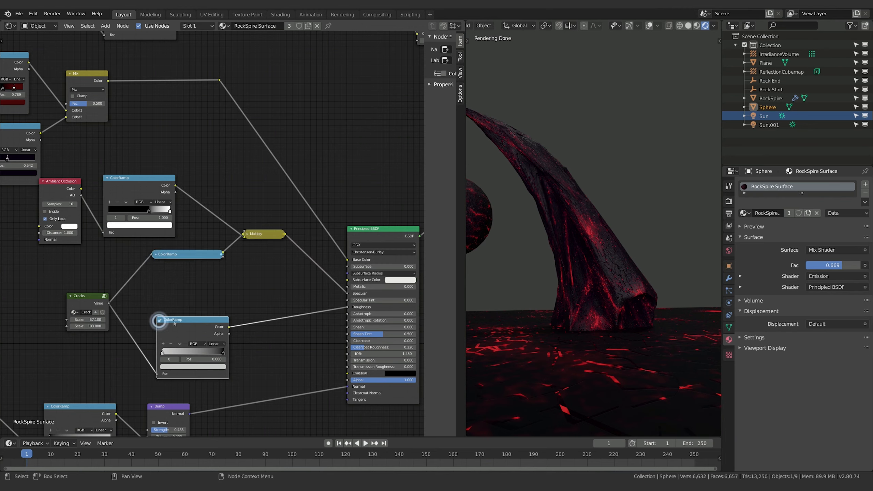
click(161, 320)
drag(177, 320, 153, 317)
drag(168, 256, 156, 295)
drag(260, 236, 270, 248)
Step: Duplicate the Multiply node onto the Roughness link, expand it, and feed the occlusion ColorRamp into its Color2
middle_drag(270, 248, 251, 235)
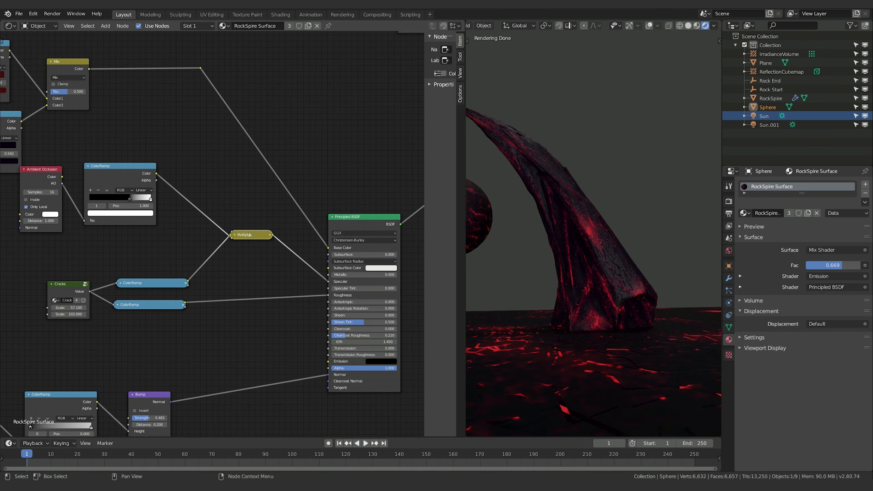
key(shift+d)
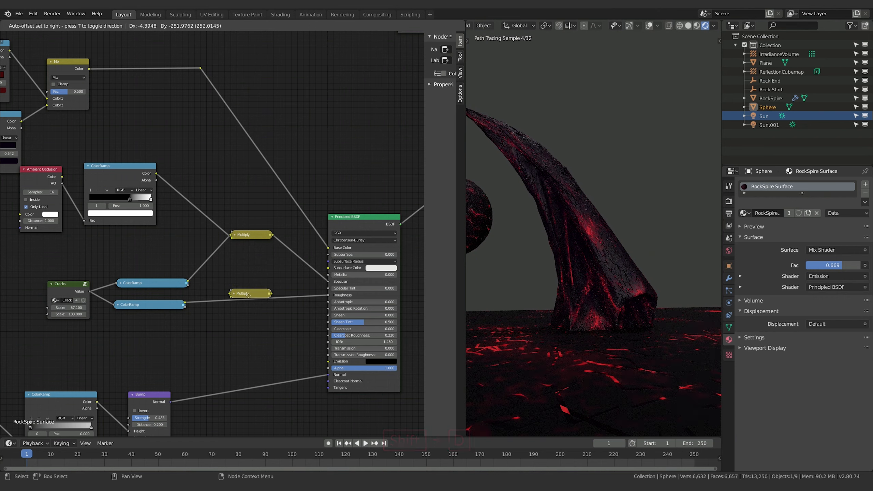
click(248, 296)
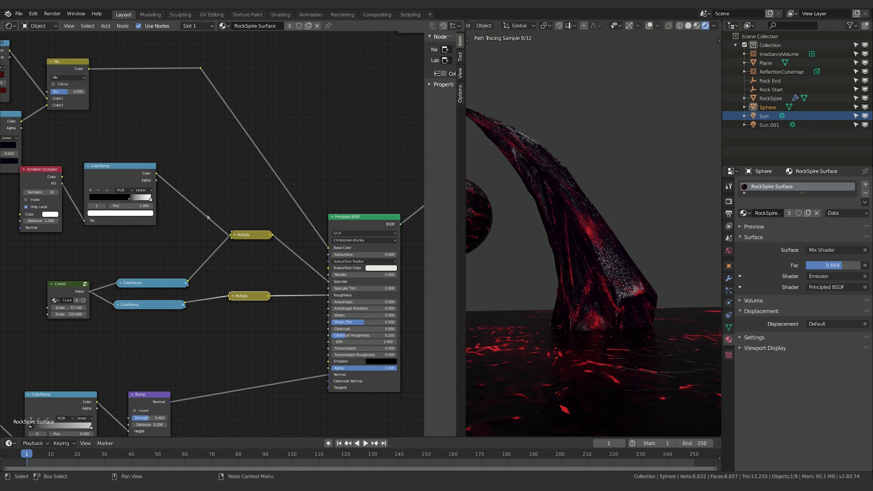
click(233, 296)
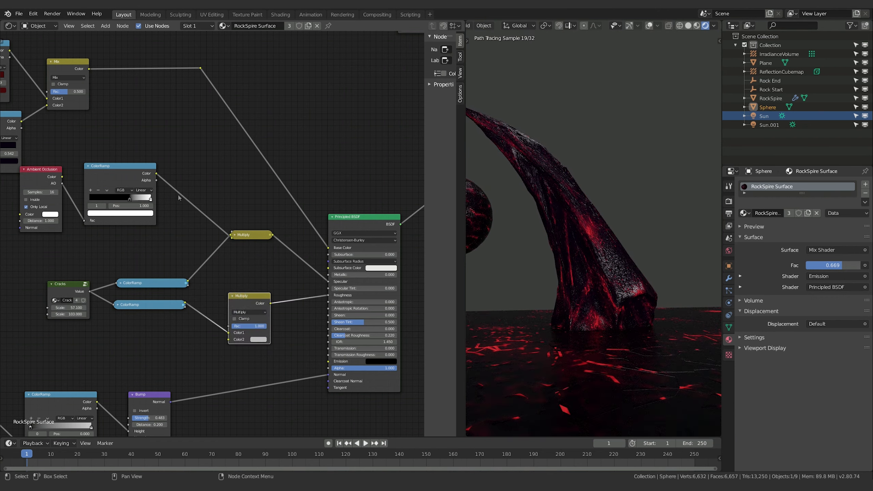
drag(157, 173, 229, 341)
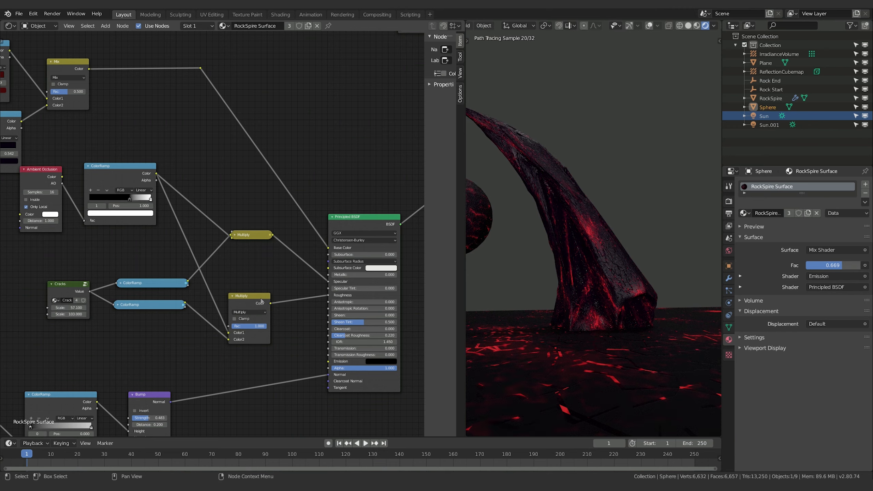
Step: Compare the spire's shading with the Roughness Multiply node muted and unmuted
click(245, 303)
key(m)
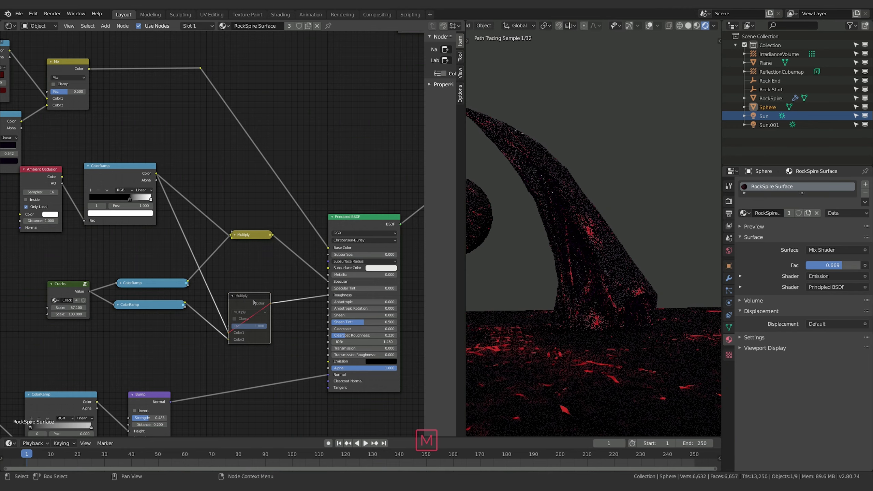
key(m)
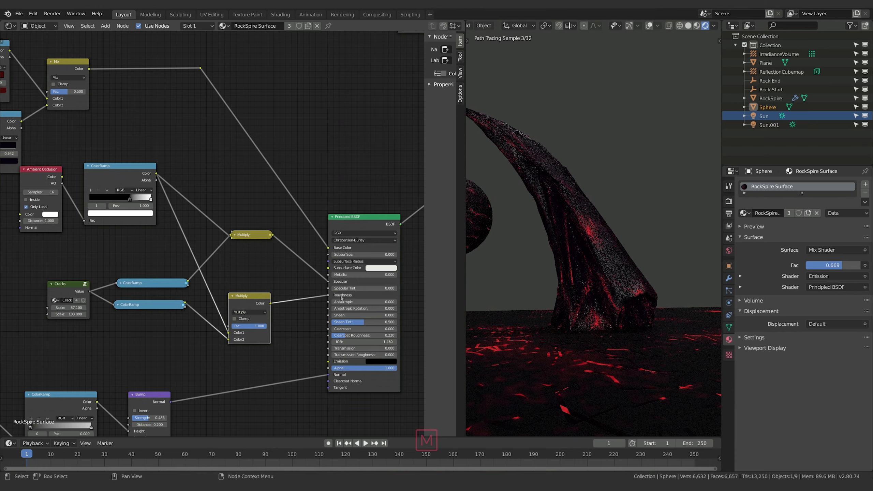
Step: Move the black stop of the ambient occlusion ColorRamp to position 0.887 and inspect the spire's base
drag(130, 201, 145, 200)
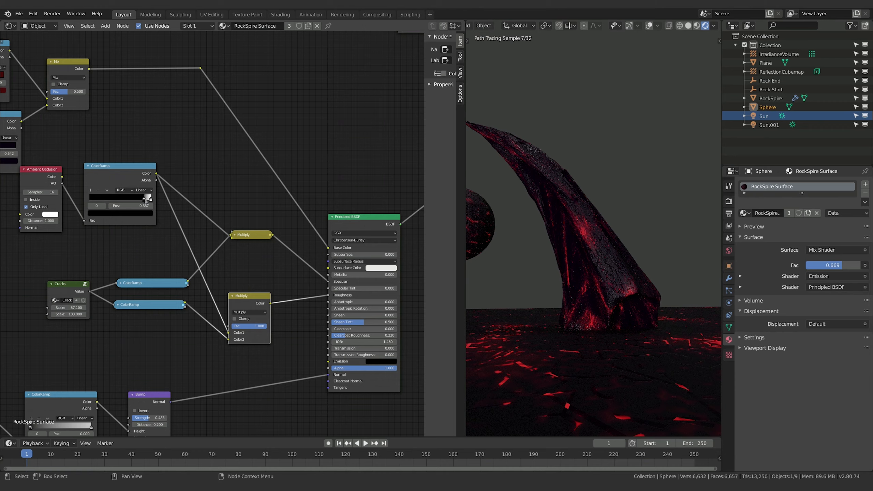
mouse_move(638, 325)
shift+middle_down()
mouse_move(707, 424)
mouse_move(643, 405)
shift+middle_up()
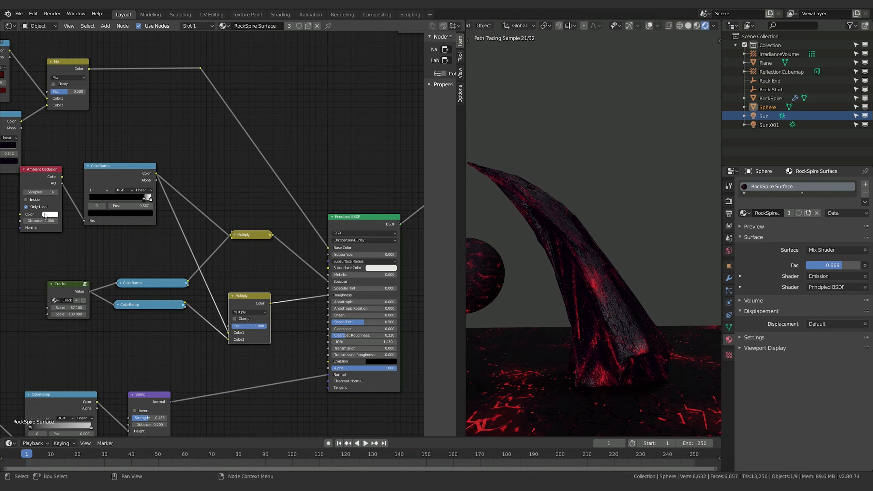
Step: Compare the spire's shading with the Ambient Occlusion node's Inside and Only Local options toggled, restoring each one
click(26, 200)
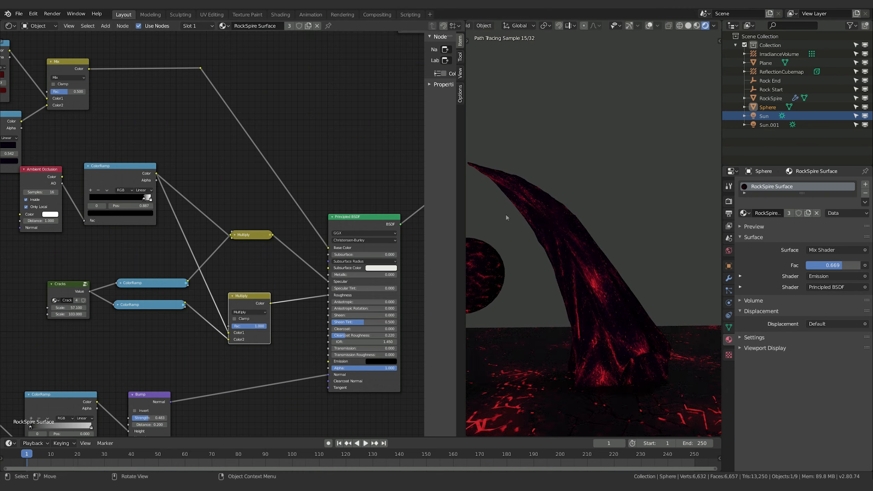
click(26, 200)
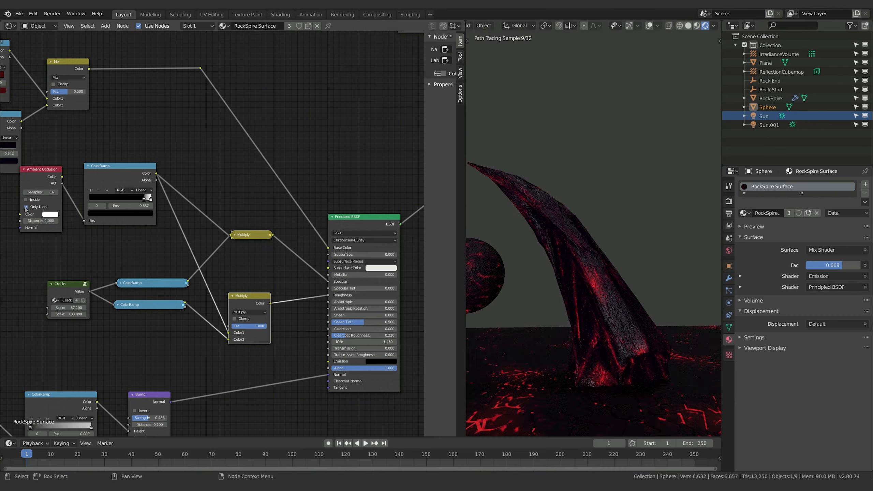
click(26, 206)
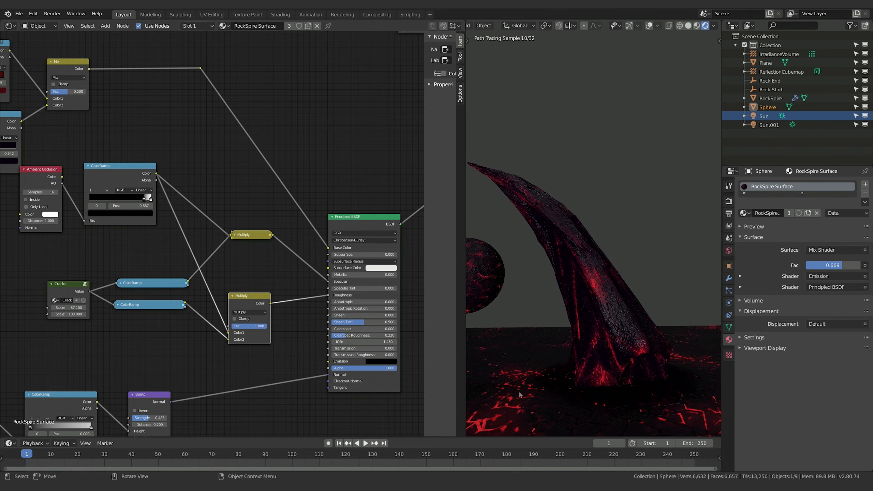
click(26, 206)
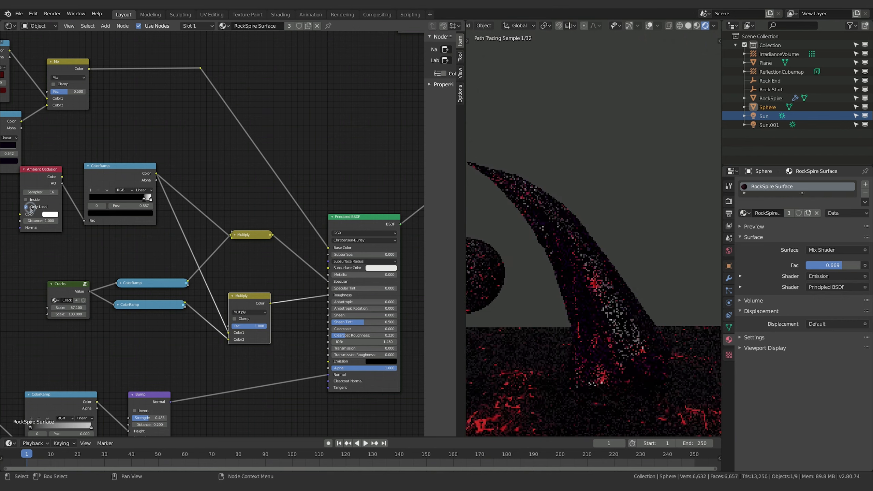
middle_drag(547, 341, 653, 358)
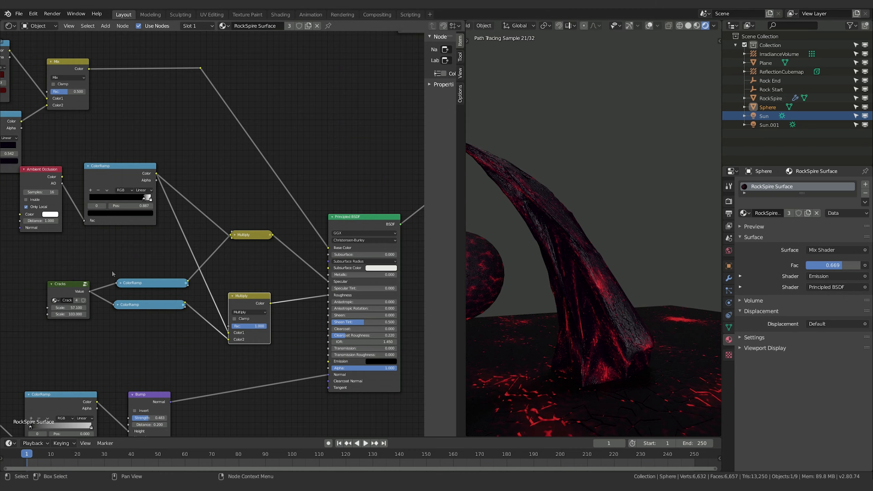
Step: Shift the Ambient Occlusion node and its ColorRamp down, clear of the base colour ColorRamps
middle_drag(95, 265, 280, 289)
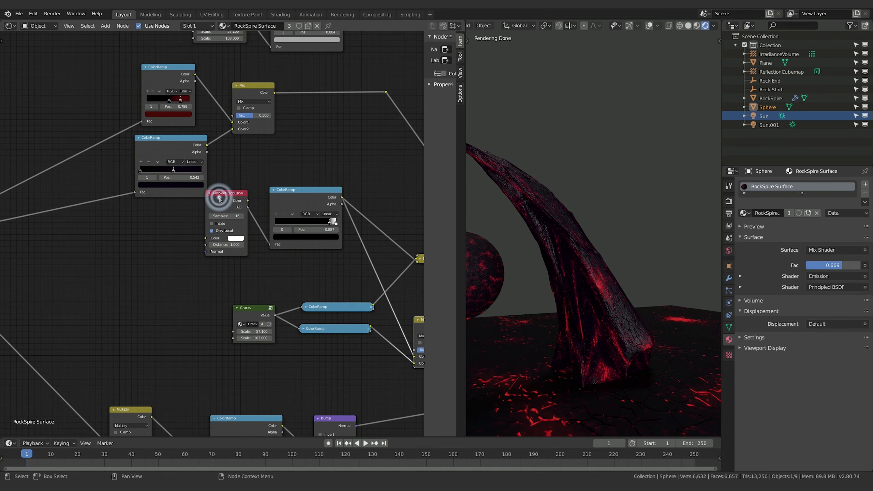
drag(220, 196, 216, 231)
drag(299, 195, 291, 226)
Step: Tune the 0.542 stop of the base colour ColorRamp feeding the Mix node's Color2 to a more neutral near-black, checking the spire
middle_drag(287, 172, 382, 218)
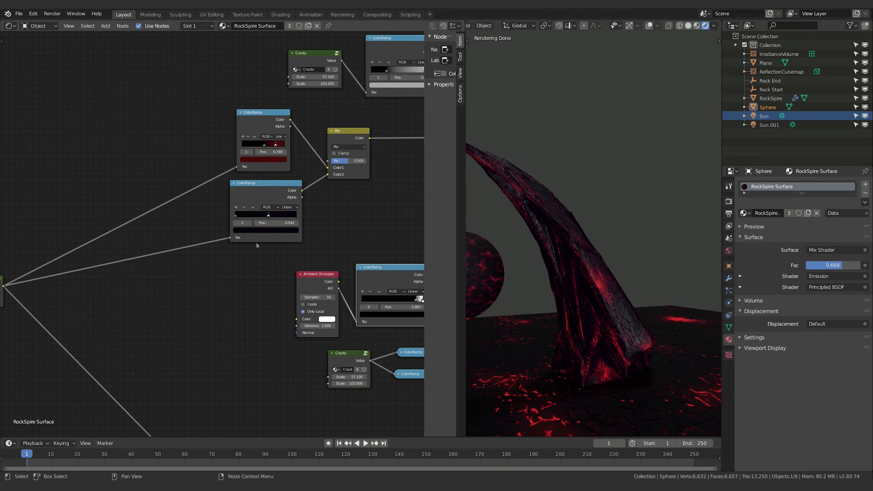
click(273, 231)
click(273, 230)
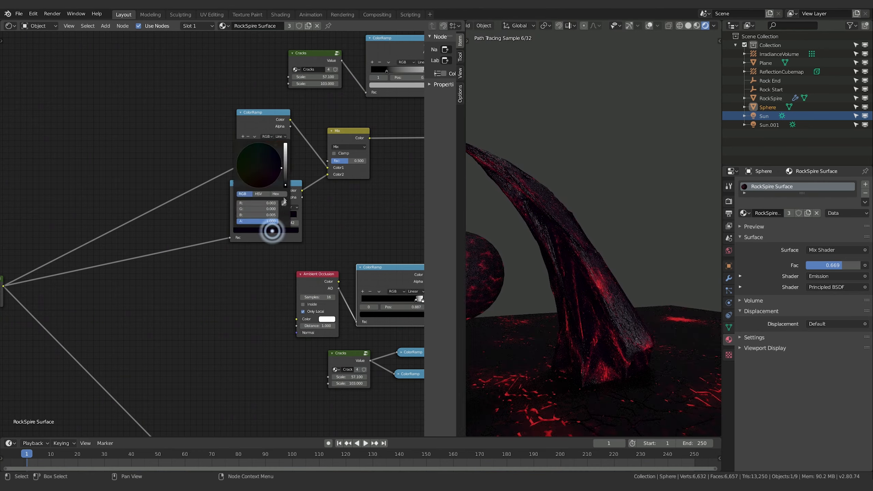
click(280, 173)
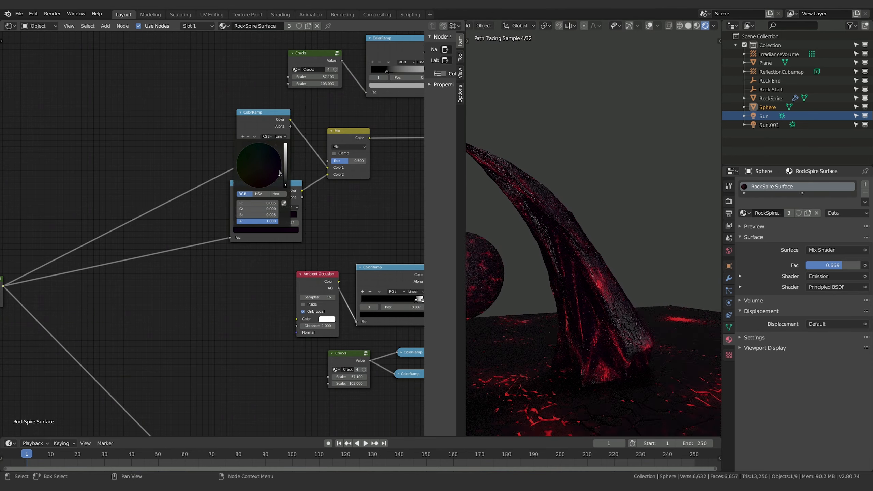
drag(279, 173, 274, 182)
drag(279, 173, 279, 154)
drag(279, 173, 266, 159)
drag(279, 173, 263, 171)
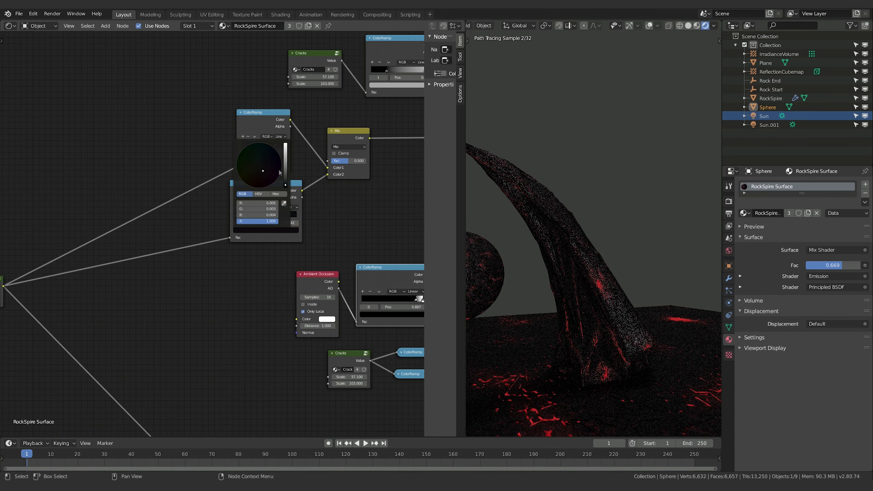
drag(285, 185, 287, 187)
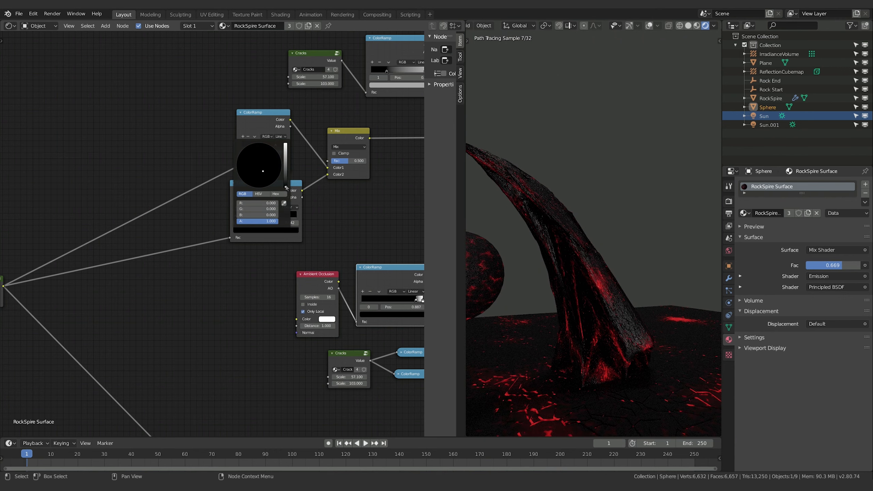
drag(286, 188, 265, 172)
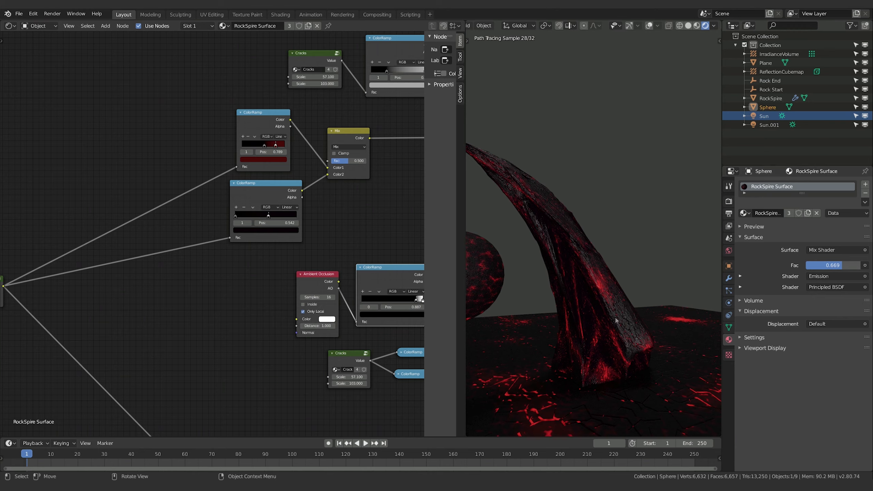
mouse_move(635, 325)
middle_down()
mouse_move(559, 370)
mouse_move(650, 301)
mouse_move(635, 286)
middle_up()
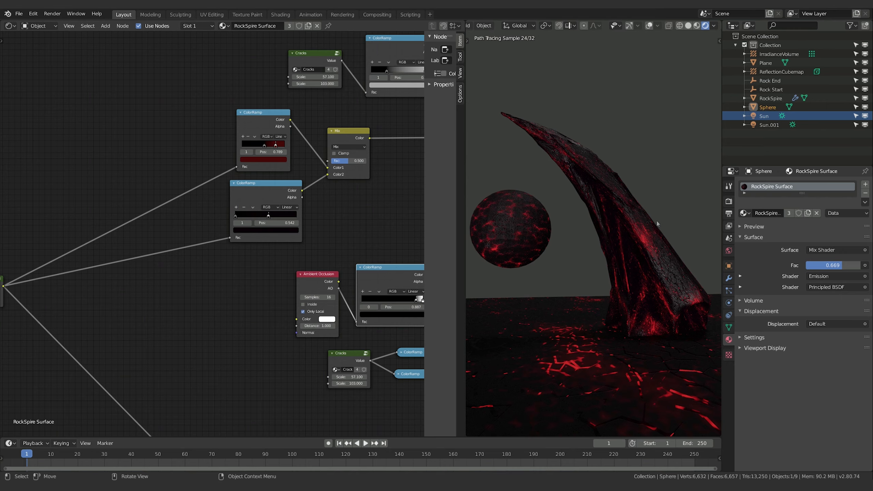
Step: Move the Material Output node close beside the final Mix Shader and frame the whole node tree
scroll(292, 206, down, 6)
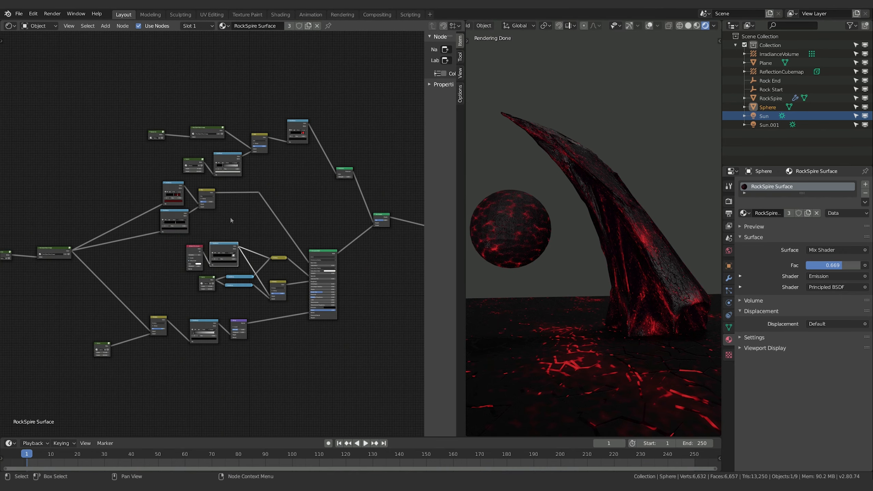
middle_drag(231, 218, 259, 196)
scroll(259, 195, down, 1)
middle_drag(371, 234, 262, 229)
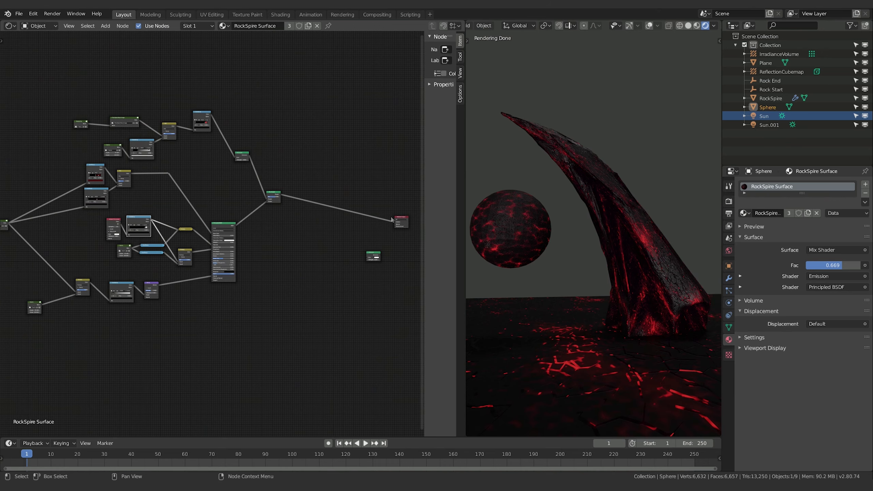
drag(395, 219, 301, 190)
key(Home)
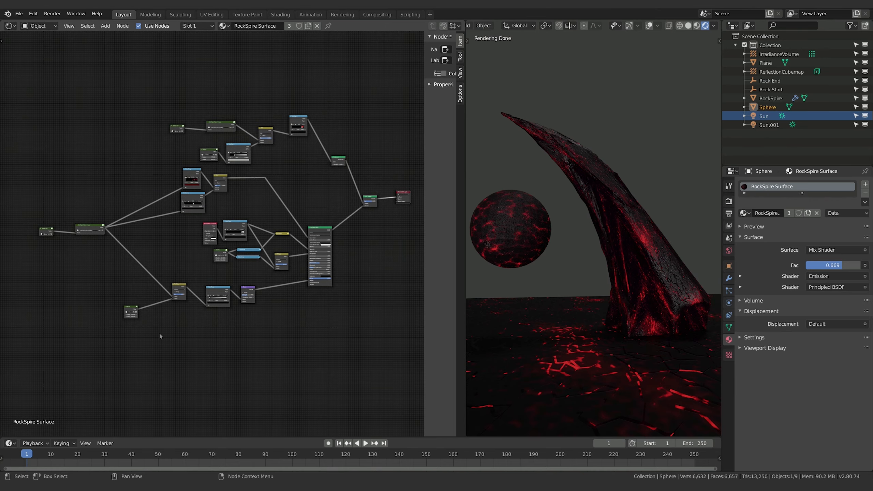
scroll(203, 350, up, 2)
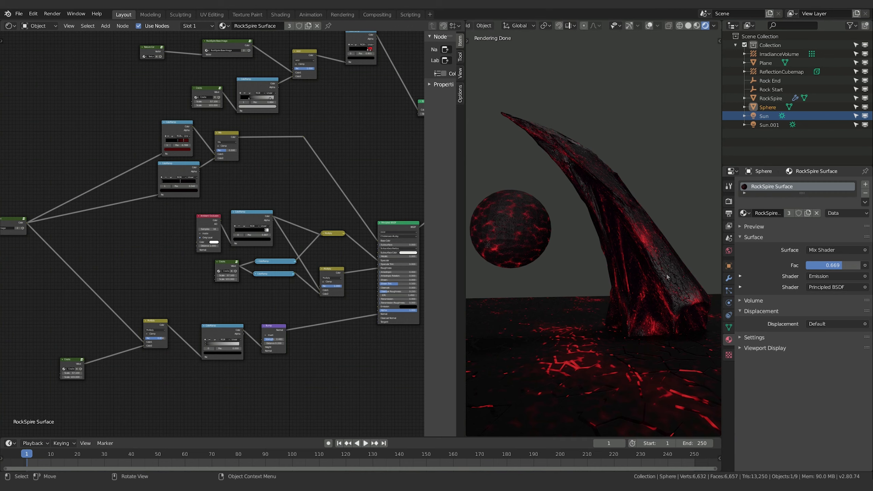
scroll(274, 329, down, 3)
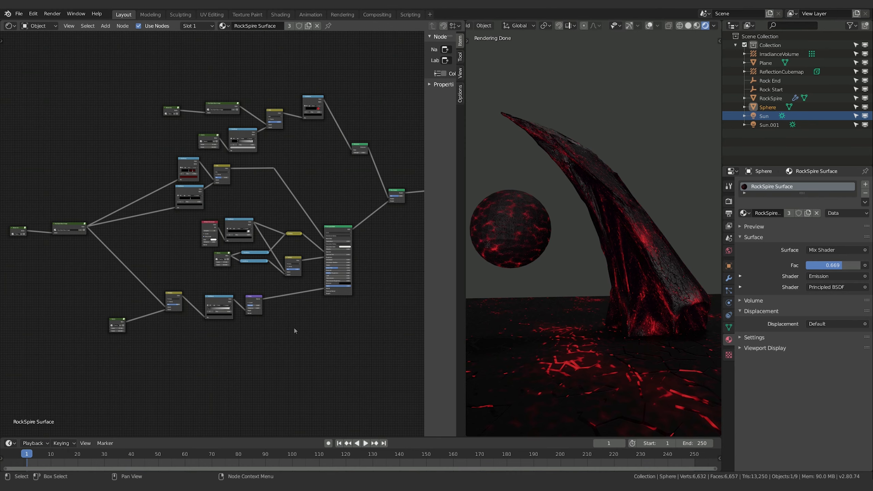
middle_drag(357, 323, 215, 356)
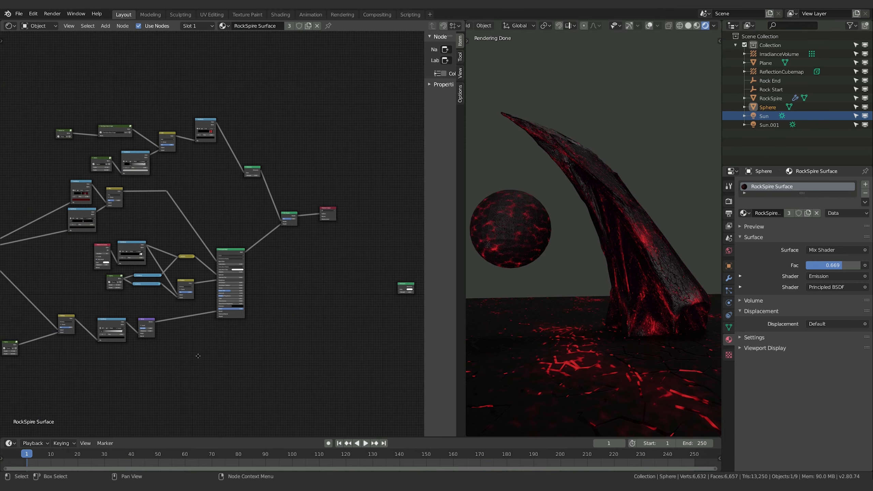